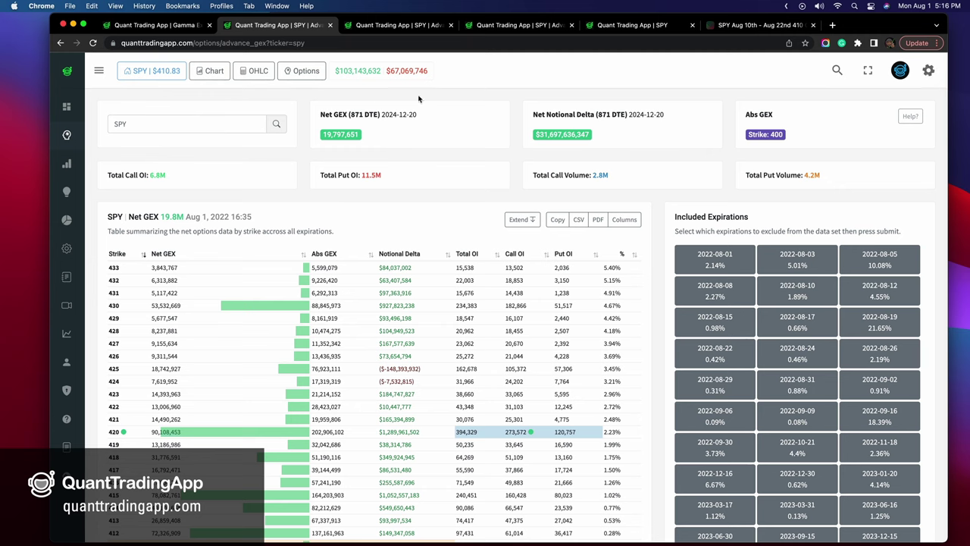
Step: Examine the SPY Net GEX table by strike and the list of included expirations
{"action": "scroll", "coordinate": [525, 107], "scroll_direction": "down", "scroll_amount": 2}
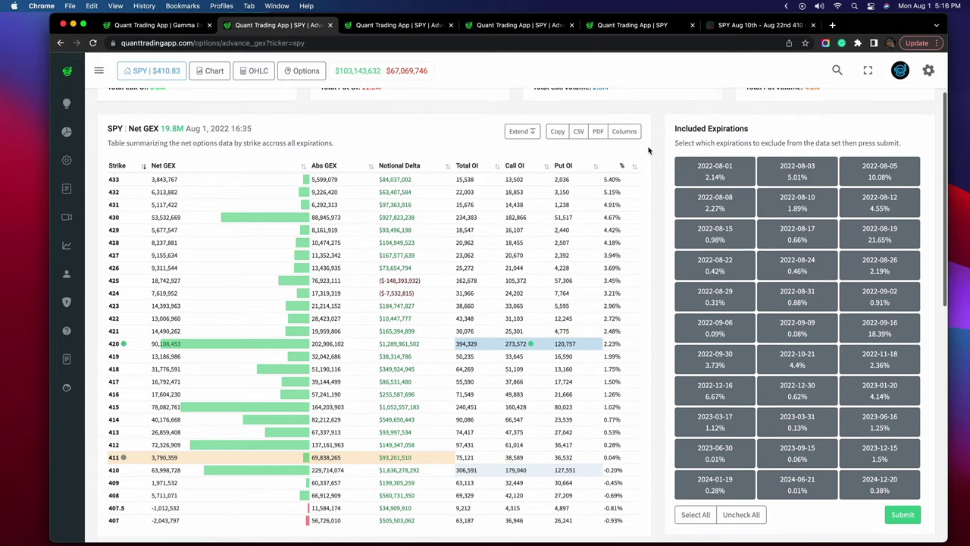
{"action": "mouse_move", "coordinate": [714, 138]}
{"action": "left_mouse_down"}
{"action": "mouse_move", "coordinate": [679, 144]}
{"action": "mouse_move", "coordinate": [661, 270]}
{"action": "mouse_move", "coordinate": [667, 477]}
{"action": "mouse_move", "coordinate": [866, 494]}
{"action": "mouse_move", "coordinate": [932, 416]}
{"action": "mouse_move", "coordinate": [924, 149]}
{"action": "mouse_move", "coordinate": [706, 136]}
{"action": "left_mouse_up"}
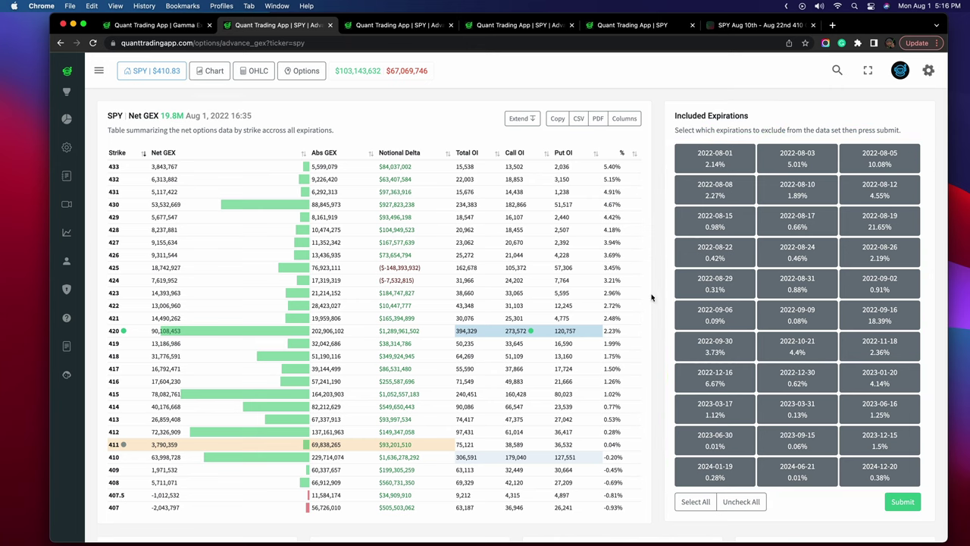
{"action": "scroll", "coordinate": [651, 297], "scroll_direction": "down", "scroll_amount": 5}
{"action": "scroll", "coordinate": [652, 297], "scroll_direction": "up", "scroll_amount": 4}
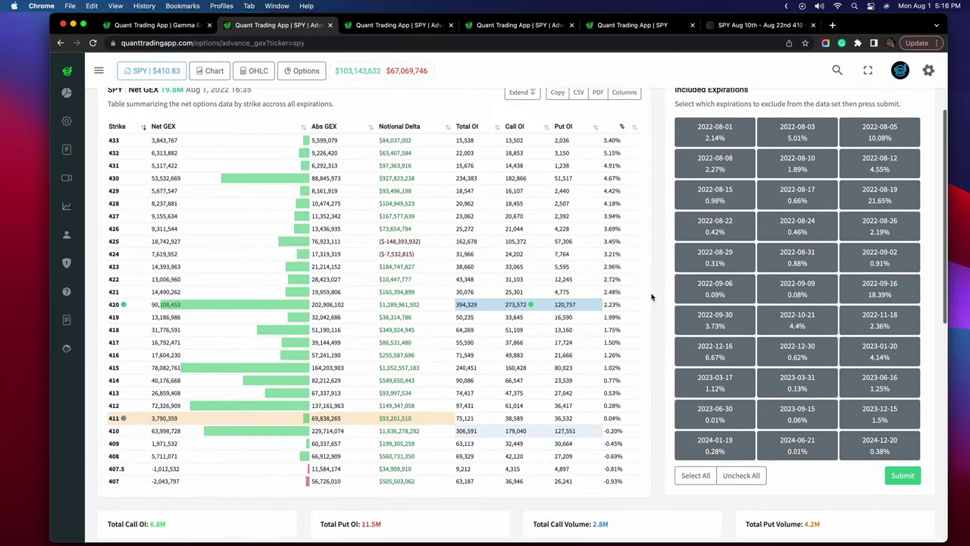
{"action": "scroll", "coordinate": [652, 297], "scroll_direction": "up", "scroll_amount": 1}
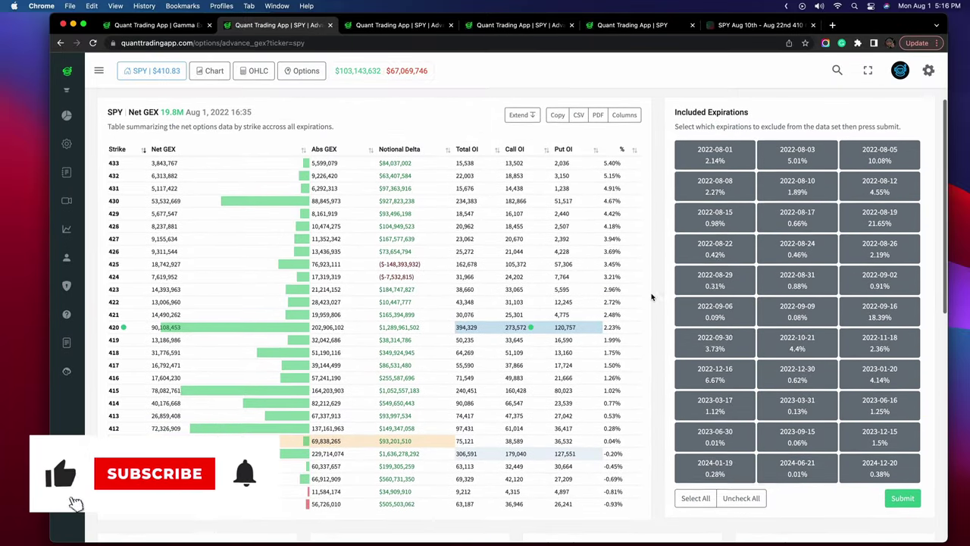
{"action": "scroll", "coordinate": [636, 318], "scroll_direction": "down", "scroll_amount": 1}
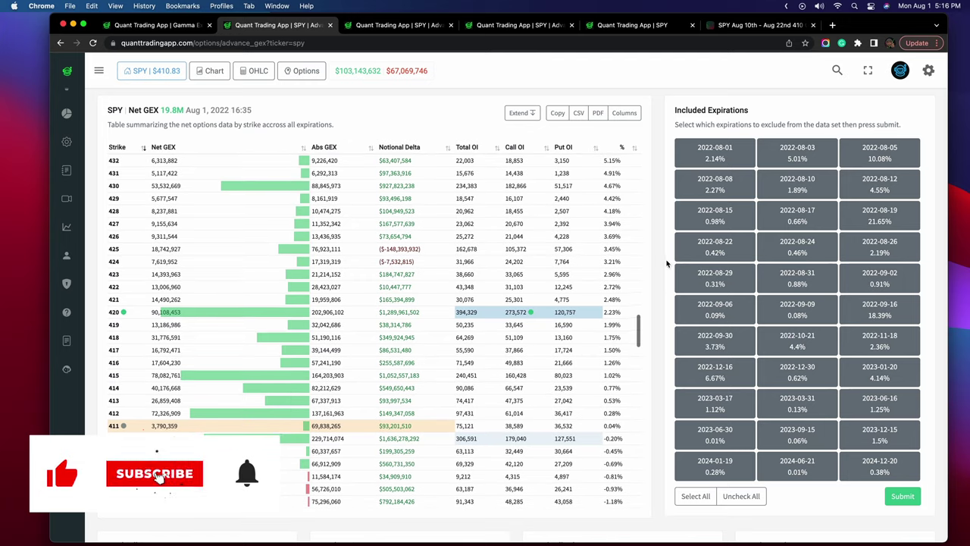
{"action": "scroll", "coordinate": [663, 263], "scroll_direction": "up", "scroll_amount": 1}
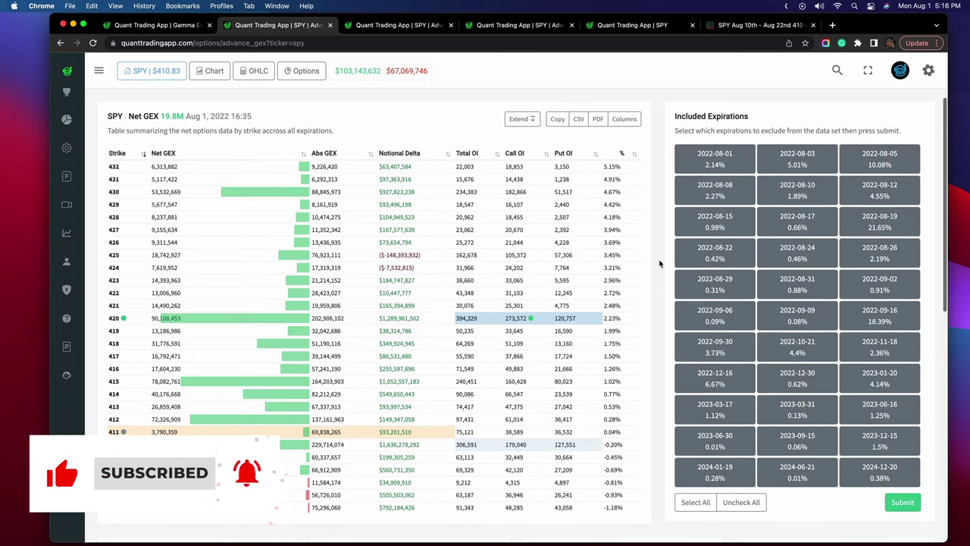
{"action": "scroll", "coordinate": [659, 263], "scroll_direction": "up", "scroll_amount": 1}
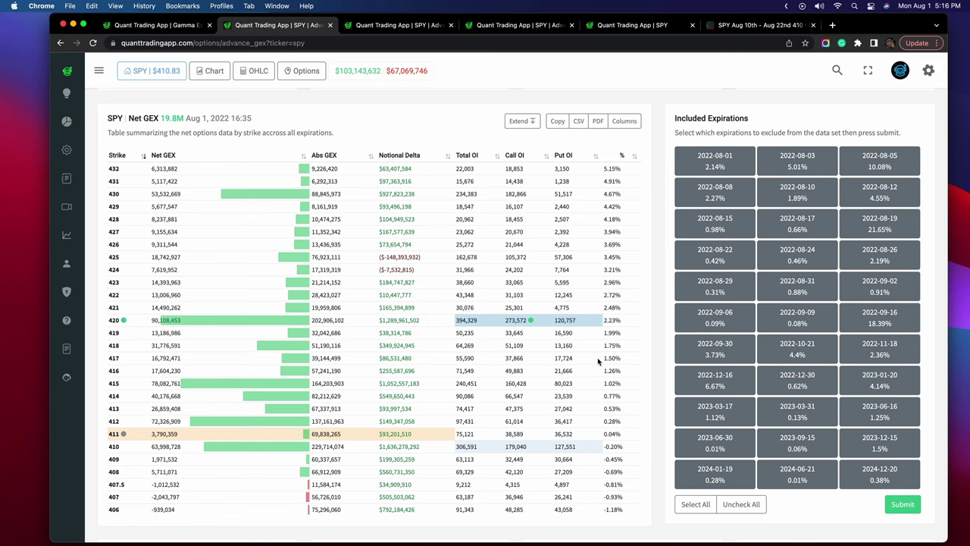
Step: Circle the total Net GEX value in the page summary and the 411 strike in the table with the green annotation pen
{"action": "scroll", "coordinate": [667, 281], "scroll_direction": "up", "scroll_amount": 3}
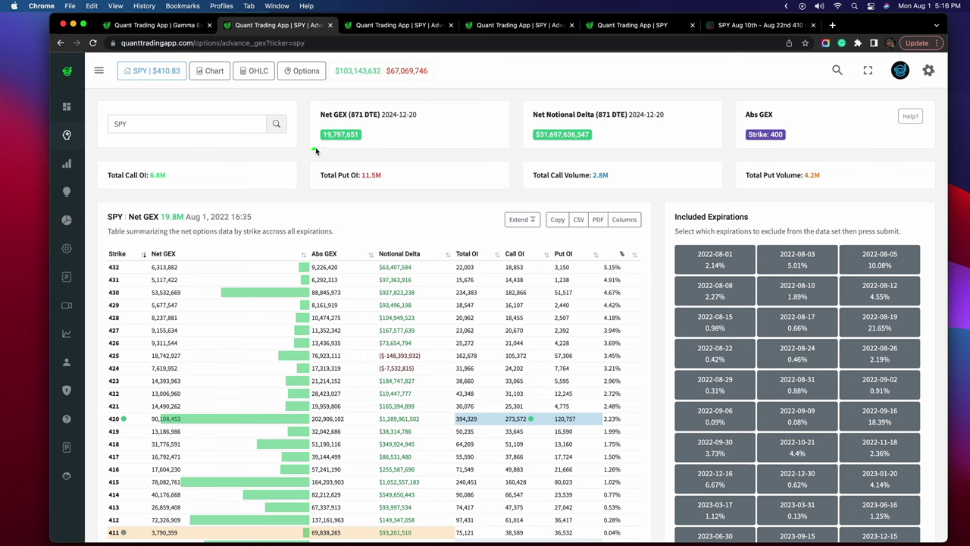
{"action": "left_click_drag", "start_coordinate": [304, 150], "coordinate": [374, 145]}
{"action": "scroll", "coordinate": [660, 256], "scroll_direction": "down", "scroll_amount": 5}
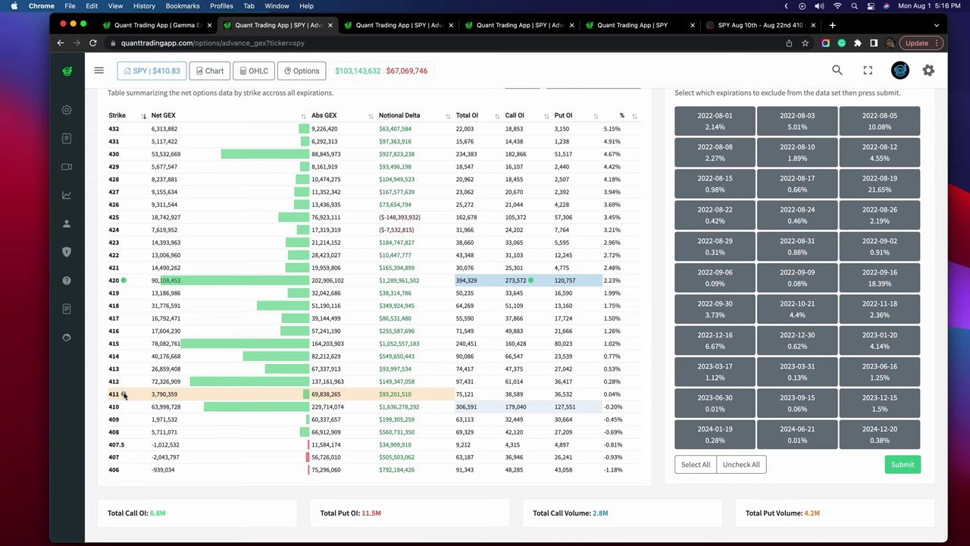
{"action": "scroll", "coordinate": [92, 419], "scroll_direction": "up", "scroll_amount": 1}
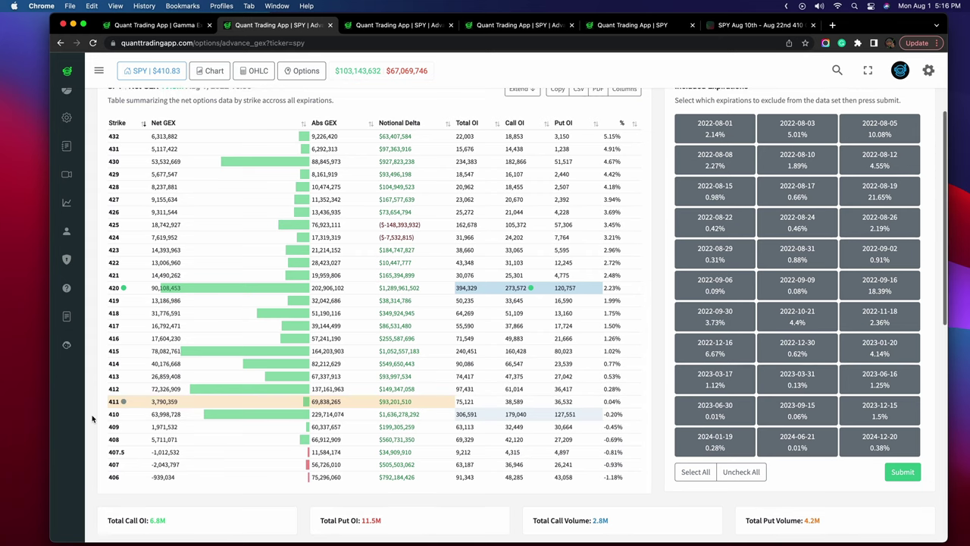
{"action": "mouse_move", "coordinate": [118, 396]}
{"action": "left_mouse_down"}
{"action": "mouse_move", "coordinate": [93, 406]}
{"action": "mouse_move", "coordinate": [133, 414]}
{"action": "left_mouse_up"}
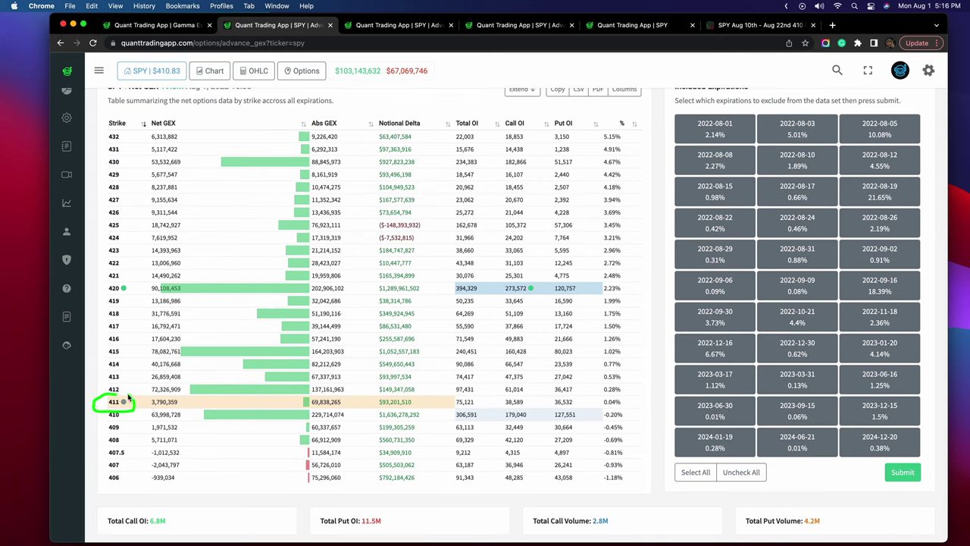
Step: Circle the Net GEX values at strikes 411 and 410 in green and draw one arrow downward and one upward from them
{"action": "scroll", "coordinate": [94, 422], "scroll_direction": "up", "scroll_amount": 1}
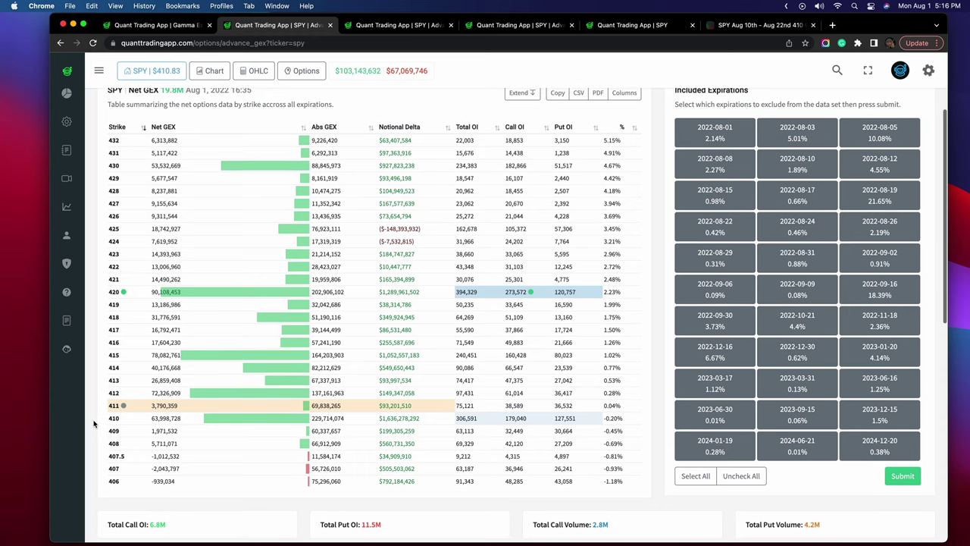
{"action": "mouse_move", "coordinate": [120, 429]}
{"action": "left_mouse_down"}
{"action": "mouse_move", "coordinate": [115, 419]}
{"action": "mouse_move", "coordinate": [186, 403]}
{"action": "mouse_move", "coordinate": [114, 392]}
{"action": "mouse_move", "coordinate": [203, 418]}
{"action": "mouse_move", "coordinate": [189, 393]}
{"action": "left_mouse_up"}
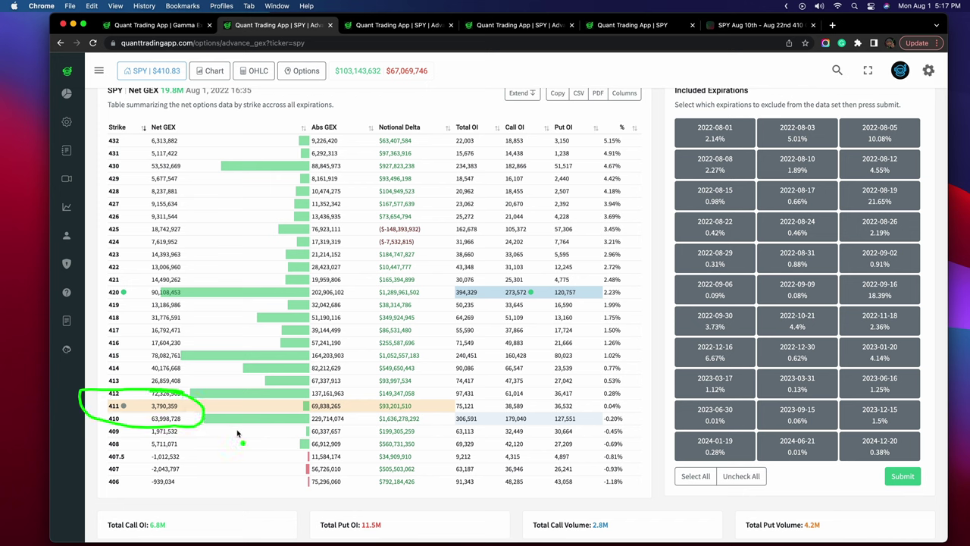
{"action": "mouse_move", "coordinate": [232, 424]}
{"action": "left_mouse_down"}
{"action": "mouse_move", "coordinate": [239, 472]}
{"action": "mouse_move", "coordinate": [228, 458]}
{"action": "mouse_move", "coordinate": [247, 464]}
{"action": "left_mouse_up"}
{"action": "mouse_move", "coordinate": [210, 402]}
{"action": "left_mouse_down"}
{"action": "mouse_move", "coordinate": [232, 342]}
{"action": "mouse_move", "coordinate": [225, 338]}
{"action": "mouse_move", "coordinate": [252, 350]}
{"action": "left_mouse_up"}
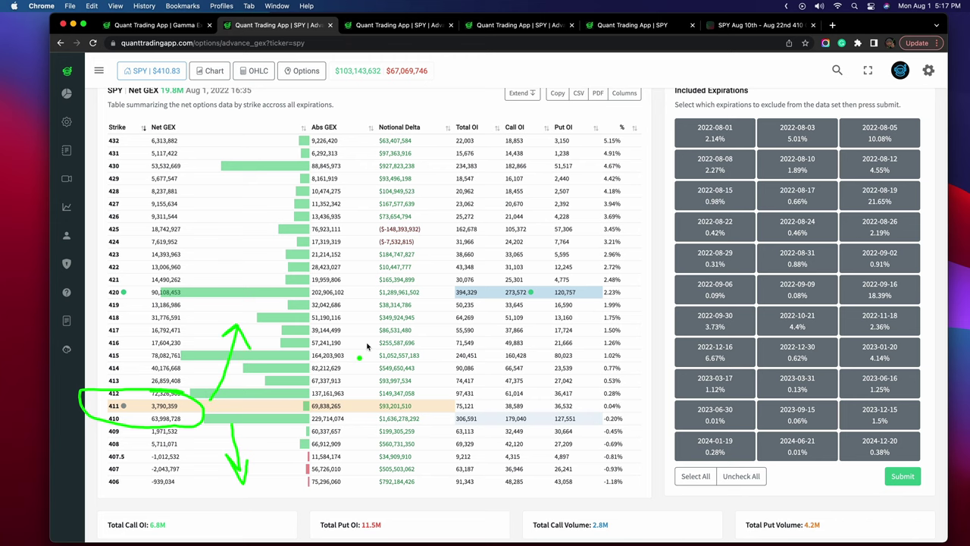
Step: Circle the total Net GEX value in green and draw a green downward arrow and a red upward arrow beside it
{"action": "scroll", "coordinate": [656, 306], "scroll_direction": "up", "scroll_amount": 3}
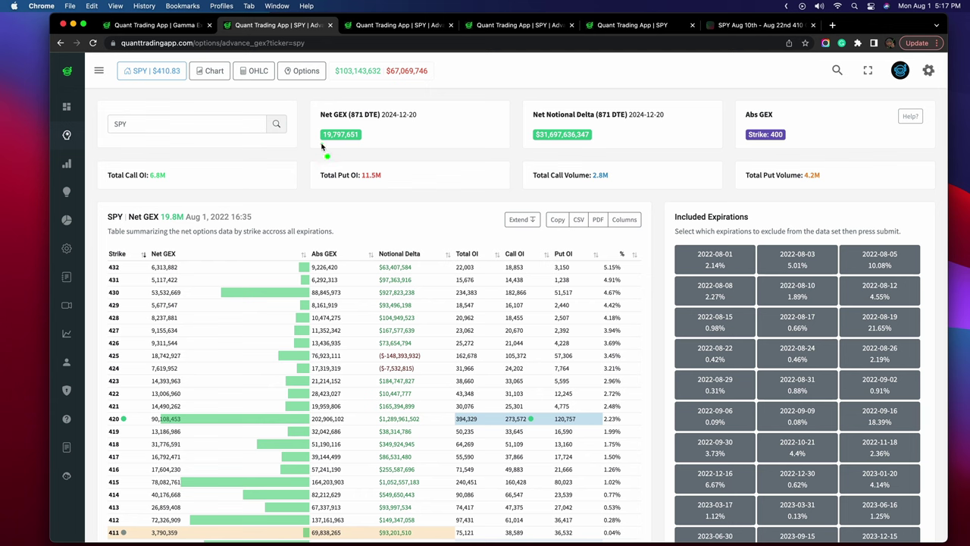
{"action": "mouse_move", "coordinate": [321, 147]}
{"action": "left_mouse_down"}
{"action": "mouse_move", "coordinate": [373, 133]}
{"action": "mouse_move", "coordinate": [323, 144]}
{"action": "left_mouse_up"}
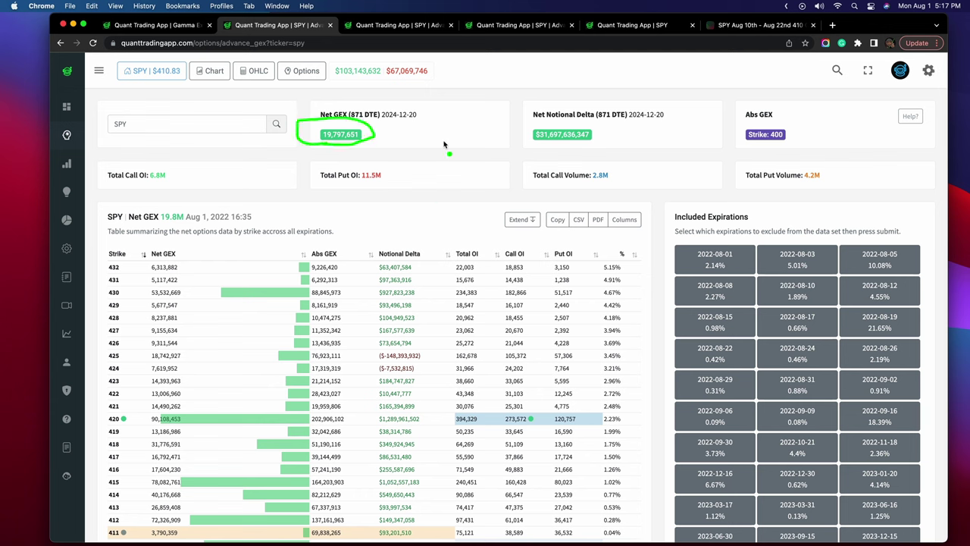
{"action": "left_click_drag", "start_coordinate": [442, 128], "coordinate": [446, 200]}
{"action": "left_click_drag", "start_coordinate": [484, 202], "coordinate": [485, 118]}
{"action": "mouse_move", "coordinate": [473, 144]}
{"action": "left_mouse_down"}
{"action": "mouse_move", "coordinate": [476, 134]}
{"action": "mouse_move", "coordinate": [500, 150]}
{"action": "left_mouse_up"}
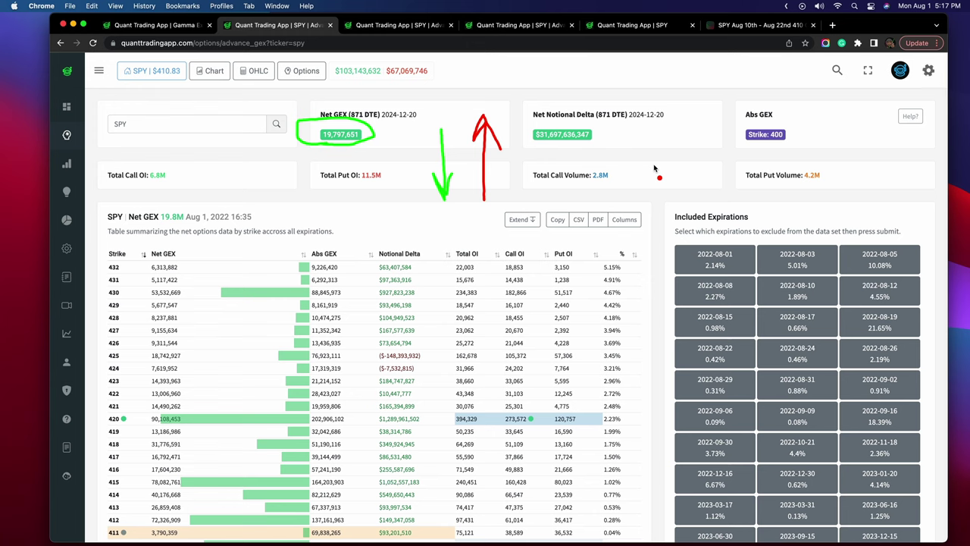
Step: Mark the Net GEX bars at strikes 415 and 420 with red lines, then clear the markings
{"action": "scroll", "coordinate": [655, 212], "scroll_direction": "down", "scroll_amount": 5}
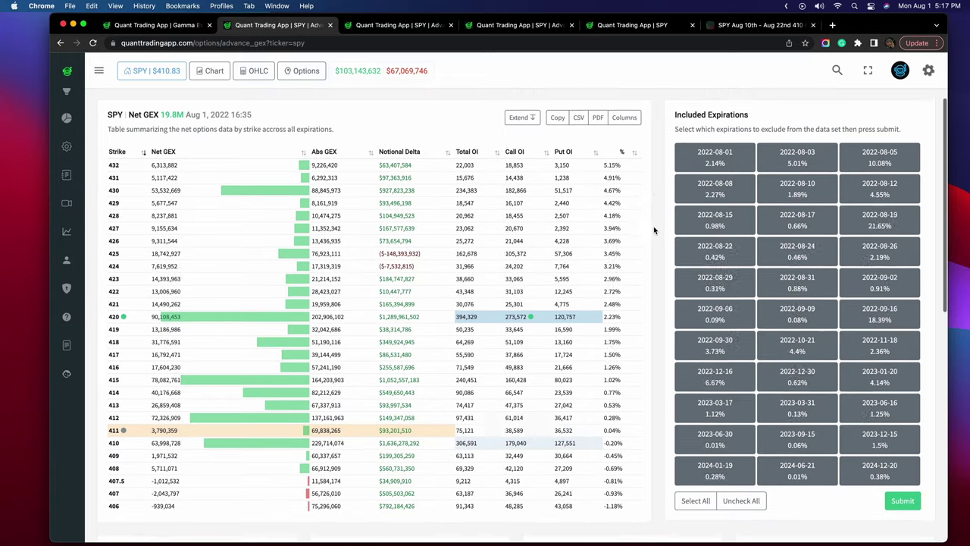
{"action": "scroll", "coordinate": [373, 356], "scroll_direction": "down", "scroll_amount": 3}
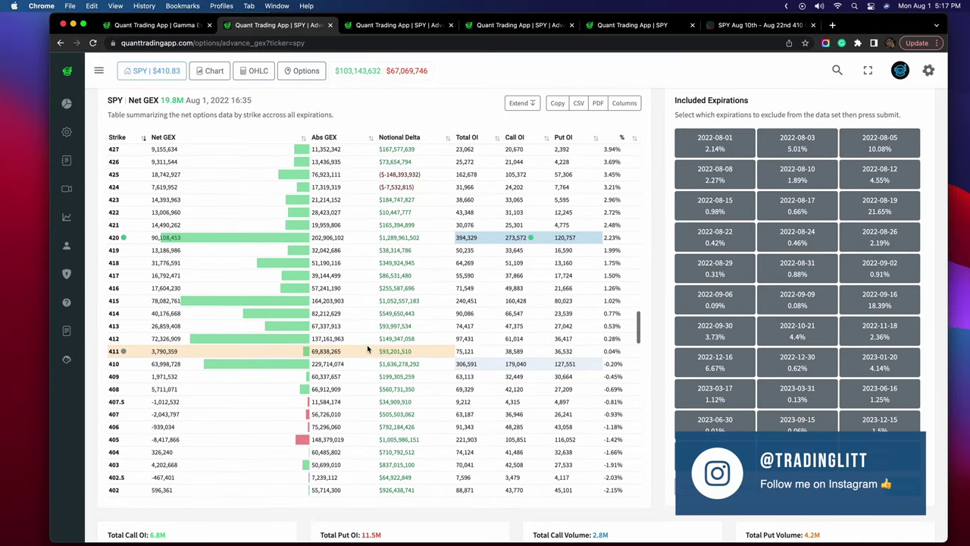
{"action": "scroll", "coordinate": [409, 315], "scroll_direction": "up", "scroll_amount": 1}
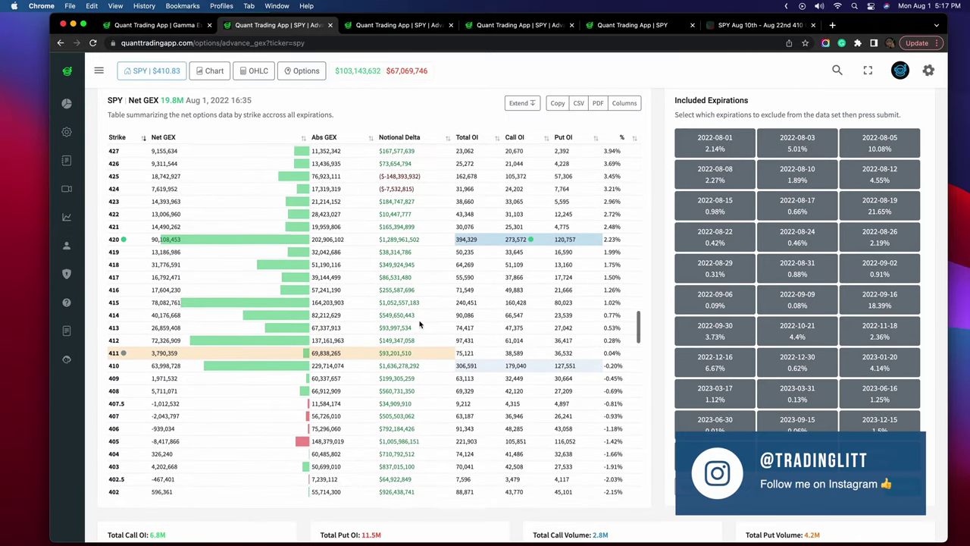
{"action": "scroll", "coordinate": [656, 308], "scroll_direction": "up", "scroll_amount": 1}
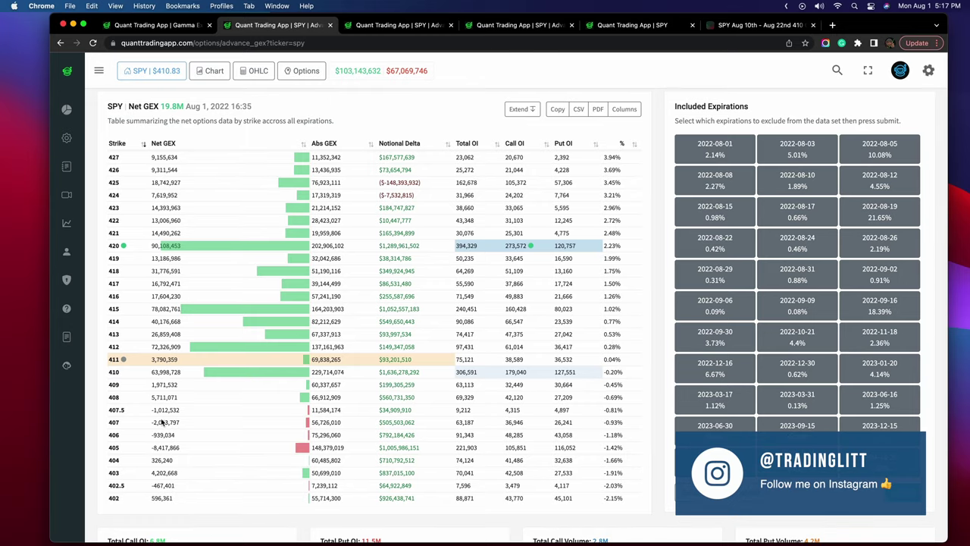
{"action": "scroll", "coordinate": [162, 423], "scroll_direction": "down", "scroll_amount": 1}
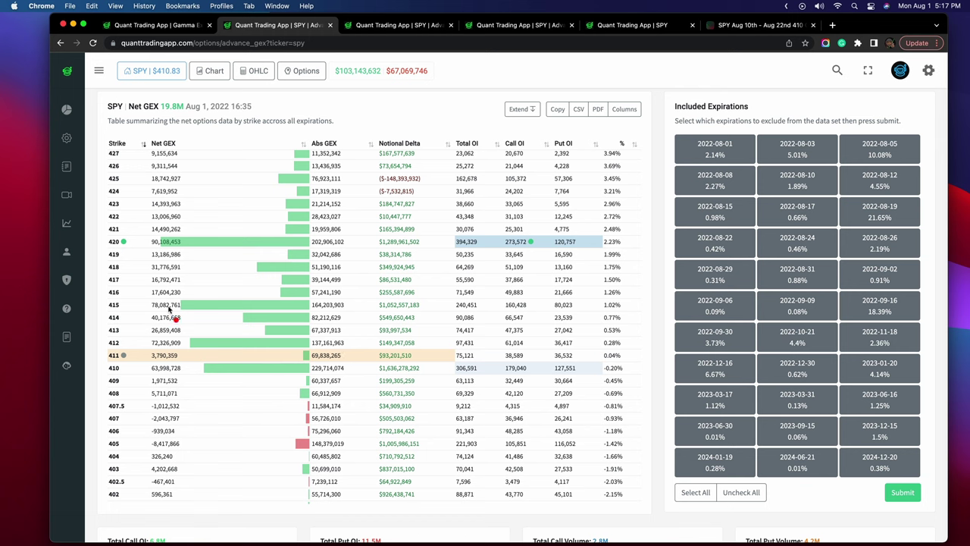
{"action": "left_click_drag", "start_coordinate": [211, 306], "coordinate": [329, 304]}
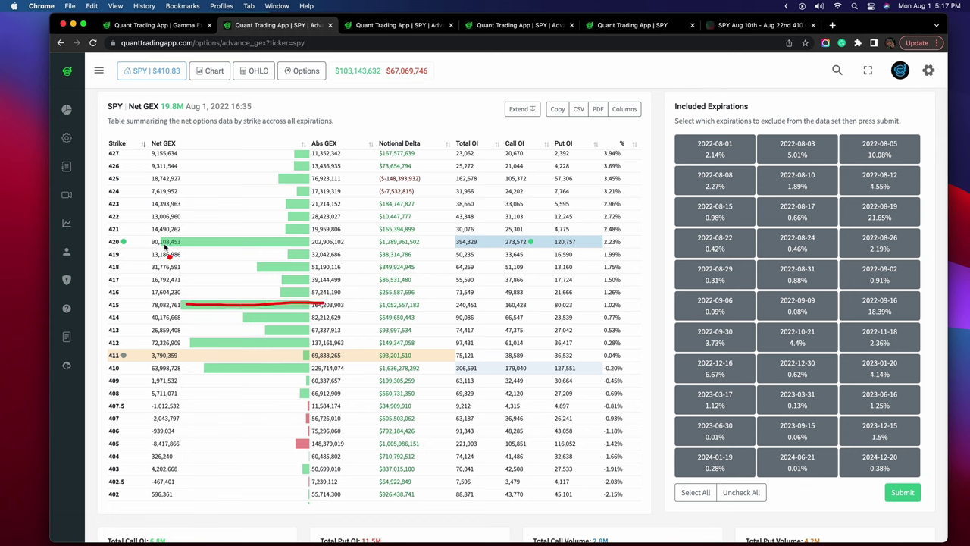
{"action": "left_click_drag", "start_coordinate": [163, 243], "coordinate": [329, 247]}
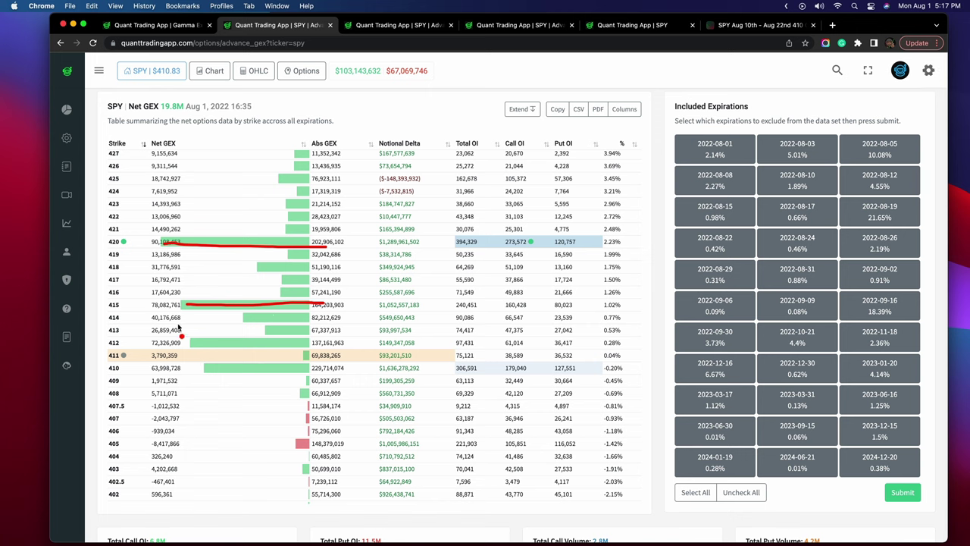
{"action": "key", "text": "Escape"}
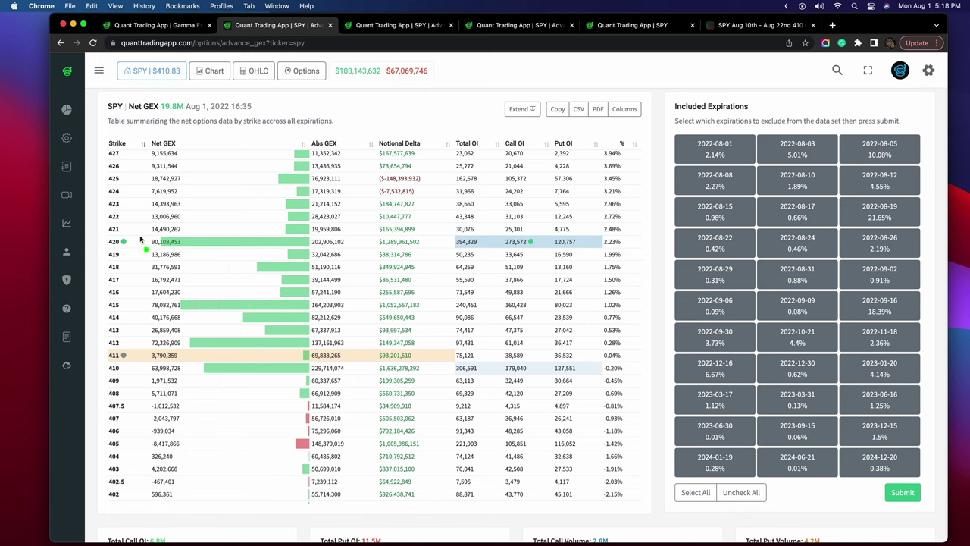
Step: Circle the 420 strike and its Total OI and Call OI values in green
{"action": "mouse_move", "coordinate": [140, 239]}
{"action": "left_mouse_down"}
{"action": "mouse_move", "coordinate": [99, 236]}
{"action": "mouse_move", "coordinate": [130, 259]}
{"action": "mouse_move", "coordinate": [138, 235]}
{"action": "mouse_move", "coordinate": [137, 244]}
{"action": "left_mouse_up"}
{"action": "key", "text": "Escape"}
{"action": "left_click_drag", "start_coordinate": [538, 239], "coordinate": [499, 241]}
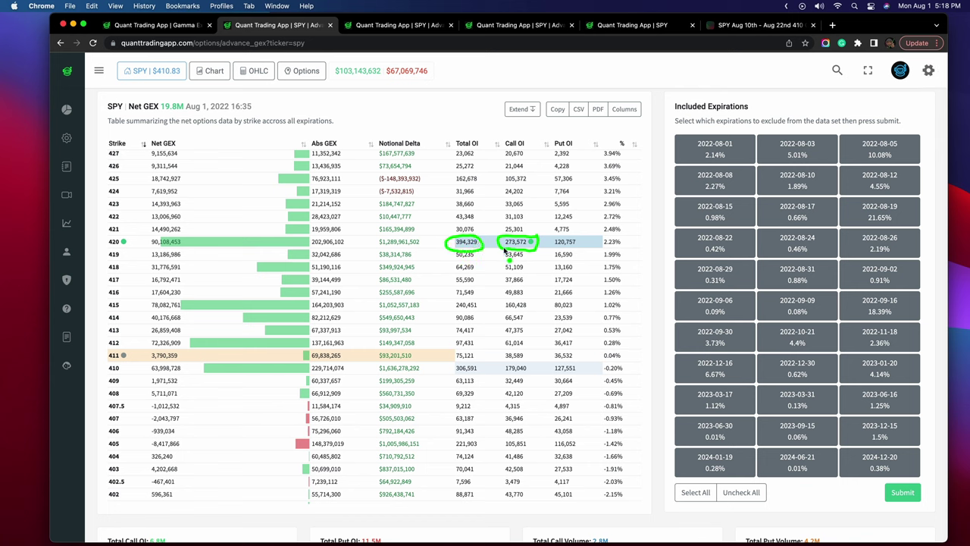
Step: Circle the 430 strike with its Net GEX in green, and mark the Total OI values at strikes 430 and 420
{"action": "scroll", "coordinate": [374, 284], "scroll_direction": "up", "scroll_amount": 3}
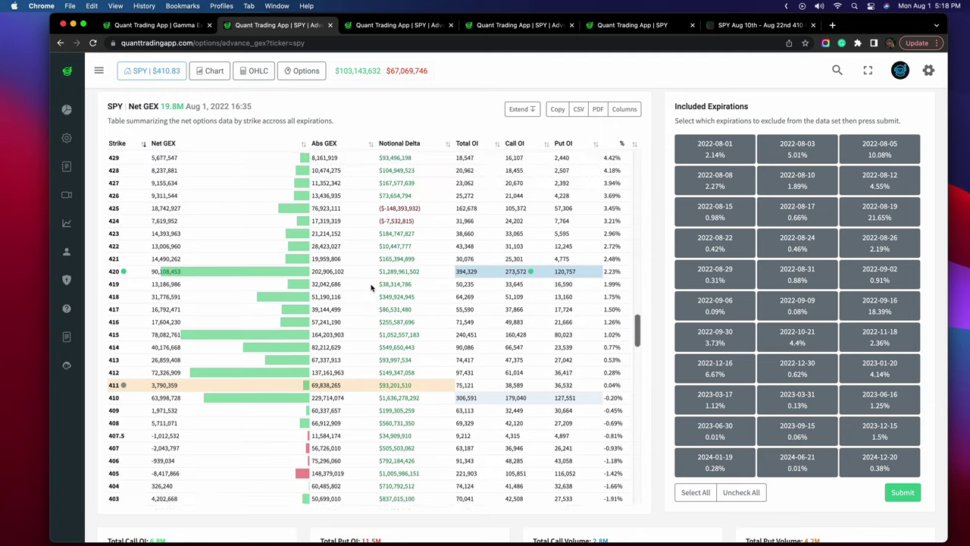
{"action": "scroll", "coordinate": [367, 313], "scroll_direction": "up", "scroll_amount": 3}
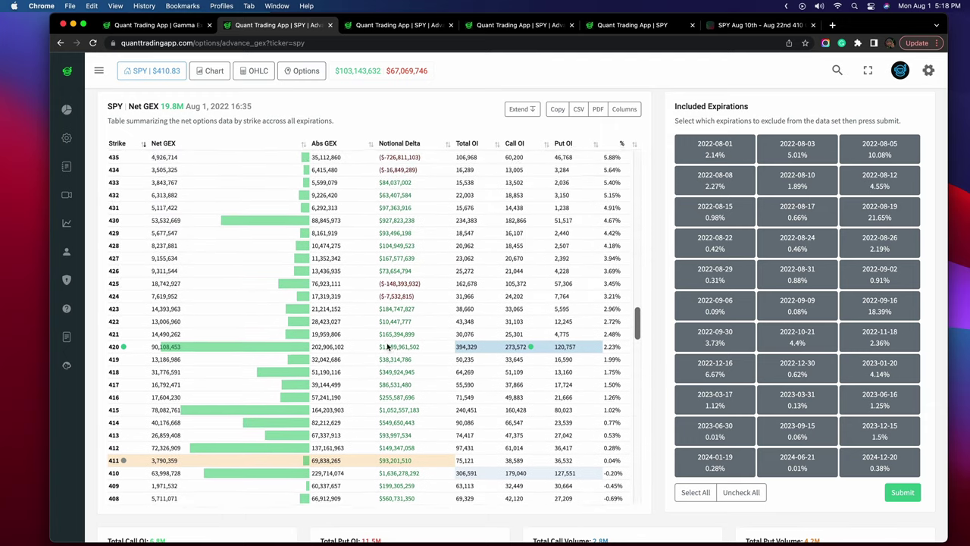
{"action": "scroll", "coordinate": [338, 363], "scroll_direction": "down", "scroll_amount": 2}
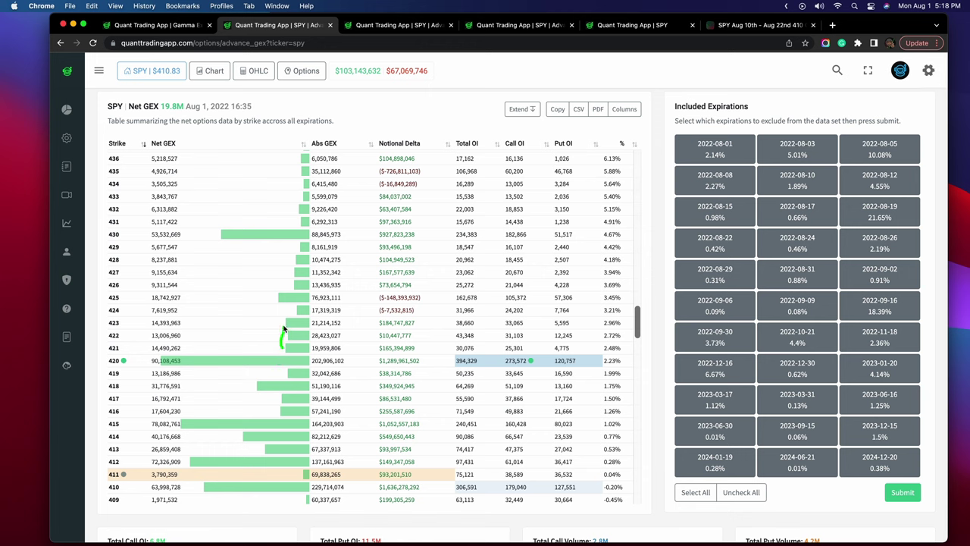
{"action": "mouse_move", "coordinate": [128, 298]}
{"action": "left_mouse_down"}
{"action": "mouse_move", "coordinate": [107, 293]}
{"action": "mouse_move", "coordinate": [123, 280]}
{"action": "left_mouse_up"}
{"action": "mouse_move", "coordinate": [176, 357]}
{"action": "left_mouse_down"}
{"action": "mouse_move", "coordinate": [135, 352]}
{"action": "mouse_move", "coordinate": [100, 362]}
{"action": "mouse_move", "coordinate": [172, 360]}
{"action": "left_mouse_up"}
{"action": "mouse_move", "coordinate": [127, 227]}
{"action": "left_mouse_down"}
{"action": "mouse_move", "coordinate": [110, 227]}
{"action": "mouse_move", "coordinate": [168, 246]}
{"action": "mouse_move", "coordinate": [149, 227]}
{"action": "mouse_move", "coordinate": [125, 227]}
{"action": "left_mouse_up"}
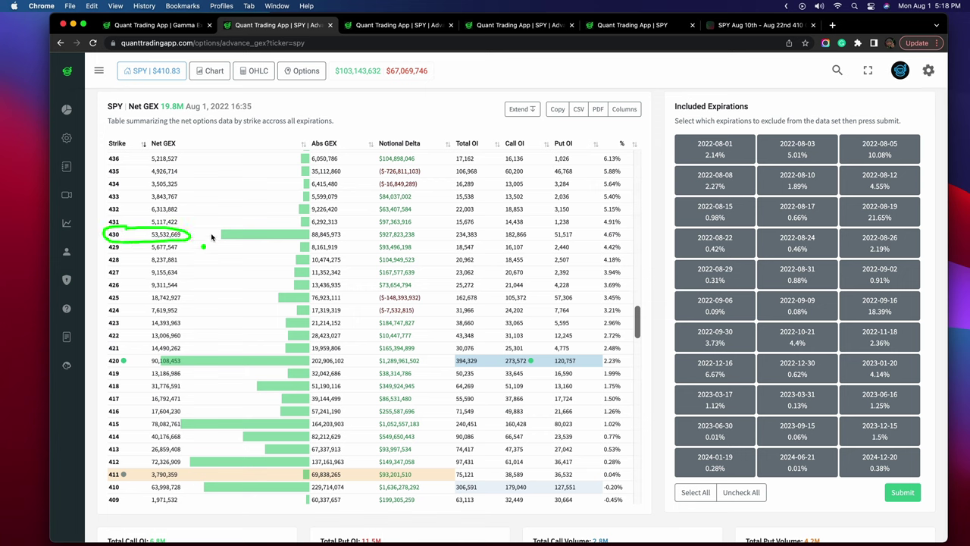
{"action": "mouse_move", "coordinate": [471, 229]}
{"action": "left_mouse_down"}
{"action": "mouse_move", "coordinate": [446, 241]}
{"action": "mouse_move", "coordinate": [464, 248]}
{"action": "left_mouse_up"}
{"action": "mouse_move", "coordinate": [485, 352]}
{"action": "left_mouse_down"}
{"action": "mouse_move", "coordinate": [455, 355]}
{"action": "mouse_move", "coordinate": [501, 373]}
{"action": "mouse_move", "coordinate": [477, 350]}
{"action": "left_mouse_up"}
Step: Examine the strikes below the current price down to 369 in the Net GEX table, and return to the page summary
{"action": "scroll", "coordinate": [441, 286], "scroll_direction": "down", "scroll_amount": 5}
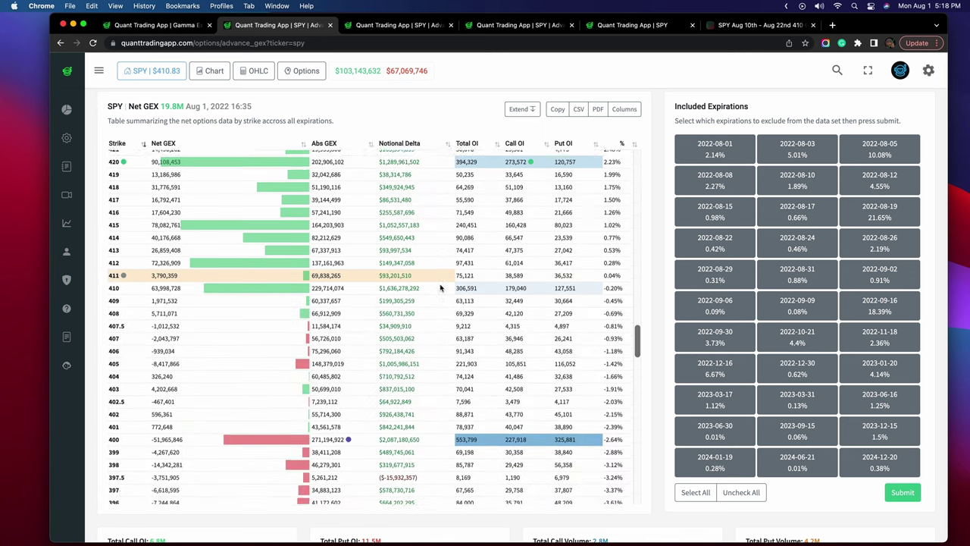
{"action": "scroll", "coordinate": [485, 341], "scroll_direction": "down", "scroll_amount": 6}
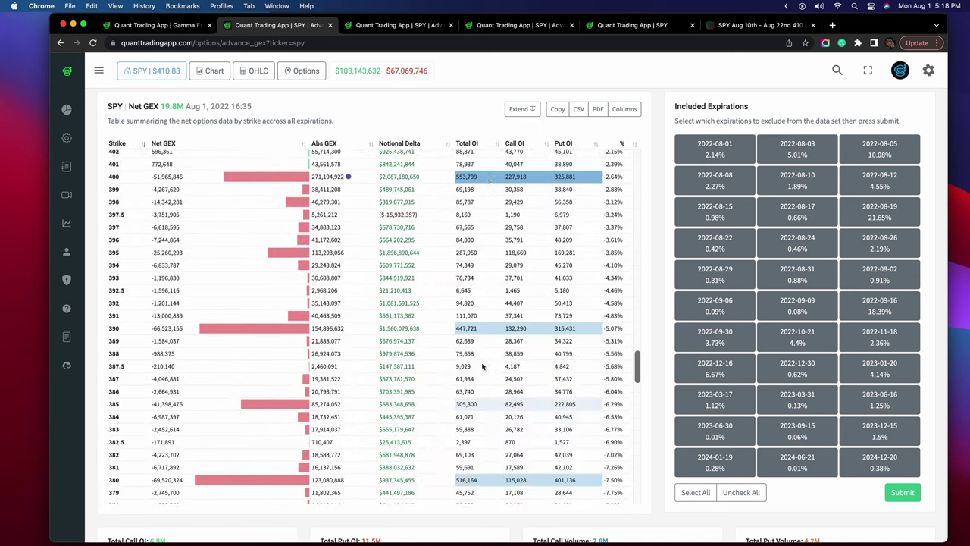
{"action": "scroll", "coordinate": [471, 360], "scroll_direction": "up", "scroll_amount": 2}
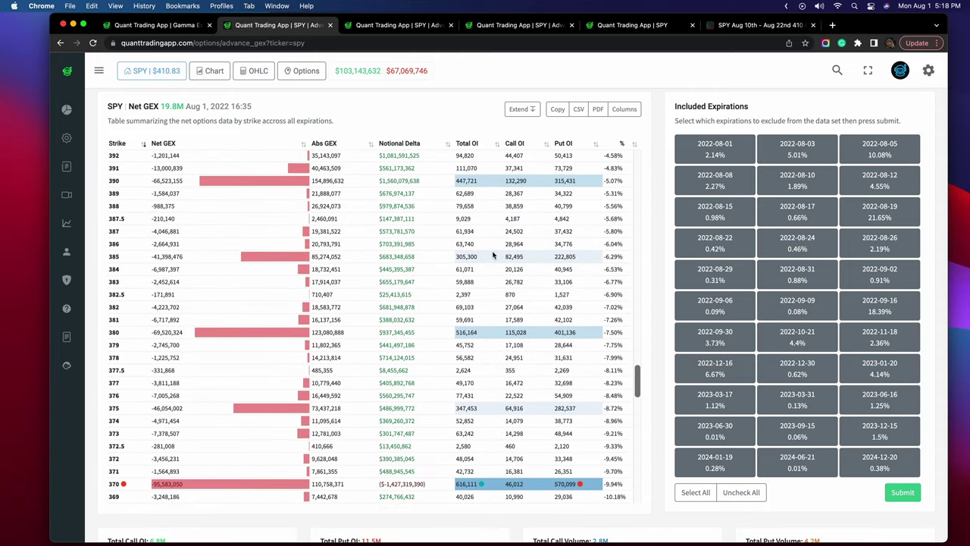
{"action": "scroll", "coordinate": [492, 262], "scroll_direction": "up", "scroll_amount": 7}
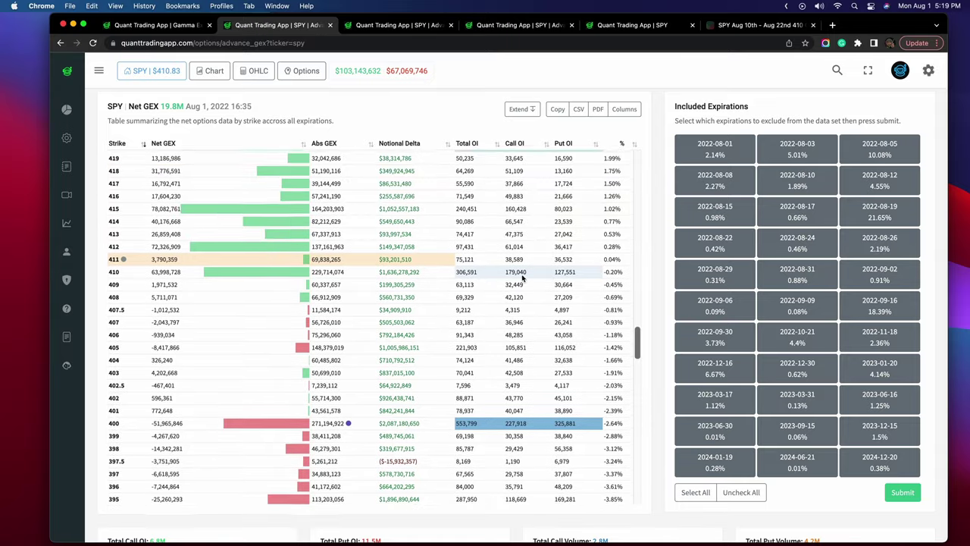
{"action": "scroll", "coordinate": [653, 241], "scroll_direction": "up", "scroll_amount": 2}
{"action": "scroll", "coordinate": [552, 283], "scroll_direction": "up", "scroll_amount": 10}
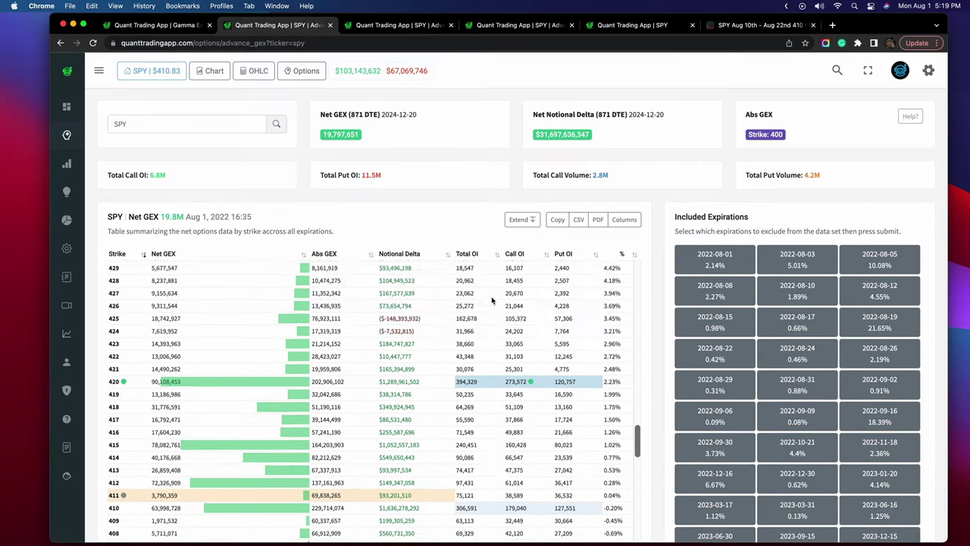
Step: Sort the Net GEX table by Total OI, highest first, and bring the leading strikes into view
{"action": "left_click", "coordinate": [468, 254]}
{"action": "left_click", "coordinate": [465, 254]}
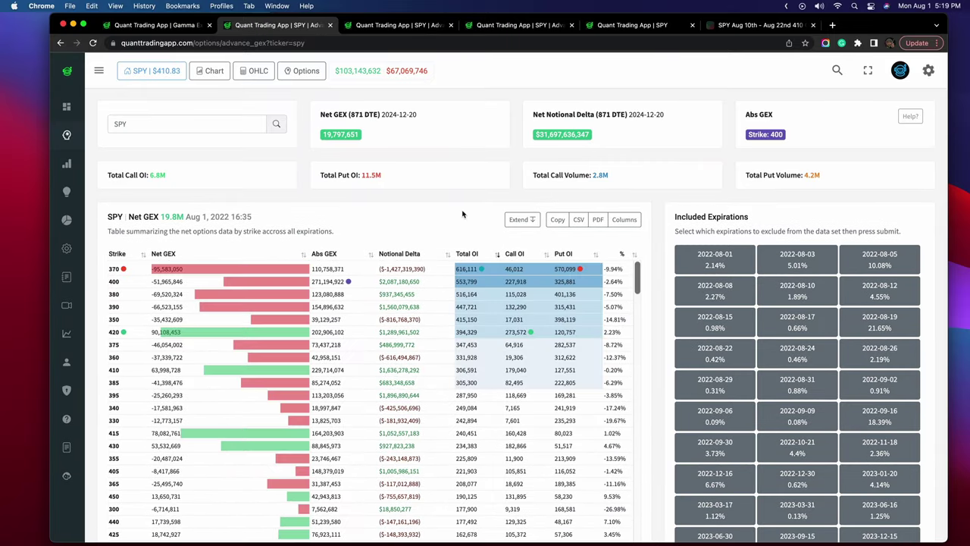
{"action": "scroll", "coordinate": [460, 199], "scroll_direction": "down", "scroll_amount": 1}
{"action": "scroll", "coordinate": [462, 189], "scroll_direction": "down", "scroll_amount": 1}
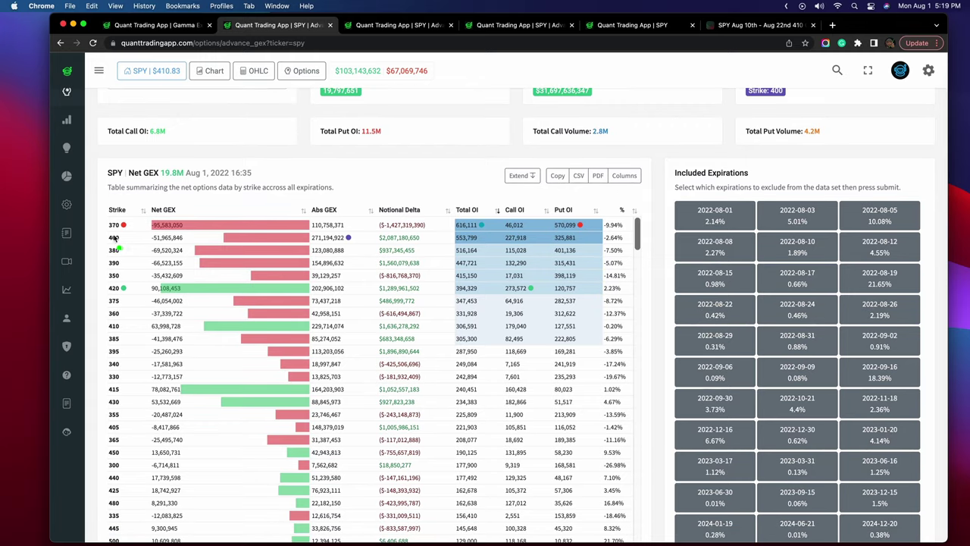
Step: Underline the 370 strike and circle its Put OI and percentage values in green, then clear the markings
{"action": "mouse_move", "coordinate": [130, 235]}
{"action": "left_mouse_down"}
{"action": "mouse_move", "coordinate": [125, 217]}
{"action": "mouse_move", "coordinate": [129, 232]}
{"action": "left_mouse_up"}
{"action": "left_click_drag", "start_coordinate": [588, 224], "coordinate": [551, 220]}
{"action": "left_click_drag", "start_coordinate": [108, 232], "coordinate": [128, 230]}
{"action": "mouse_move", "coordinate": [605, 233]}
{"action": "left_mouse_down"}
{"action": "mouse_move", "coordinate": [631, 219]}
{"action": "mouse_move", "coordinate": [615, 215]}
{"action": "left_mouse_up"}
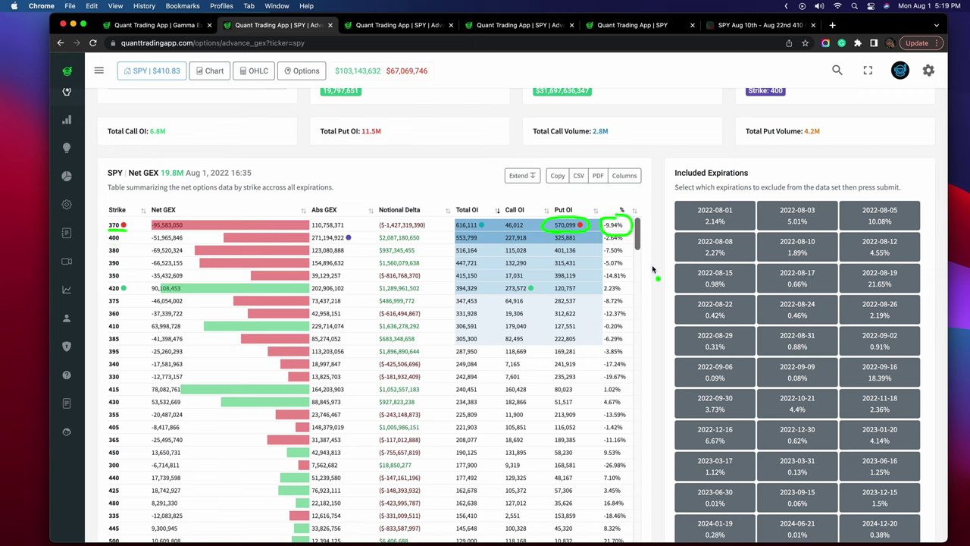
{"action": "key", "text": "Escape"}
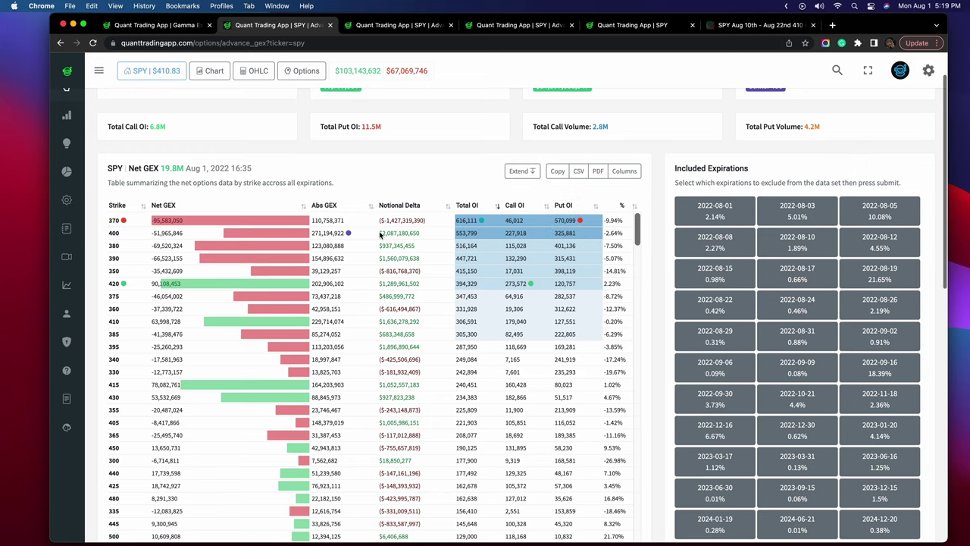
Step: Sort the table by strike, highest first, and bring the strikes around 411 and 420 into view
{"action": "scroll", "coordinate": [364, 243], "scroll_direction": "down", "scroll_amount": 1}
{"action": "left_click", "coordinate": [129, 206]}
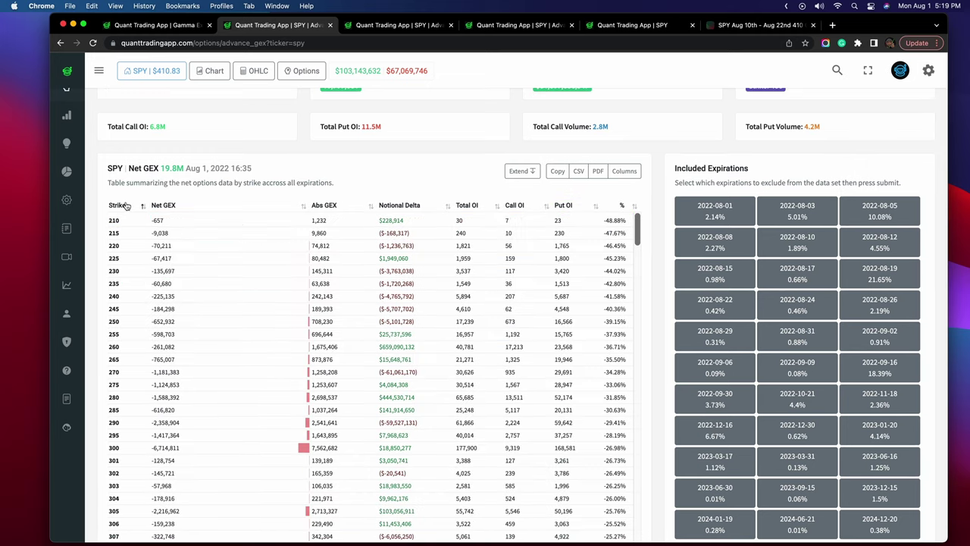
{"action": "left_click", "coordinate": [129, 206]}
{"action": "scroll", "coordinate": [471, 320], "scroll_direction": "down", "scroll_amount": 3}
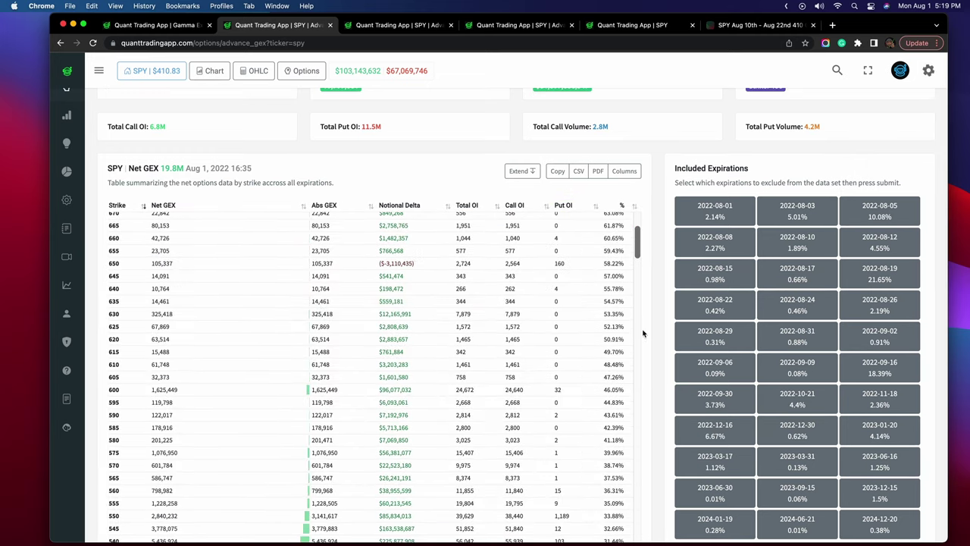
{"action": "scroll", "coordinate": [657, 329], "scroll_direction": "down", "scroll_amount": 2}
{"action": "scroll", "coordinate": [433, 318], "scroll_direction": "down", "scroll_amount": 15}
{"action": "scroll", "coordinate": [434, 319], "scroll_direction": "down", "scroll_amount": 5}
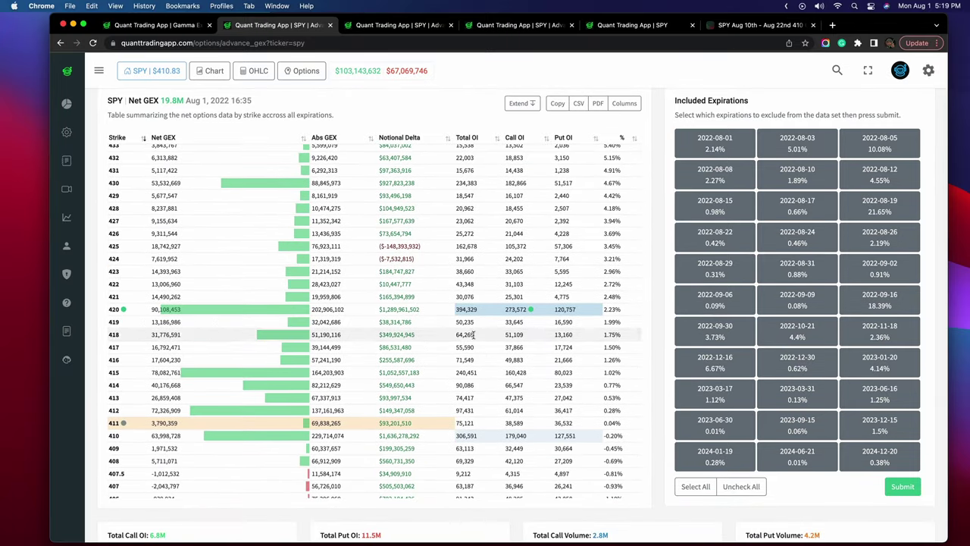
Step: Draw green upward strokes across the strikes above 420, mark the 420 strike, and clear the drawings
{"action": "left_click_drag", "start_coordinate": [453, 295], "coordinate": [506, 266]}
{"action": "left_click_drag", "start_coordinate": [447, 218], "coordinate": [500, 198]}
{"action": "left_click_drag", "start_coordinate": [460, 185], "coordinate": [533, 153]}
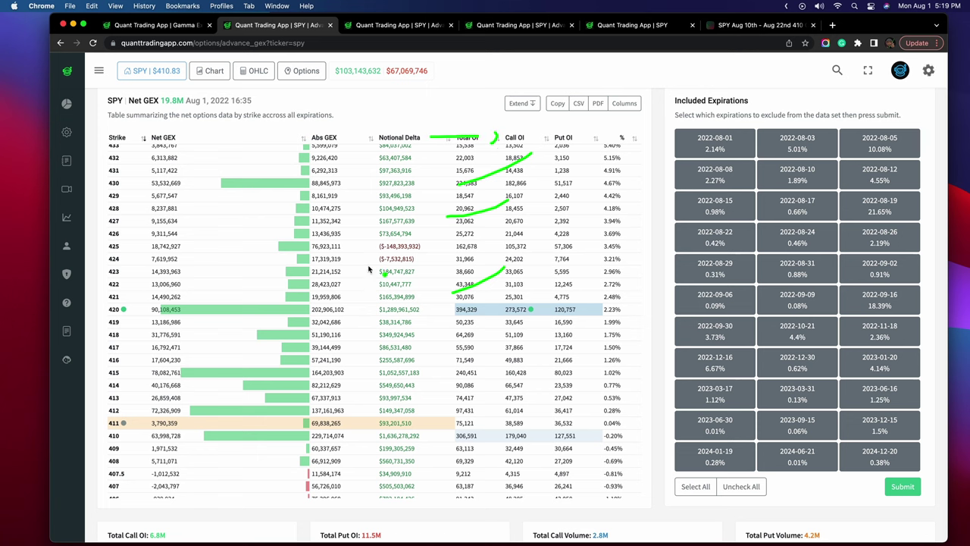
{"action": "left_click_drag", "start_coordinate": [138, 308], "coordinate": [112, 300]}
{"action": "key", "text": "Escape"}
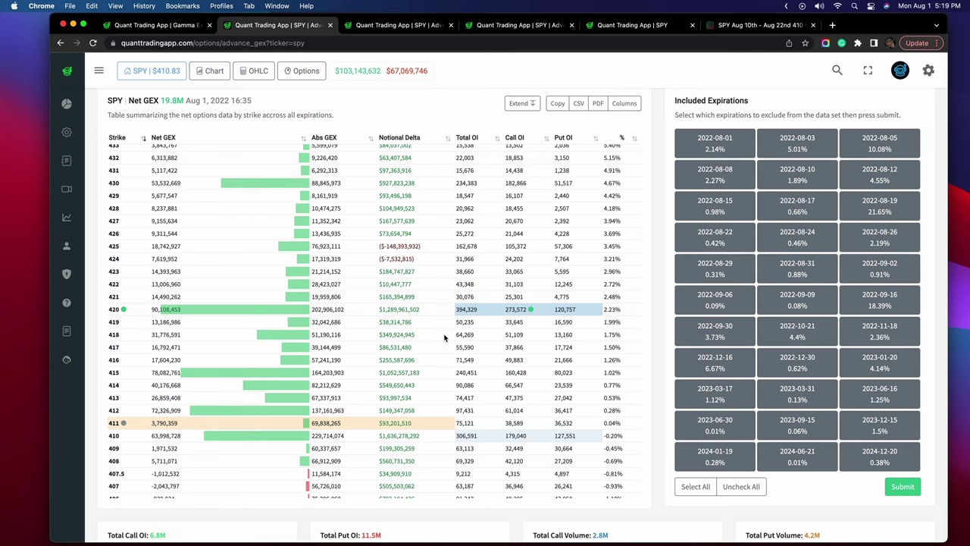
Step: Sort the table by Total OI, highest first, and mark the shaded open interest cells and the Net GEX column in green
{"action": "scroll", "coordinate": [489, 337], "scroll_direction": "up", "scroll_amount": 1}
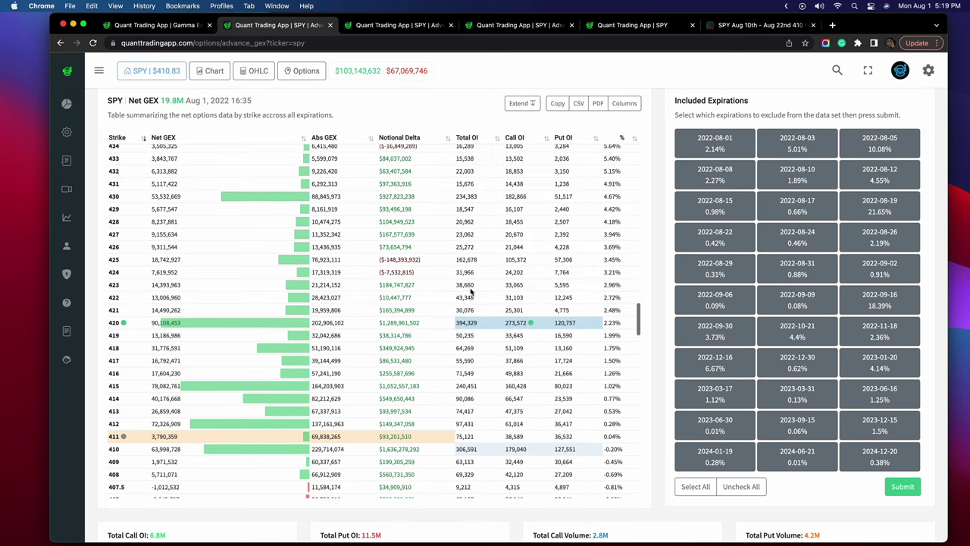
{"action": "scroll", "coordinate": [485, 228], "scroll_direction": "up", "scroll_amount": 1}
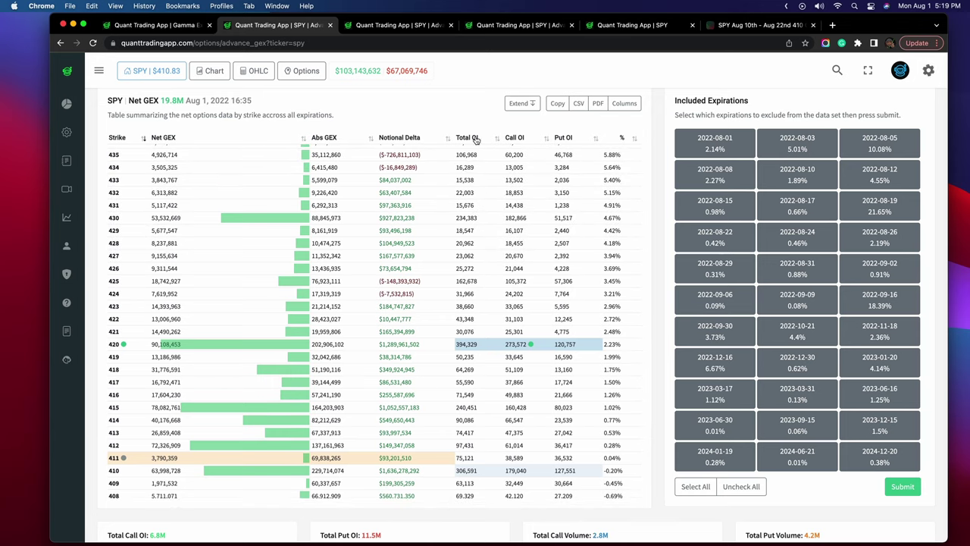
{"action": "left_click", "coordinate": [473, 139]}
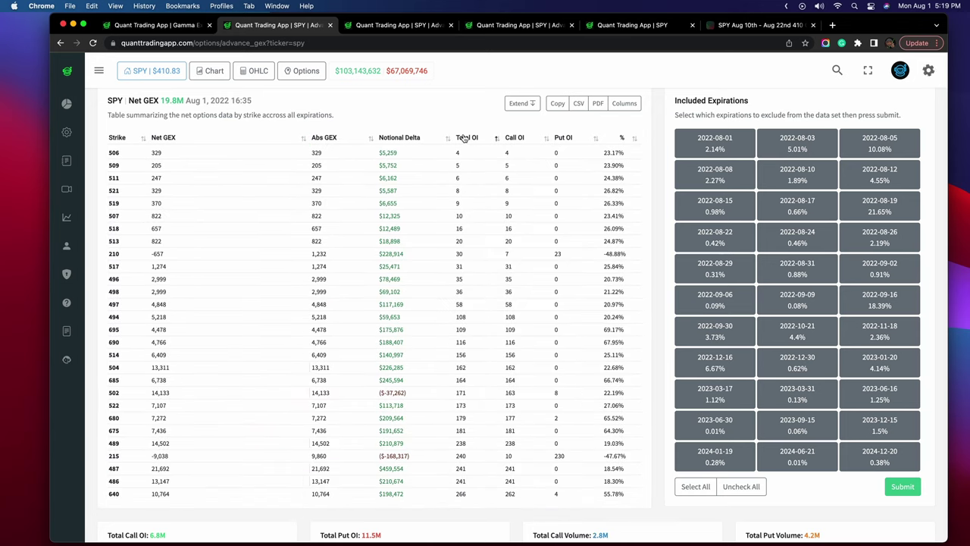
{"action": "left_click", "coordinate": [466, 138]}
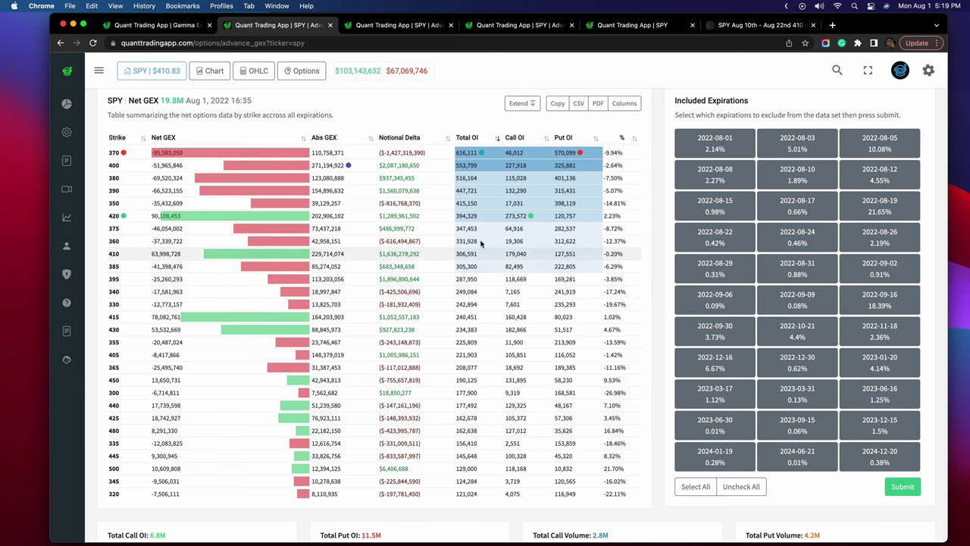
{"action": "mouse_move", "coordinate": [486, 129]}
{"action": "left_mouse_down"}
{"action": "mouse_move", "coordinate": [440, 235]}
{"action": "mouse_move", "coordinate": [451, 276]}
{"action": "mouse_move", "coordinate": [595, 280]}
{"action": "mouse_move", "coordinate": [604, 122]}
{"action": "mouse_move", "coordinate": [432, 129]}
{"action": "left_mouse_up"}
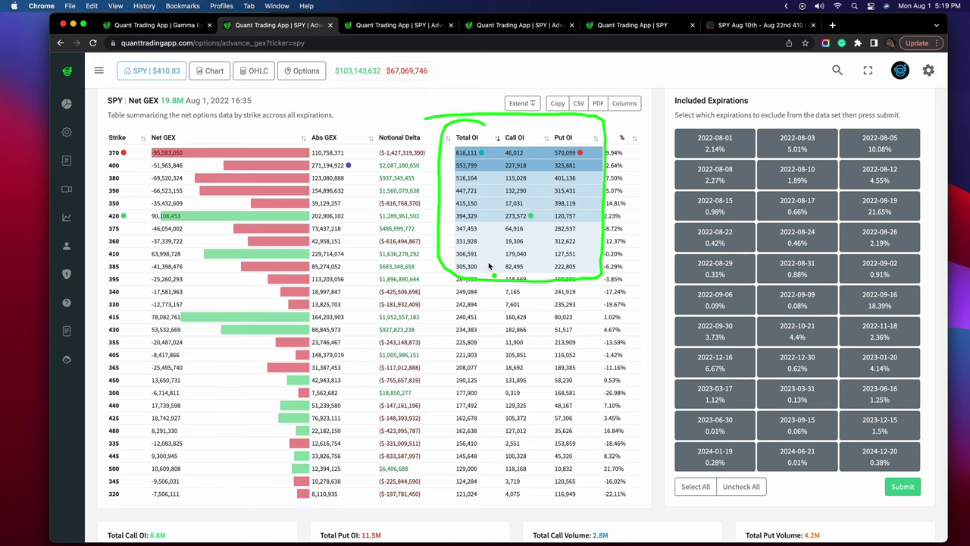
{"action": "mouse_move", "coordinate": [252, 138]}
{"action": "left_mouse_down"}
{"action": "mouse_move", "coordinate": [155, 142]}
{"action": "mouse_move", "coordinate": [189, 201]}
{"action": "mouse_move", "coordinate": [235, 221]}
{"action": "mouse_move", "coordinate": [245, 266]}
{"action": "mouse_move", "coordinate": [342, 162]}
{"action": "mouse_move", "coordinate": [276, 127]}
{"action": "left_mouse_up"}
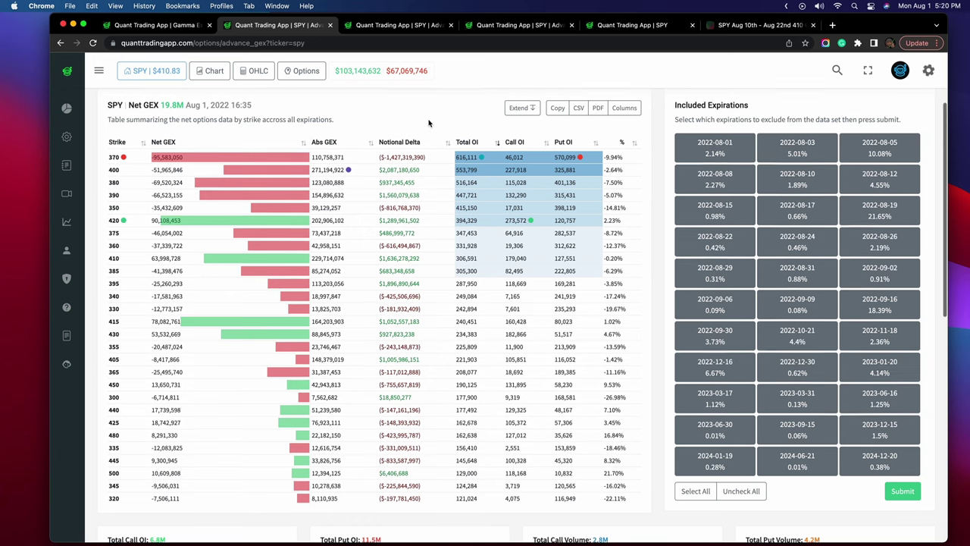
Step: Draw a green arrow from Total Call OI to Total Put OI in the page summary and circle the Total Put OI value
{"action": "scroll", "coordinate": [426, 125], "scroll_direction": "up", "scroll_amount": 3}
{"action": "scroll", "coordinate": [428, 183], "scroll_direction": "up", "scroll_amount": 1}
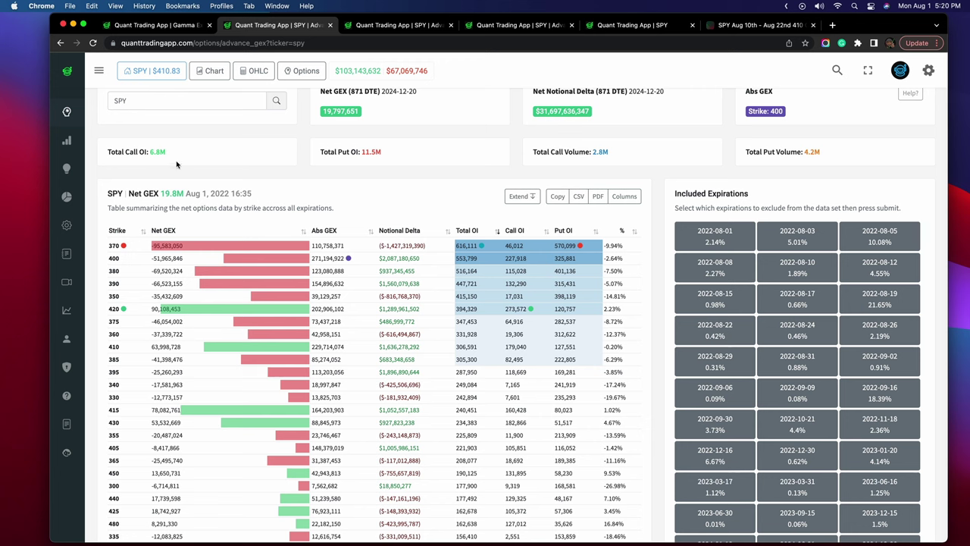
{"action": "mouse_move", "coordinate": [180, 160]}
{"action": "left_mouse_down"}
{"action": "mouse_move", "coordinate": [238, 184]}
{"action": "mouse_move", "coordinate": [327, 157]}
{"action": "left_mouse_up"}
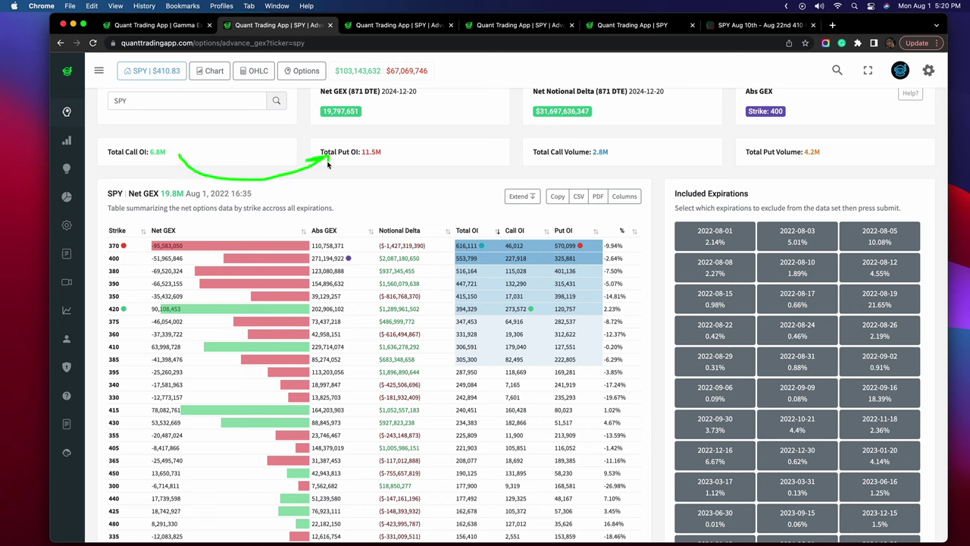
{"action": "mouse_move", "coordinate": [376, 138]}
{"action": "left_mouse_down"}
{"action": "mouse_move", "coordinate": [301, 147]}
{"action": "mouse_move", "coordinate": [367, 136]}
{"action": "left_mouse_up"}
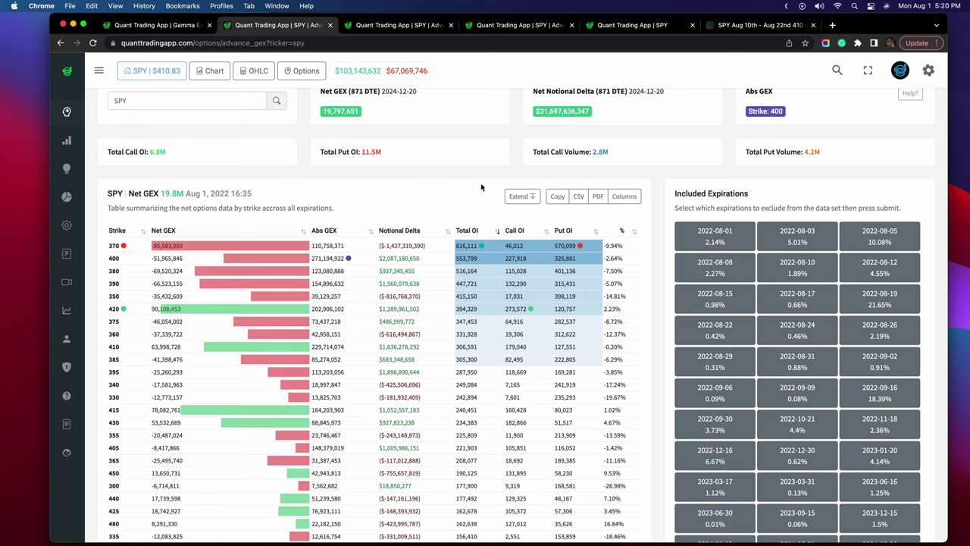
Step: Sort the table by strike, highest first, and show the strikes from 427 down to 402
{"action": "scroll", "coordinate": [648, 244], "scroll_direction": "down", "scroll_amount": 2}
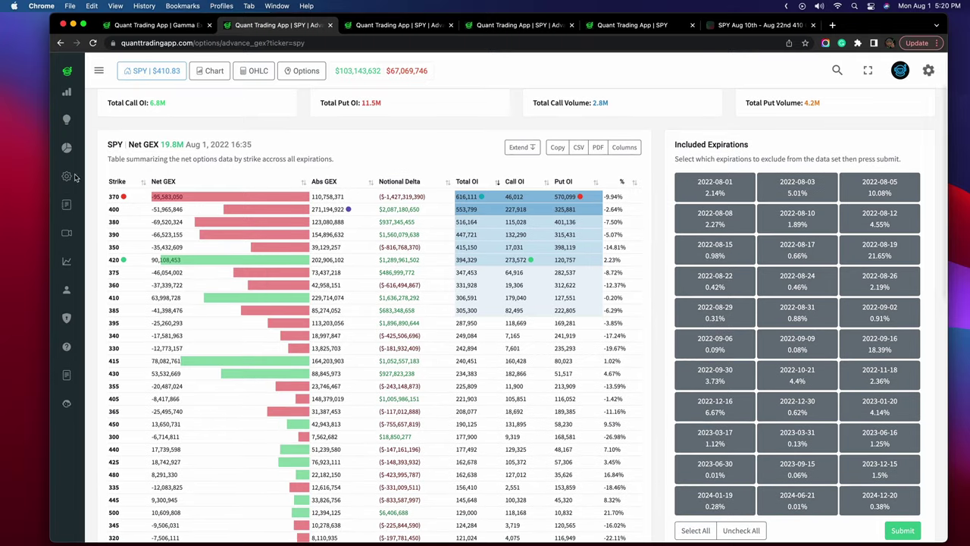
{"action": "left_click", "coordinate": [117, 182]}
{"action": "left_click", "coordinate": [117, 182]}
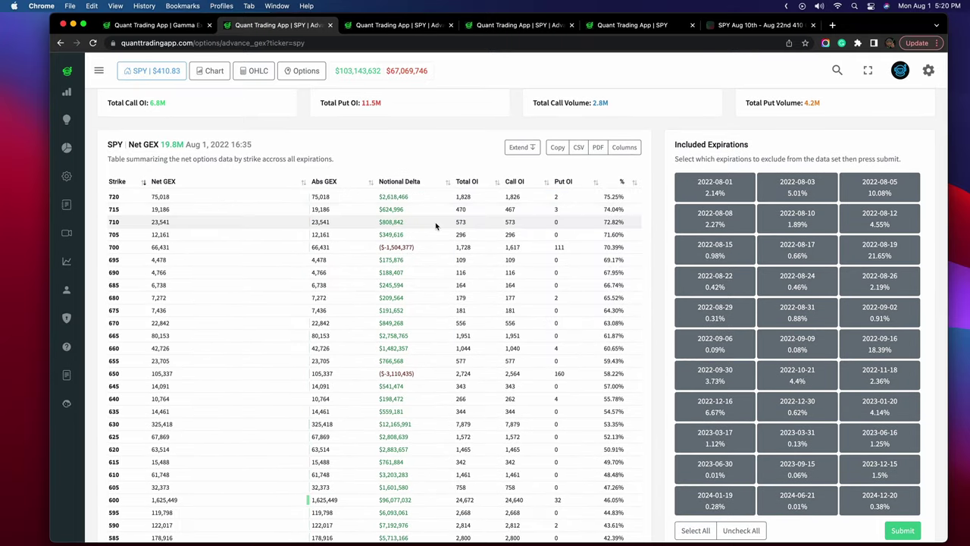
{"action": "scroll", "coordinate": [337, 307], "scroll_direction": "down", "scroll_amount": 2}
{"action": "scroll", "coordinate": [337, 307], "scroll_direction": "down", "scroll_amount": 20}
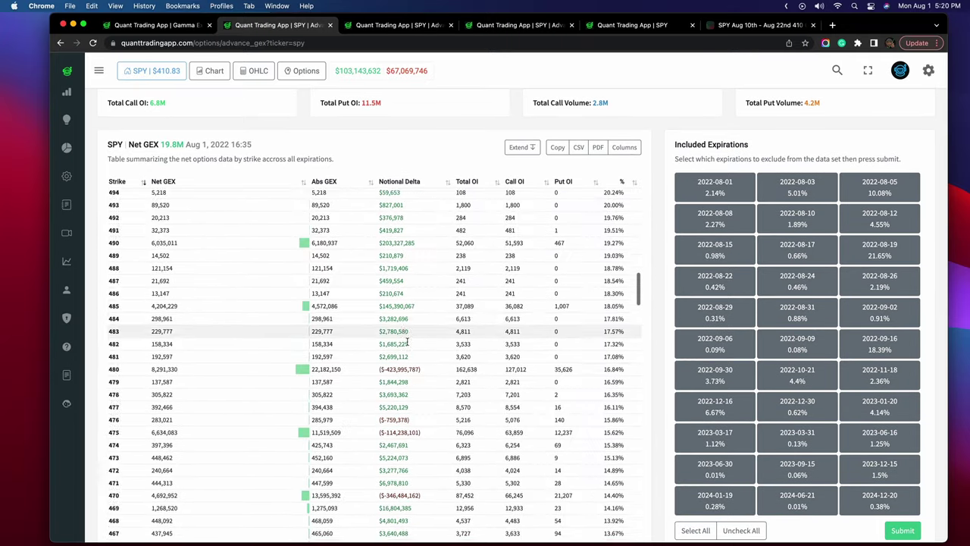
{"action": "scroll", "coordinate": [433, 394], "scroll_direction": "down", "scroll_amount": 2}
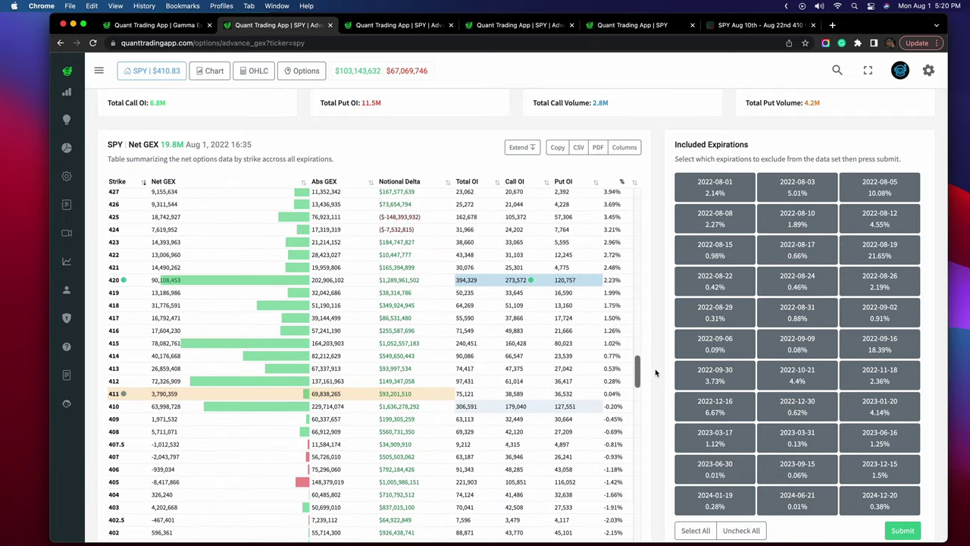
{"action": "scroll", "coordinate": [657, 371], "scroll_direction": "down", "scroll_amount": 1}
{"action": "scroll", "coordinate": [657, 371], "scroll_direction": "down", "scroll_amount": 3}
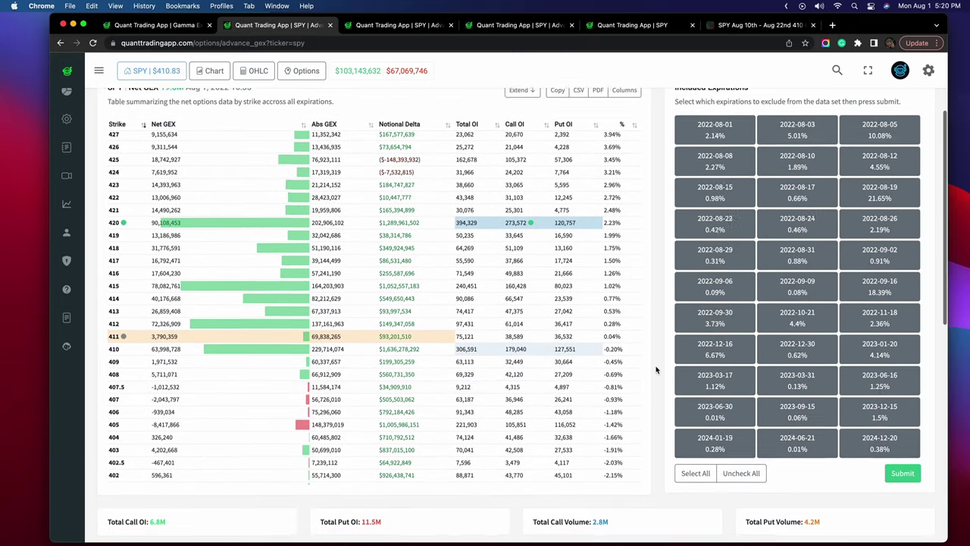
Step: Underline the 410 strike, then circle the 400 strike and the 405 strike with its Net GEX value in green
{"action": "left_click_drag", "start_coordinate": [110, 357], "coordinate": [123, 362]}
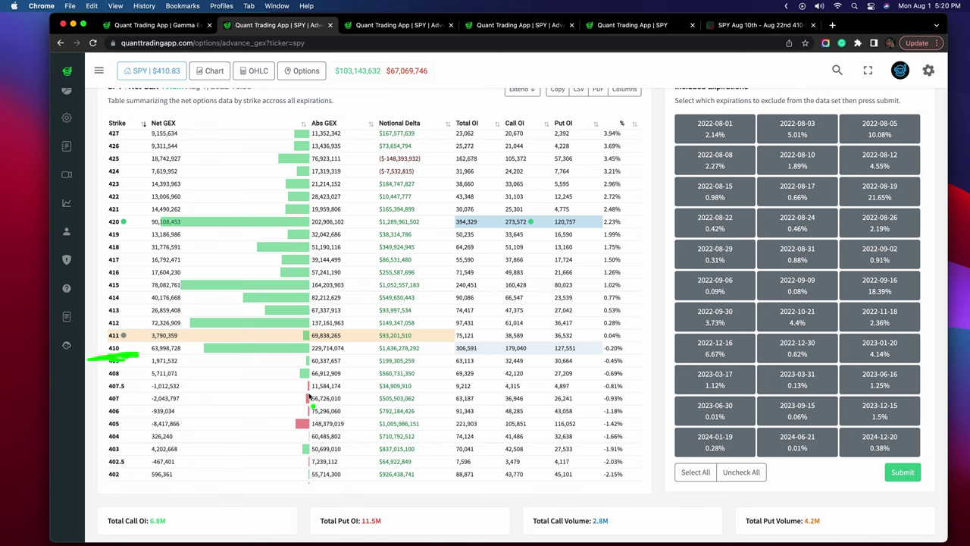
{"action": "scroll", "coordinate": [354, 358], "scroll_direction": "down", "scroll_amount": 5}
{"action": "scroll", "coordinate": [353, 357], "scroll_direction": "up", "scroll_amount": 1}
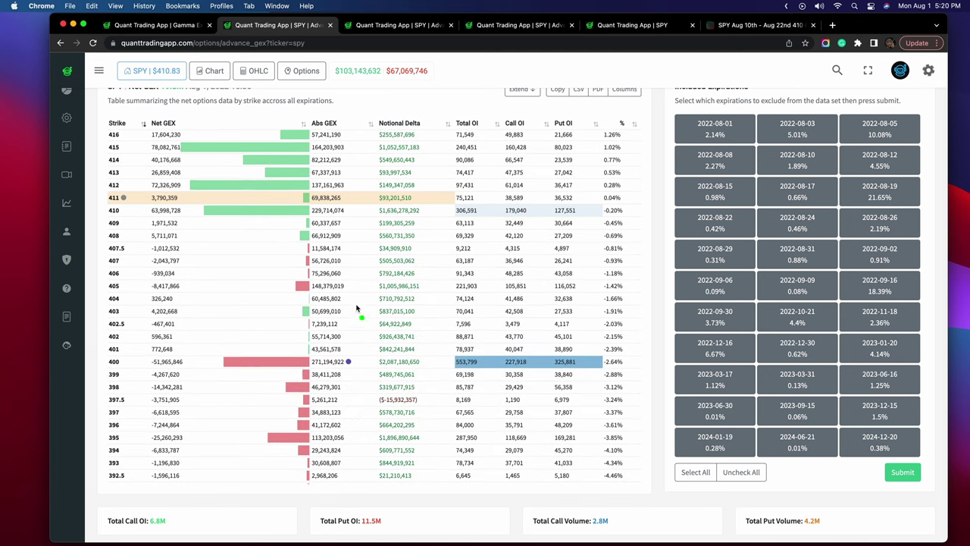
{"action": "mouse_move", "coordinate": [135, 354]}
{"action": "left_mouse_down"}
{"action": "mouse_move", "coordinate": [103, 356]}
{"action": "mouse_move", "coordinate": [145, 375]}
{"action": "mouse_move", "coordinate": [113, 354]}
{"action": "left_mouse_up"}
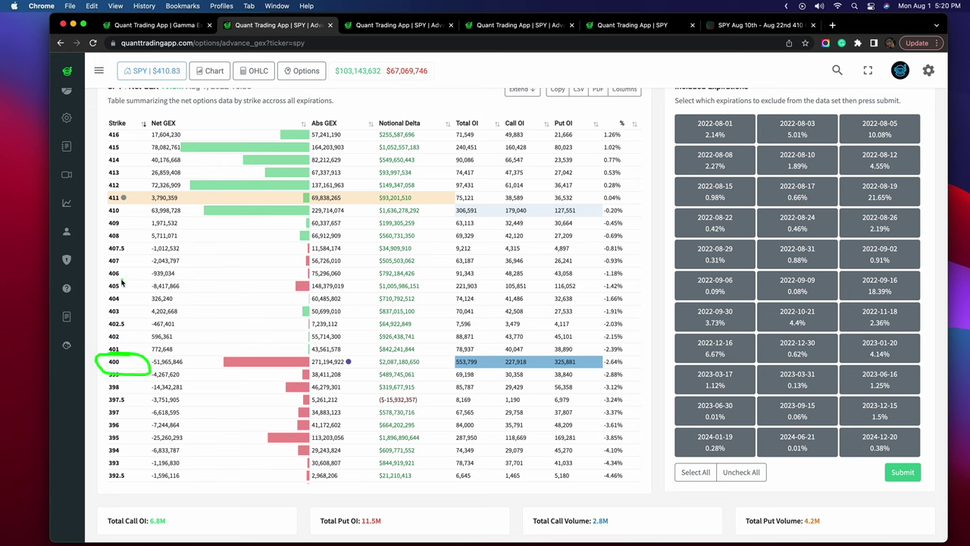
{"action": "mouse_move", "coordinate": [121, 281]}
{"action": "left_mouse_down"}
{"action": "mouse_move", "coordinate": [117, 299]}
{"action": "mouse_move", "coordinate": [199, 289]}
{"action": "mouse_move", "coordinate": [119, 282]}
{"action": "left_mouse_up"}
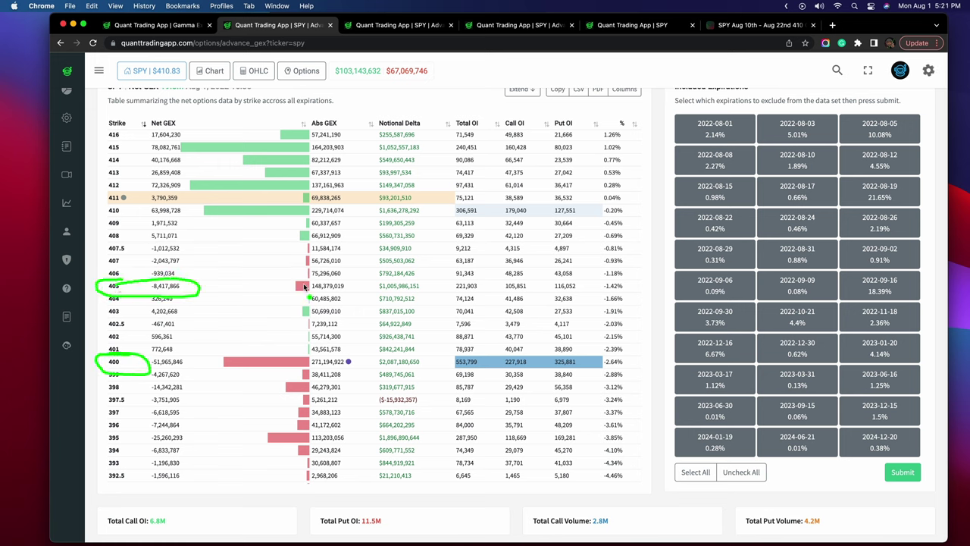
Step: Circle the Net GEX bar at strike 405 and draw green arrows from it up to 408 and down towards 400
{"action": "mouse_move", "coordinate": [308, 281]}
{"action": "left_mouse_down"}
{"action": "mouse_move", "coordinate": [279, 288]}
{"action": "mouse_move", "coordinate": [311, 285]}
{"action": "mouse_move", "coordinate": [303, 236]}
{"action": "left_mouse_up"}
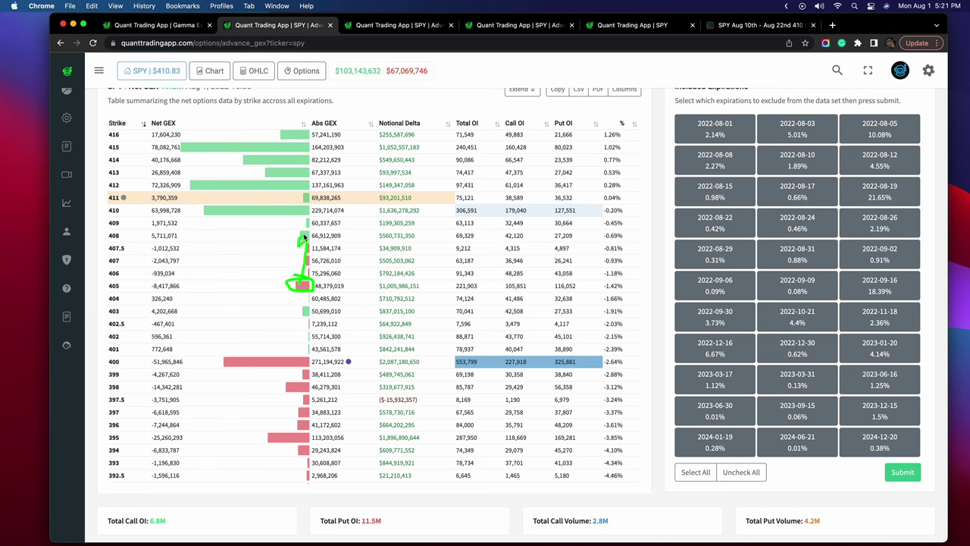
{"action": "left_click", "coordinate": [302, 301]}
{"action": "left_click_drag", "start_coordinate": [303, 301], "coordinate": [301, 340]}
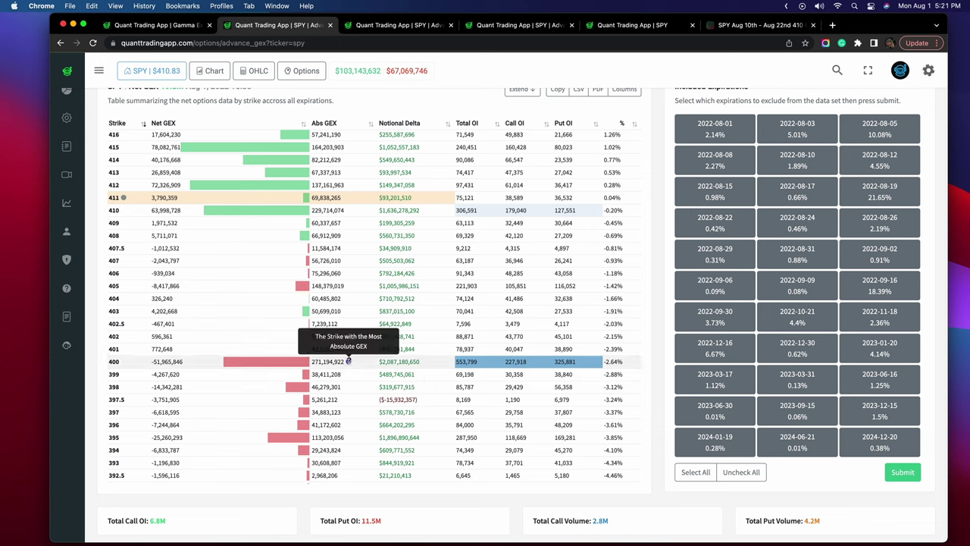
Step: Outline the 400 strike row in green from the strike through its Net GEX and Abs GEX values
{"action": "left_click", "coordinate": [378, 359]}
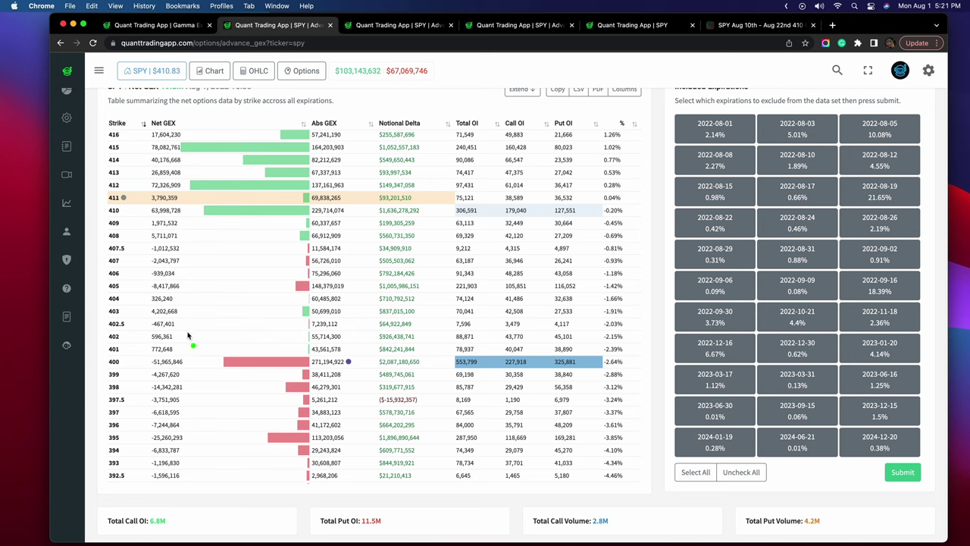
{"action": "mouse_move", "coordinate": [843, 100]}
{"action": "left_mouse_down"}
{"action": "mouse_move", "coordinate": [762, 107]}
{"action": "mouse_move", "coordinate": [821, 505]}
{"action": "mouse_move", "coordinate": [747, 108]}
{"action": "left_mouse_up"}
{"action": "mouse_move", "coordinate": [119, 359]}
{"action": "left_mouse_down"}
{"action": "mouse_move", "coordinate": [107, 376]}
{"action": "mouse_move", "coordinate": [379, 369]}
{"action": "mouse_move", "coordinate": [119, 353]}
{"action": "left_mouse_up"}
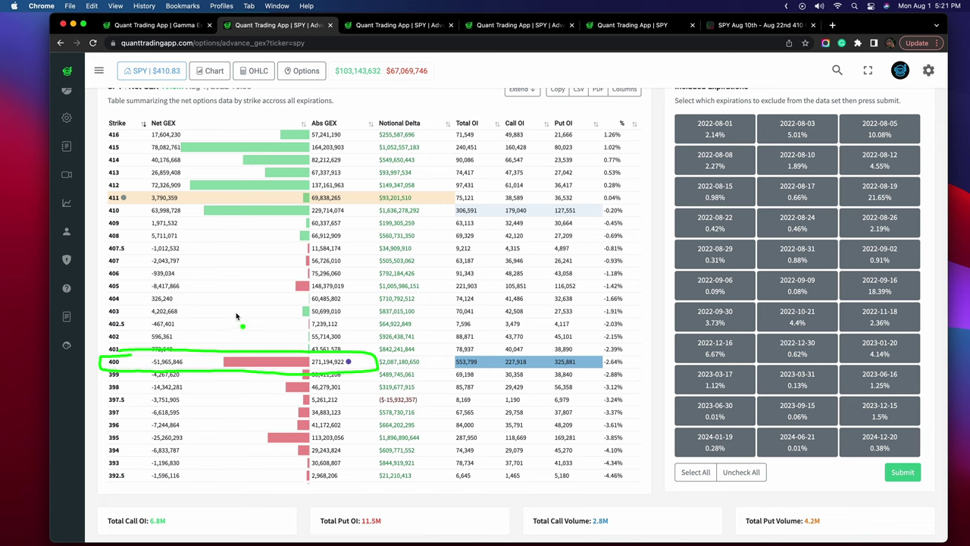
Step: Sketch green price paths that drop to the 400 strike, hover around it and fall below it, then clear them
{"action": "left_click_drag", "start_coordinate": [234, 302], "coordinate": [245, 417]}
{"action": "mouse_move", "coordinate": [234, 292]}
{"action": "left_mouse_down"}
{"action": "mouse_move", "coordinate": [247, 365]}
{"action": "mouse_move", "coordinate": [304, 377]}
{"action": "mouse_move", "coordinate": [317, 366]}
{"action": "left_mouse_up"}
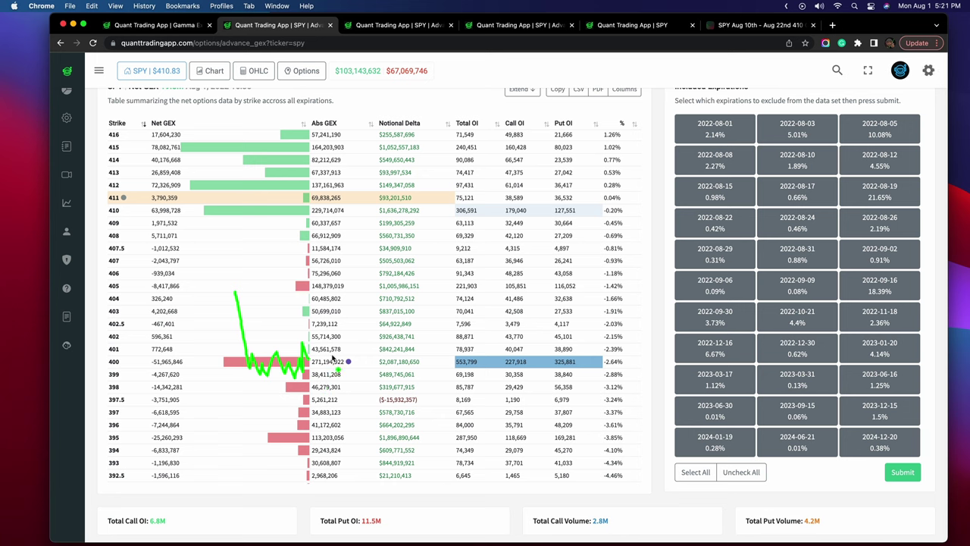
{"action": "left_click_drag", "start_coordinate": [331, 376], "coordinate": [336, 374]}
{"action": "mouse_move", "coordinate": [328, 363]}
{"action": "left_mouse_down"}
{"action": "mouse_move", "coordinate": [347, 319]}
{"action": "mouse_move", "coordinate": [333, 353]}
{"action": "mouse_move", "coordinate": [380, 422]}
{"action": "left_mouse_up"}
{"action": "key", "text": "Escape"}
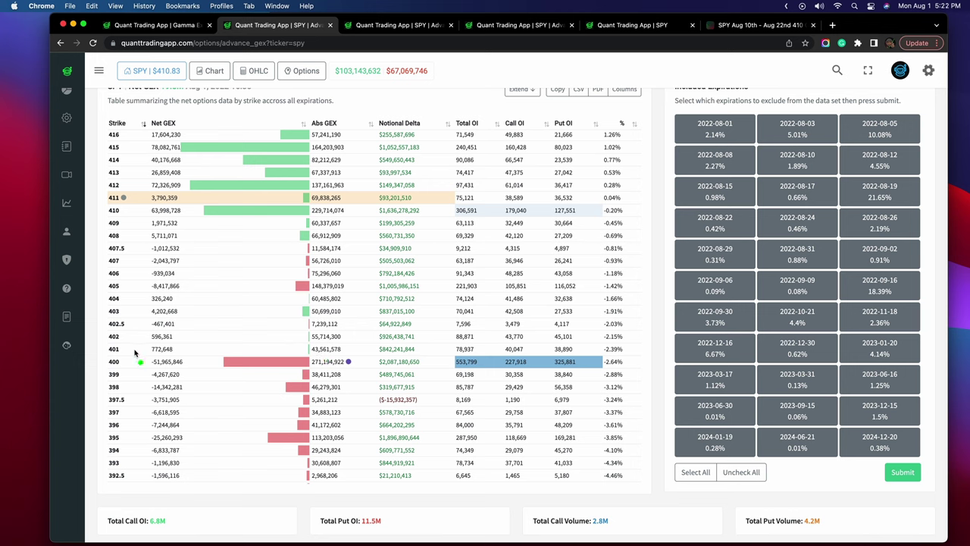
Step: Circle the 400 strike and draw a green arrow rising from its row towards strike 406, then clear the markings
{"action": "mouse_move", "coordinate": [125, 352]}
{"action": "left_mouse_down"}
{"action": "mouse_move", "coordinate": [106, 360]}
{"action": "mouse_move", "coordinate": [124, 363]}
{"action": "left_mouse_up"}
{"action": "mouse_move", "coordinate": [369, 374]}
{"action": "left_mouse_down"}
{"action": "mouse_move", "coordinate": [409, 333]}
{"action": "mouse_move", "coordinate": [443, 274]}
{"action": "mouse_move", "coordinate": [446, 307]}
{"action": "left_mouse_up"}
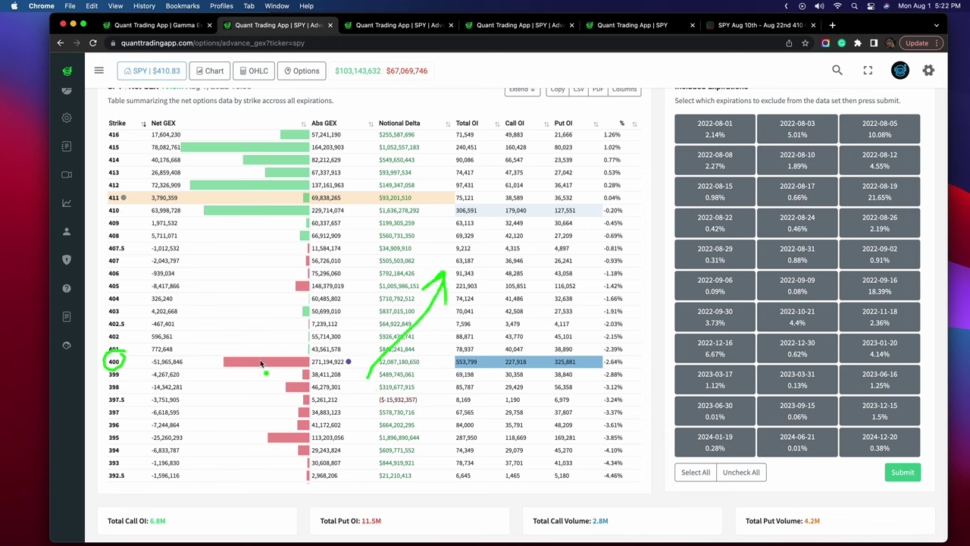
{"action": "key", "text": "Escape"}
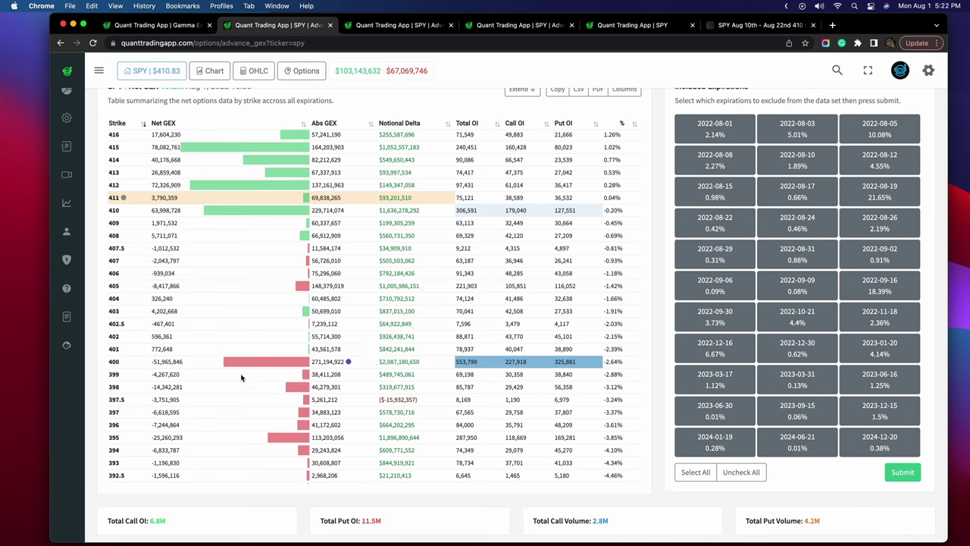
Step: Circle the 400 strike in green, mark just above its Net GEX bar, and clear the markings
{"action": "mouse_move", "coordinate": [140, 364]}
{"action": "left_mouse_down"}
{"action": "mouse_move", "coordinate": [102, 372]}
{"action": "mouse_move", "coordinate": [156, 356]}
{"action": "left_mouse_up"}
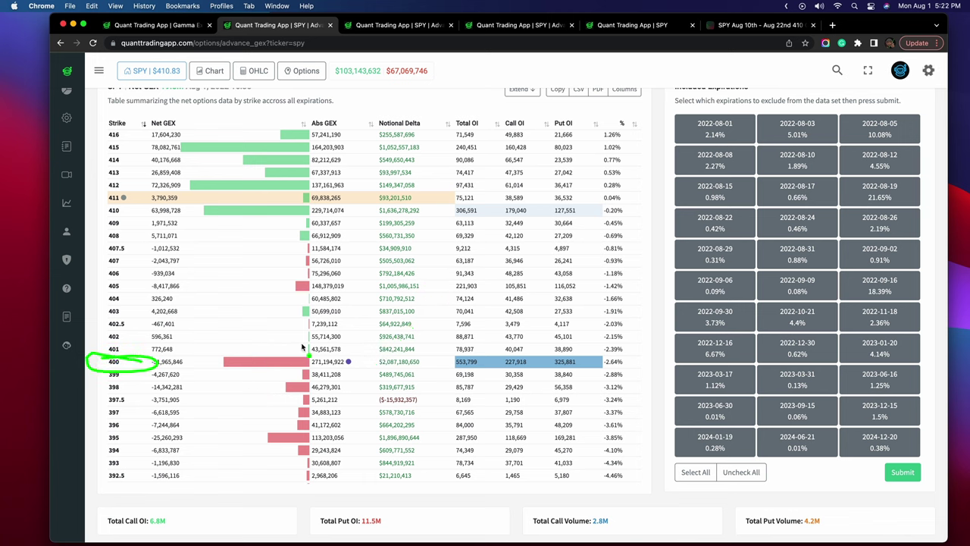
{"action": "mouse_move", "coordinate": [270, 351]}
{"action": "left_mouse_down"}
{"action": "mouse_move", "coordinate": [189, 355]}
{"action": "mouse_move", "coordinate": [349, 374]}
{"action": "mouse_move", "coordinate": [239, 343]}
{"action": "left_mouse_up"}
{"action": "key", "text": "Escape"}
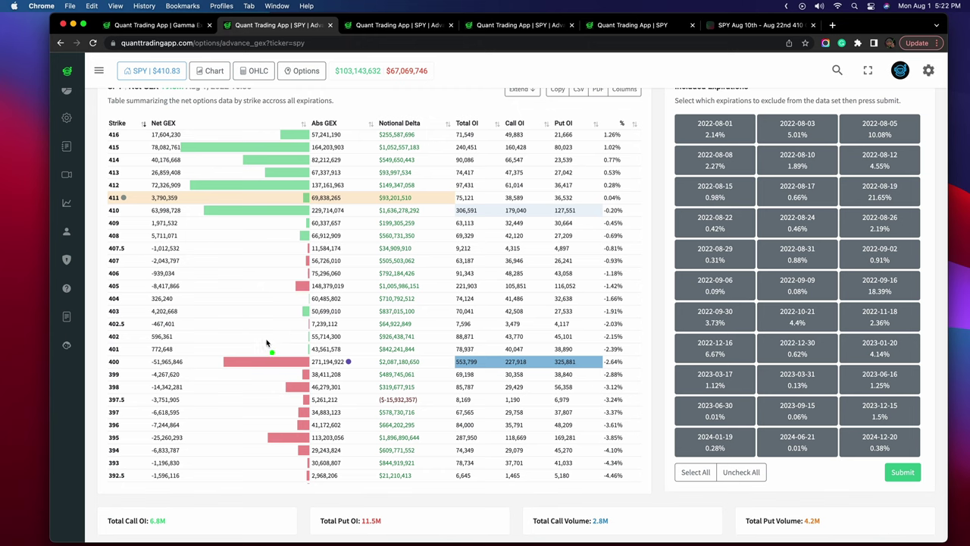
Step: Trace green price paths rising from the 400 strike towards 404 and falling from 409 back to 400
{"action": "left_click_drag", "start_coordinate": [270, 345], "coordinate": [301, 303]}
{"action": "scroll", "coordinate": [309, 250], "scroll_direction": "up", "scroll_amount": 1}
{"action": "mouse_move", "coordinate": [307, 237]}
{"action": "left_mouse_down"}
{"action": "mouse_move", "coordinate": [295, 283]}
{"action": "mouse_move", "coordinate": [314, 379]}
{"action": "left_mouse_up"}
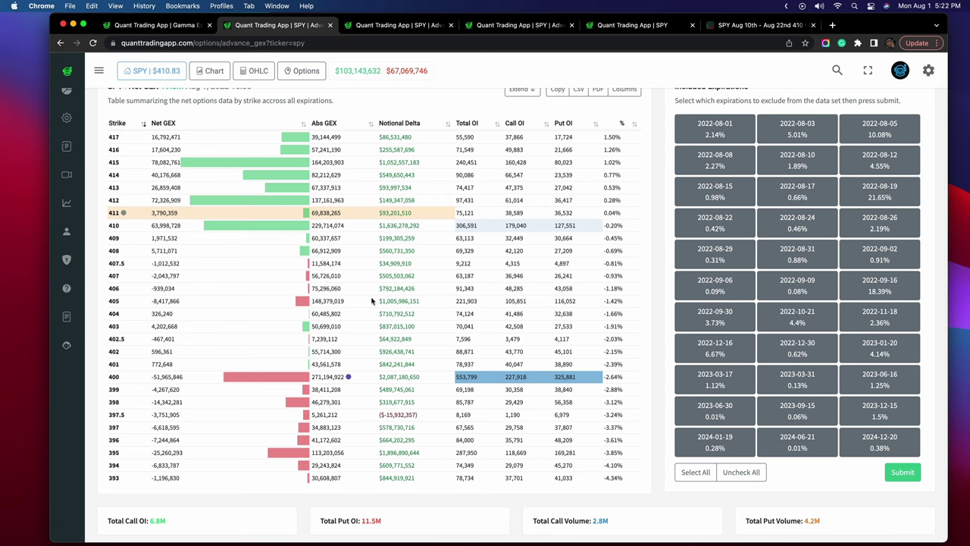
Step: Outline the Net GEX rows for strikes 410 to 412 in green, mark below them, and clear the markings
{"action": "scroll", "coordinate": [367, 291], "scroll_direction": "up", "scroll_amount": 1}
{"action": "mouse_move", "coordinate": [93, 249]}
{"action": "left_mouse_down"}
{"action": "mouse_move", "coordinate": [196, 244]}
{"action": "mouse_move", "coordinate": [165, 212]}
{"action": "mouse_move", "coordinate": [105, 250]}
{"action": "mouse_move", "coordinate": [261, 256]}
{"action": "mouse_move", "coordinate": [322, 227]}
{"action": "mouse_move", "coordinate": [160, 212]}
{"action": "left_mouse_up"}
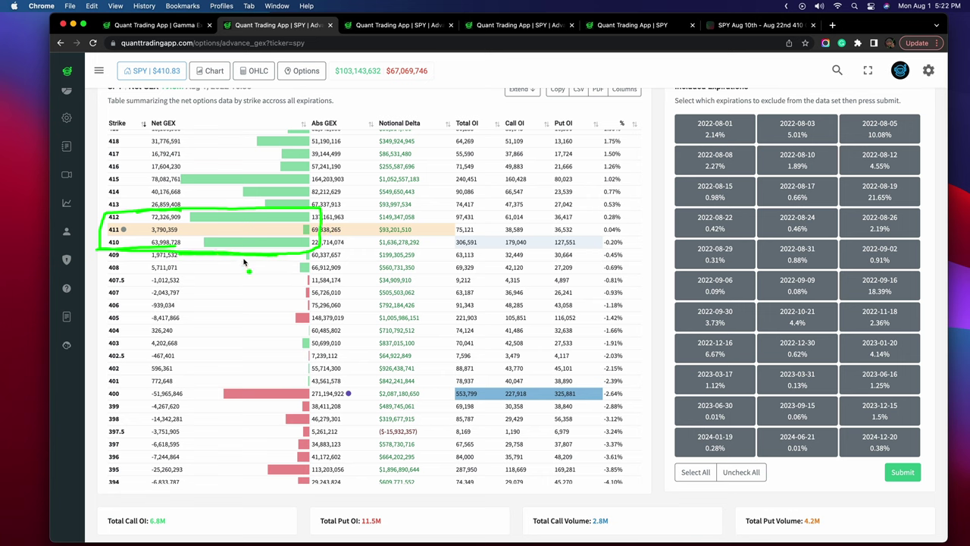
{"action": "mouse_move", "coordinate": [244, 258]}
{"action": "left_mouse_down"}
{"action": "mouse_move", "coordinate": [270, 315]}
{"action": "mouse_move", "coordinate": [257, 302]}
{"action": "left_mouse_up"}
{"action": "key", "text": "Escape"}
Step: Underline strike 408, circle the 405 Net GEX bar with an arrow down to 400, box strike 403, and clear everything
{"action": "left_click_drag", "start_coordinate": [105, 270], "coordinate": [134, 270]}
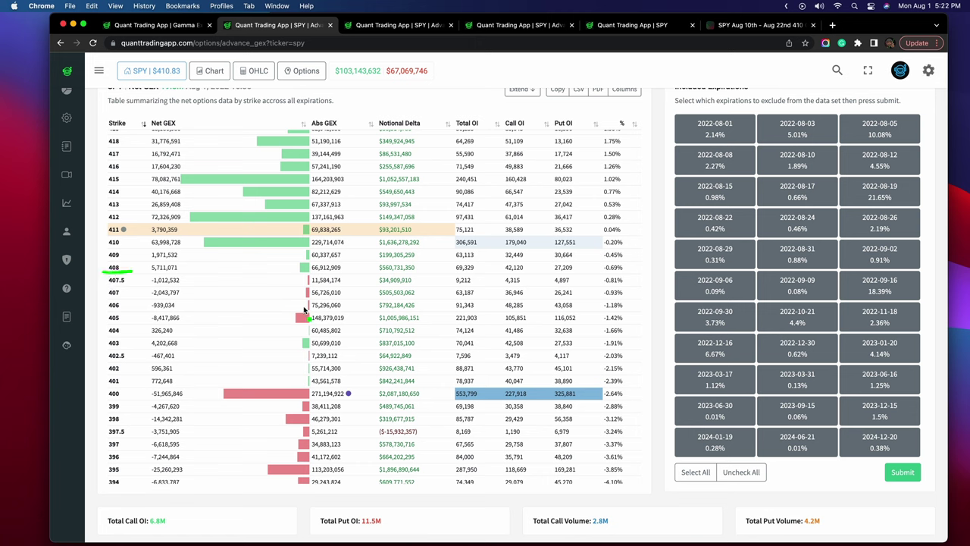
{"action": "mouse_move", "coordinate": [312, 311]}
{"action": "left_mouse_down"}
{"action": "mouse_move", "coordinate": [281, 315]}
{"action": "mouse_move", "coordinate": [307, 326]}
{"action": "mouse_move", "coordinate": [322, 314]}
{"action": "left_mouse_up"}
{"action": "left_click_drag", "start_coordinate": [293, 326], "coordinate": [304, 369]}
{"action": "mouse_move", "coordinate": [131, 337]}
{"action": "left_mouse_down"}
{"action": "mouse_move", "coordinate": [106, 338]}
{"action": "mouse_move", "coordinate": [132, 338]}
{"action": "left_mouse_up"}
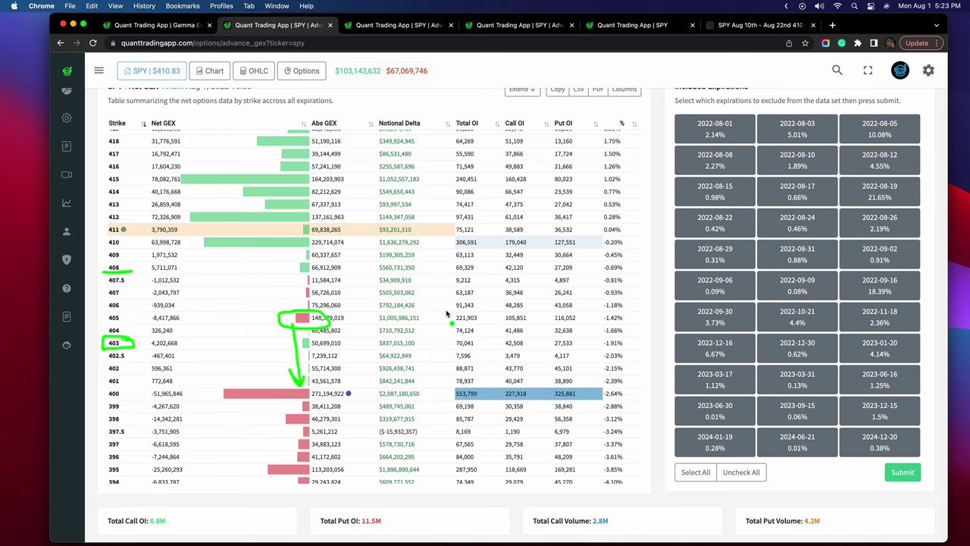
{"action": "key", "text": "Escape"}
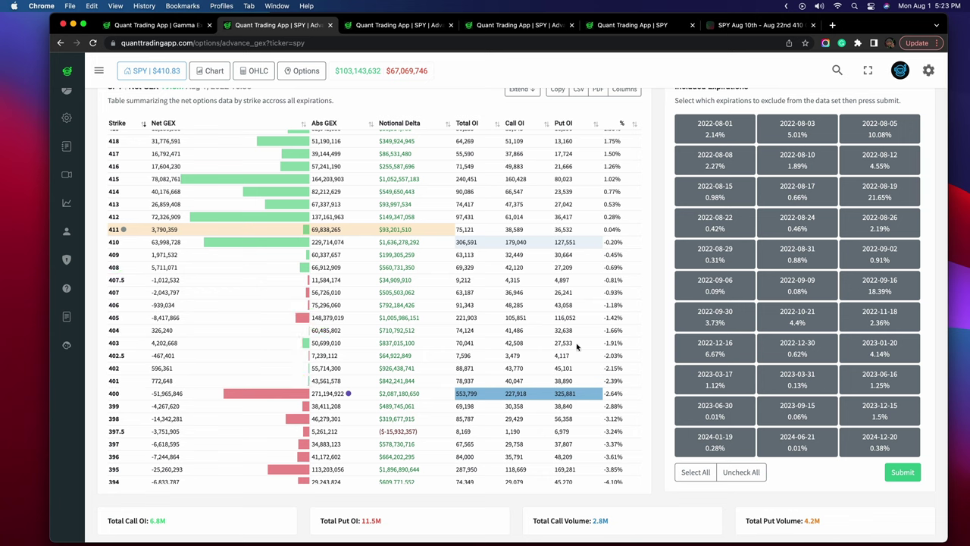
Step: Underline the 410 strike in green in the Net GEX table
{"action": "scroll", "coordinate": [658, 307], "scroll_direction": "up", "scroll_amount": 1}
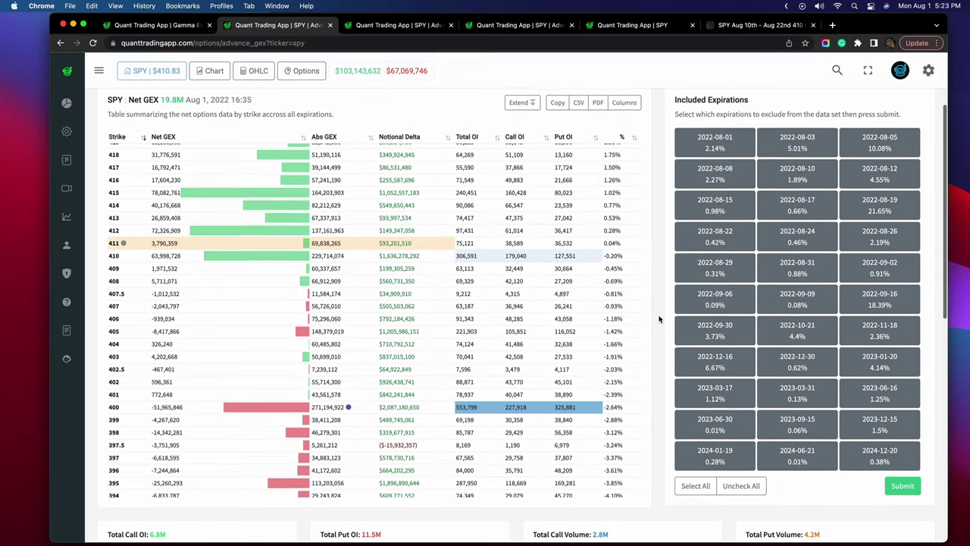
{"action": "scroll", "coordinate": [658, 307], "scroll_direction": "up", "scroll_amount": 1}
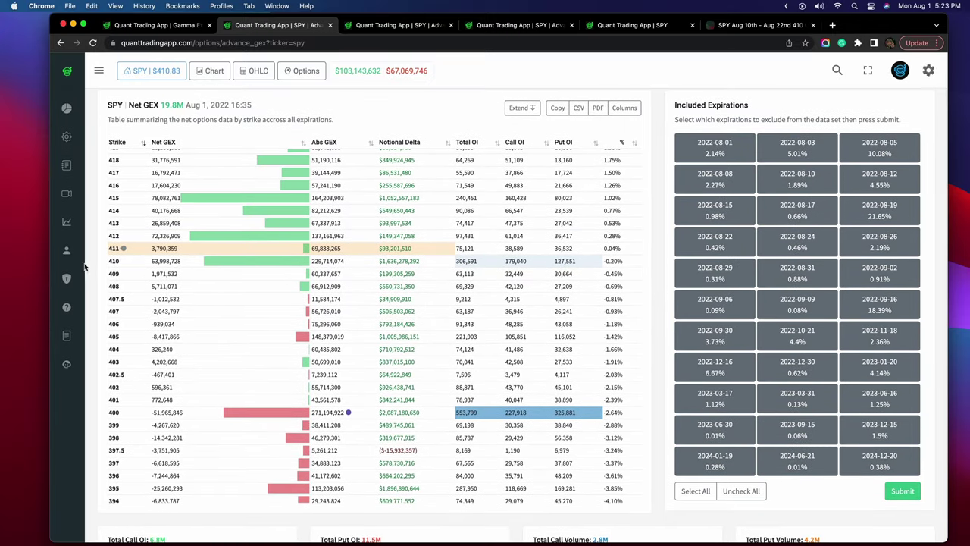
{"action": "left_click_drag", "start_coordinate": [104, 267], "coordinate": [126, 267]}
Step: Switch to the SPY Net GEX page limited to expirations through 2022-08-31 and mark its included expirations
{"action": "left_click", "coordinate": [402, 25]}
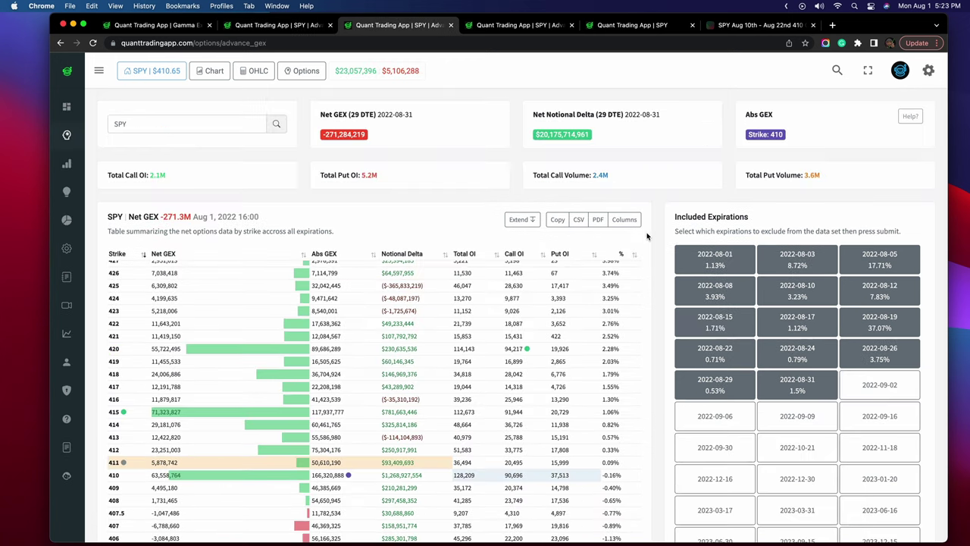
{"action": "scroll", "coordinate": [656, 220], "scroll_direction": "down", "scroll_amount": 3}
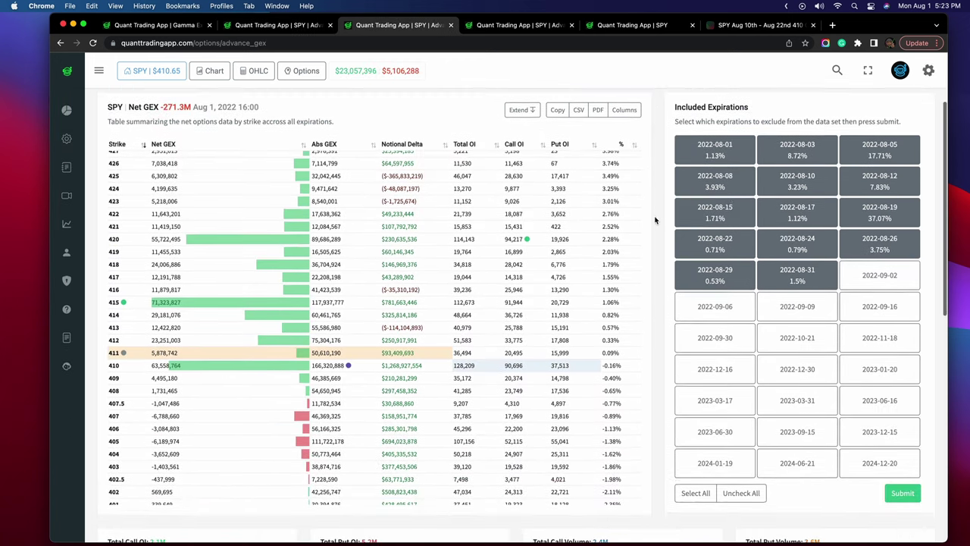
{"action": "mouse_move", "coordinate": [889, 121]}
{"action": "left_mouse_down"}
{"action": "mouse_move", "coordinate": [672, 140]}
{"action": "mouse_move", "coordinate": [661, 302]}
{"action": "mouse_move", "coordinate": [824, 298]}
{"action": "mouse_move", "coordinate": [927, 238]}
{"action": "mouse_move", "coordinate": [923, 120]}
{"action": "left_mouse_up"}
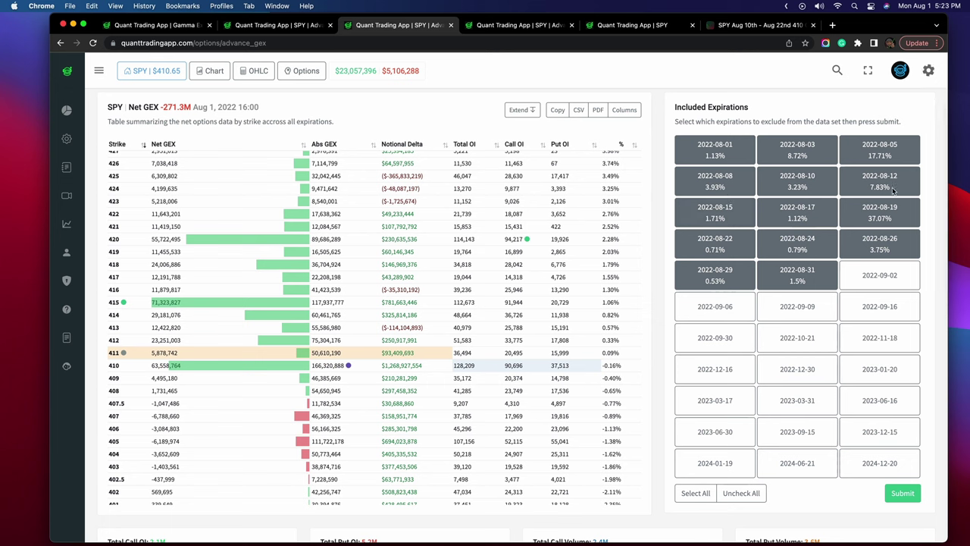
Step: Toggle the 2022-11-18 and 2022-12-16 expirations on and off without submitting them
{"action": "left_click", "coordinate": [902, 338]}
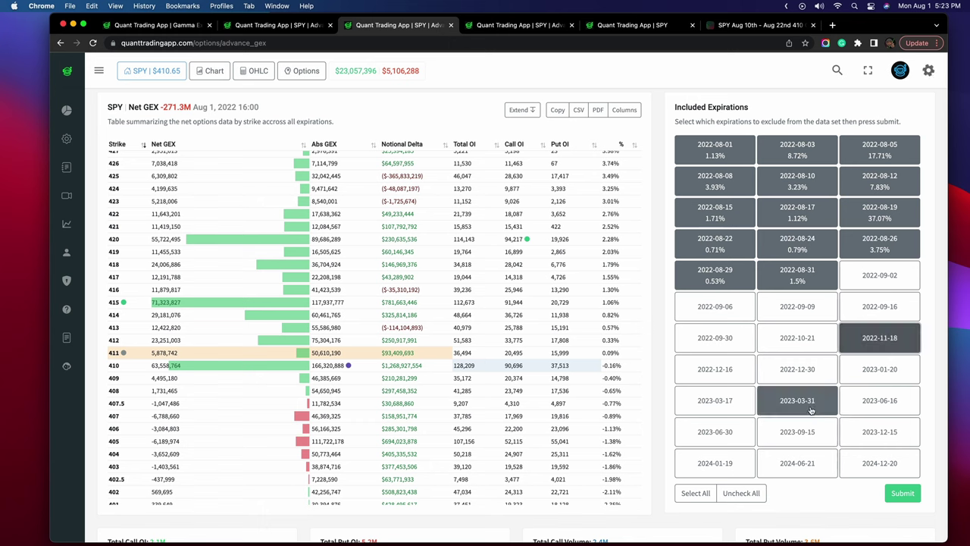
{"action": "left_click", "coordinate": [715, 369]}
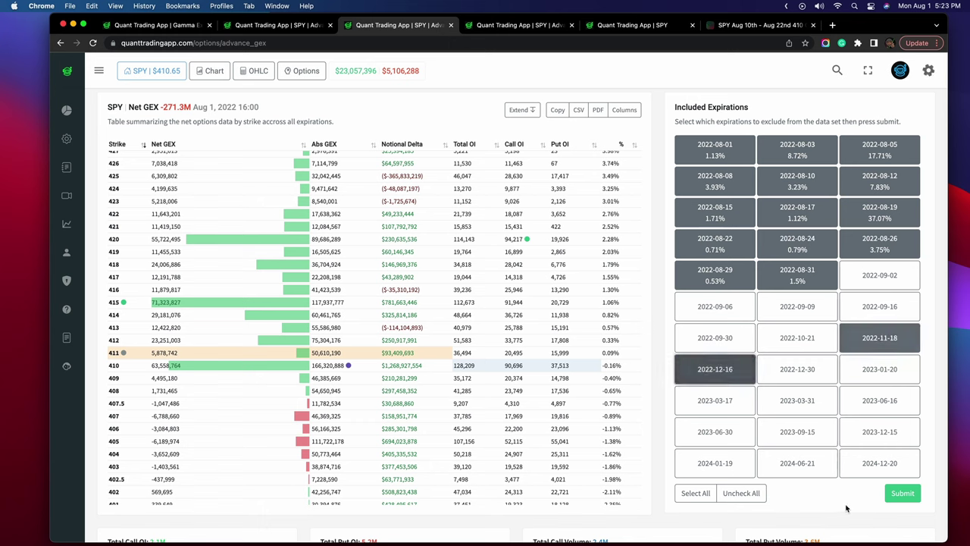
{"action": "left_click", "coordinate": [724, 369]}
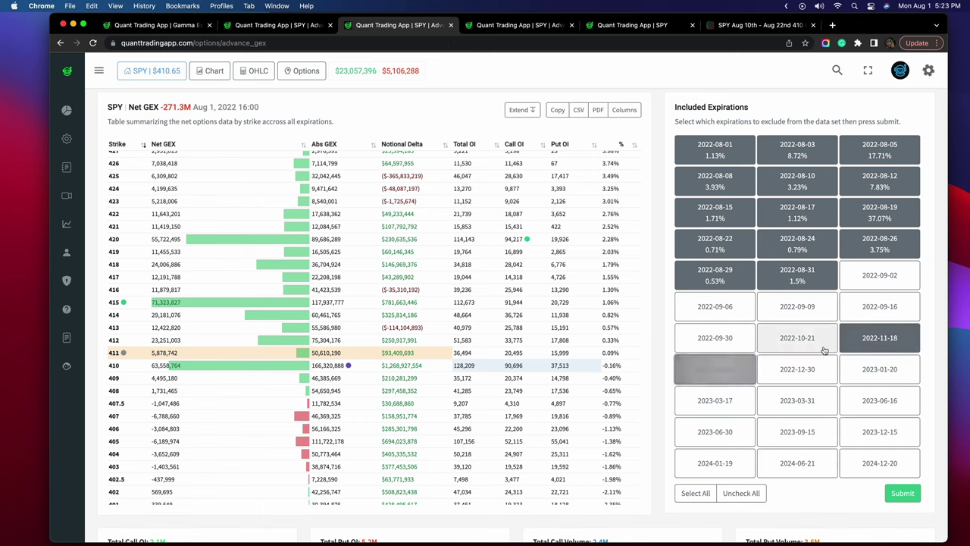
{"action": "left_click", "coordinate": [877, 338]}
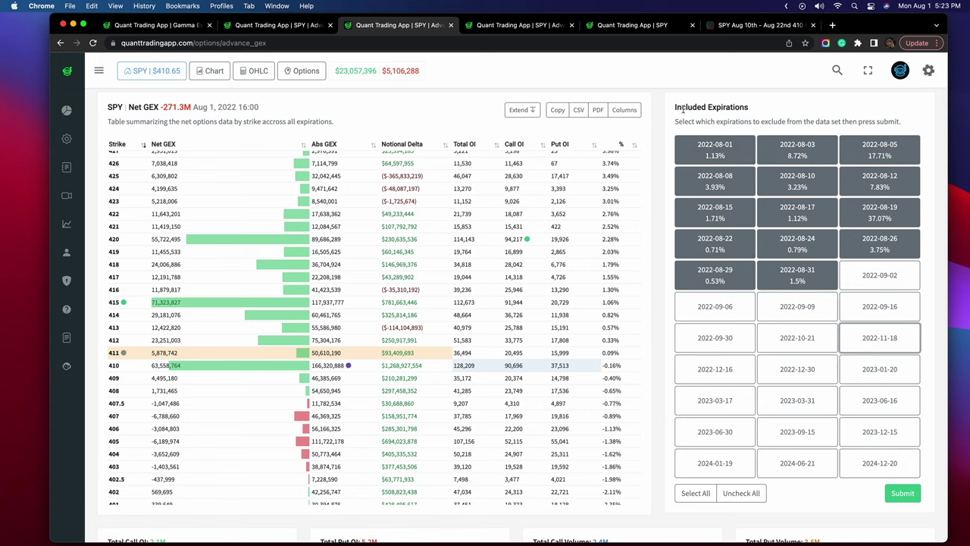
Step: Examine Net GEX and open interest across the strikes above and below the current price for the August expirations
{"action": "scroll", "coordinate": [660, 174], "scroll_direction": "up", "scroll_amount": 1}
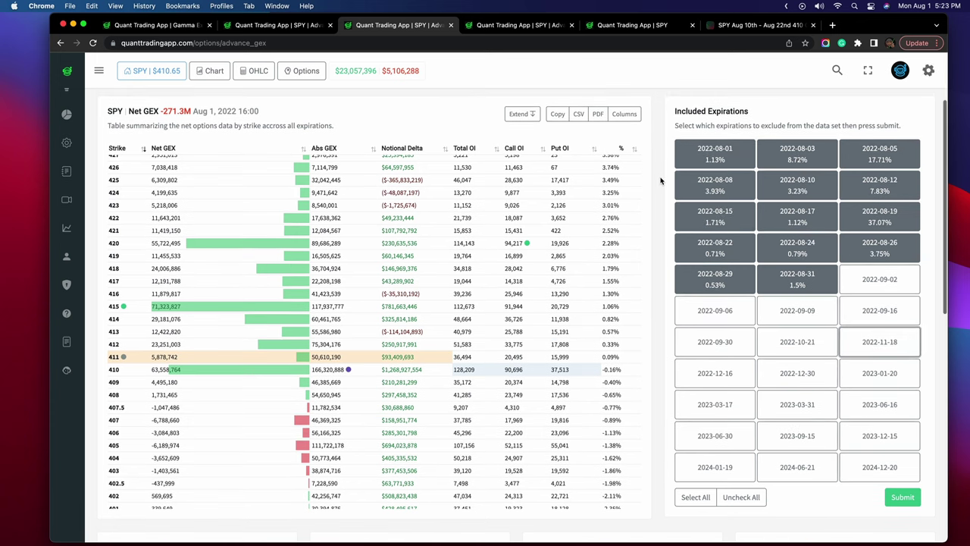
{"action": "scroll", "coordinate": [663, 186], "scroll_direction": "down", "scroll_amount": 1}
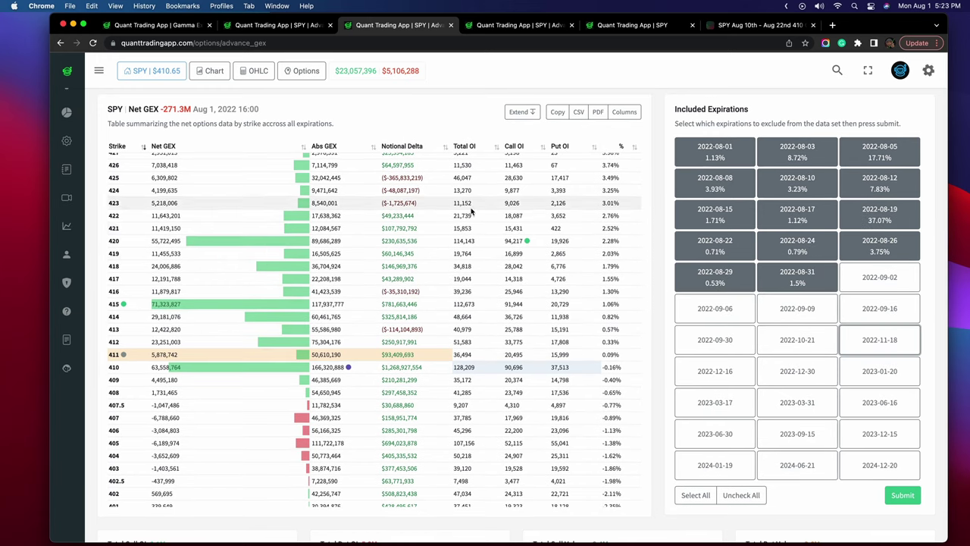
{"action": "scroll", "coordinate": [471, 212], "scroll_direction": "up", "scroll_amount": 10}
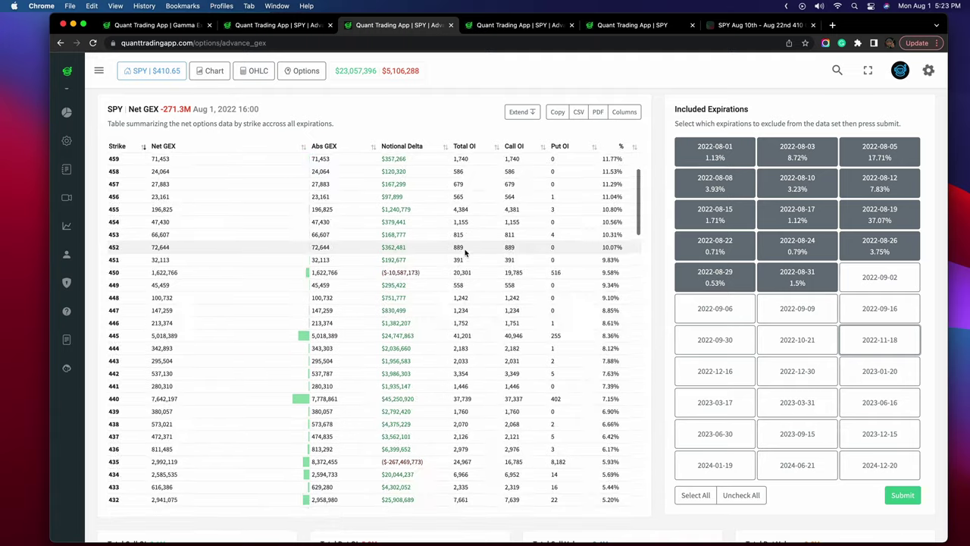
{"action": "scroll", "coordinate": [467, 280], "scroll_direction": "down", "scroll_amount": 20}
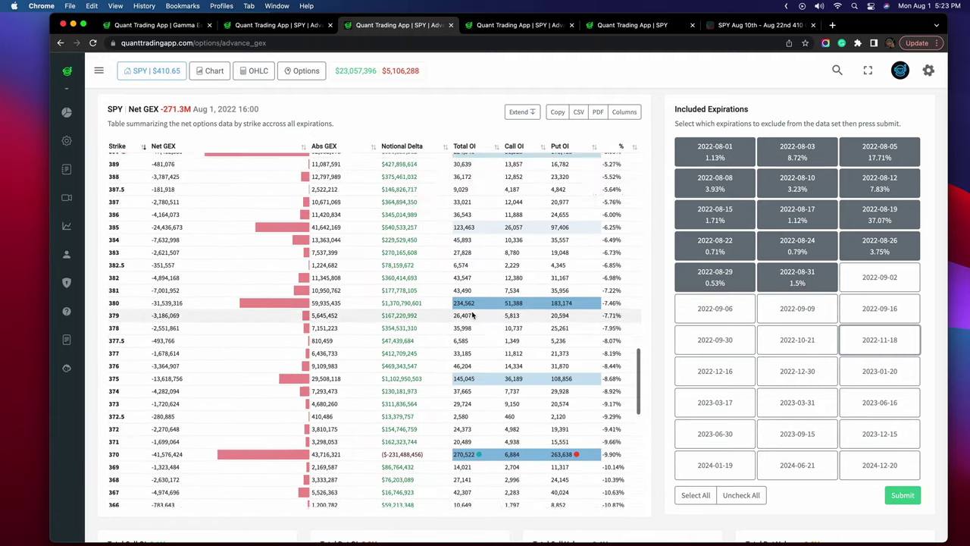
{"action": "scroll", "coordinate": [471, 314], "scroll_direction": "up", "scroll_amount": 10}
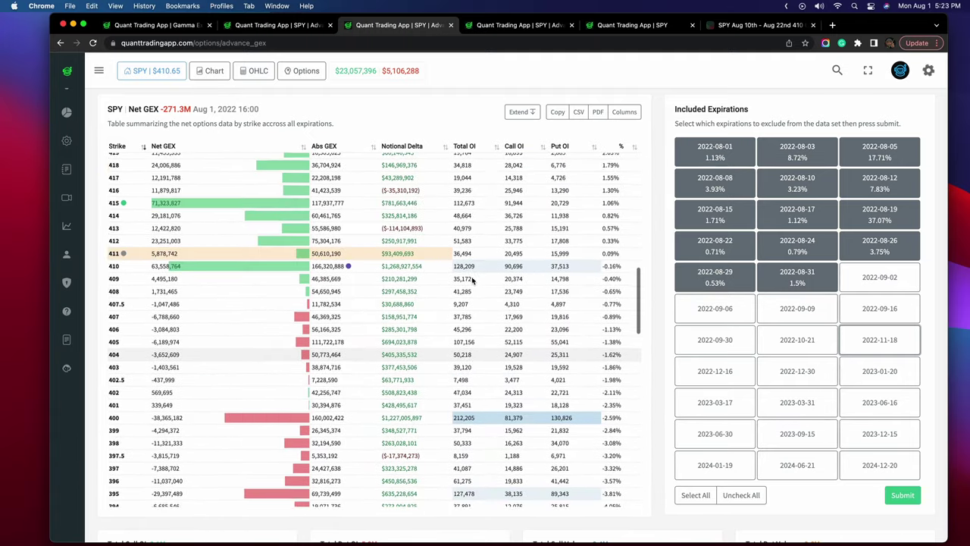
{"action": "scroll", "coordinate": [471, 281], "scroll_direction": "up", "scroll_amount": 4}
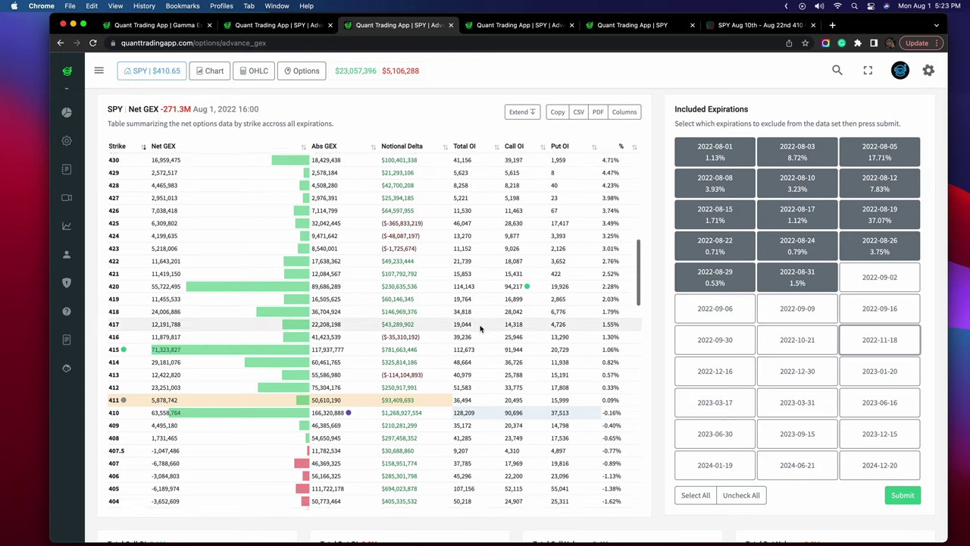
{"action": "scroll", "coordinate": [479, 327], "scroll_direction": "up", "scroll_amount": 1}
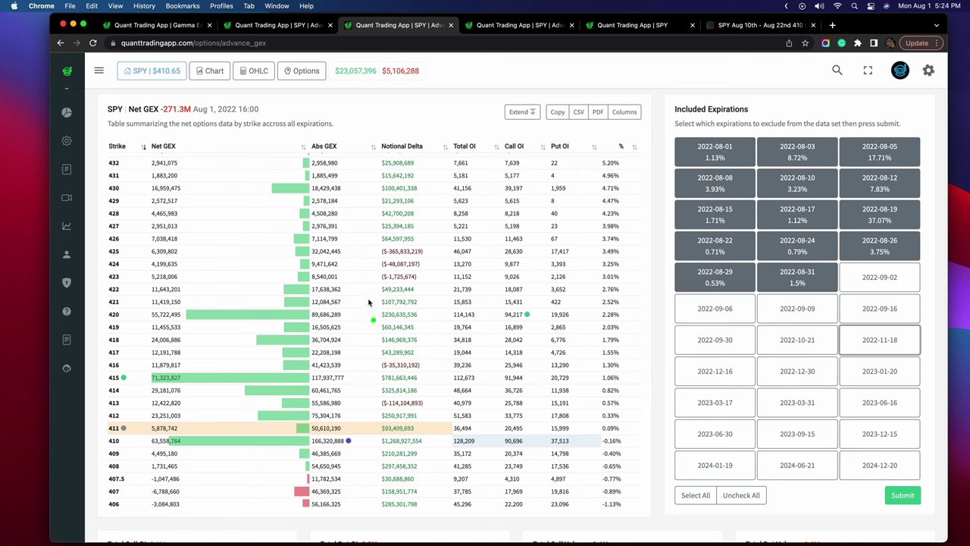
Step: Circle the Total OI values for strikes 431 down to 420 in green, then clear the marking
{"action": "mouse_move", "coordinate": [482, 169]}
{"action": "left_mouse_down"}
{"action": "mouse_move", "coordinate": [428, 257]}
{"action": "mouse_move", "coordinate": [474, 328]}
{"action": "mouse_move", "coordinate": [508, 200]}
{"action": "mouse_move", "coordinate": [479, 168]}
{"action": "left_mouse_up"}
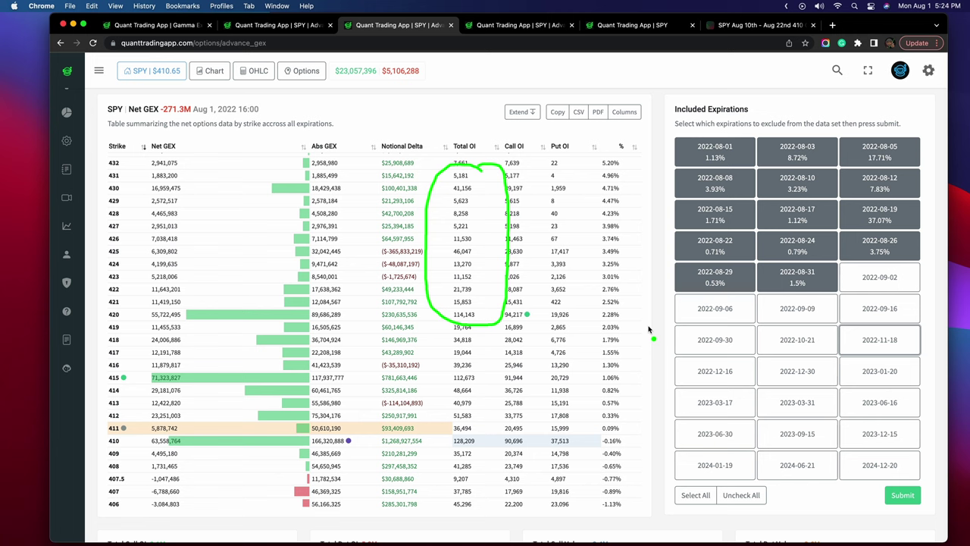
{"action": "key", "text": "Escape"}
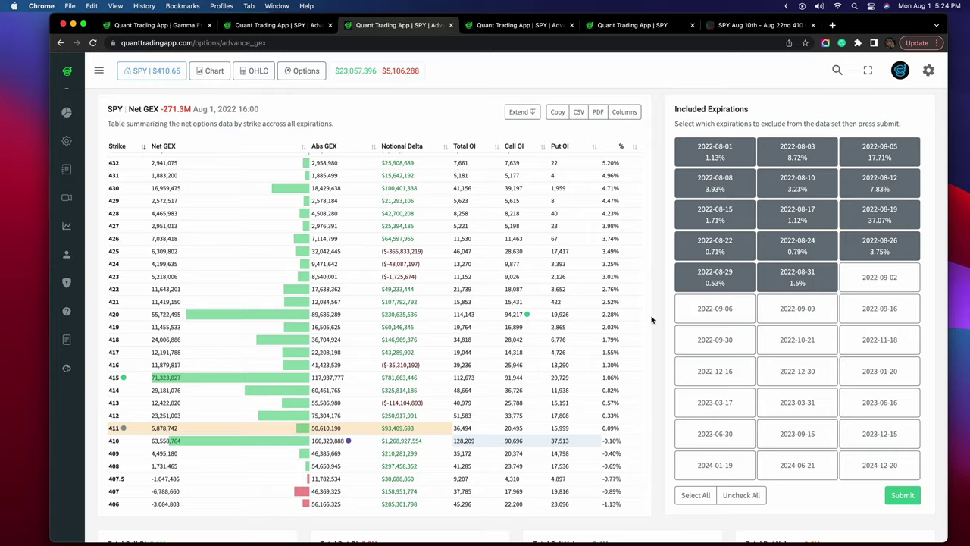
{"action": "scroll", "coordinate": [651, 318], "scroll_direction": "down", "scroll_amount": 2}
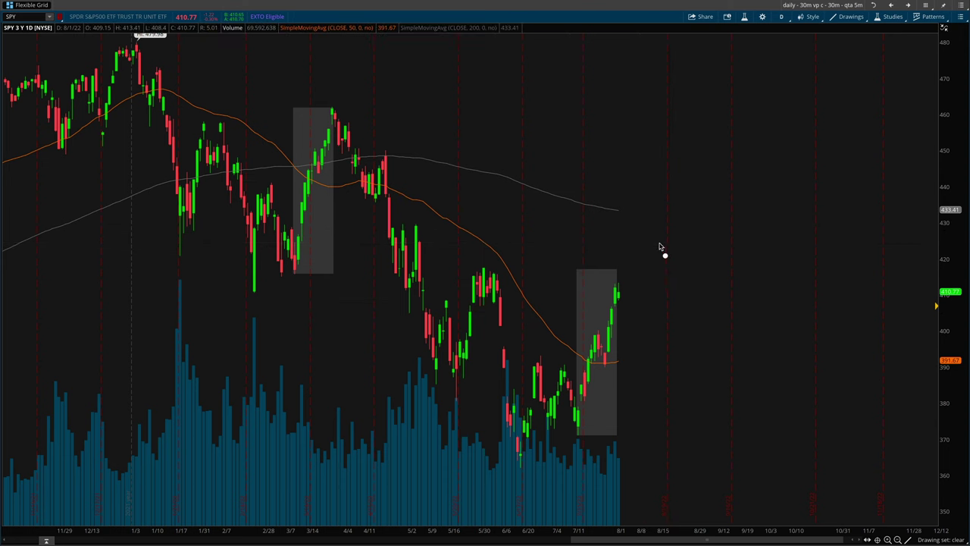
Step: On the SPY daily chart in thinkorswim, circle the July rally in white, mark the March rally's peak, and clear the markings
{"action": "mouse_move", "coordinate": [656, 241]}
{"action": "left_mouse_down"}
{"action": "mouse_move", "coordinate": [545, 375]}
{"action": "mouse_move", "coordinate": [633, 244]}
{"action": "mouse_move", "coordinate": [654, 241]}
{"action": "left_mouse_up"}
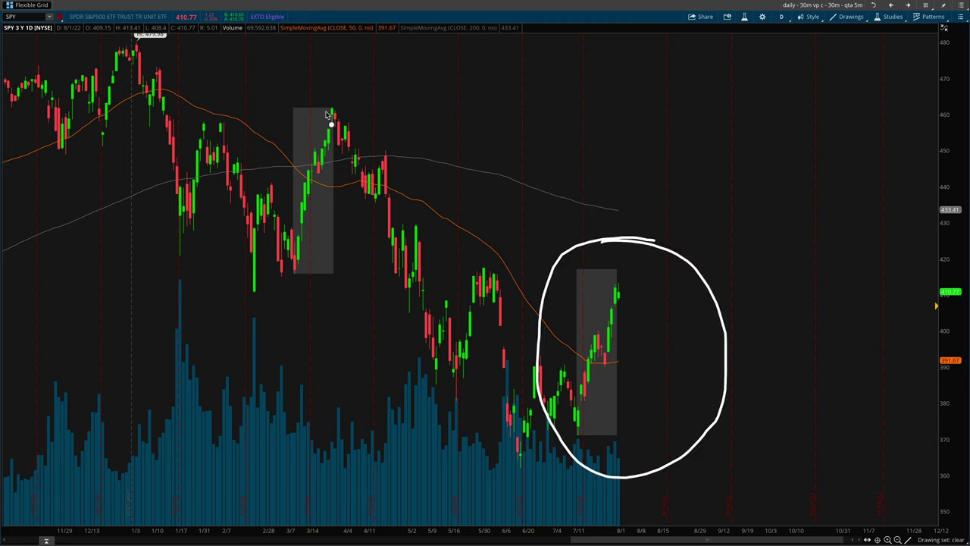
{"action": "mouse_move", "coordinate": [325, 98]}
{"action": "left_mouse_down"}
{"action": "mouse_move", "coordinate": [340, 321]}
{"action": "mouse_move", "coordinate": [371, 141]}
{"action": "left_mouse_up"}
{"action": "key", "text": "Escape"}
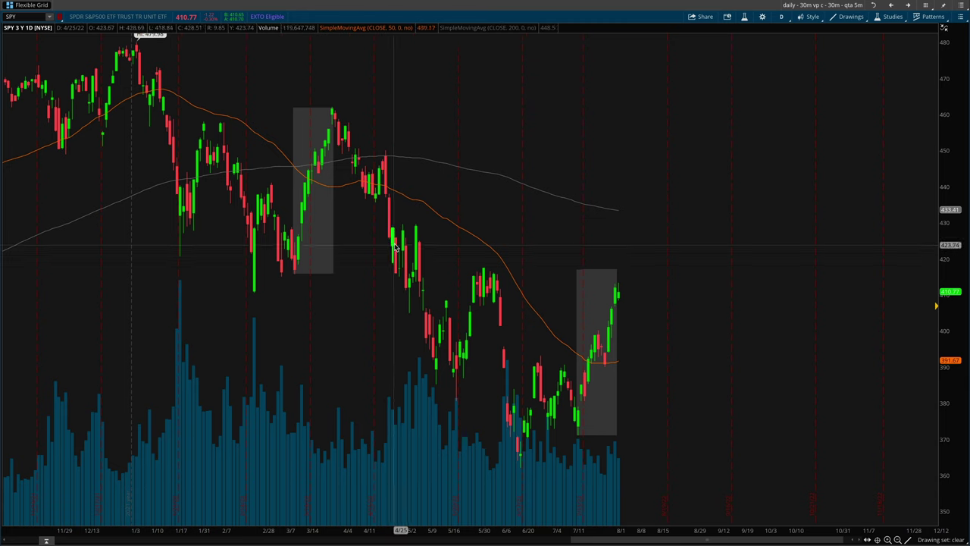
Step: Mark the low and the peak of the March rally box in white, then clear the markings
{"action": "mouse_move", "coordinate": [301, 269]}
{"action": "left_mouse_down"}
{"action": "mouse_move", "coordinate": [333, 115]}
{"action": "mouse_move", "coordinate": [302, 99]}
{"action": "mouse_move", "coordinate": [285, 258]}
{"action": "mouse_move", "coordinate": [330, 277]}
{"action": "mouse_move", "coordinate": [291, 274]}
{"action": "left_mouse_up"}
{"action": "key", "text": "Escape"}
{"action": "key", "text": "Escape"}
{"action": "left_click", "coordinate": [331, 114]}
{"action": "left_click_drag", "start_coordinate": [321, 104], "coordinate": [344, 115]}
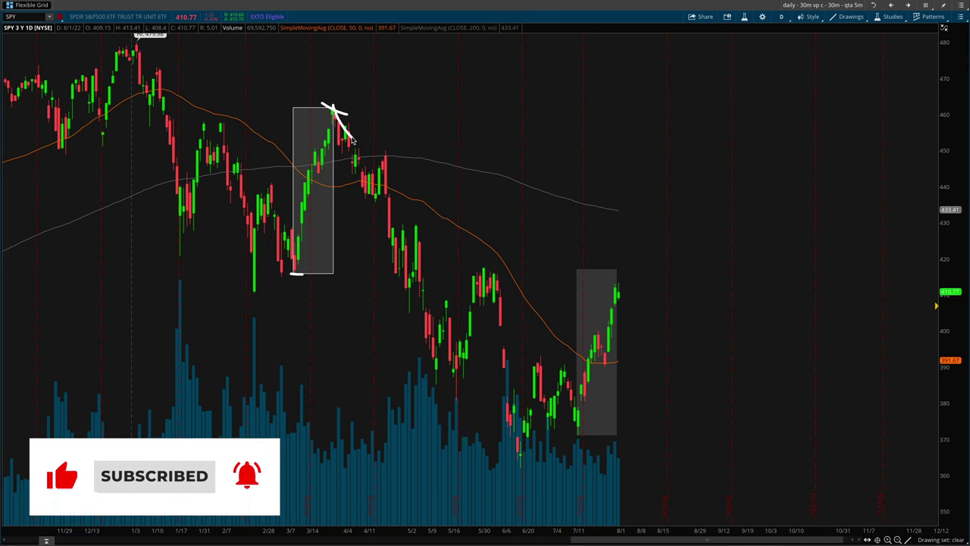
{"action": "key", "text": "Escape"}
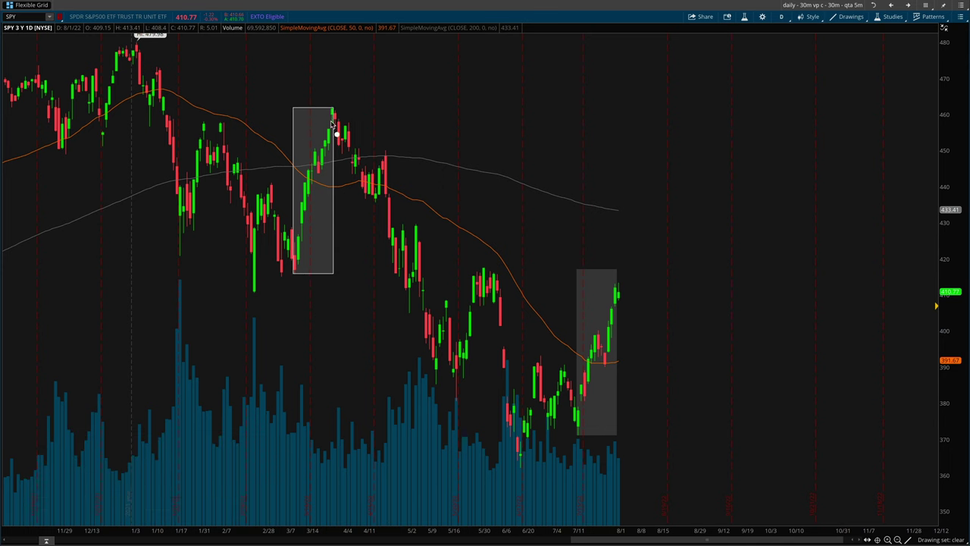
Step: Mark the top and low of the July rally box, trace its rise to the latest candles in white, and clear the markings
{"action": "left_click_drag", "start_coordinate": [626, 281], "coordinate": [550, 282]}
{"action": "key", "text": "Escape"}
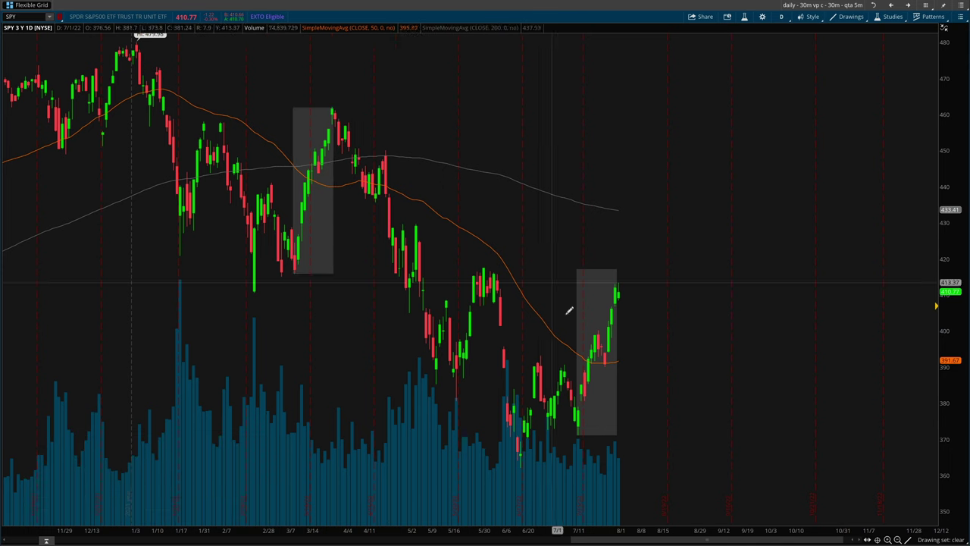
{"action": "left_click", "coordinate": [584, 426]}
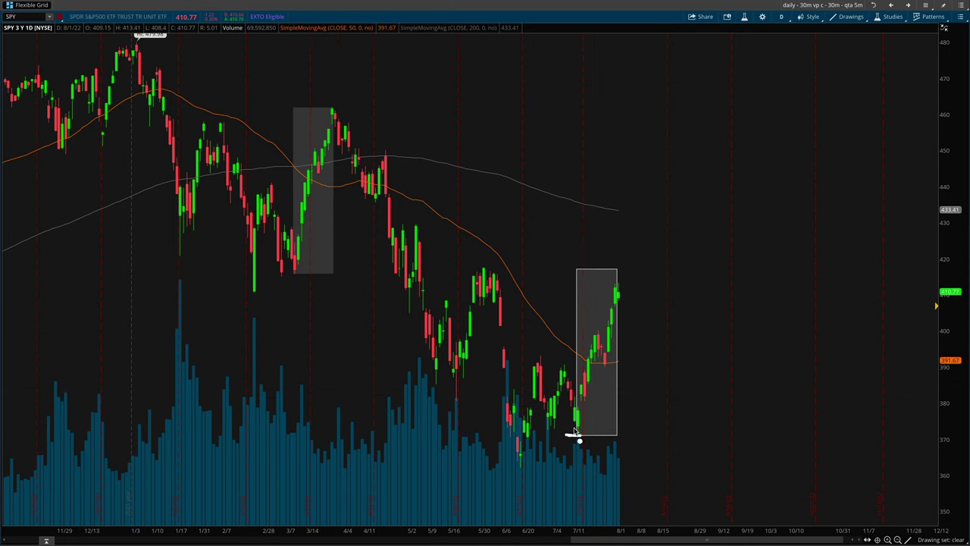
{"action": "left_click_drag", "start_coordinate": [575, 432], "coordinate": [614, 285]}
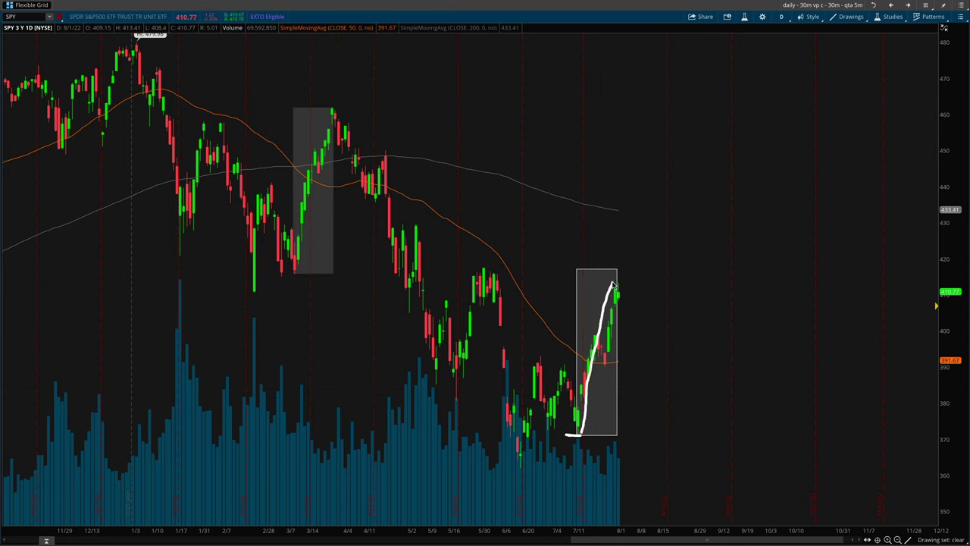
{"action": "key", "text": "Escape"}
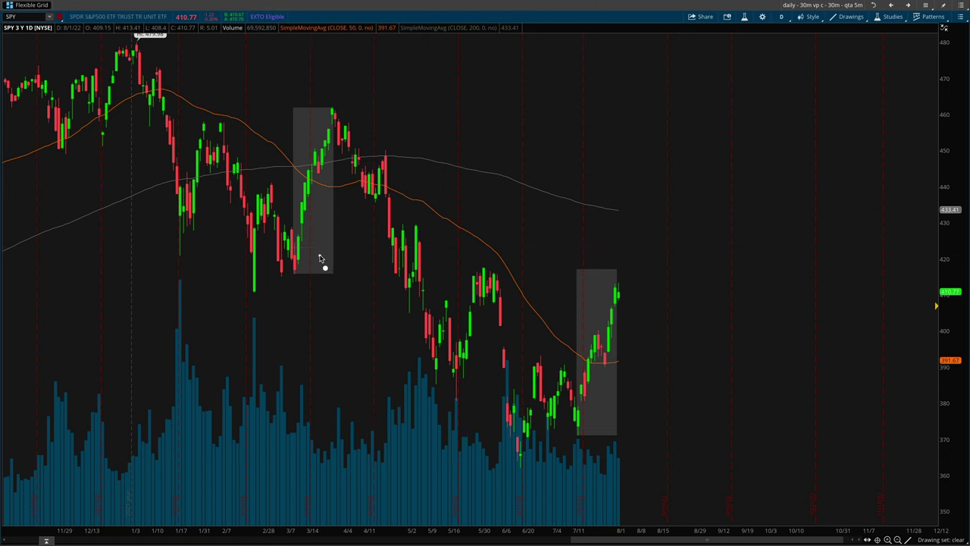
Step: Clear the stroke linking the two rallies and draw white horizontal arrows beneath both the March and July boxes
{"action": "mouse_move", "coordinate": [321, 257]}
{"action": "left_mouse_down"}
{"action": "mouse_move", "coordinate": [574, 342]}
{"action": "mouse_move", "coordinate": [555, 357]}
{"action": "left_mouse_up"}
{"action": "key", "text": "Escape"}
{"action": "left_click_drag", "start_coordinate": [301, 280], "coordinate": [327, 281]}
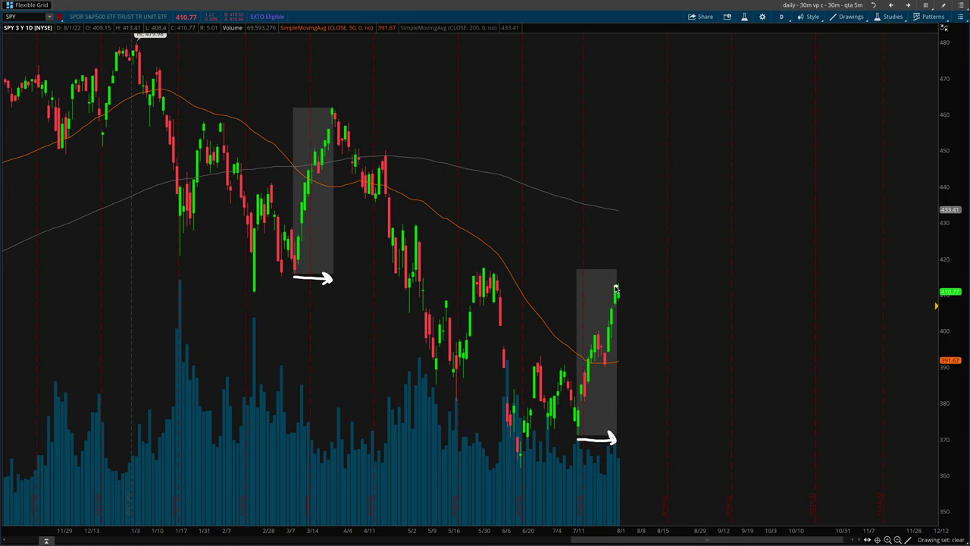
Step: Clear the previous arrows, circle and point at the early-June peak, and trace its drop to the mid-June low in white
{"action": "mouse_move", "coordinate": [616, 288]}
{"action": "left_mouse_down"}
{"action": "mouse_move", "coordinate": [633, 283]}
{"action": "mouse_move", "coordinate": [605, 289]}
{"action": "left_mouse_up"}
{"action": "key", "text": "Escape"}
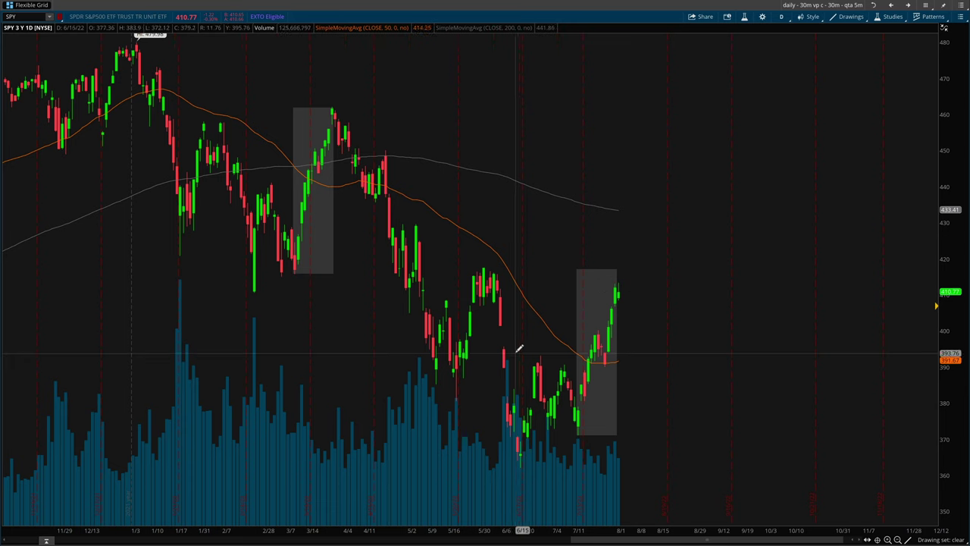
{"action": "mouse_move", "coordinate": [496, 259]}
{"action": "left_mouse_down"}
{"action": "mouse_move", "coordinate": [479, 260]}
{"action": "mouse_move", "coordinate": [461, 303]}
{"action": "mouse_move", "coordinate": [508, 320]}
{"action": "mouse_move", "coordinate": [498, 256]}
{"action": "left_mouse_up"}
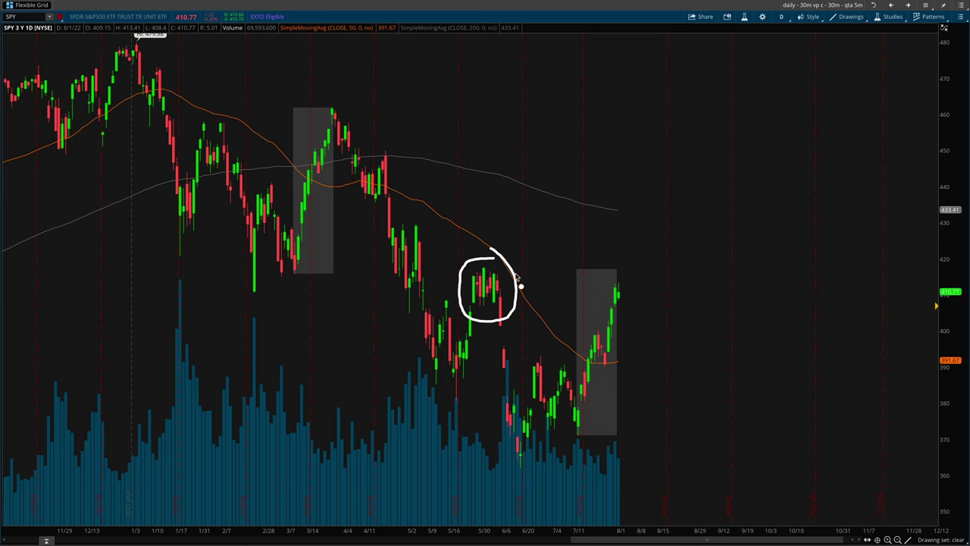
{"action": "left_click_drag", "start_coordinate": [530, 245], "coordinate": [507, 275]}
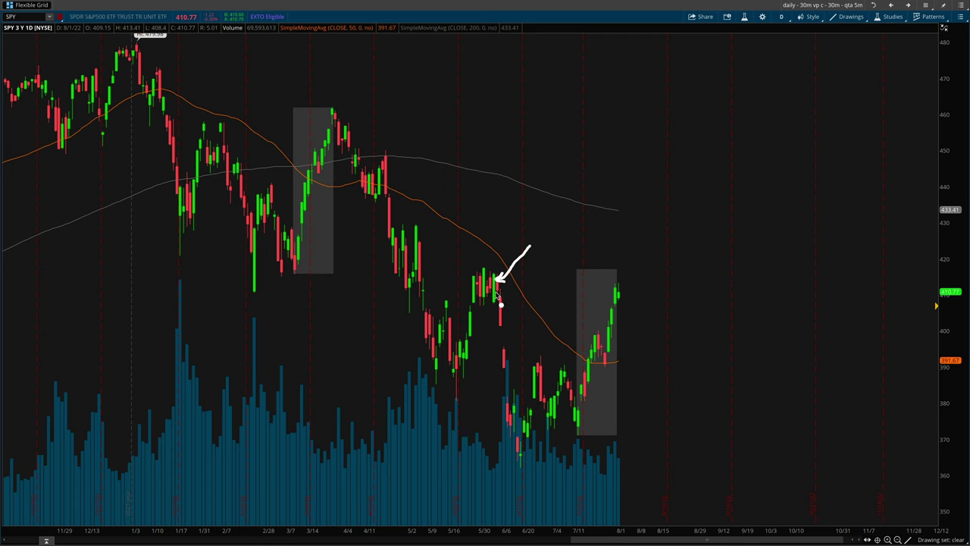
{"action": "mouse_move", "coordinate": [495, 296]}
{"action": "left_mouse_down"}
{"action": "mouse_move", "coordinate": [503, 433]}
{"action": "mouse_move", "coordinate": [518, 455]}
{"action": "left_mouse_up"}
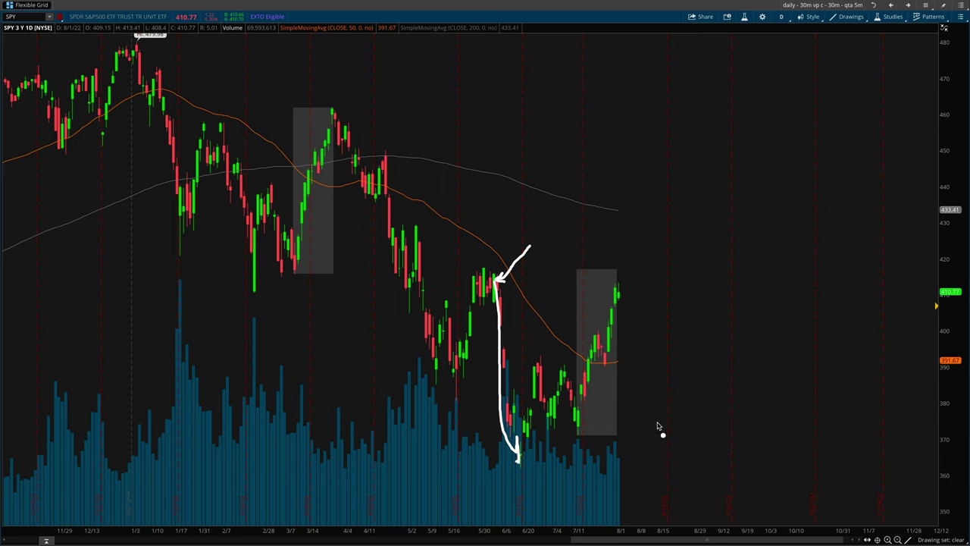
Step: Trace the July box's rise from its low to the latest candles in white, marking the start and end
{"action": "left_click_drag", "start_coordinate": [578, 435], "coordinate": [615, 296]}
{"action": "left_click_drag", "start_coordinate": [573, 436], "coordinate": [595, 433]}
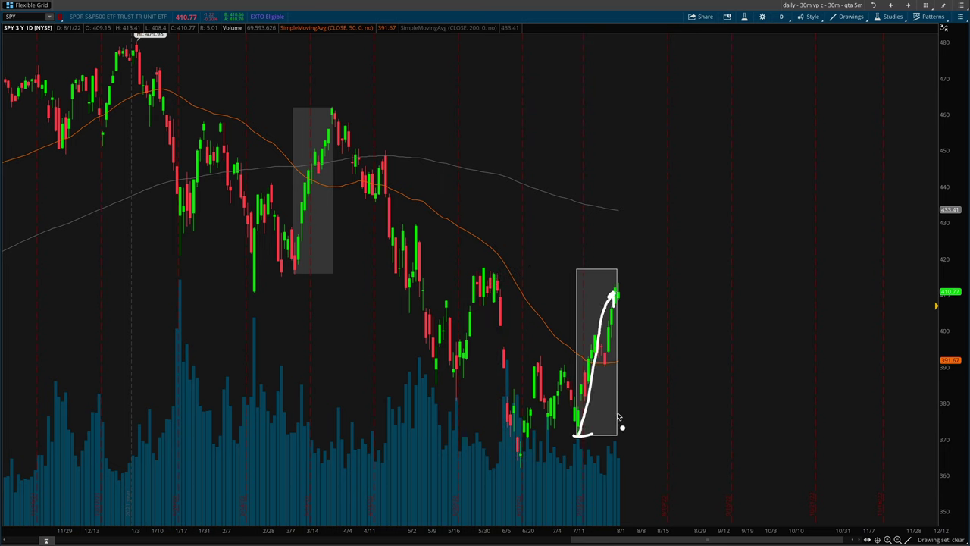
{"action": "left_click_drag", "start_coordinate": [615, 291], "coordinate": [637, 292]}
Step: Circle the early-June peak, draw an arrow to the June low, and link the peak to the circled latest candles with a horizontal line
{"action": "mouse_move", "coordinate": [506, 266]}
{"action": "left_mouse_down"}
{"action": "mouse_move", "coordinate": [475, 266]}
{"action": "mouse_move", "coordinate": [473, 309]}
{"action": "mouse_move", "coordinate": [501, 282]}
{"action": "mouse_move", "coordinate": [491, 267]}
{"action": "mouse_move", "coordinate": [461, 303]}
{"action": "mouse_move", "coordinate": [506, 302]}
{"action": "mouse_move", "coordinate": [483, 261]}
{"action": "left_mouse_up"}
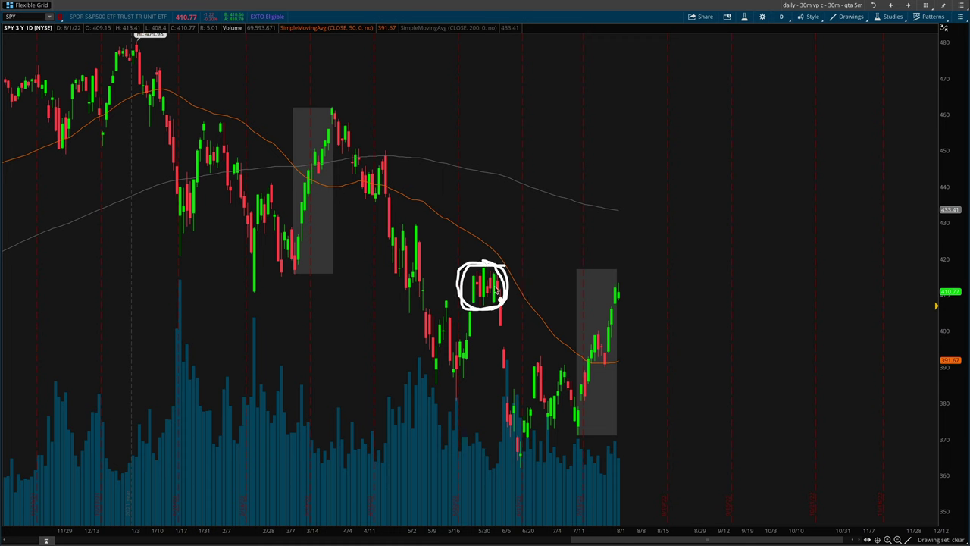
{"action": "mouse_move", "coordinate": [494, 322]}
{"action": "left_mouse_down"}
{"action": "mouse_move", "coordinate": [463, 431]}
{"action": "mouse_move", "coordinate": [497, 454]}
{"action": "left_mouse_up"}
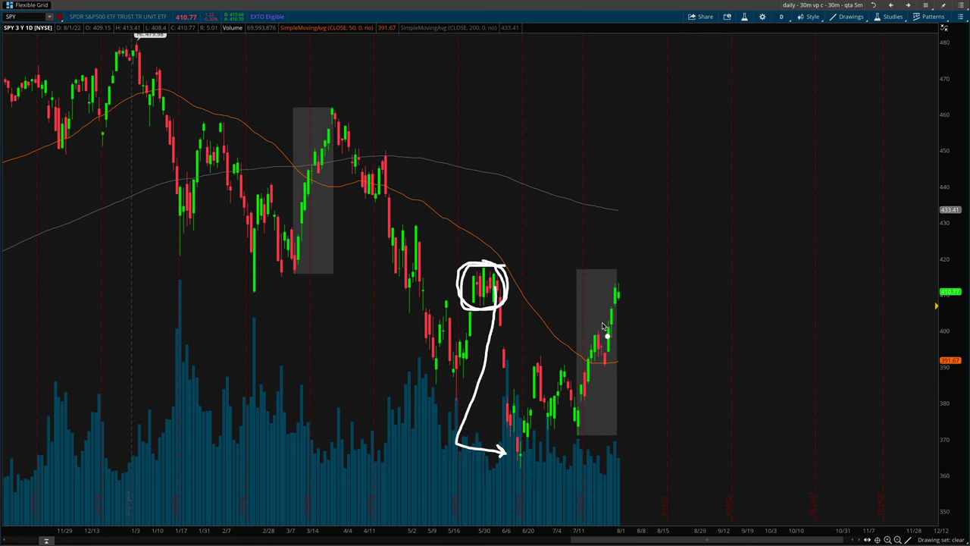
{"action": "mouse_move", "coordinate": [628, 275]}
{"action": "left_mouse_down"}
{"action": "mouse_move", "coordinate": [661, 291]}
{"action": "mouse_move", "coordinate": [624, 276]}
{"action": "left_mouse_up"}
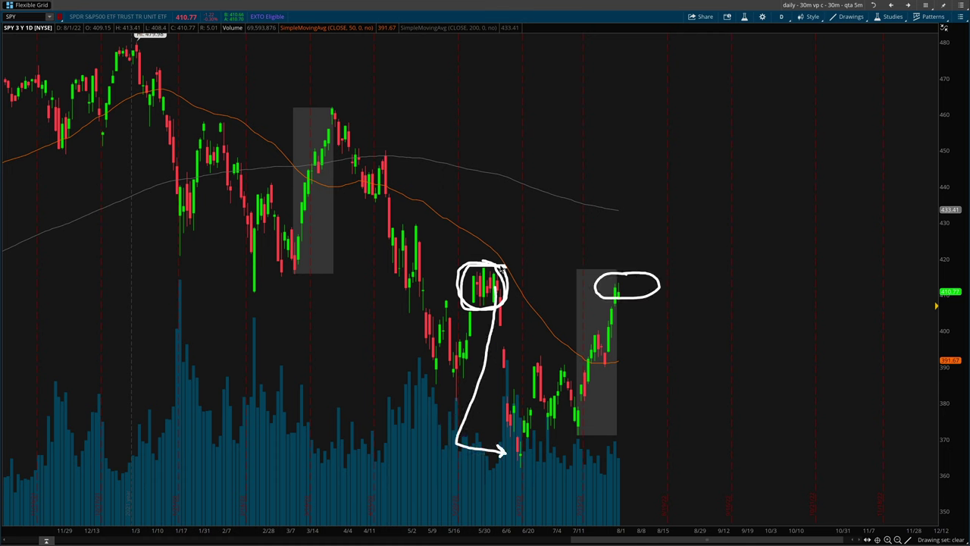
{"action": "mouse_move", "coordinate": [502, 270]}
{"action": "left_mouse_down"}
{"action": "mouse_move", "coordinate": [502, 304]}
{"action": "mouse_move", "coordinate": [514, 281]}
{"action": "left_mouse_up"}
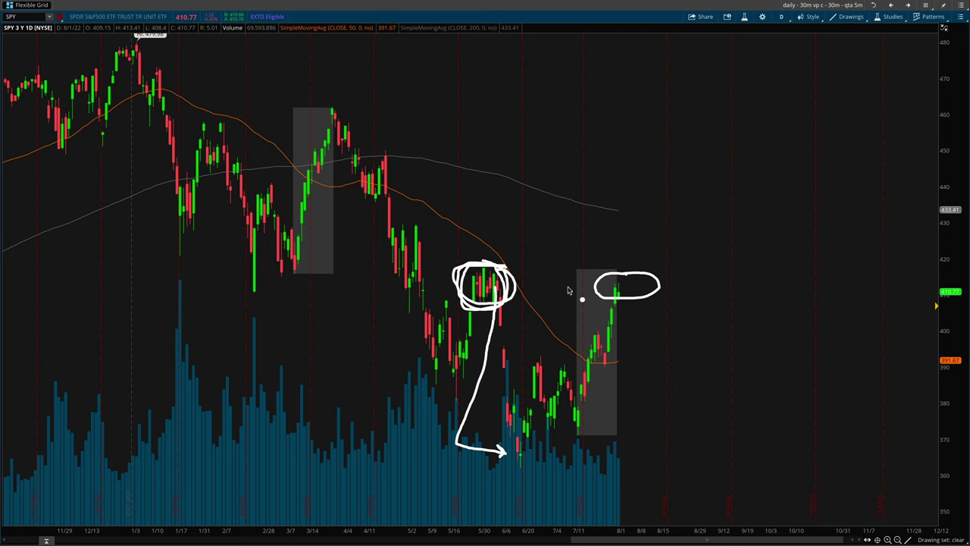
{"action": "left_click_drag", "start_coordinate": [460, 289], "coordinate": [680, 287]}
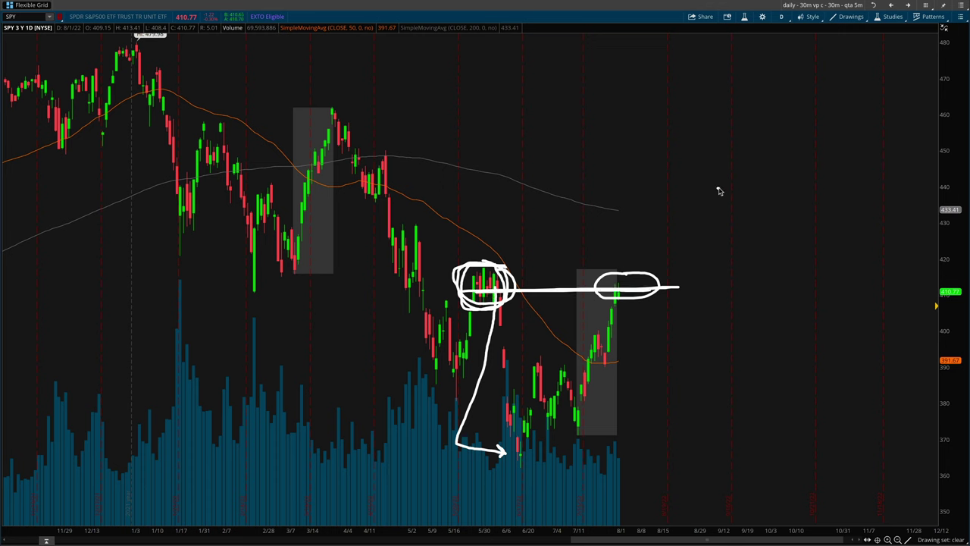
Step: Handwrite "-10%" and "0%" below it in white on the empty area beyond the latest candles
{"action": "left_click_drag", "start_coordinate": [717, 188], "coordinate": [748, 188]}
{"action": "left_click_drag", "start_coordinate": [768, 157], "coordinate": [776, 220]}
{"action": "mouse_move", "coordinate": [842, 148]}
{"action": "left_mouse_down"}
{"action": "mouse_move", "coordinate": [834, 142]}
{"action": "mouse_move", "coordinate": [884, 226]}
{"action": "left_mouse_up"}
{"action": "left_click_drag", "start_coordinate": [914, 214], "coordinate": [915, 217]}
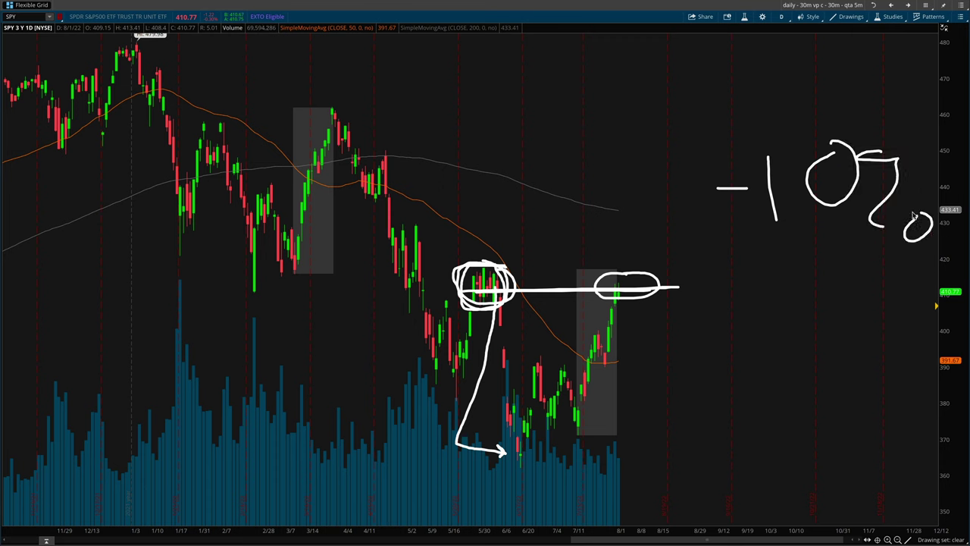
{"action": "mouse_move", "coordinate": [832, 322]}
{"action": "left_mouse_down"}
{"action": "mouse_move", "coordinate": [837, 307]}
{"action": "mouse_move", "coordinate": [893, 334]}
{"action": "mouse_move", "coordinate": [883, 369]}
{"action": "left_mouse_up"}
{"action": "mouse_move", "coordinate": [902, 356]}
{"action": "left_mouse_down"}
{"action": "mouse_move", "coordinate": [925, 355]}
{"action": "mouse_move", "coordinate": [906, 366]}
{"action": "left_mouse_up"}
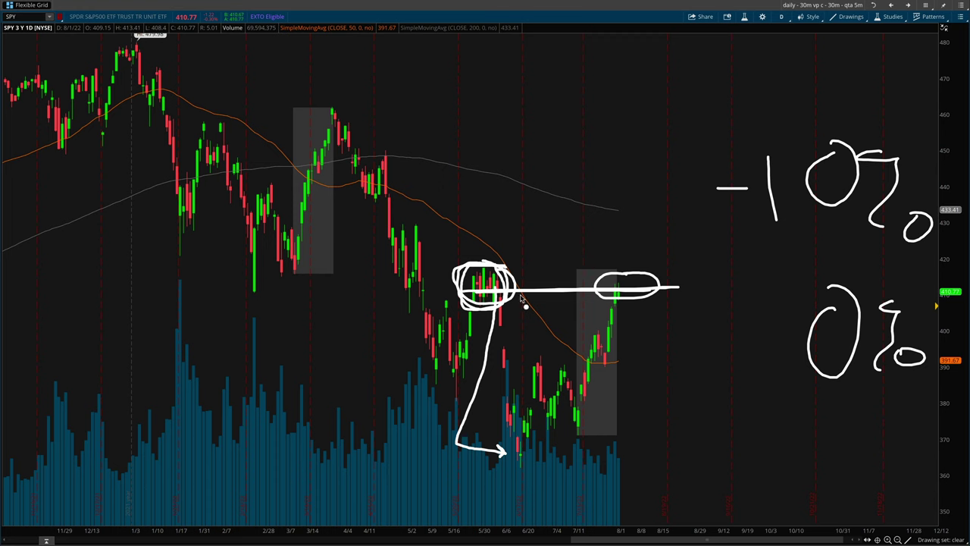
Step: Clear the markings, draw a white arrow from the early-June peak through the June low up to about 460, and clear it
{"action": "key", "text": "e"}
{"action": "mouse_move", "coordinate": [485, 274]}
{"action": "left_mouse_down"}
{"action": "mouse_move", "coordinate": [502, 387]}
{"action": "mouse_move", "coordinate": [585, 386]}
{"action": "mouse_move", "coordinate": [667, 263]}
{"action": "mouse_move", "coordinate": [799, 130]}
{"action": "mouse_move", "coordinate": [792, 118]}
{"action": "mouse_move", "coordinate": [799, 197]}
{"action": "left_mouse_up"}
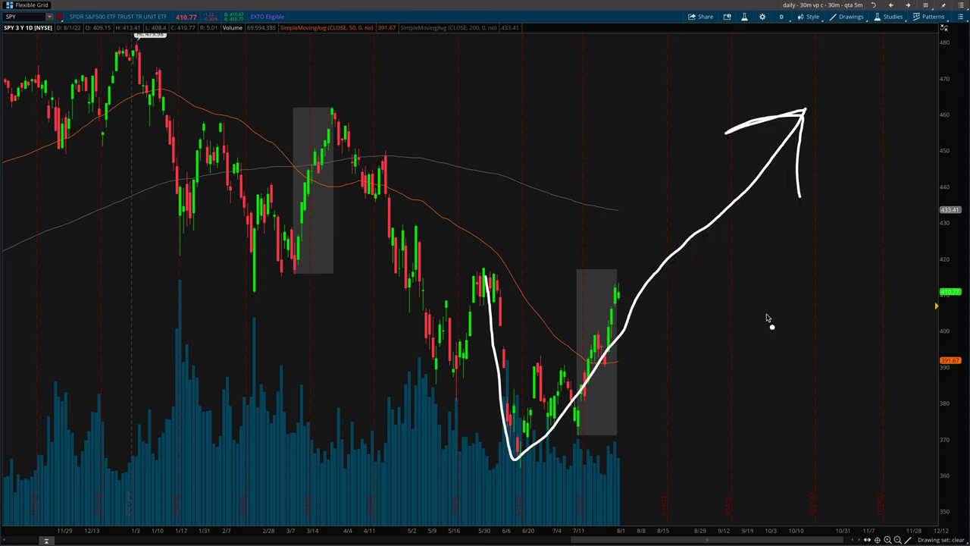
{"action": "key", "text": "e"}
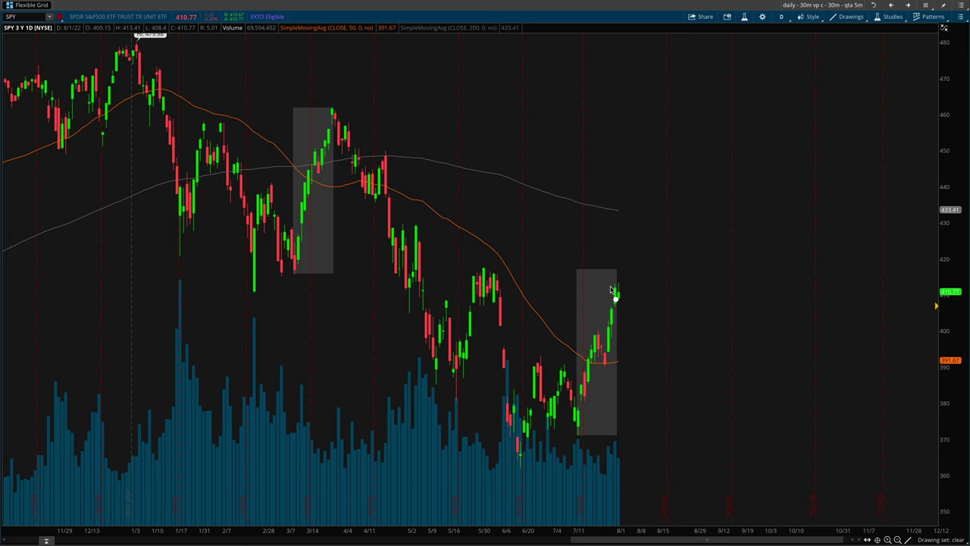
Step: Cross the latest candles, circle the early-June peak, point an arrow down at the current price, and clear the markings
{"action": "mouse_move", "coordinate": [611, 290]}
{"action": "left_mouse_down"}
{"action": "mouse_move", "coordinate": [644, 308]}
{"action": "mouse_move", "coordinate": [602, 296]}
{"action": "left_mouse_up"}
{"action": "mouse_move", "coordinate": [502, 273]}
{"action": "left_mouse_down"}
{"action": "mouse_move", "coordinate": [475, 269]}
{"action": "mouse_move", "coordinate": [491, 305]}
{"action": "mouse_move", "coordinate": [508, 277]}
{"action": "left_mouse_up"}
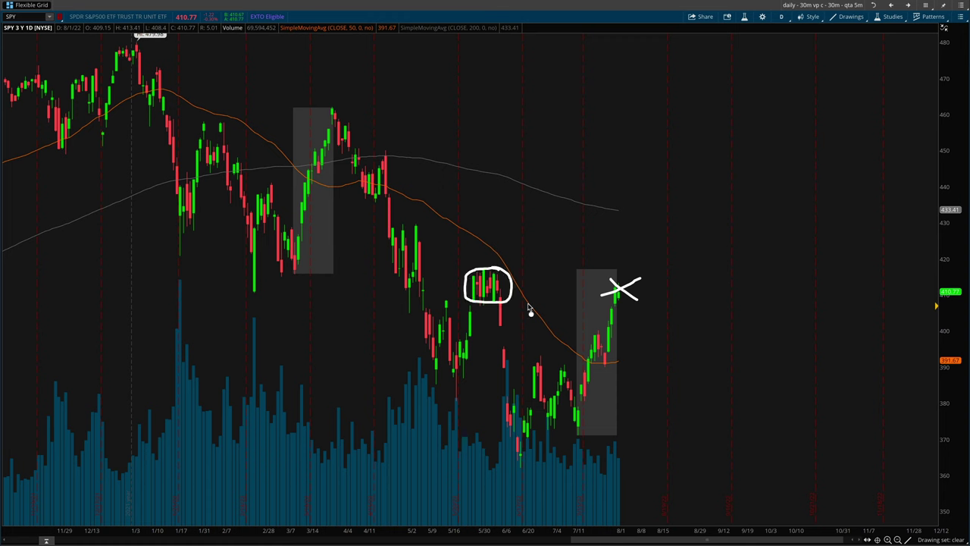
{"action": "left_click_drag", "start_coordinate": [632, 230], "coordinate": [626, 275]}
{"action": "key", "text": "Escape"}
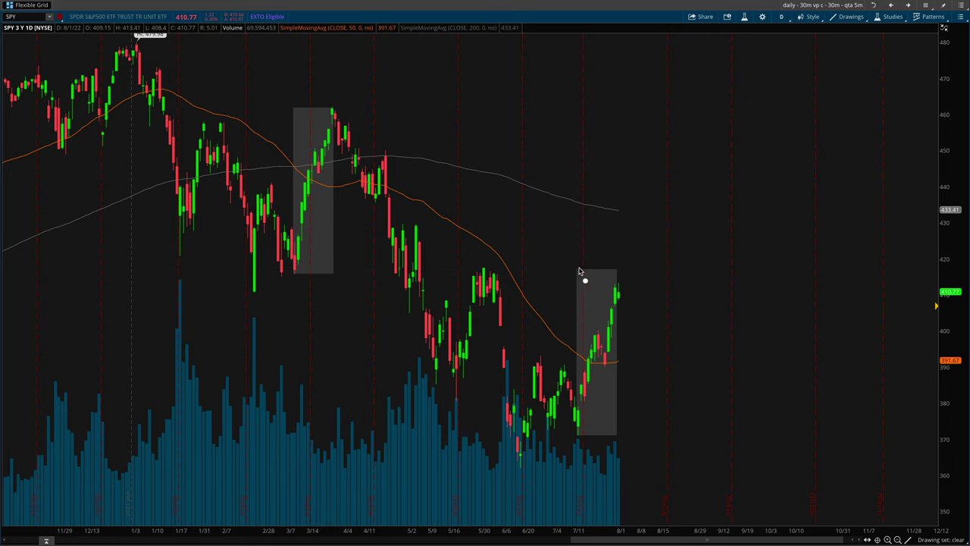
Step: Extend a white line from the July box's top edge, trace the 200-day moving average, and clear the markings
{"action": "left_click_drag", "start_coordinate": [577, 270], "coordinate": [677, 269]}
{"action": "mouse_move", "coordinate": [907, 223]}
{"action": "left_mouse_down"}
{"action": "mouse_move", "coordinate": [937, 259]}
{"action": "mouse_move", "coordinate": [916, 257]}
{"action": "left_mouse_up"}
{"action": "left_click_drag", "start_coordinate": [380, 156], "coordinate": [599, 197]}
{"action": "key", "text": "Escape"}
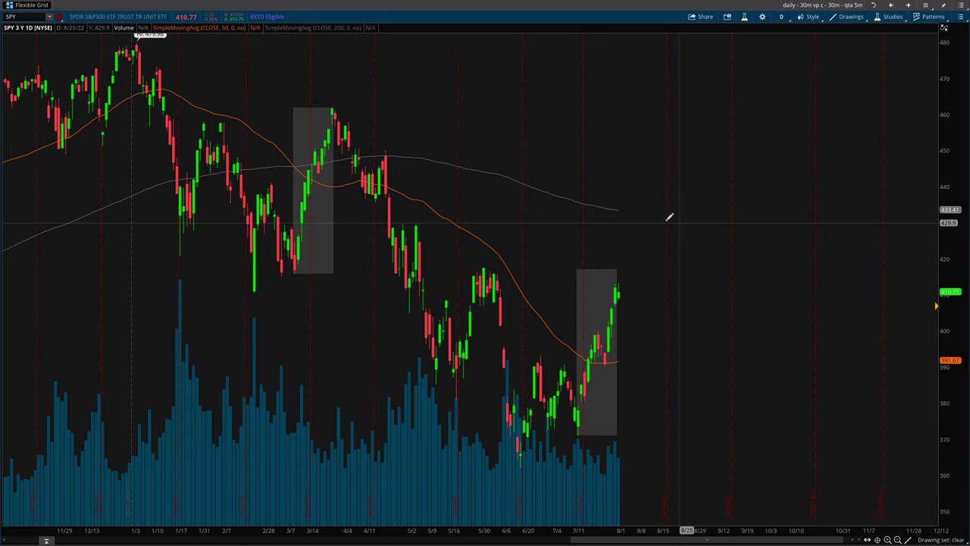
Step: Extend the 200-day moving average beyond the latest candles with a nearly flat white arrow, replacing the first attempt
{"action": "left_click_drag", "start_coordinate": [619, 214], "coordinate": [797, 217]}
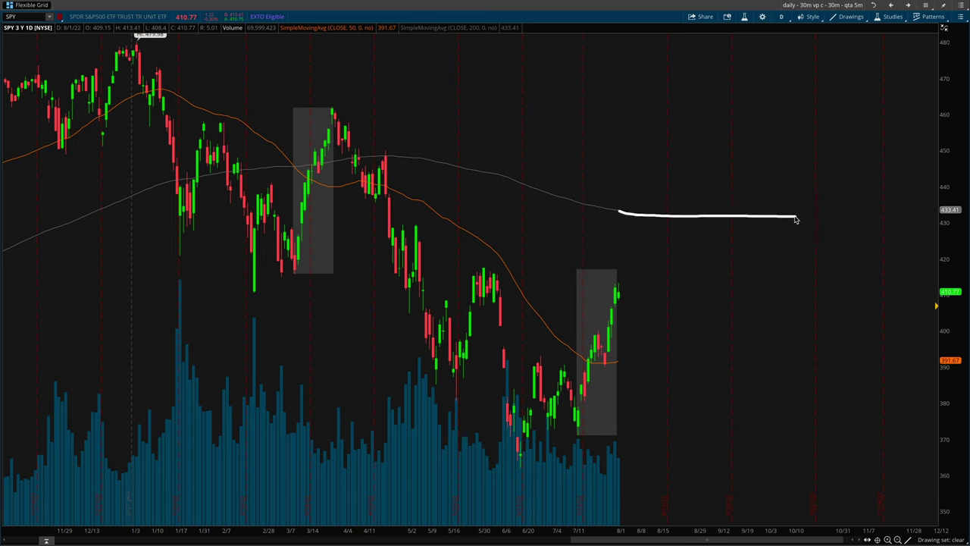
{"action": "key", "text": "Escape"}
{"action": "left_click_drag", "start_coordinate": [619, 217], "coordinate": [924, 233]}
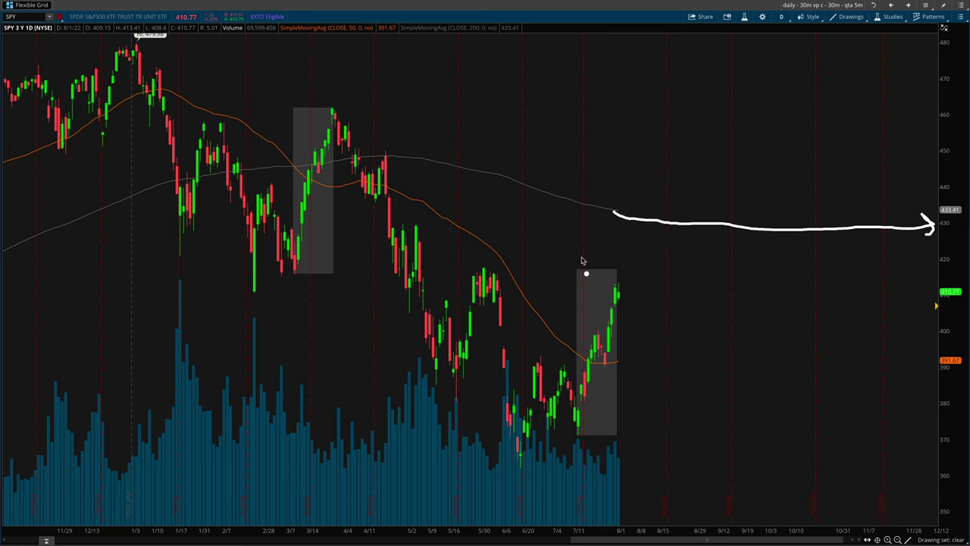
Step: Draw a descending white line from the January high, clear it, then sketch and clear a downward extension of the 200-day average
{"action": "mouse_move", "coordinate": [144, 59]}
{"action": "left_mouse_down"}
{"action": "mouse_move", "coordinate": [448, 160]}
{"action": "mouse_move", "coordinate": [866, 342]}
{"action": "left_mouse_up"}
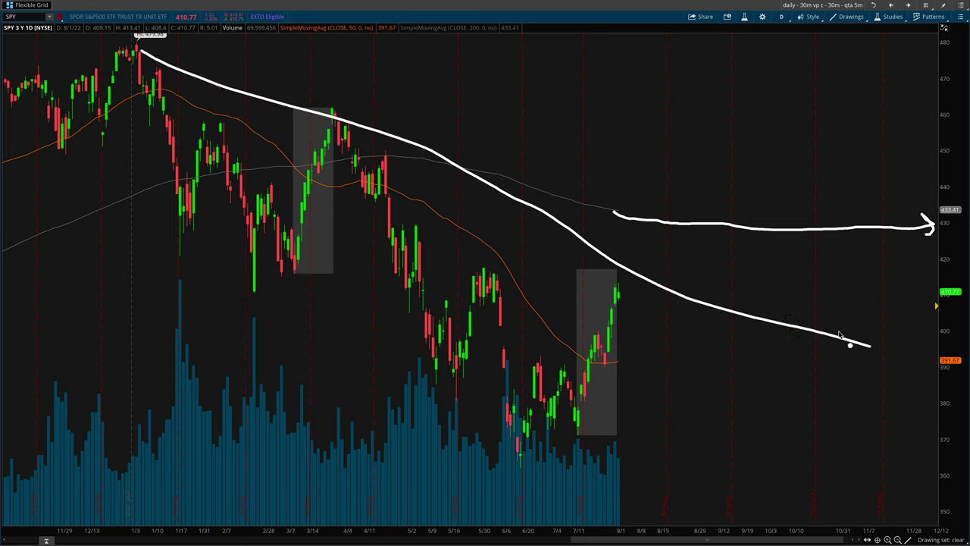
{"action": "key", "text": "Escape"}
{"action": "mouse_move", "coordinate": [616, 211]}
{"action": "left_mouse_down"}
{"action": "mouse_move", "coordinate": [713, 250]}
{"action": "mouse_move", "coordinate": [902, 259]}
{"action": "left_mouse_up"}
{"action": "key", "text": "Escape"}
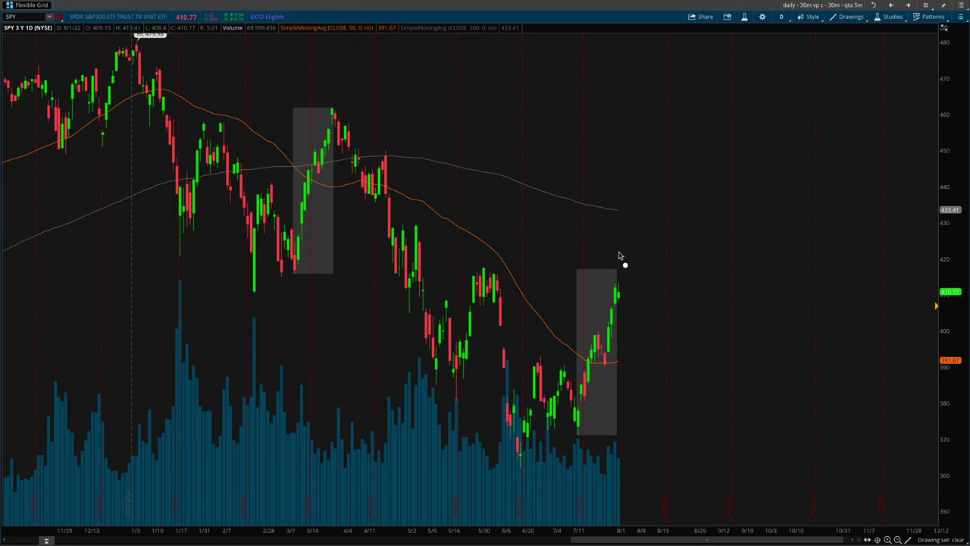
Step: Draw a horizontal white arrow above the July box, sketch a rise and pullback from the latest candles, and clear the markings
{"action": "mouse_move", "coordinate": [592, 248]}
{"action": "left_mouse_down"}
{"action": "mouse_move", "coordinate": [856, 255]}
{"action": "mouse_move", "coordinate": [909, 242]}
{"action": "mouse_move", "coordinate": [906, 273]}
{"action": "left_mouse_up"}
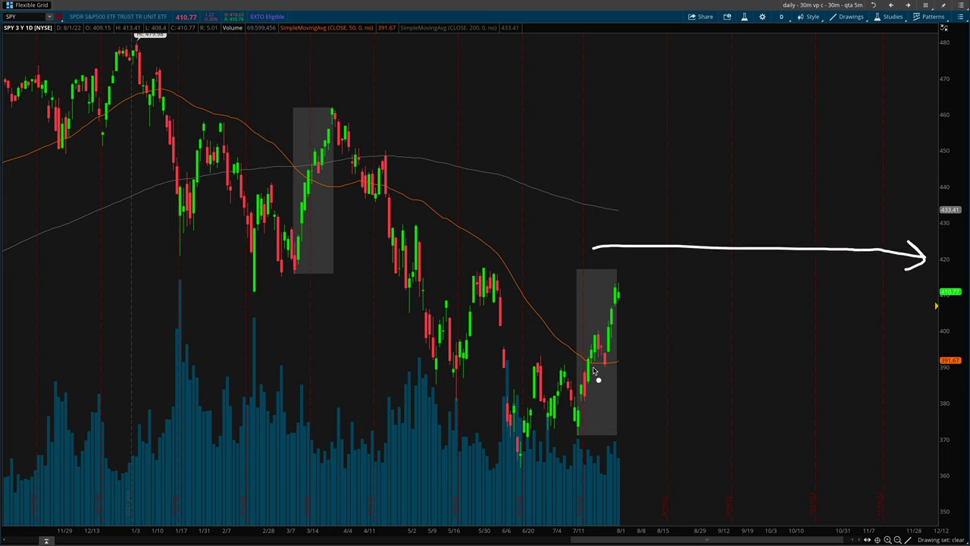
{"action": "mouse_move", "coordinate": [579, 430]}
{"action": "left_mouse_down"}
{"action": "mouse_move", "coordinate": [614, 303]}
{"action": "mouse_move", "coordinate": [628, 320]}
{"action": "left_mouse_up"}
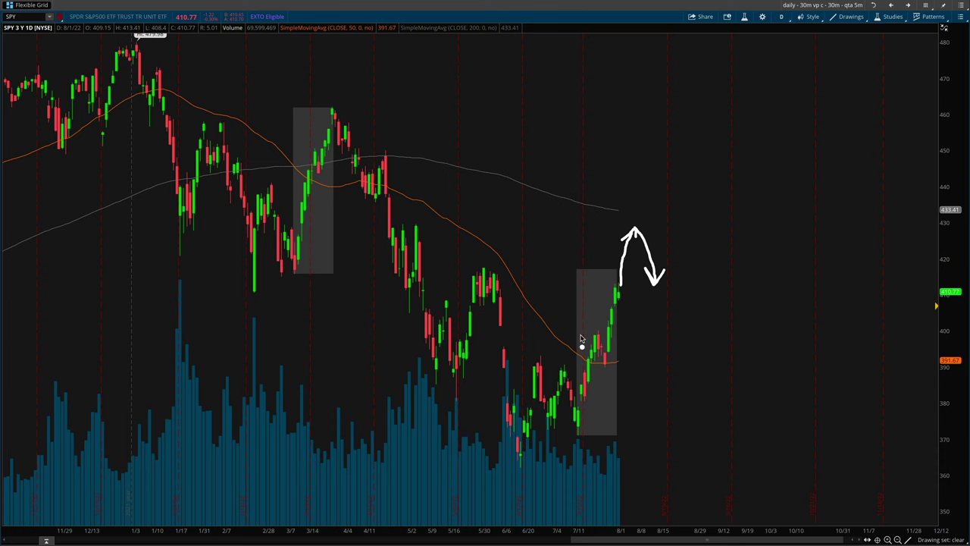
{"action": "key", "text": "Escape"}
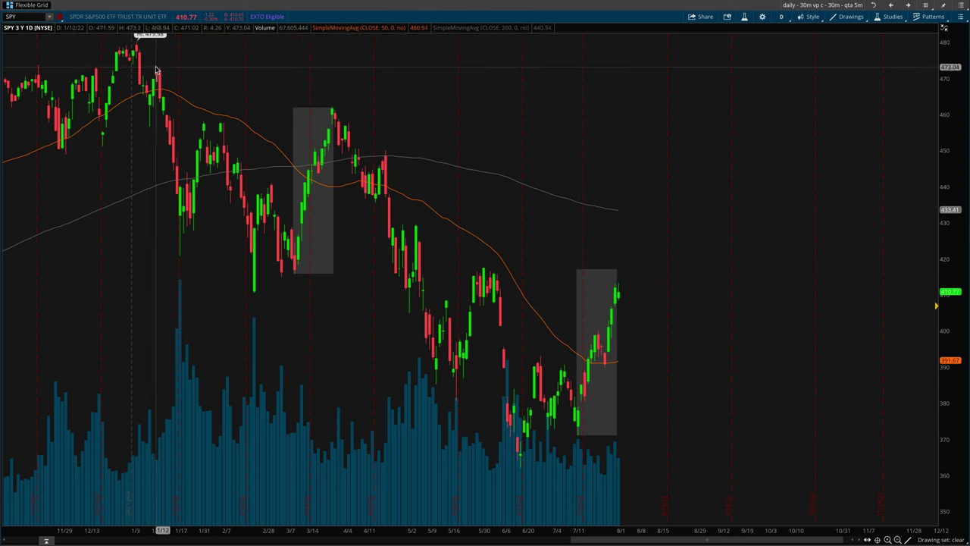
Step: Trace the downtrend from the January high in white and draw a horizontal line near the 400 level
{"action": "left_click_drag", "start_coordinate": [155, 68], "coordinate": [877, 526]}
{"action": "scroll", "coordinate": [706, 347], "scroll_direction": "up", "scroll_amount": 1}
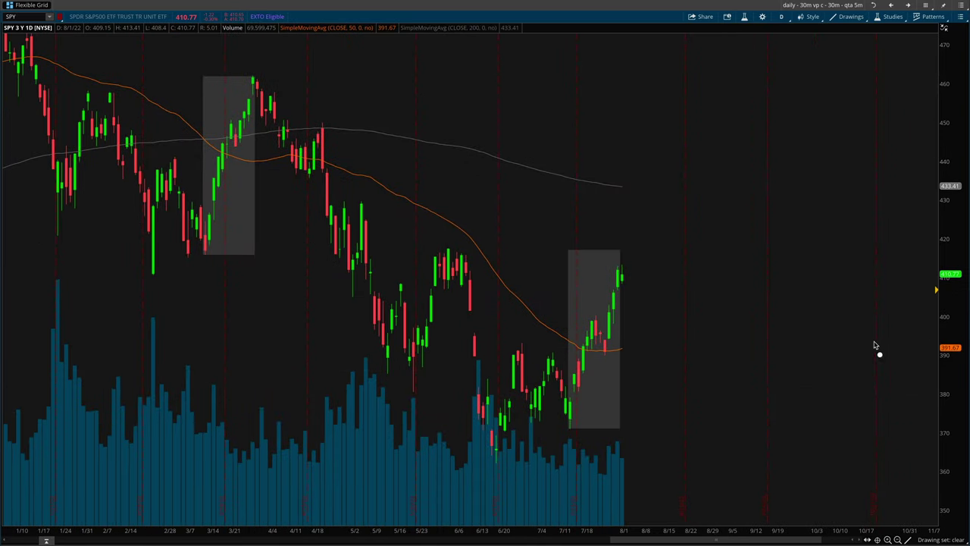
{"action": "left_click_drag", "start_coordinate": [936, 322], "coordinate": [179, 322]}
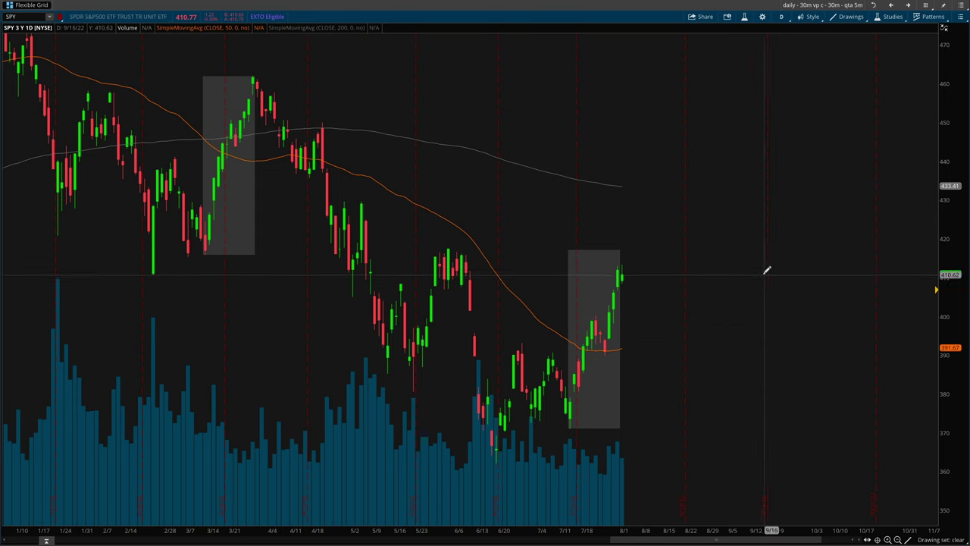
Step: Mark the May and late-July candles around 400 in white and draw a horizontal line through both areas
{"action": "left_click_drag", "start_coordinate": [374, 321], "coordinate": [448, 317]}
{"action": "left_click_drag", "start_coordinate": [597, 324], "coordinate": [632, 326]}
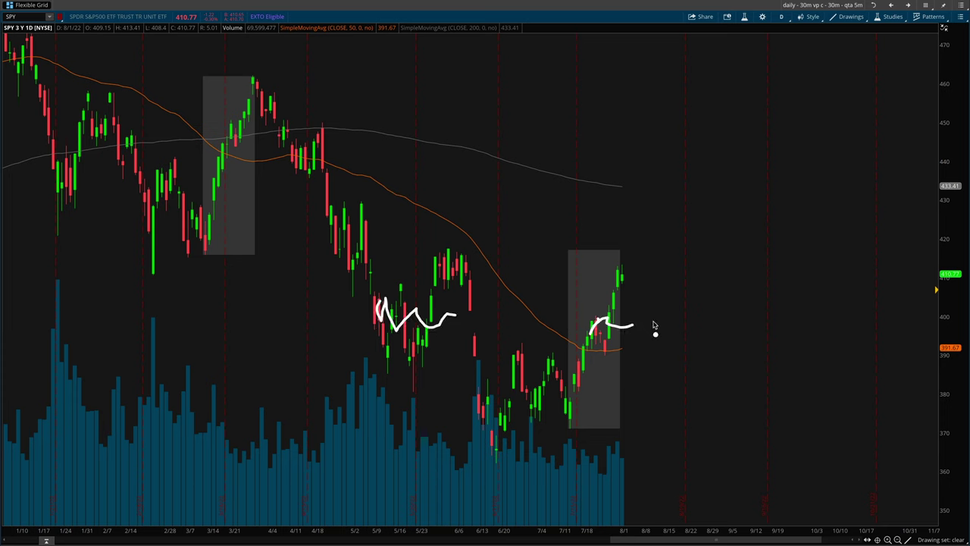
{"action": "left_click_drag", "start_coordinate": [940, 318], "coordinate": [374, 330]}
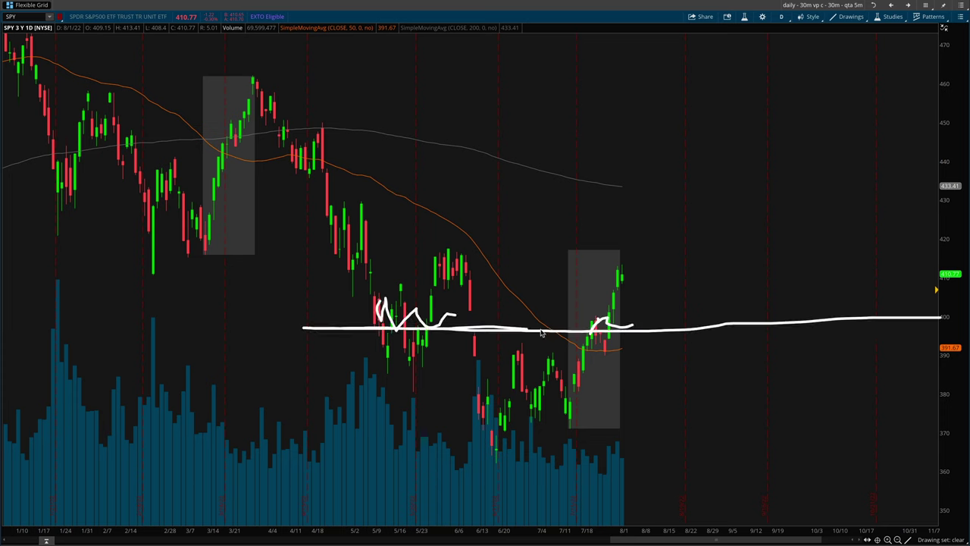
Step: Clear the markings and place a Fibonacci retracement from the late-July low to the latest high
{"action": "middle_click", "coordinate": [678, 267]}
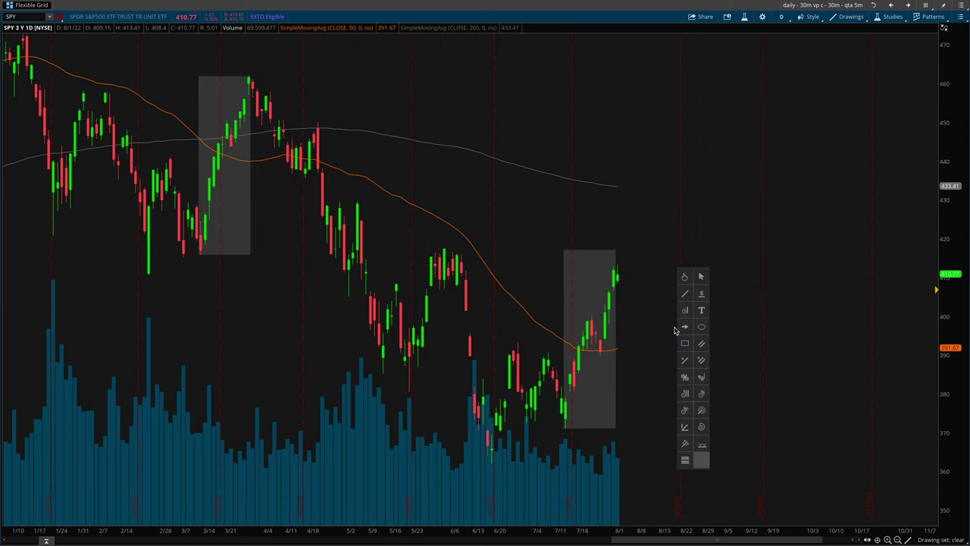
{"action": "left_click", "coordinate": [686, 378]}
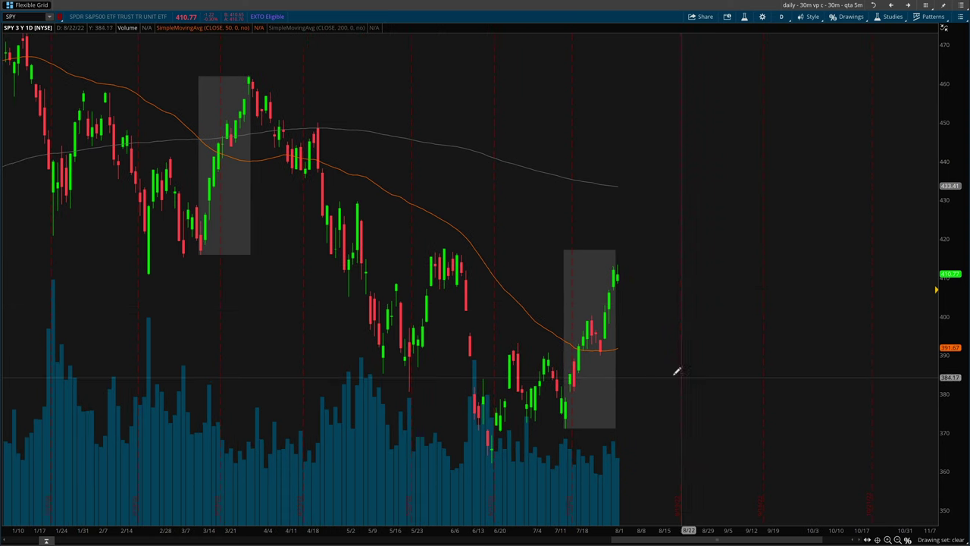
{"action": "left_click", "coordinate": [598, 353]}
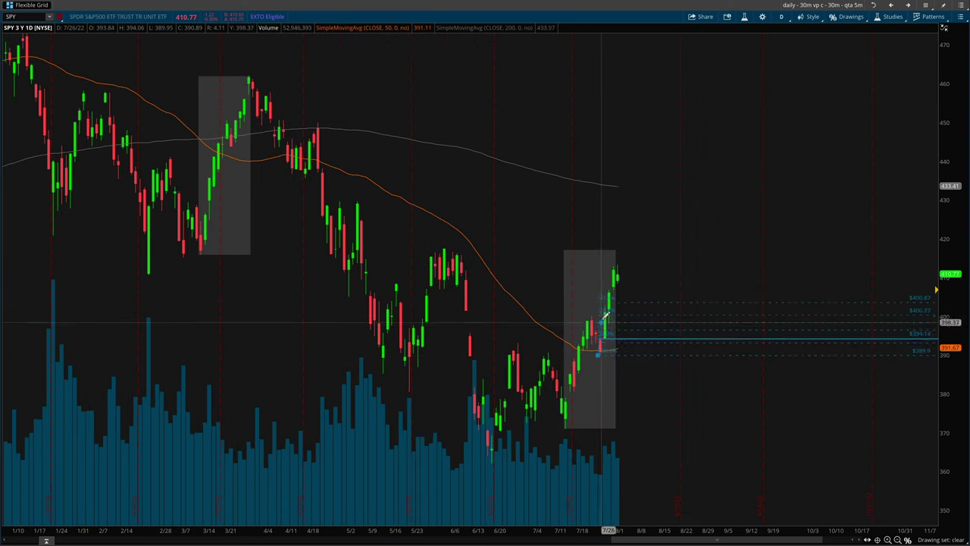
{"action": "left_click", "coordinate": [620, 260]}
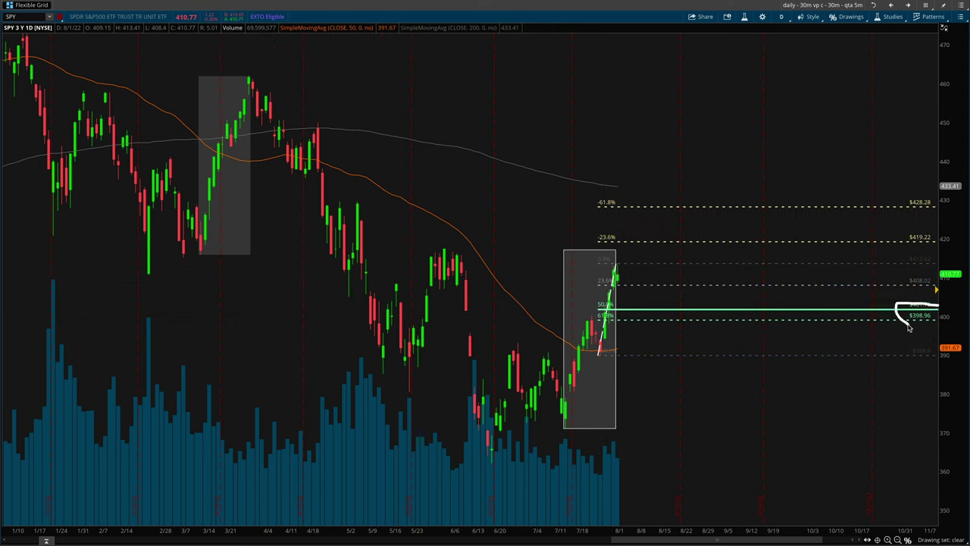
Step: Circle the 50% and 61.8% retracement prices in white, clear the markings, and delete the Fibonacci retracement
{"action": "mouse_move", "coordinate": [910, 328]}
{"action": "left_mouse_down"}
{"action": "mouse_move", "coordinate": [947, 313]}
{"action": "mouse_move", "coordinate": [914, 307]}
{"action": "left_mouse_up"}
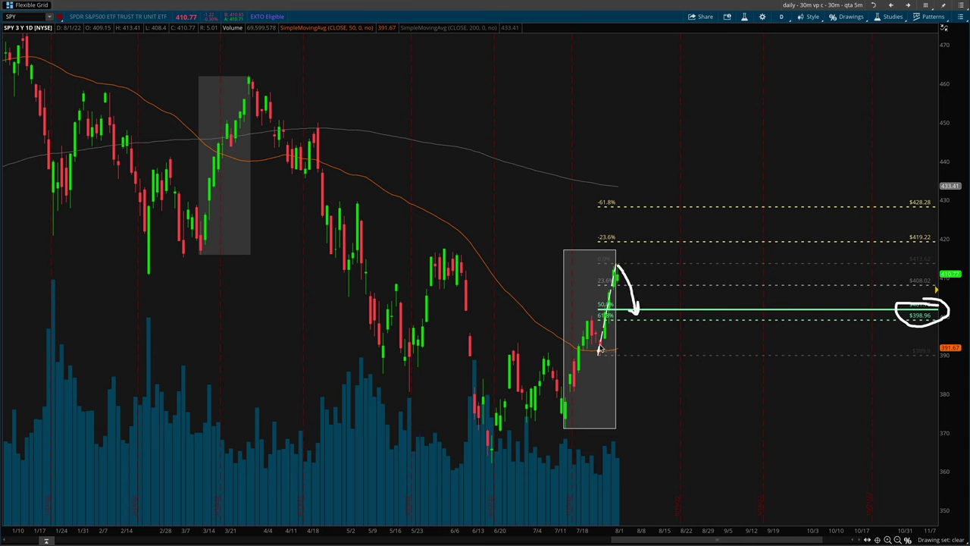
{"action": "key", "text": "e"}
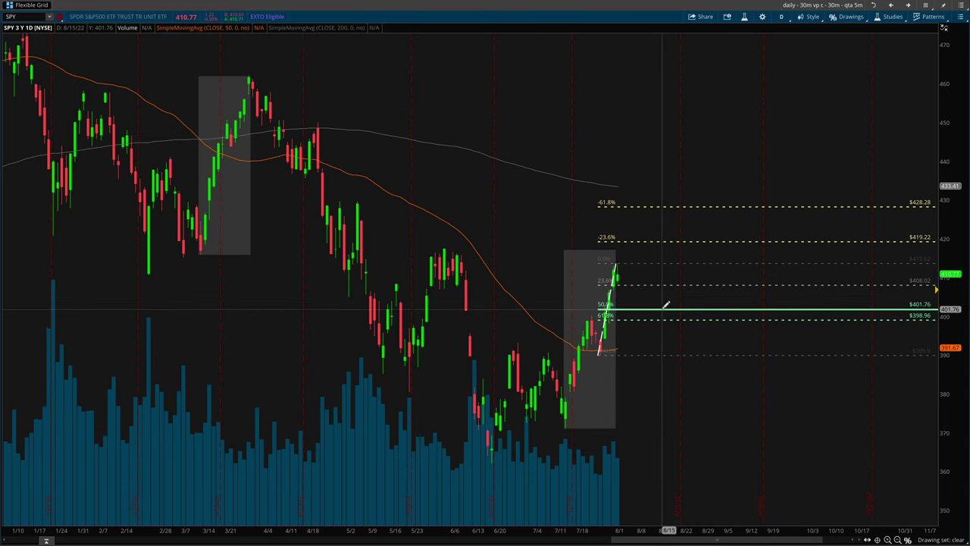
{"action": "right_click", "coordinate": [662, 311]}
{"action": "left_click", "coordinate": [698, 357]}
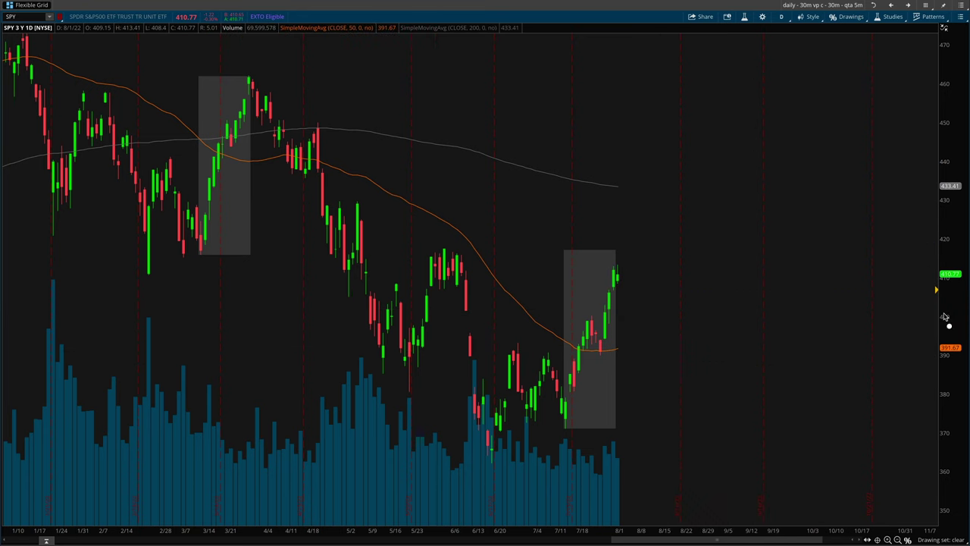
Step: Circle the 400 level on the price axis in white, clear the marking, and autozoom the chart to its full range
{"action": "mouse_move", "coordinate": [945, 327]}
{"action": "left_mouse_down"}
{"action": "mouse_move", "coordinate": [953, 321]}
{"action": "mouse_move", "coordinate": [931, 317]}
{"action": "mouse_move", "coordinate": [941, 318]}
{"action": "left_mouse_up"}
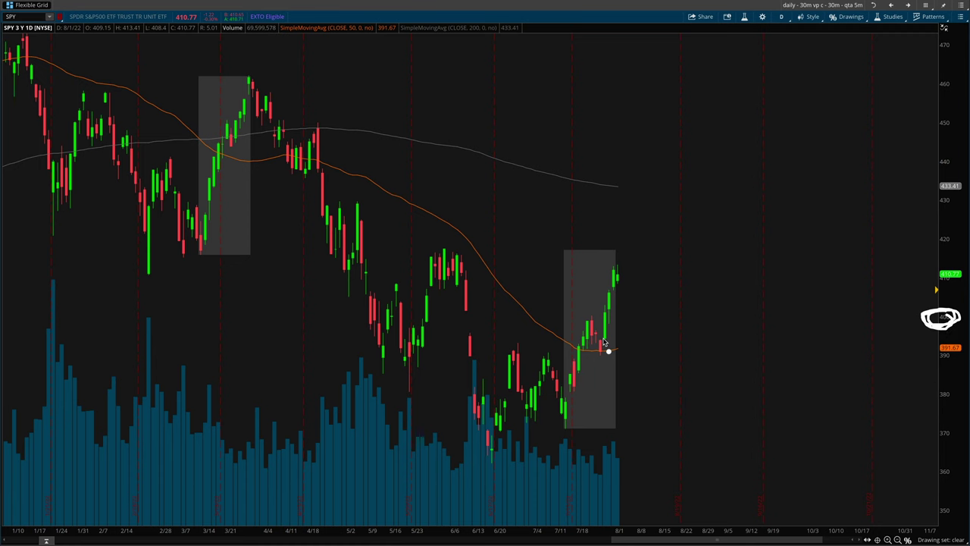
{"action": "key", "text": "Escape"}
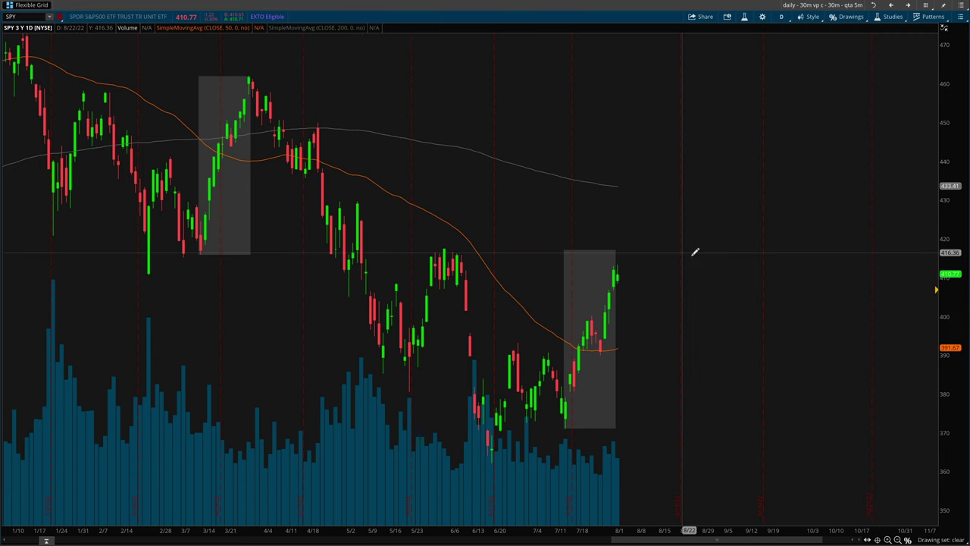
{"action": "right_click", "coordinate": [695, 251]}
{"action": "left_click", "coordinate": [741, 260]}
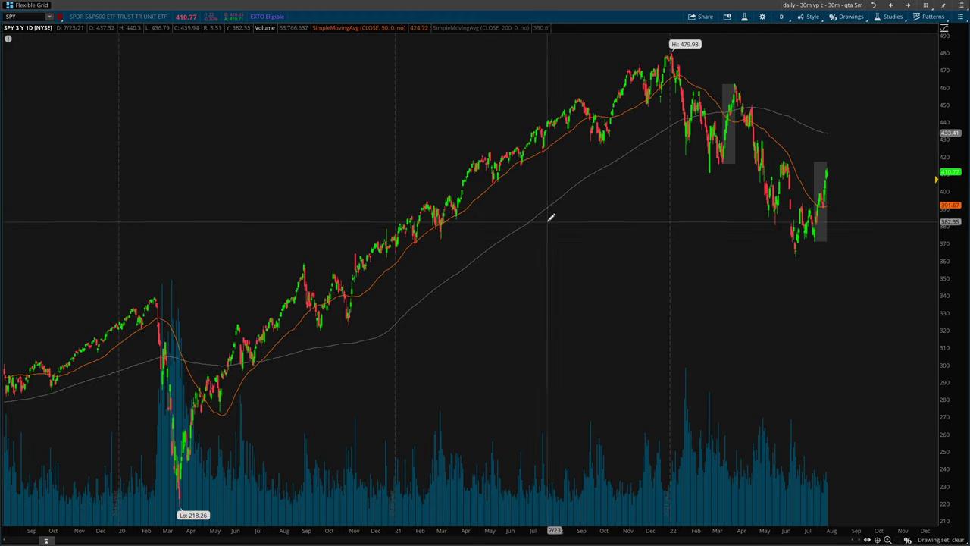
Step: Zoom in on the decline from the early-2022 peak, mark the drop from the late-March high in white, and clear the marking
{"action": "left_click_drag", "start_coordinate": [351, 137], "coordinate": [937, 193]}
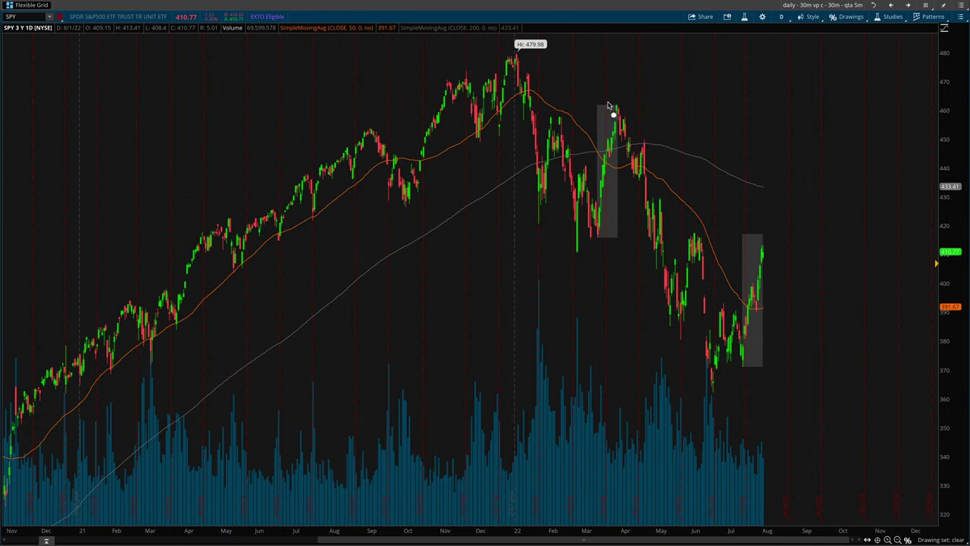
{"action": "mouse_move", "coordinate": [616, 121]}
{"action": "left_mouse_down"}
{"action": "mouse_move", "coordinate": [630, 176]}
{"action": "mouse_move", "coordinate": [668, 144]}
{"action": "mouse_move", "coordinate": [645, 217]}
{"action": "mouse_move", "coordinate": [656, 270]}
{"action": "mouse_move", "coordinate": [660, 208]}
{"action": "mouse_move", "coordinate": [674, 326]}
{"action": "mouse_move", "coordinate": [676, 269]}
{"action": "left_mouse_up"}
{"action": "key", "text": "e"}
Step: Place a Fibonacci retracement from the early-May high to the mid-May low, trace the bounce to its 50% level, and remove both
{"action": "left_click_drag", "start_coordinate": [482, 189], "coordinate": [872, 261]}
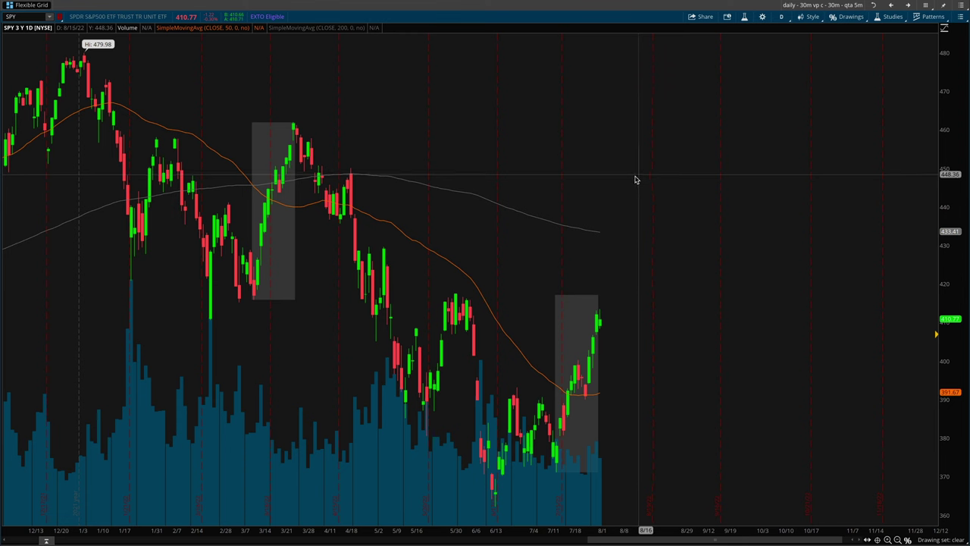
{"action": "left_click_drag", "start_coordinate": [383, 249], "coordinate": [399, 419]}
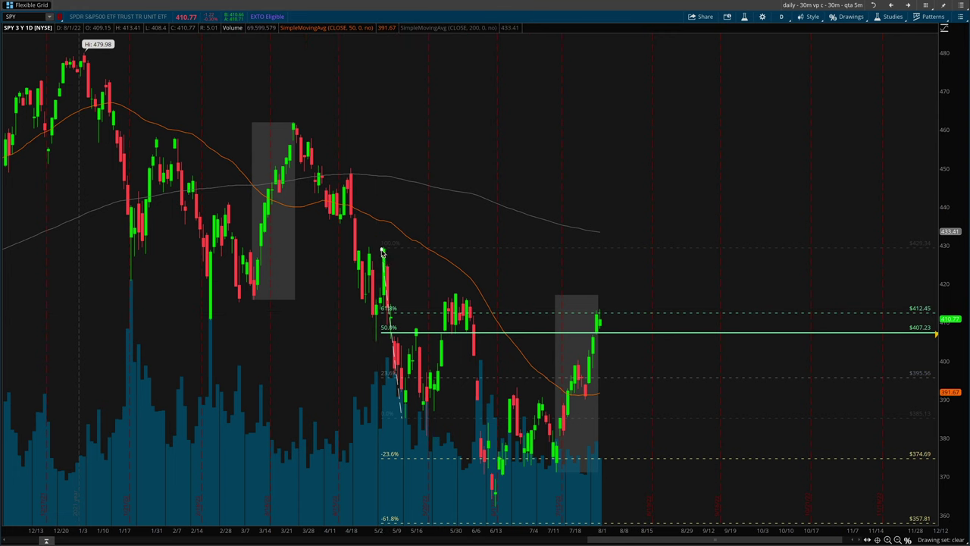
{"action": "mouse_move", "coordinate": [382, 252]}
{"action": "left_mouse_down"}
{"action": "mouse_move", "coordinate": [407, 411]}
{"action": "mouse_move", "coordinate": [416, 334]}
{"action": "mouse_move", "coordinate": [434, 432]}
{"action": "left_mouse_up"}
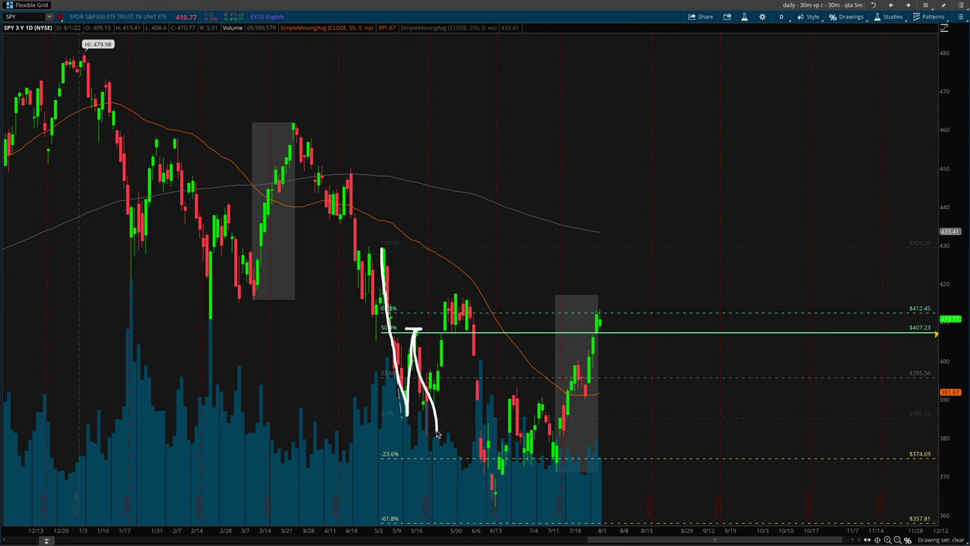
{"action": "right_click", "coordinate": [460, 312]}
{"action": "left_click", "coordinate": [503, 355]}
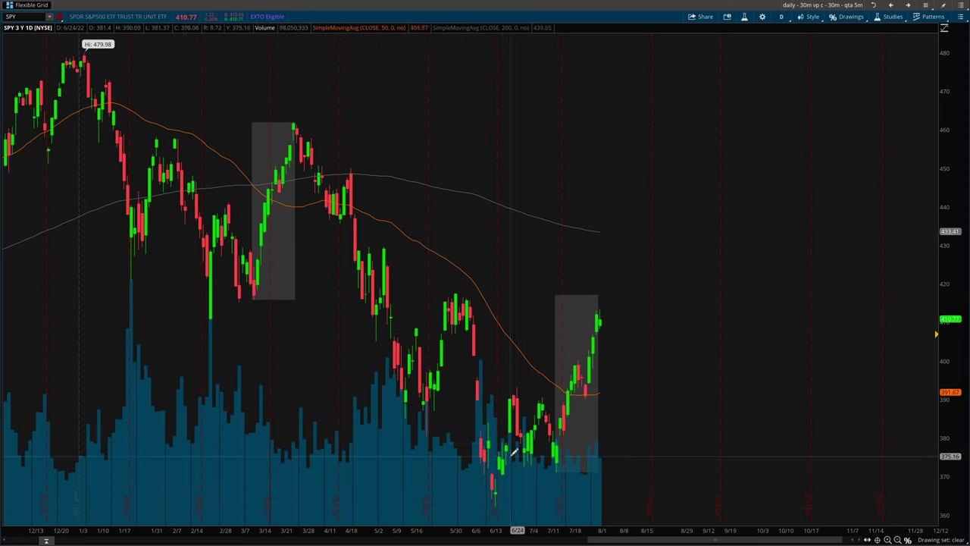
Step: Mark the May to July swing highs and lows in white, draw an arrow up to the latest high, and clear the markings
{"action": "left_click_drag", "start_coordinate": [415, 438], "coordinate": [445, 438]}
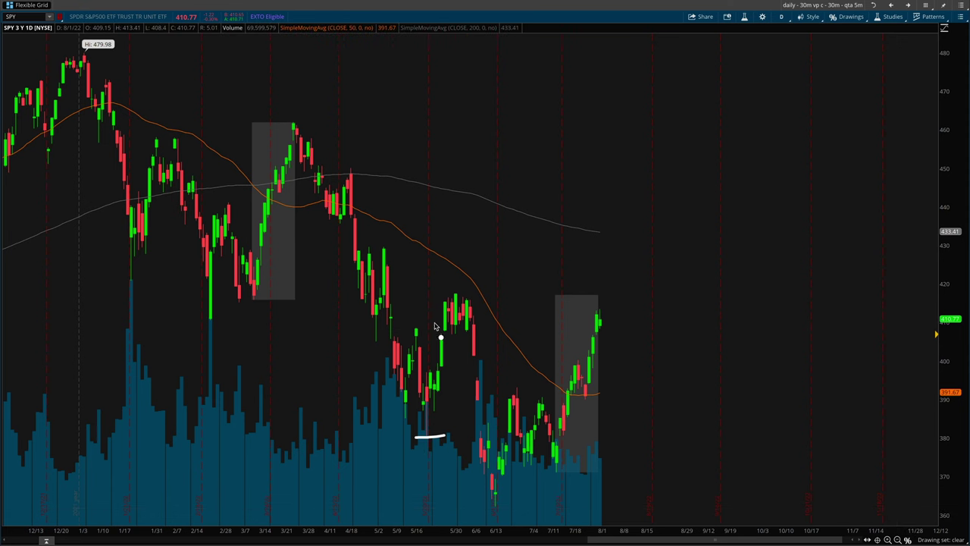
{"action": "left_click_drag", "start_coordinate": [434, 296], "coordinate": [498, 294]}
{"action": "left_click_drag", "start_coordinate": [486, 510], "coordinate": [530, 501]}
{"action": "left_click_drag", "start_coordinate": [498, 395], "coordinate": [564, 392]}
{"action": "left_click_drag", "start_coordinate": [546, 474], "coordinate": [594, 464]}
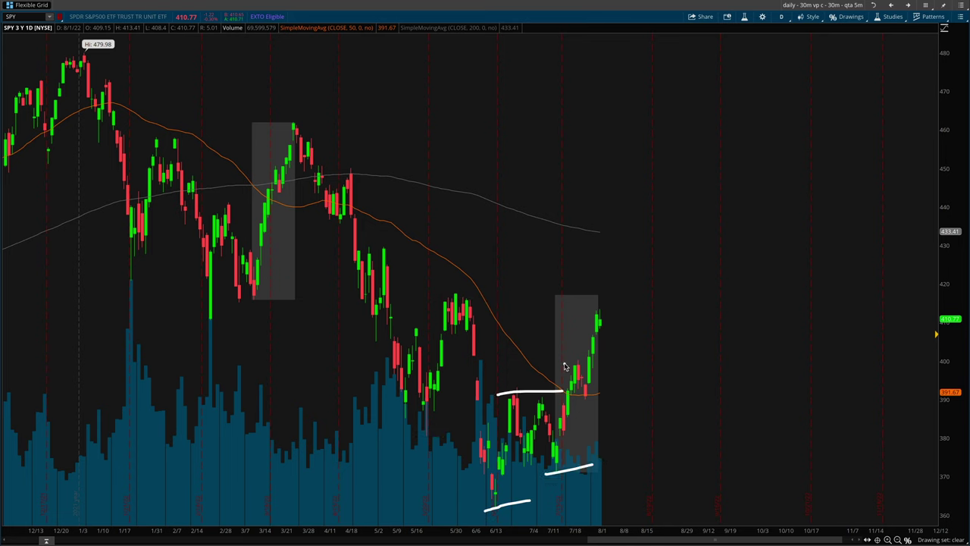
{"action": "mouse_move", "coordinate": [565, 364]}
{"action": "left_mouse_down"}
{"action": "mouse_move", "coordinate": [615, 354]}
{"action": "mouse_move", "coordinate": [584, 400]}
{"action": "mouse_move", "coordinate": [602, 419]}
{"action": "mouse_move", "coordinate": [597, 322]}
{"action": "left_mouse_up"}
{"action": "left_click", "coordinate": [590, 410]}
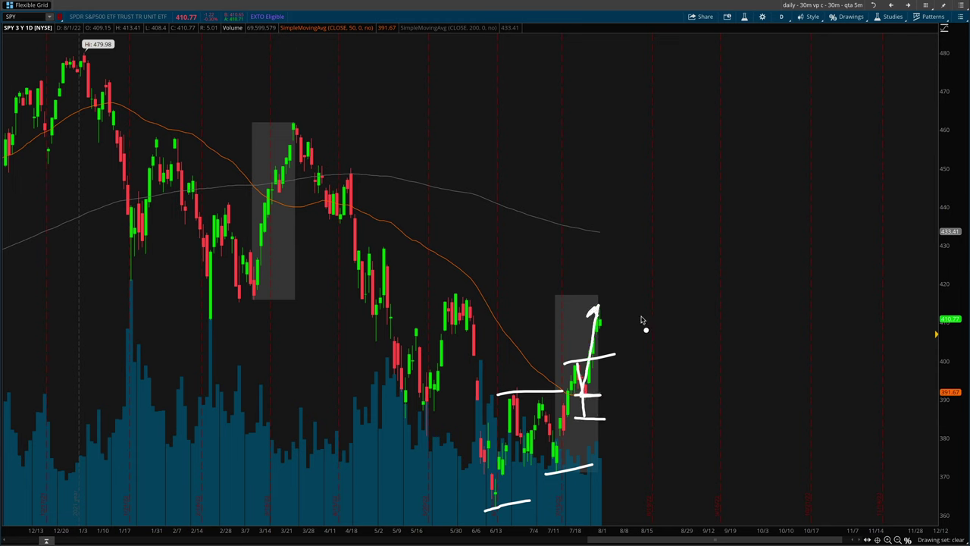
{"action": "key", "text": "Escape"}
Step: Autozoom the SPY daily chart and switch to Chrome with the SPY net GEX table
{"action": "right_click", "coordinate": [698, 288]}
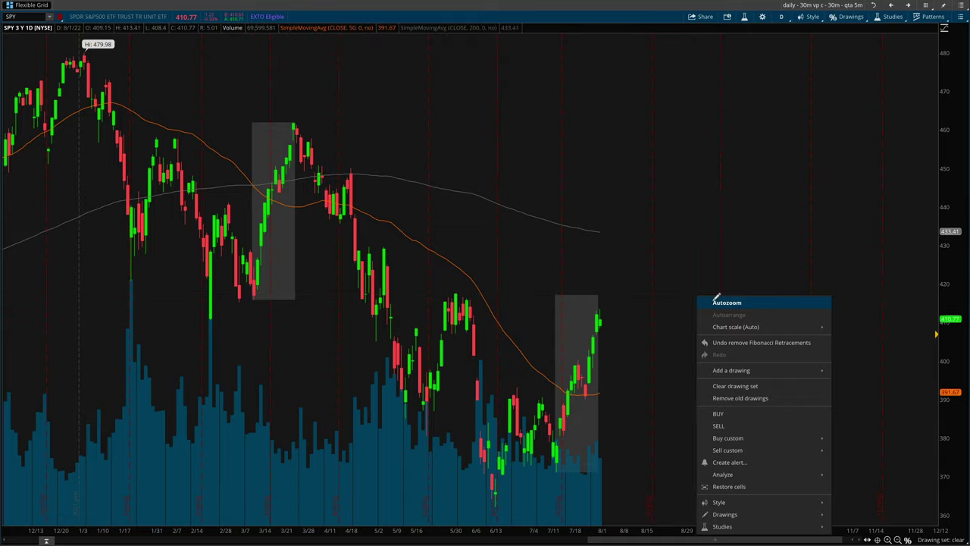
{"action": "left_click", "coordinate": [702, 304]}
{"action": "left_click_drag", "start_coordinate": [518, 275], "coordinate": [922, 273]}
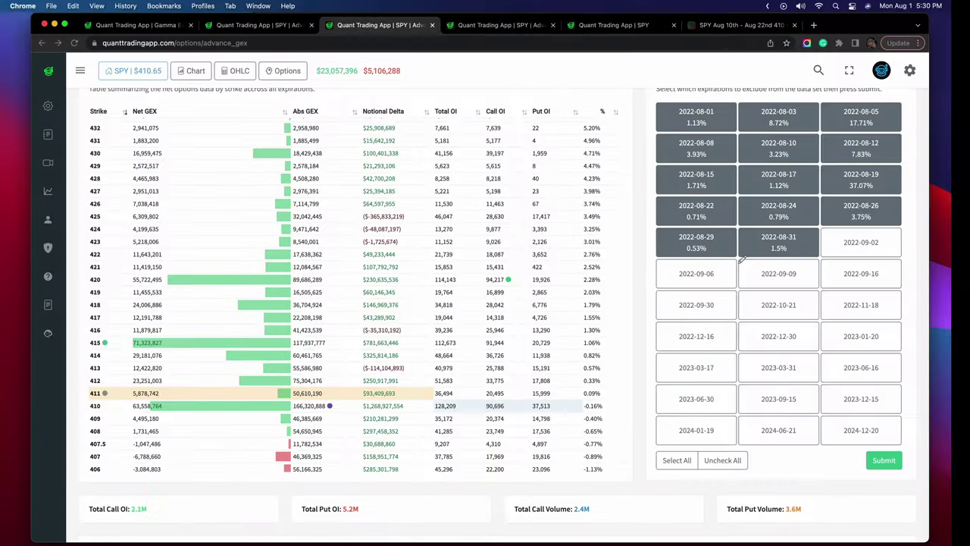
Step: Underline the 410 strike in the net GEX table in green, circle its absolute GEX, and clear the markings
{"action": "scroll", "coordinate": [653, 276], "scroll_direction": "up", "scroll_amount": 2}
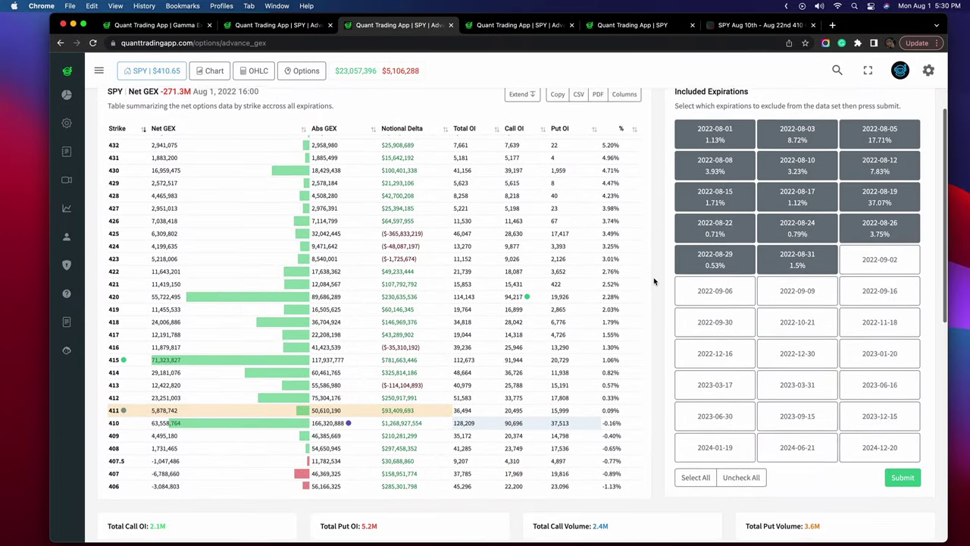
{"action": "scroll", "coordinate": [346, 304], "scroll_direction": "down", "scroll_amount": 5}
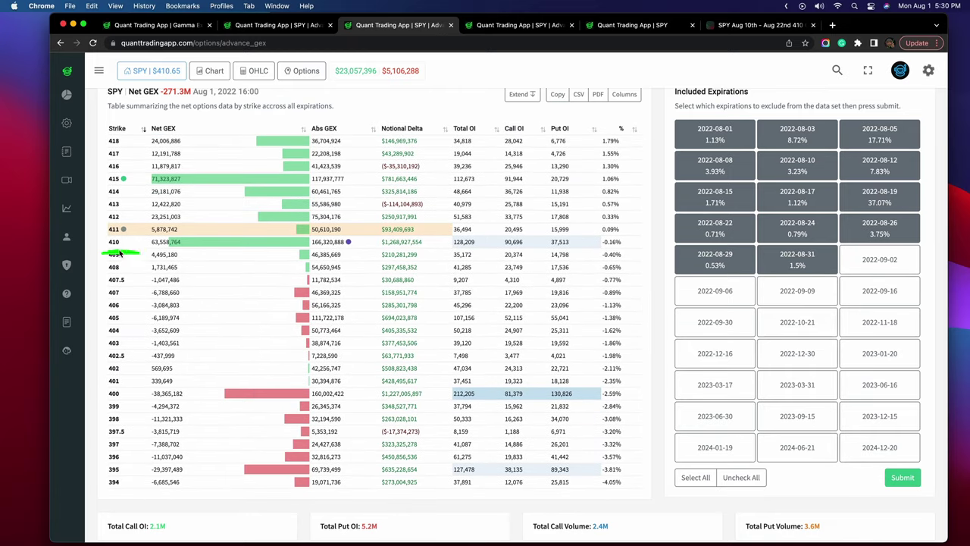
{"action": "left_click_drag", "start_coordinate": [145, 252], "coordinate": [89, 252]}
{"action": "mouse_move", "coordinate": [347, 235]}
{"action": "left_mouse_down"}
{"action": "mouse_move", "coordinate": [216, 221]}
{"action": "mouse_move", "coordinate": [114, 261]}
{"action": "mouse_move", "coordinate": [342, 238]}
{"action": "mouse_move", "coordinate": [339, 227]}
{"action": "left_mouse_up"}
{"action": "scroll", "coordinate": [652, 213], "scroll_direction": "up", "scroll_amount": 2}
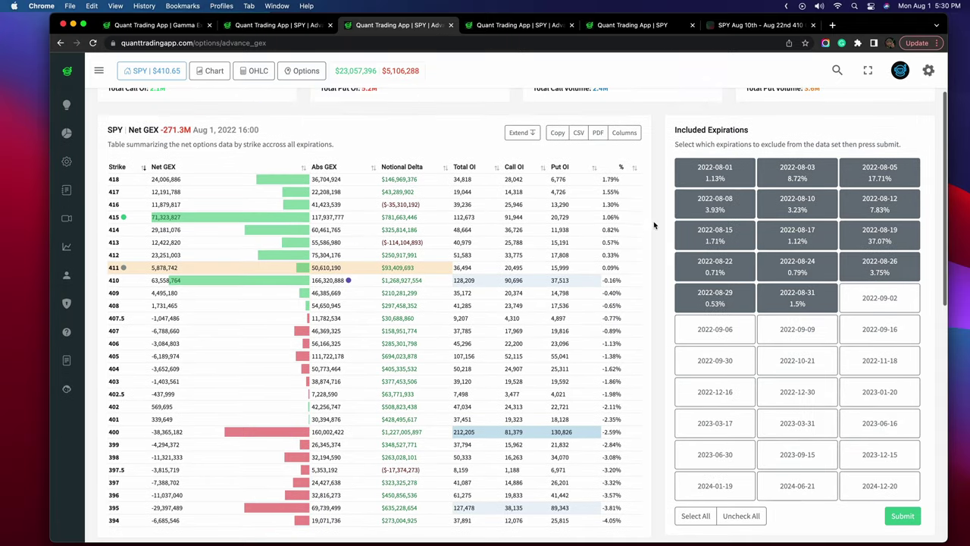
Step: Mark the 411 and 410 strikes and the 410 absolute GEX in green, draw an arrow toward the 405 strike, and clear everything
{"action": "mouse_move", "coordinate": [130, 262]}
{"action": "left_mouse_down"}
{"action": "mouse_move", "coordinate": [100, 266]}
{"action": "mouse_move", "coordinate": [125, 285]}
{"action": "mouse_move", "coordinate": [126, 264]}
{"action": "left_mouse_up"}
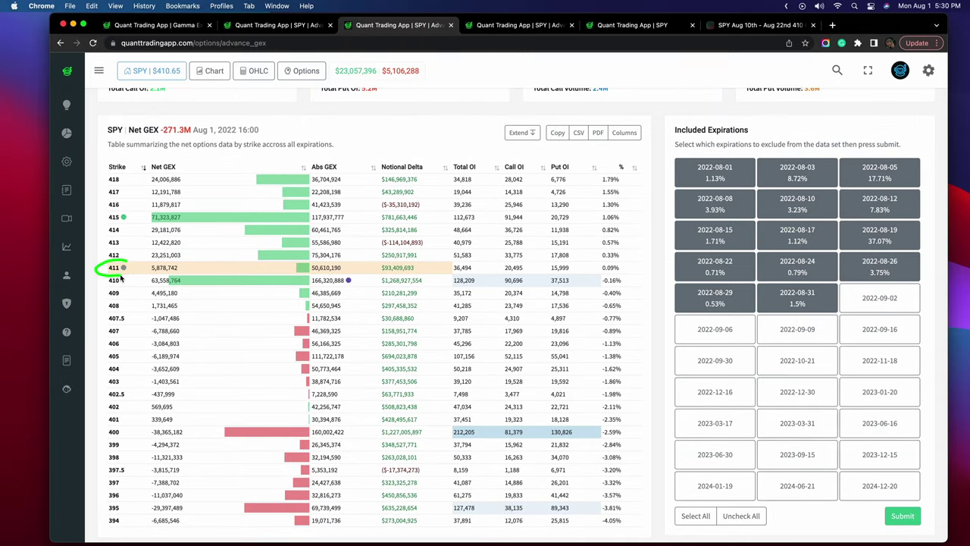
{"action": "mouse_move", "coordinate": [133, 248]}
{"action": "left_mouse_down"}
{"action": "mouse_move", "coordinate": [118, 289]}
{"action": "mouse_move", "coordinate": [345, 284]}
{"action": "mouse_move", "coordinate": [356, 256]}
{"action": "left_mouse_up"}
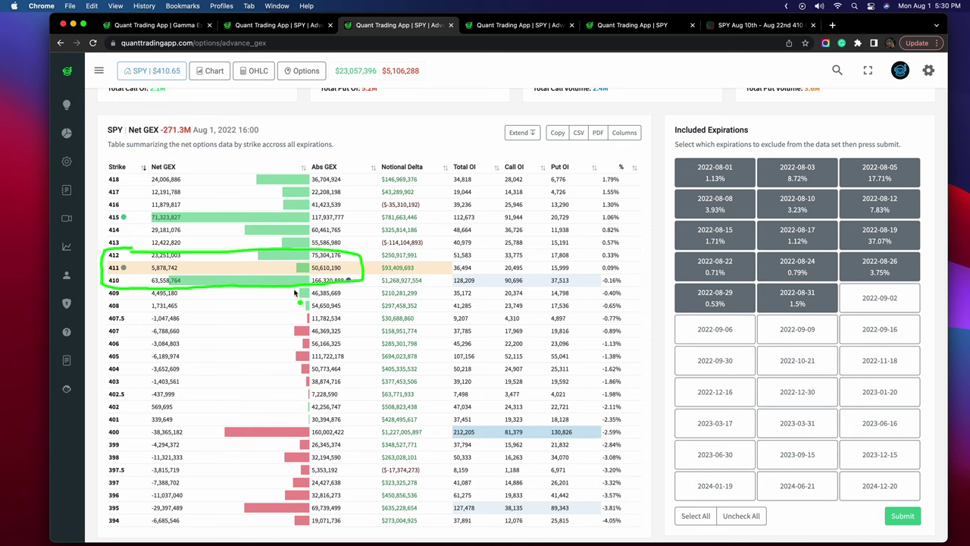
{"action": "mouse_move", "coordinate": [297, 310]}
{"action": "left_mouse_down"}
{"action": "mouse_move", "coordinate": [333, 286]}
{"action": "mouse_move", "coordinate": [312, 281]}
{"action": "mouse_move", "coordinate": [367, 282]}
{"action": "left_mouse_up"}
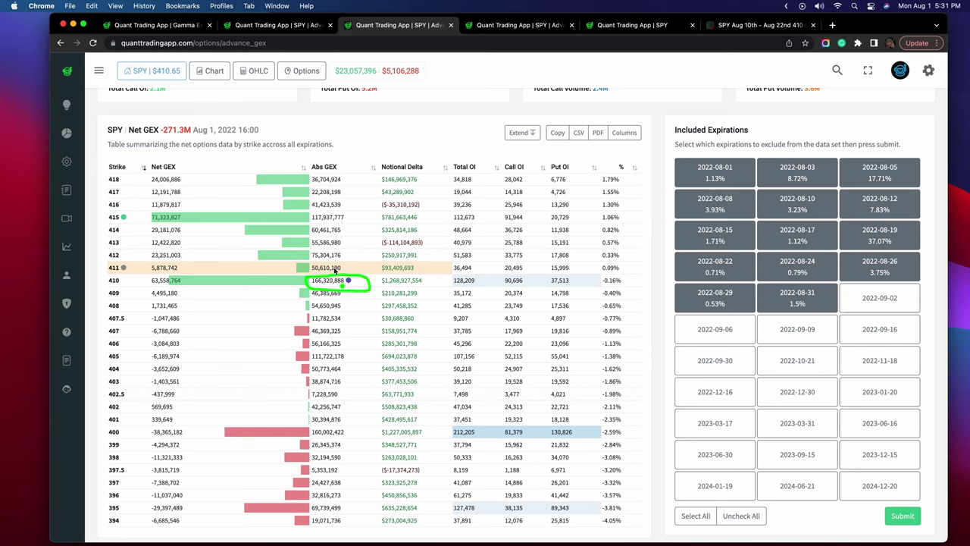
{"action": "left_click_drag", "start_coordinate": [186, 267], "coordinate": [204, 352]}
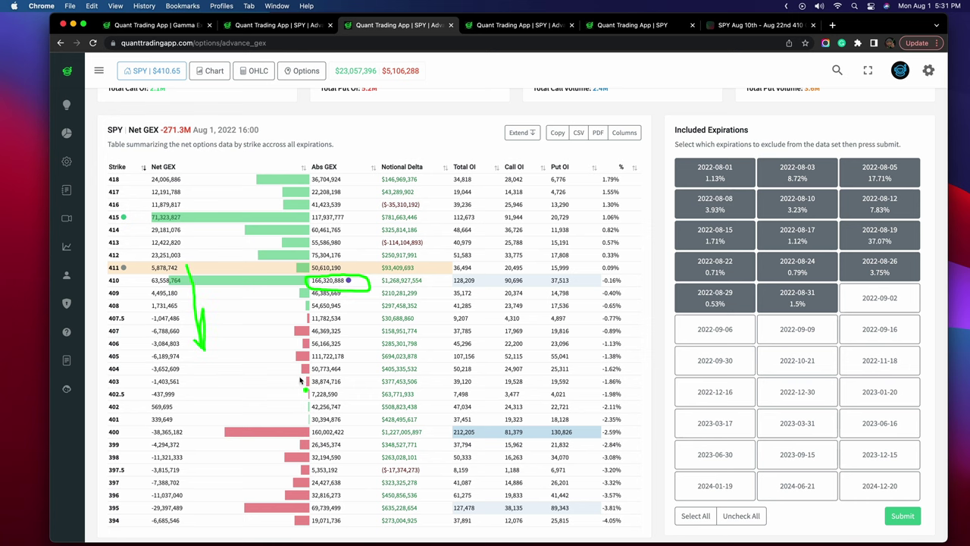
{"action": "key", "text": "Escape"}
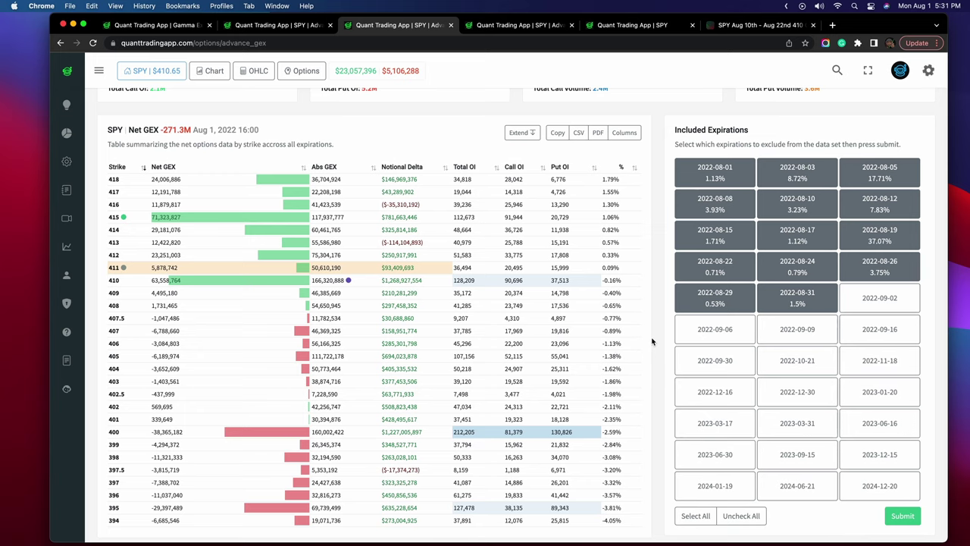
Step: Circle the 2022-08-05 expiration among the expirations included in the net GEX table
{"action": "scroll", "coordinate": [652, 341], "scroll_direction": "down", "scroll_amount": 1}
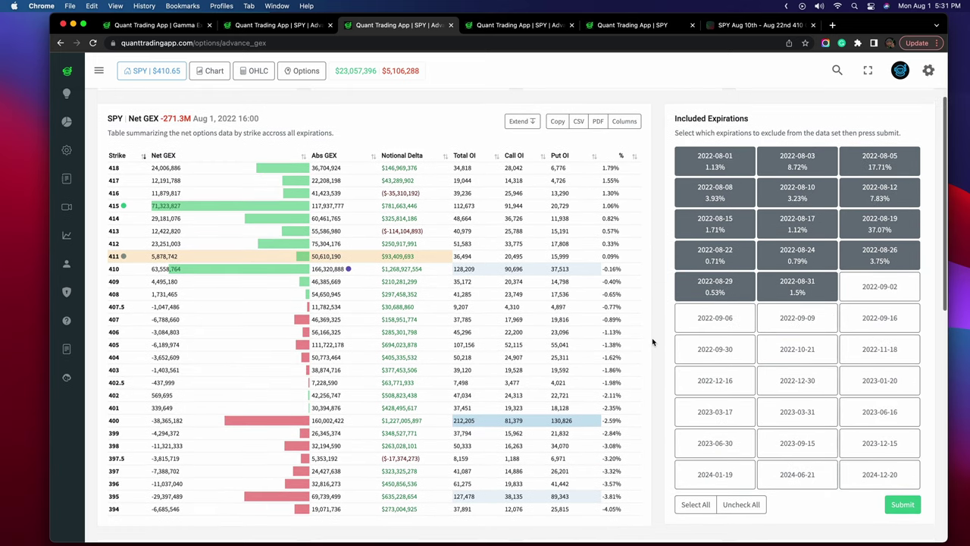
{"action": "scroll", "coordinate": [652, 341], "scroll_direction": "down", "scroll_amount": 1}
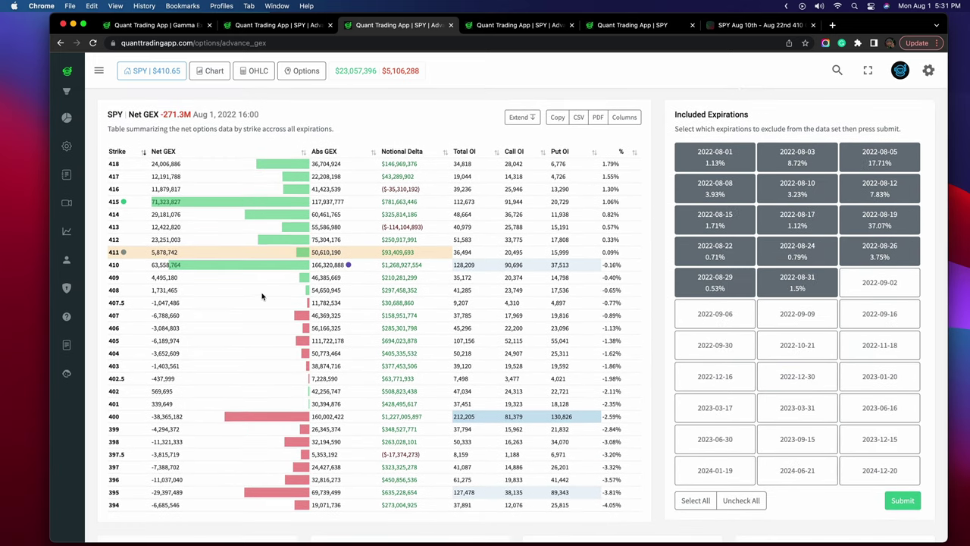
{"action": "mouse_move", "coordinate": [861, 138]}
{"action": "left_mouse_down"}
{"action": "mouse_move", "coordinate": [702, 138]}
{"action": "mouse_move", "coordinate": [658, 274]}
{"action": "mouse_move", "coordinate": [767, 297]}
{"action": "mouse_move", "coordinate": [903, 271]}
{"action": "mouse_move", "coordinate": [920, 171]}
{"action": "mouse_move", "coordinate": [837, 137]}
{"action": "left_mouse_up"}
Step: Open the SPY gamma exposure page for the August 5 expiration and circle the 410 absolute GEX level on the 15-minute chart
{"action": "left_click", "coordinate": [180, 30]}
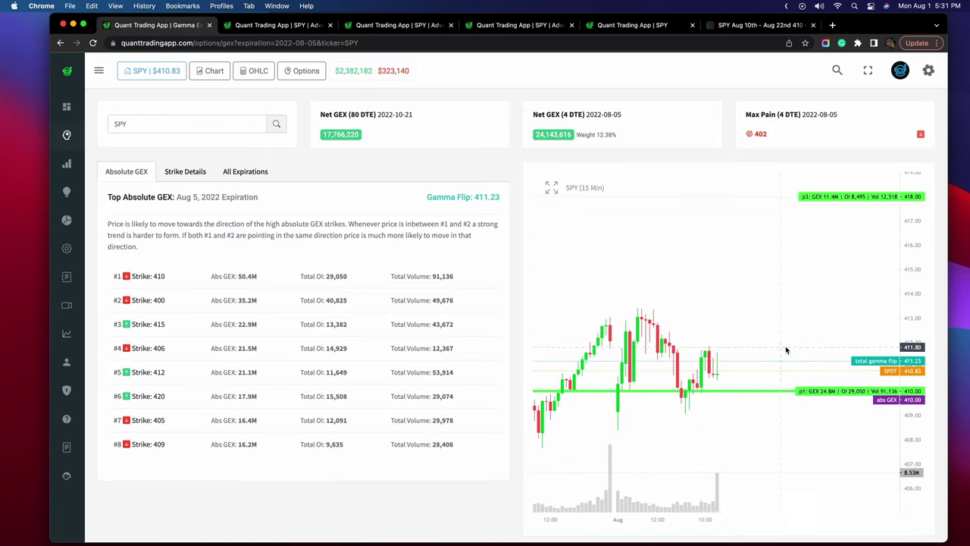
{"action": "scroll", "coordinate": [786, 345], "scroll_direction": "down", "scroll_amount": 2}
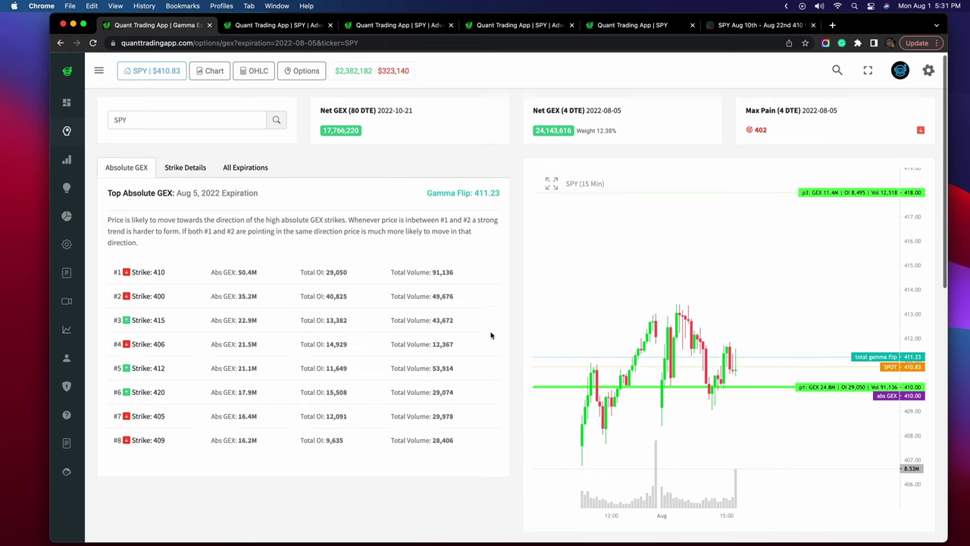
{"action": "scroll", "coordinate": [489, 335], "scroll_direction": "up", "scroll_amount": 1}
{"action": "mouse_move", "coordinate": [919, 392]}
{"action": "left_mouse_down"}
{"action": "mouse_move", "coordinate": [855, 397]}
{"action": "mouse_move", "coordinate": [898, 379]}
{"action": "left_mouse_up"}
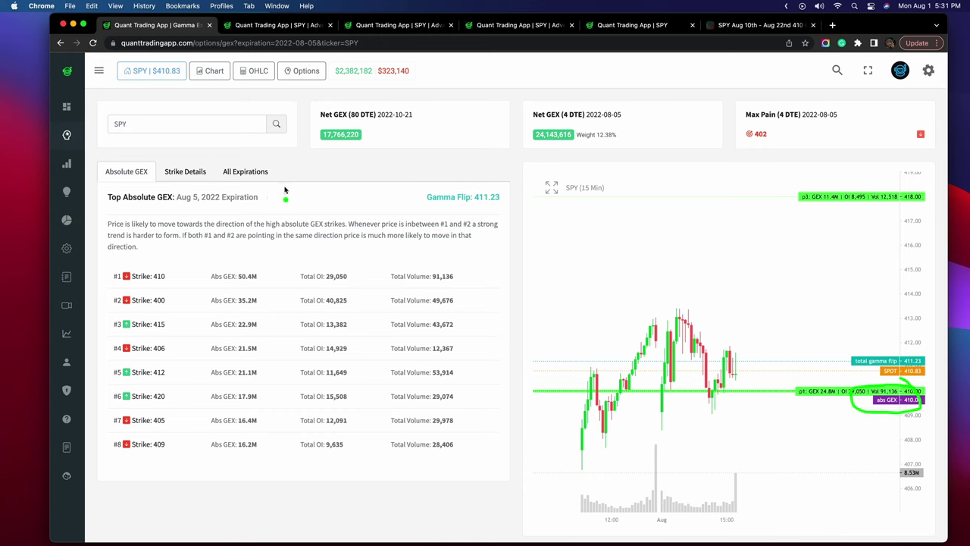
Step: List all expirations, go to the August 5 net GEX chart by strike, and draw green arrows between the spot price and higher strikes
{"action": "left_click", "coordinate": [260, 169]}
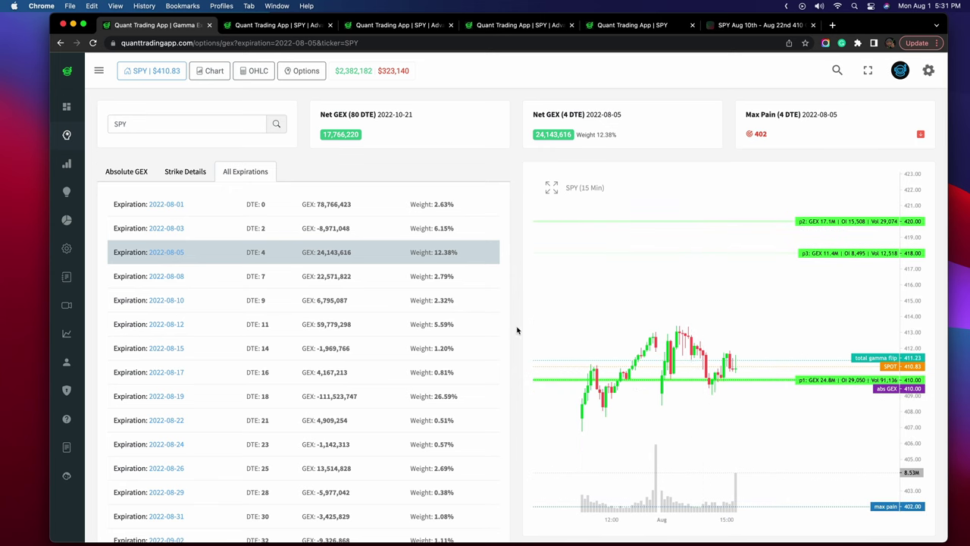
{"action": "scroll", "coordinate": [517, 329], "scroll_direction": "down", "scroll_amount": 5}
{"action": "scroll", "coordinate": [517, 329], "scroll_direction": "down", "scroll_amount": 6}
{"action": "scroll", "coordinate": [490, 240], "scroll_direction": "up", "scroll_amount": 1}
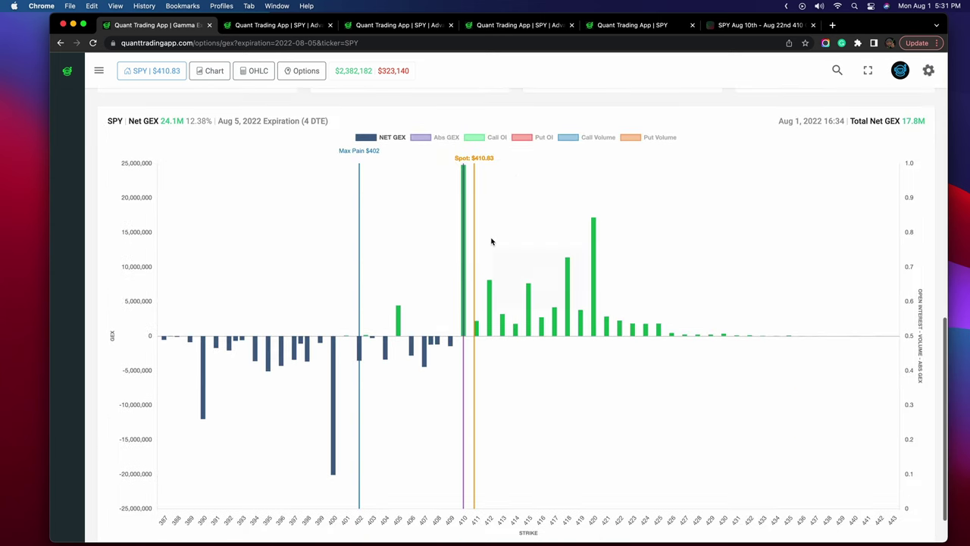
{"action": "mouse_move", "coordinate": [474, 251]}
{"action": "left_mouse_down"}
{"action": "mouse_move", "coordinate": [514, 250]}
{"action": "mouse_move", "coordinate": [497, 264]}
{"action": "left_mouse_up"}
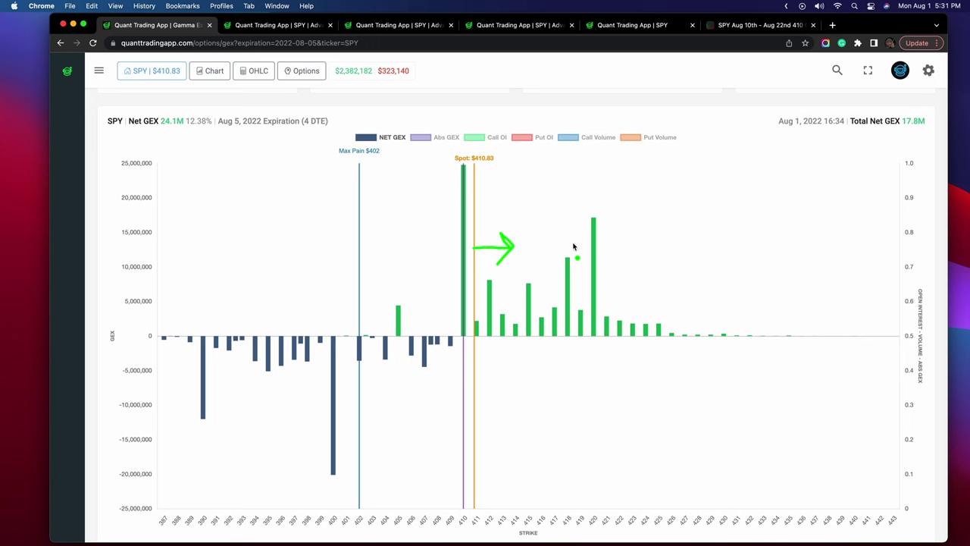
{"action": "mouse_move", "coordinate": [546, 181]}
{"action": "left_mouse_down"}
{"action": "mouse_move", "coordinate": [305, 353]}
{"action": "mouse_move", "coordinate": [458, 241]}
{"action": "left_mouse_up"}
Step: Compare the net GEX tables for all expirations and for the August expirations, and mark the 415 strike in the August table
{"action": "left_click", "coordinate": [285, 26]}
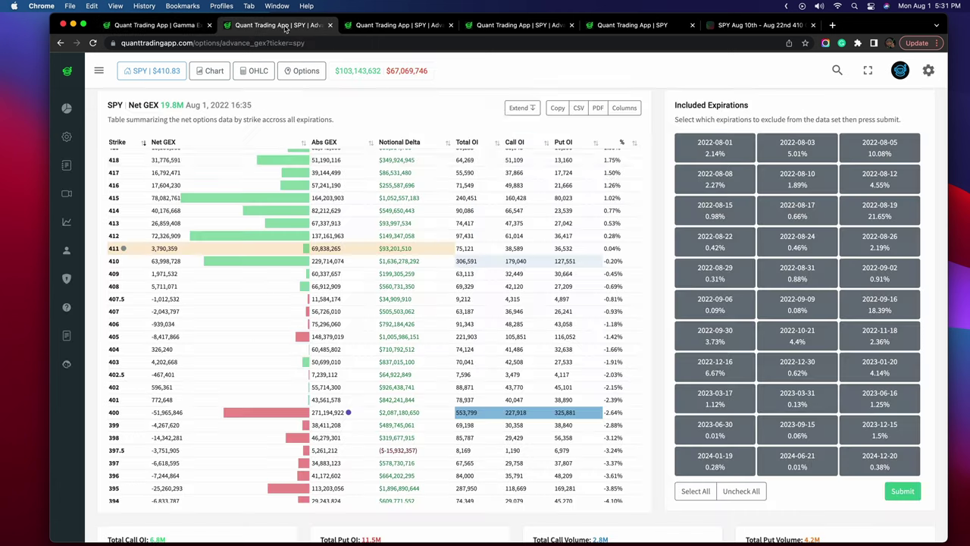
{"action": "left_click", "coordinate": [411, 30]}
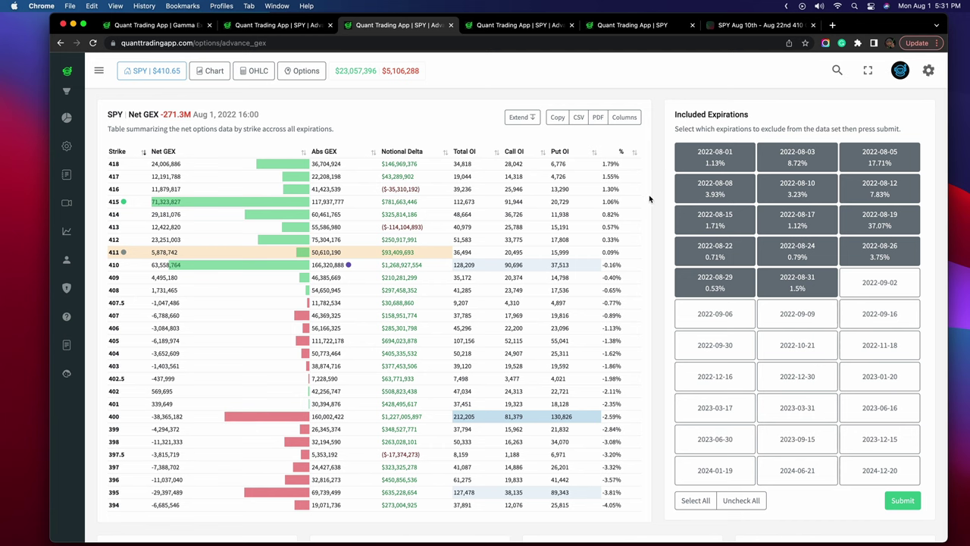
{"action": "left_click", "coordinate": [284, 30]}
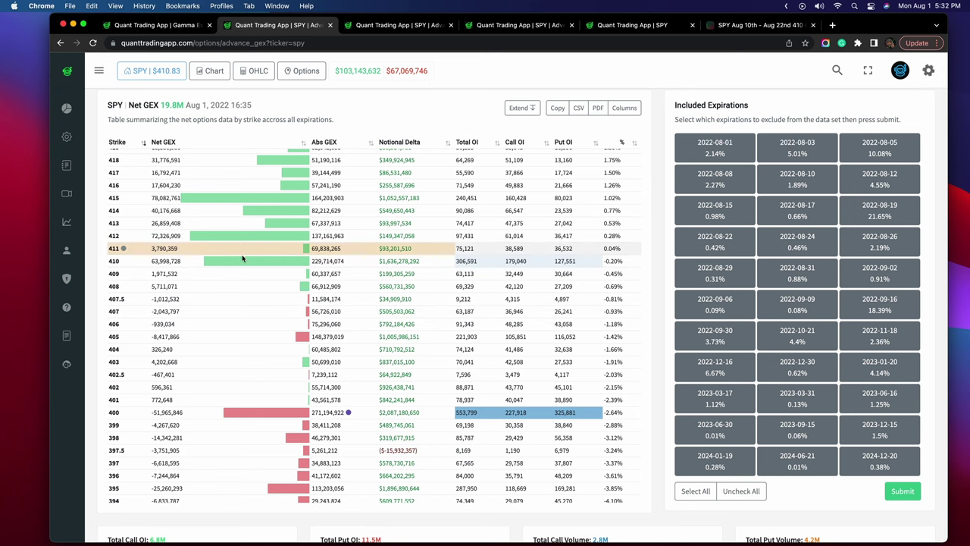
{"action": "scroll", "coordinate": [258, 272], "scroll_direction": "up", "scroll_amount": 1}
{"action": "scroll", "coordinate": [304, 250], "scroll_direction": "up", "scroll_amount": 1}
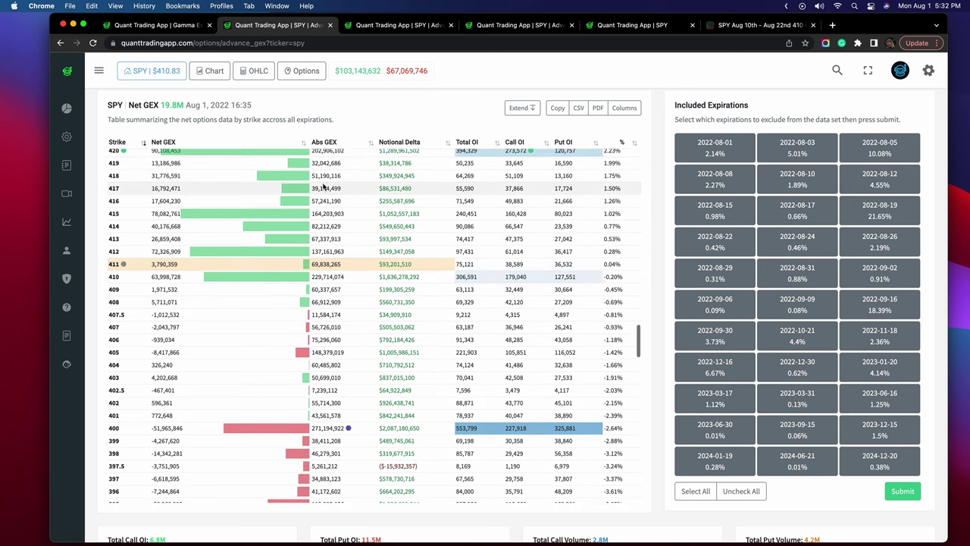
{"action": "left_click", "coordinate": [370, 29]}
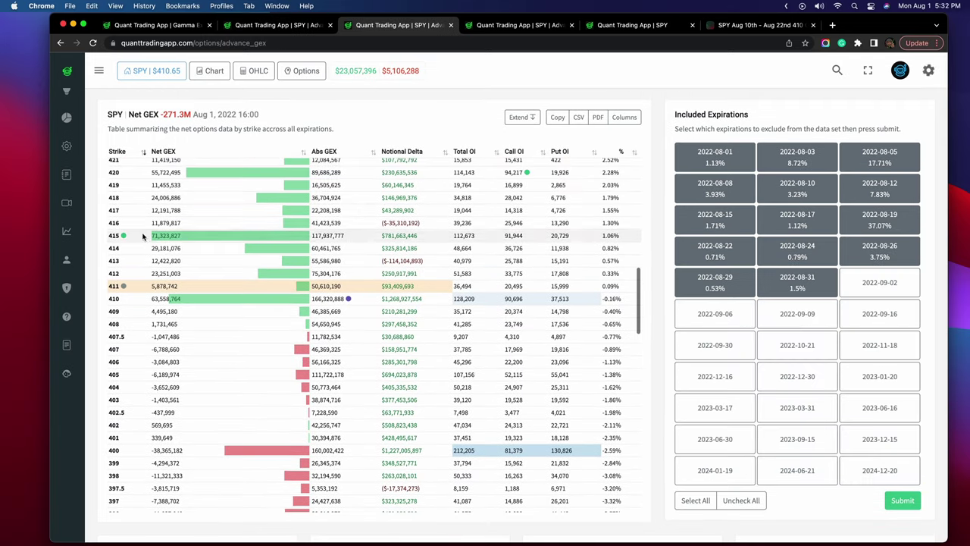
{"action": "left_click_drag", "start_coordinate": [85, 235], "coordinate": [121, 228]}
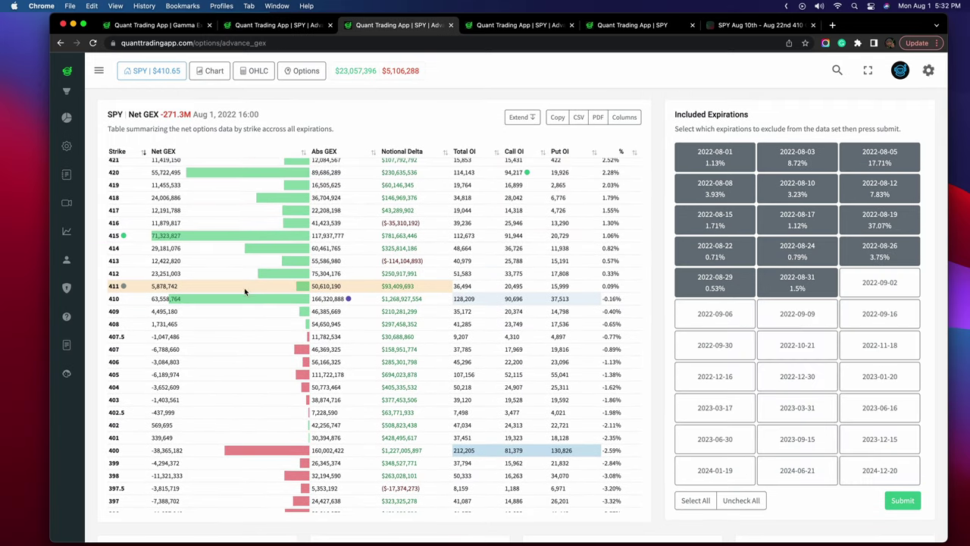
Step: Circle the 410 strike's net GEX, switch to Discord's income-spreads channel, and mark the 410 call legs on the enlarged SPY 410c calendar image
{"action": "mouse_move", "coordinate": [173, 289]}
{"action": "left_mouse_down"}
{"action": "mouse_move", "coordinate": [105, 312]}
{"action": "mouse_move", "coordinate": [209, 288]}
{"action": "mouse_move", "coordinate": [163, 285]}
{"action": "left_mouse_up"}
{"action": "key", "text": "ctrl+Right"}
{"action": "key", "text": "ctrl+Right"}
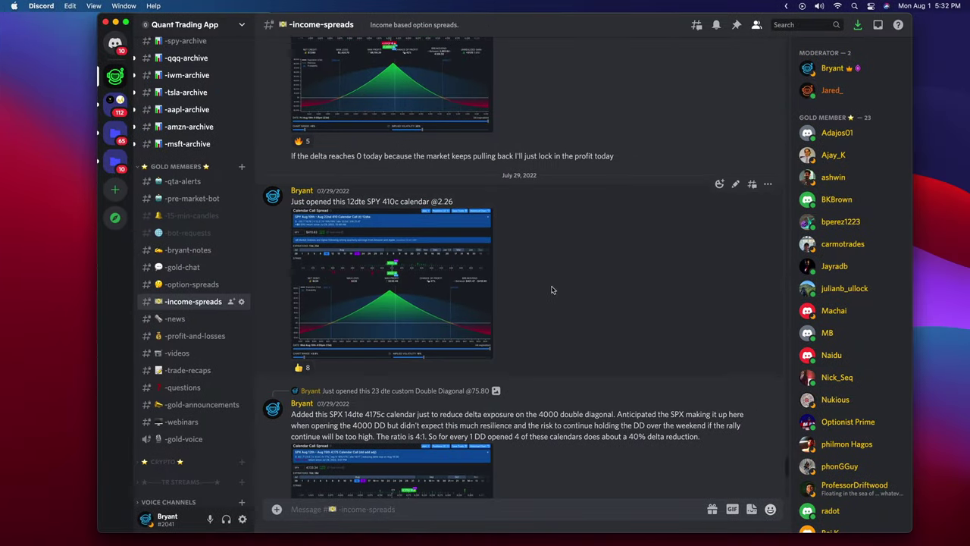
{"action": "scroll", "coordinate": [552, 289], "scroll_direction": "down", "scroll_amount": 1}
{"action": "left_click", "coordinate": [363, 237]}
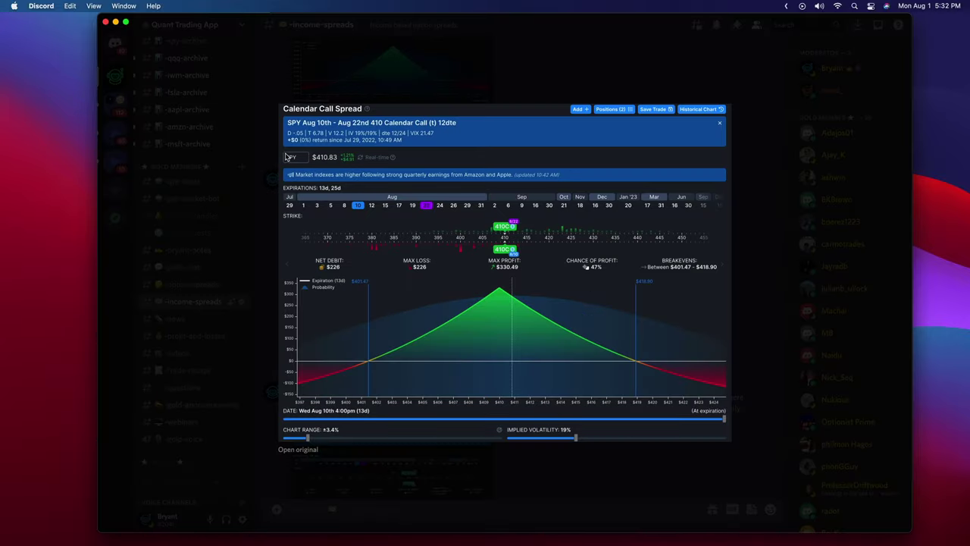
{"action": "mouse_move", "coordinate": [522, 212]}
{"action": "left_mouse_down"}
{"action": "mouse_move", "coordinate": [464, 252]}
{"action": "mouse_move", "coordinate": [530, 214]}
{"action": "mouse_move", "coordinate": [461, 228]}
{"action": "mouse_move", "coordinate": [511, 216]}
{"action": "left_mouse_up"}
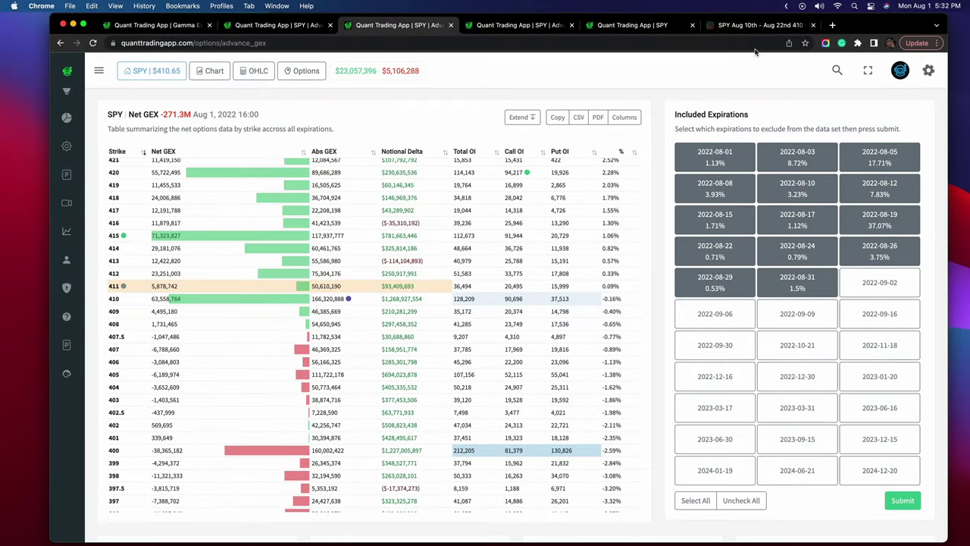
Step: Switch to the SPY 410 calendar in OptionStrat, set the payoff date to Fri Aug 5th 12:21am, and show profit/loss as a percentage
{"action": "left_click", "coordinate": [758, 25]}
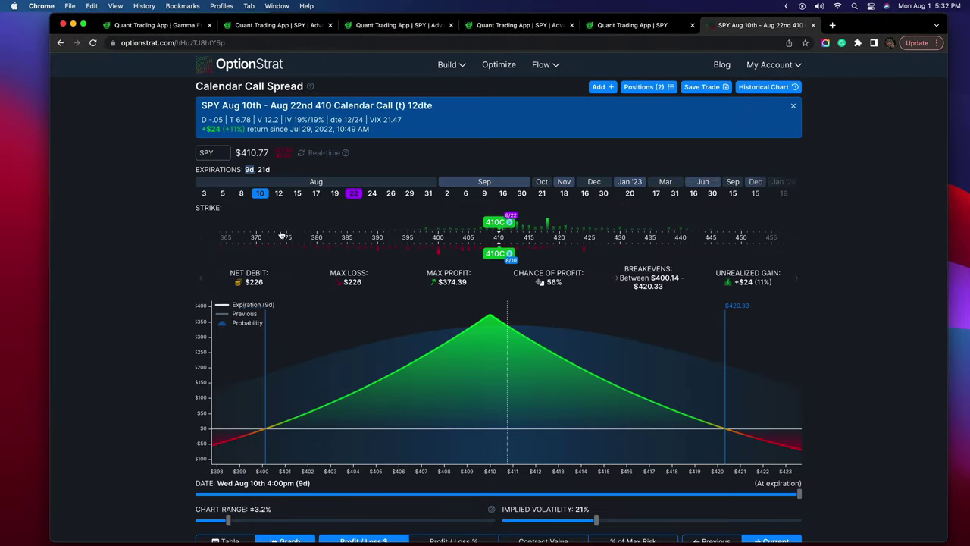
{"action": "left_click_drag", "start_coordinate": [228, 140], "coordinate": [249, 140]}
{"action": "scroll", "coordinate": [768, 453], "scroll_direction": "down", "scroll_amount": 1}
{"action": "left_click_drag", "start_coordinate": [798, 476], "coordinate": [419, 483]}
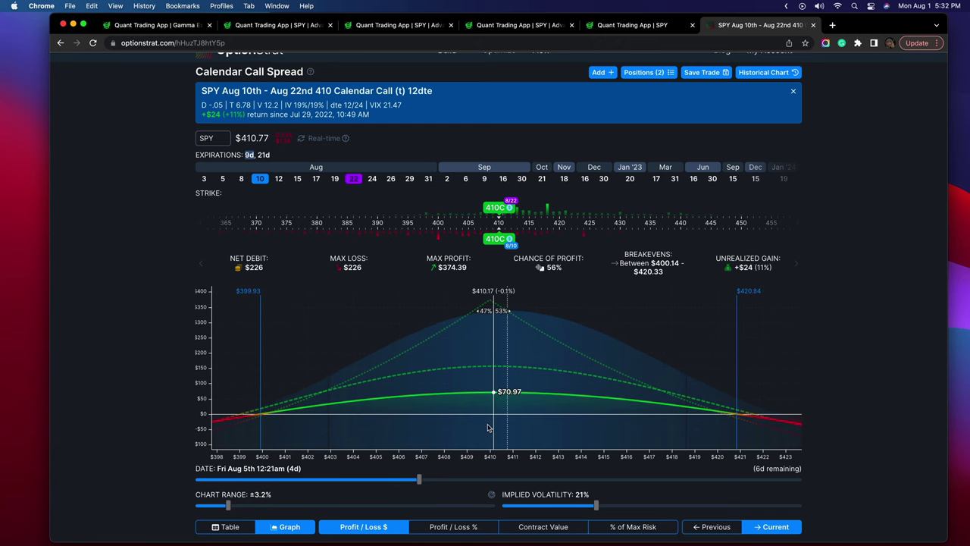
{"action": "left_click", "coordinate": [453, 526]}
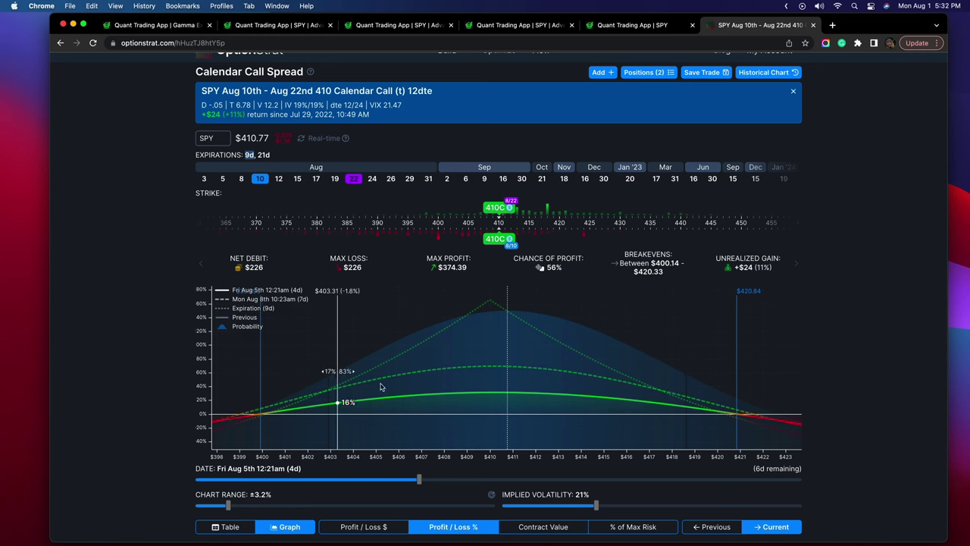
Step: Return the calendar's payoff date to expiration, Wed Aug 10th 4:00pm, and mark the upper-price end of the graph
{"action": "left_click_drag", "start_coordinate": [418, 480], "coordinate": [825, 481]}
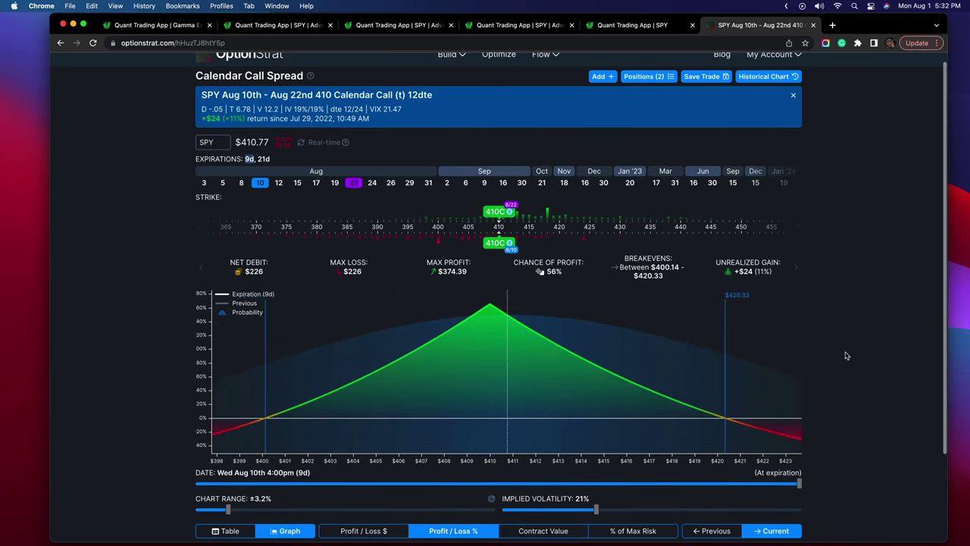
{"action": "scroll", "coordinate": [847, 357], "scroll_direction": "up", "scroll_amount": 1}
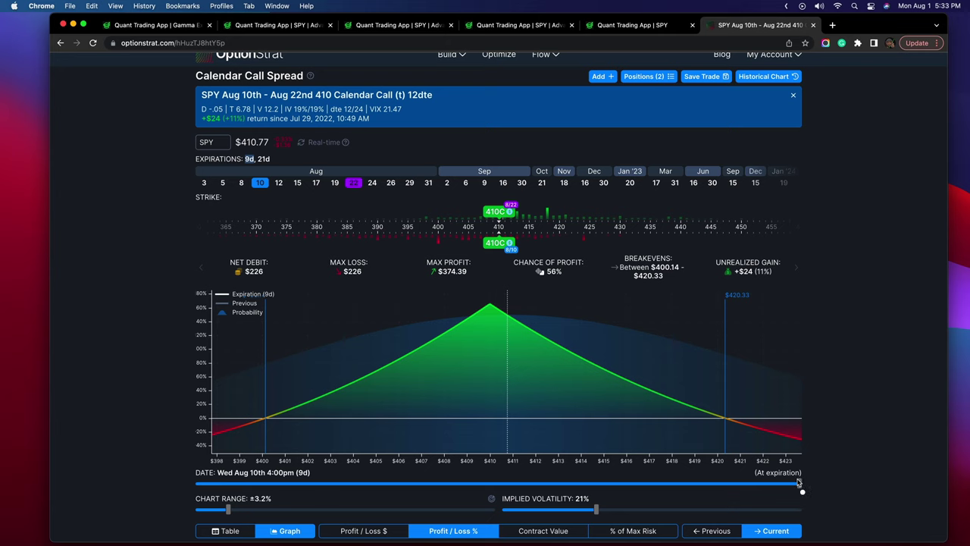
{"action": "mouse_move", "coordinate": [795, 454]}
{"action": "left_mouse_down"}
{"action": "mouse_move", "coordinate": [736, 489]}
{"action": "mouse_move", "coordinate": [796, 453]}
{"action": "left_mouse_up"}
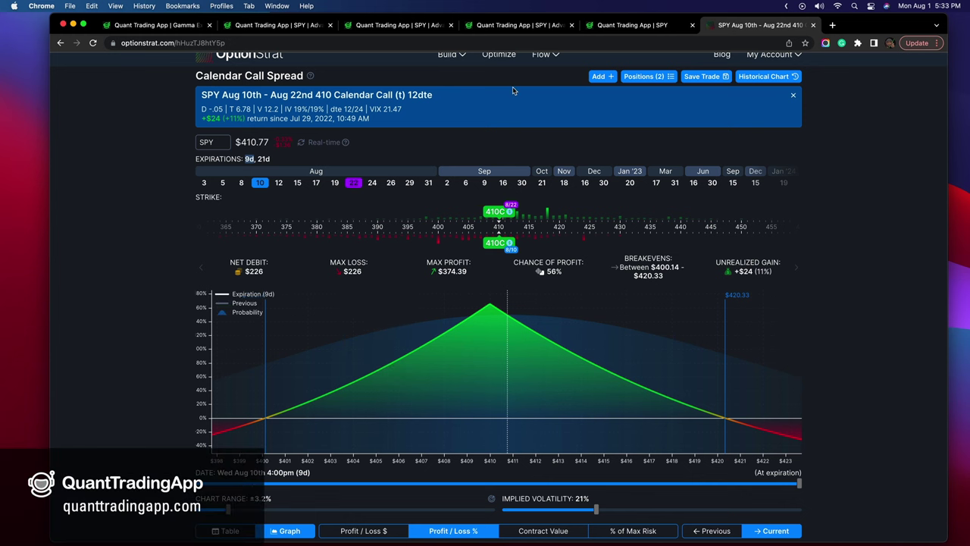
Step: Go back to the SPY net GEX table, underline the 409 and 408 strikes, circle the 400 row, and clear the drawings
{"action": "left_click", "coordinate": [399, 25]}
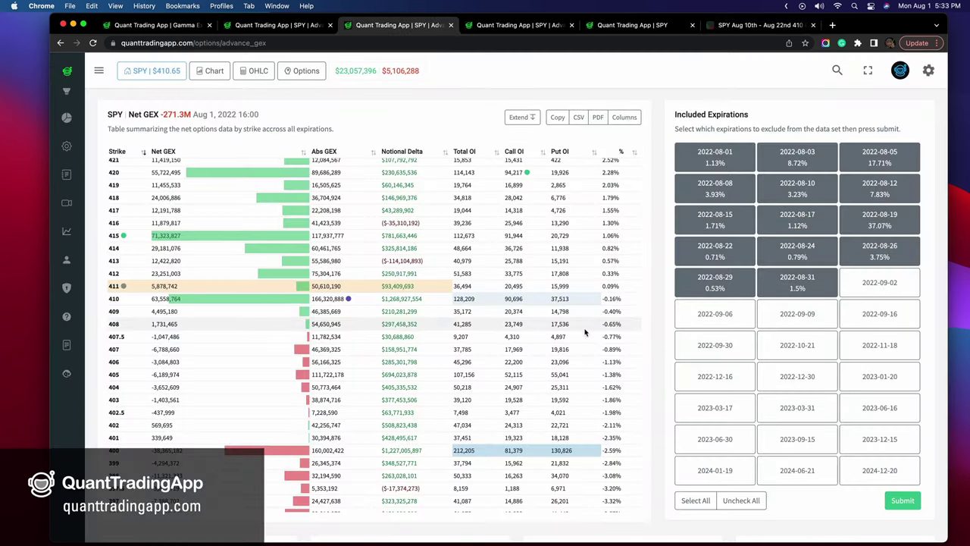
{"action": "scroll", "coordinate": [455, 319], "scroll_direction": "down", "scroll_amount": 1}
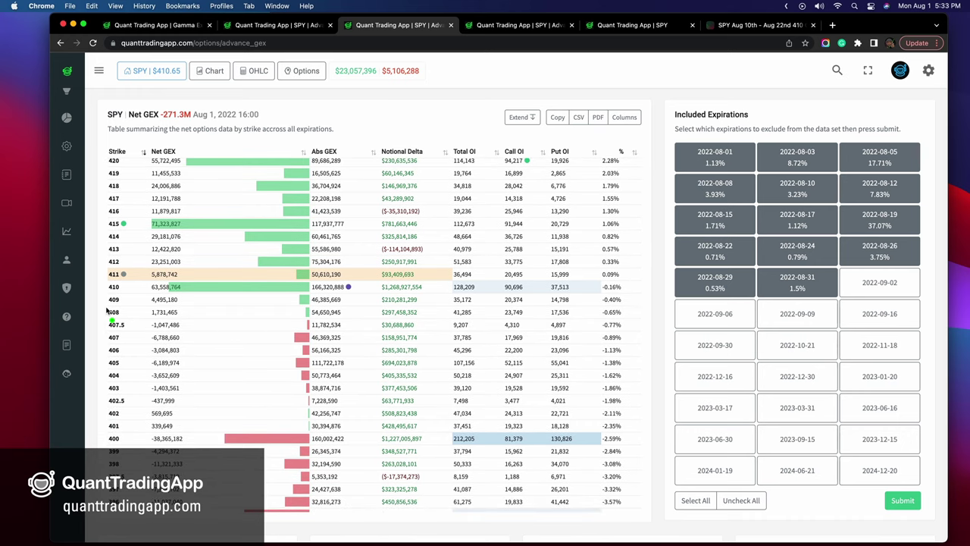
{"action": "left_click_drag", "start_coordinate": [106, 306], "coordinate": [234, 315]}
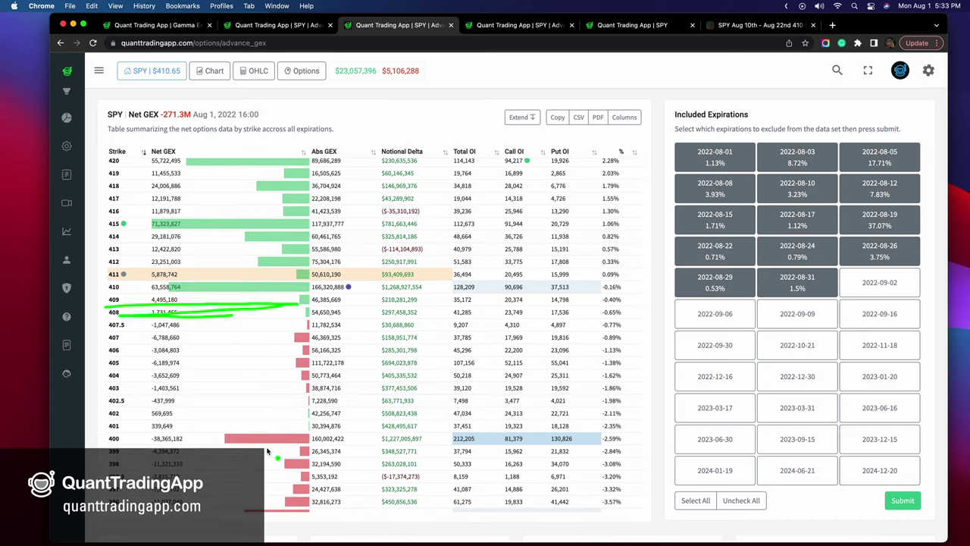
{"action": "mouse_move", "coordinate": [179, 426]}
{"action": "left_mouse_down"}
{"action": "mouse_move", "coordinate": [107, 429]}
{"action": "mouse_move", "coordinate": [100, 450]}
{"action": "mouse_move", "coordinate": [387, 453]}
{"action": "mouse_move", "coordinate": [142, 429]}
{"action": "left_mouse_up"}
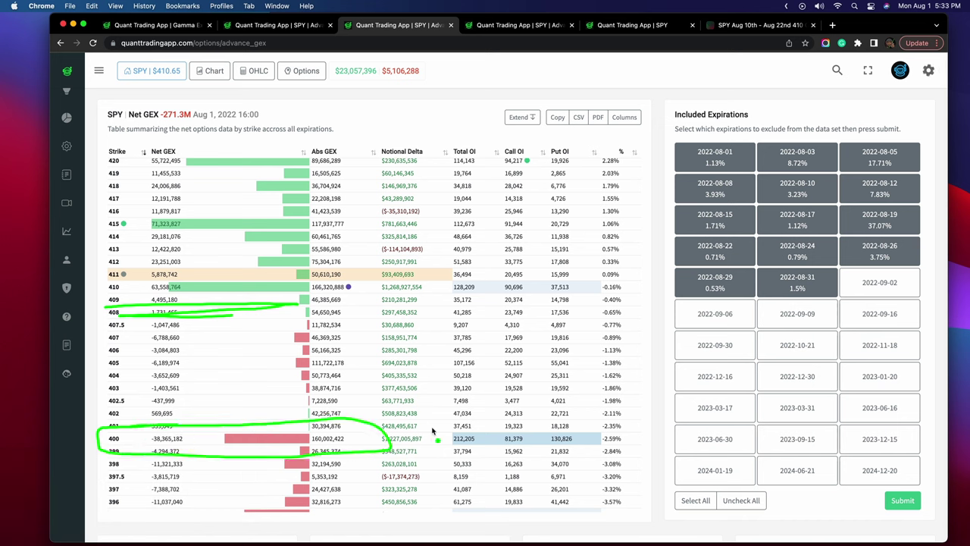
{"action": "key", "text": "Escape"}
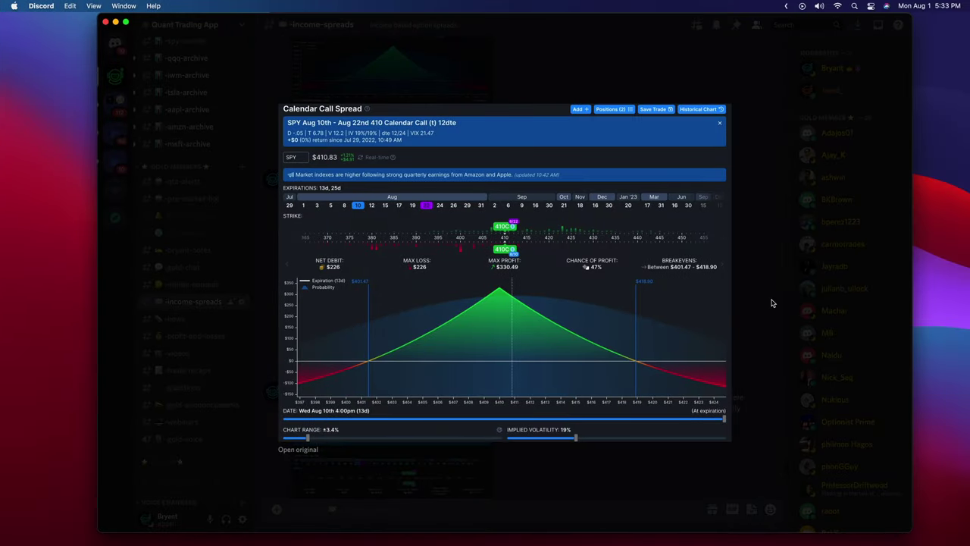
Step: Review the SPX 3950/4000/4050 long put butterfly image and its trade thesis in Discord's option-spreads channel
{"action": "left_click", "coordinate": [772, 303]}
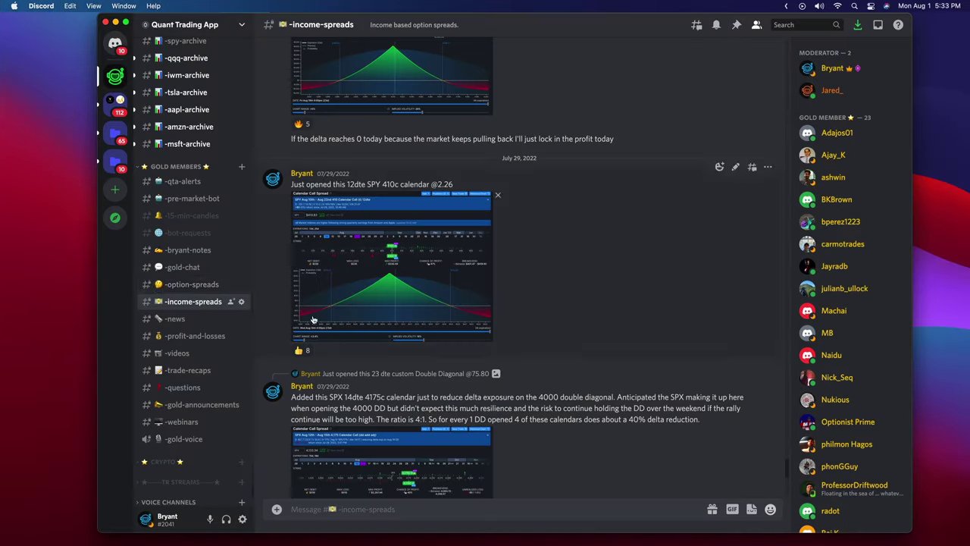
{"action": "left_click", "coordinate": [192, 284]}
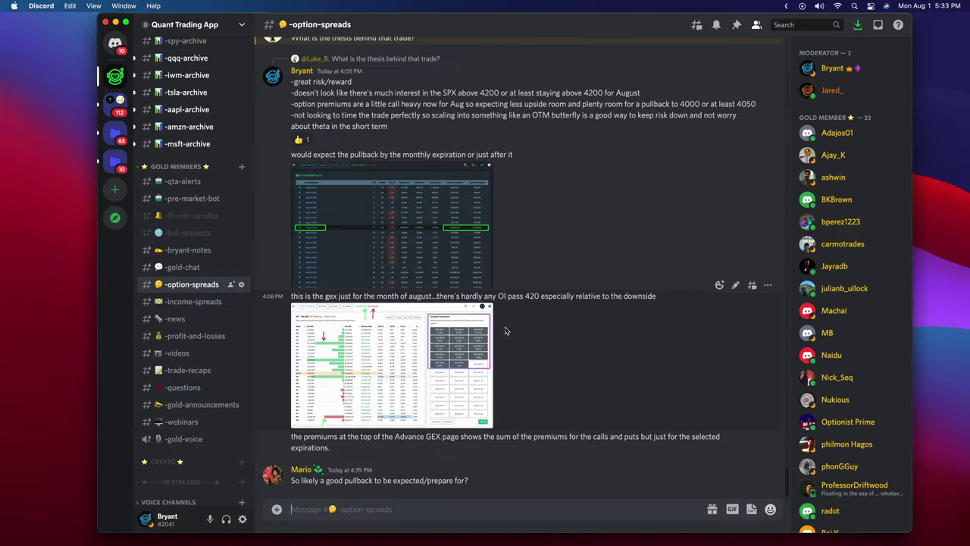
{"action": "scroll", "coordinate": [402, 303], "scroll_direction": "up", "scroll_amount": 5}
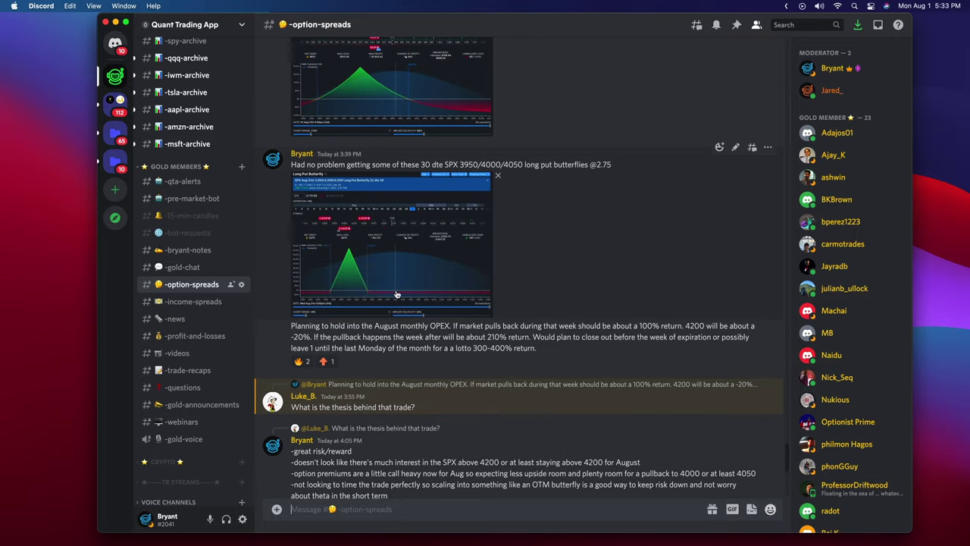
{"action": "left_click", "coordinate": [372, 261]}
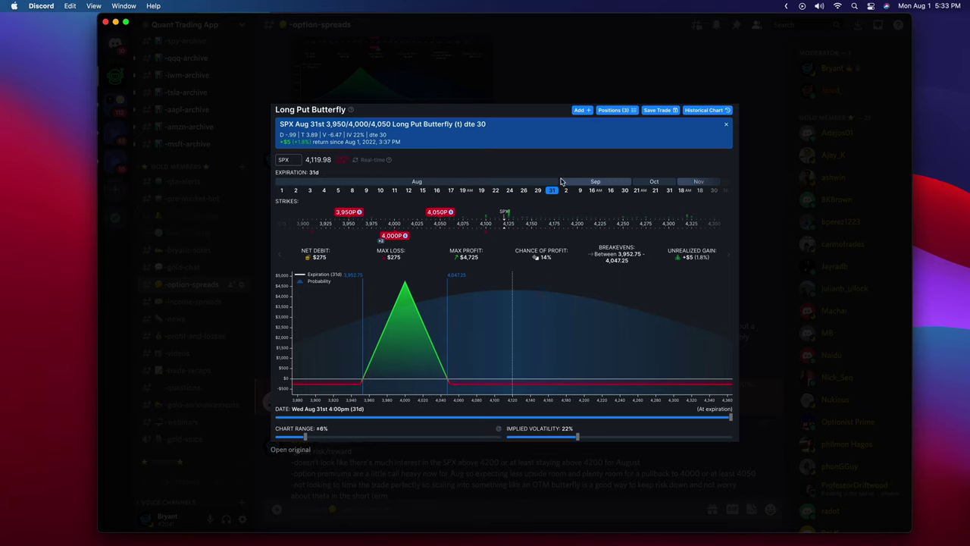
{"action": "left_click", "coordinate": [553, 74]}
{"action": "scroll", "coordinate": [549, 336], "scroll_direction": "down", "scroll_amount": 3}
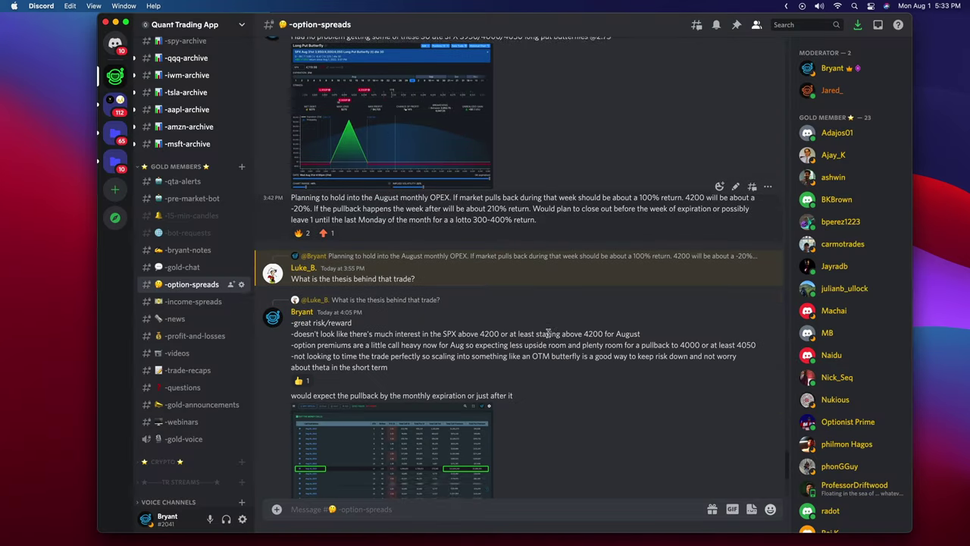
{"action": "scroll", "coordinate": [548, 336], "scroll_direction": "down", "scroll_amount": 2}
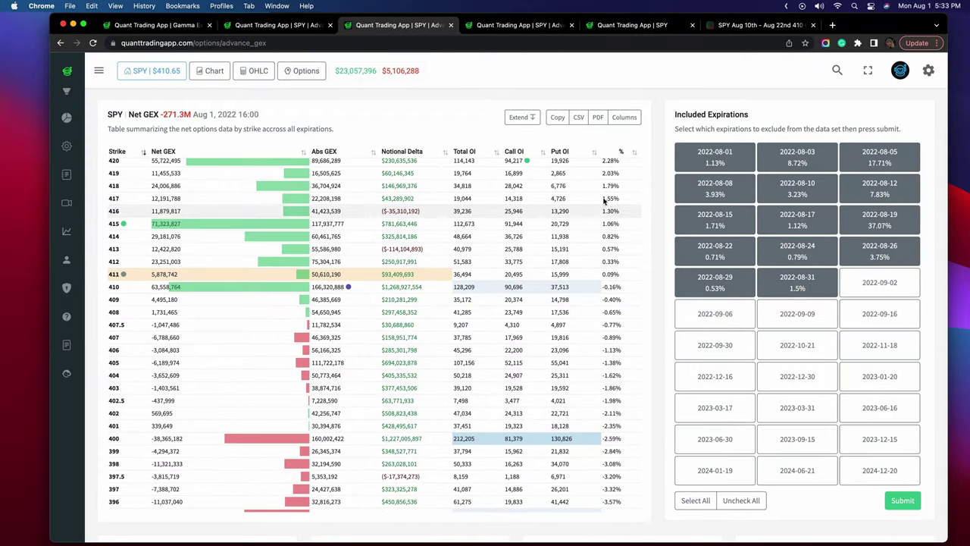
Step: Return to the net GEX table, circle the 420 strike, and mark the total open interest at the strikes above it
{"action": "scroll", "coordinate": [210, 271], "scroll_direction": "up", "scroll_amount": 2}
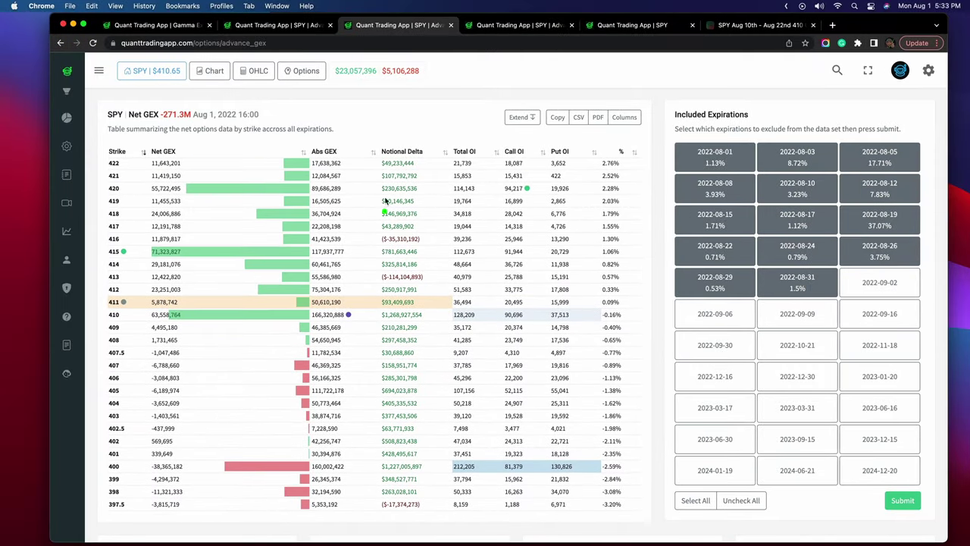
{"action": "scroll", "coordinate": [267, 212], "scroll_direction": "up", "scroll_amount": 3}
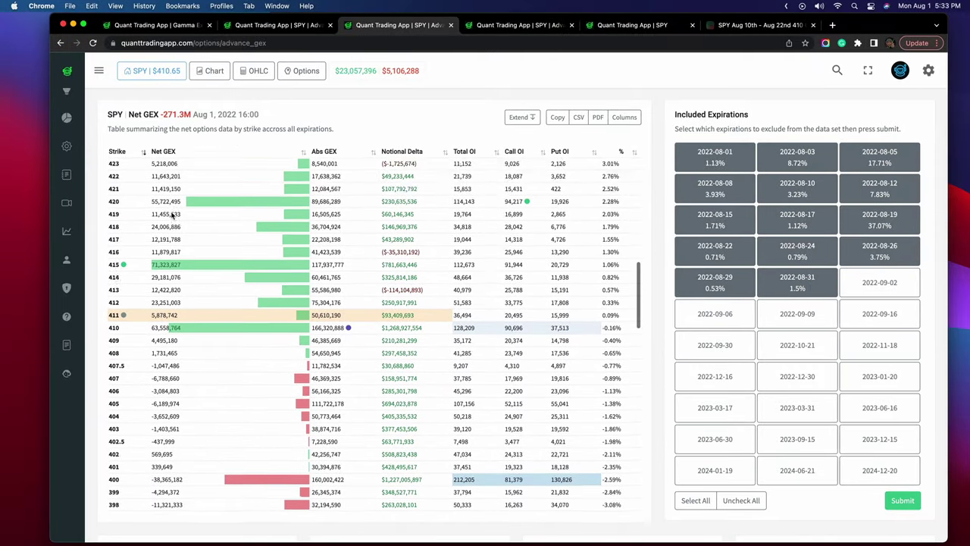
{"action": "mouse_move", "coordinate": [126, 221]}
{"action": "left_mouse_down"}
{"action": "mouse_move", "coordinate": [135, 238]}
{"action": "mouse_move", "coordinate": [121, 222]}
{"action": "left_mouse_up"}
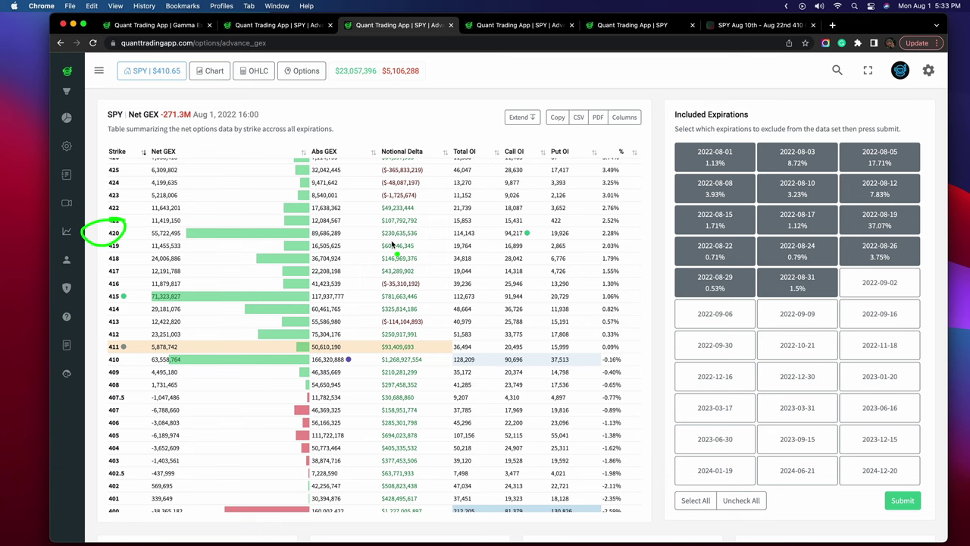
{"action": "scroll", "coordinate": [396, 245], "scroll_direction": "up", "scroll_amount": 8}
{"action": "mouse_move", "coordinate": [468, 196]}
{"action": "left_mouse_down"}
{"action": "mouse_move", "coordinate": [444, 206]}
{"action": "mouse_move", "coordinate": [498, 220]}
{"action": "mouse_move", "coordinate": [449, 201]}
{"action": "left_mouse_up"}
{"action": "left_click", "coordinate": [481, 276]}
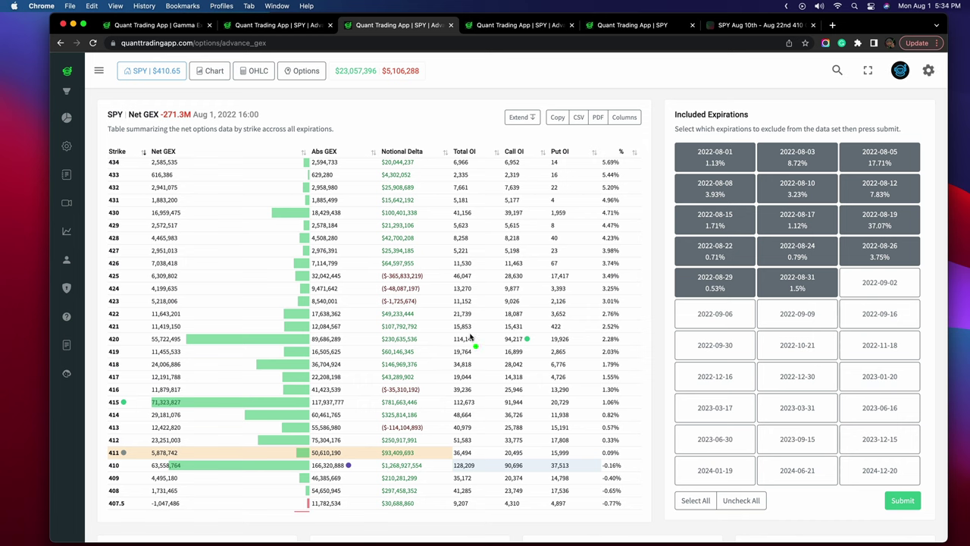
Step: Circle the 420 strike with its total and call OI, plus the call OI at 425 and 430, and outline the higher strikes
{"action": "mouse_move", "coordinate": [447, 335]}
{"action": "left_mouse_down"}
{"action": "mouse_move", "coordinate": [476, 351]}
{"action": "mouse_move", "coordinate": [525, 351]}
{"action": "mouse_move", "coordinate": [453, 332]}
{"action": "left_mouse_up"}
{"action": "mouse_move", "coordinate": [522, 267]}
{"action": "left_mouse_down"}
{"action": "mouse_move", "coordinate": [496, 288]}
{"action": "mouse_move", "coordinate": [527, 269]}
{"action": "left_mouse_up"}
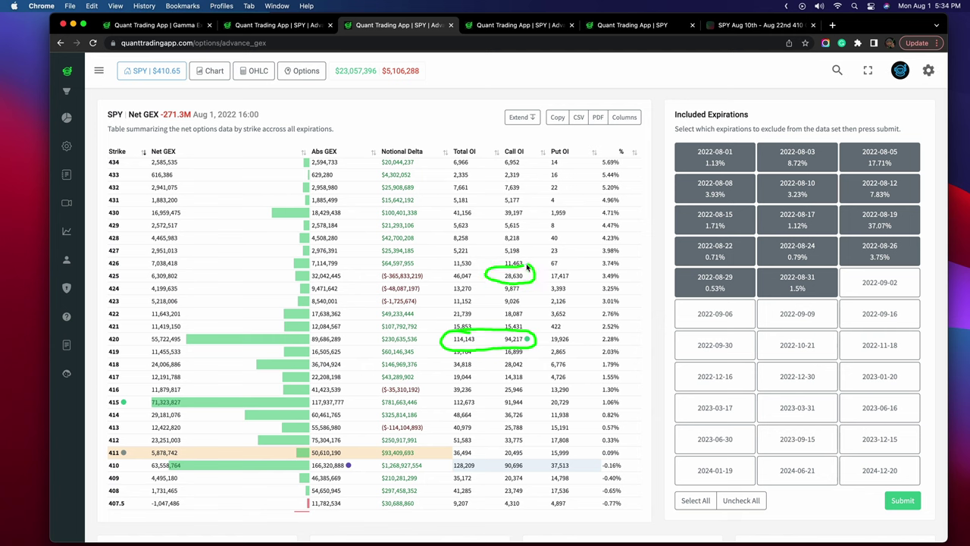
{"action": "mouse_move", "coordinate": [520, 209]}
{"action": "left_mouse_down"}
{"action": "mouse_move", "coordinate": [493, 219]}
{"action": "mouse_move", "coordinate": [529, 225]}
{"action": "mouse_move", "coordinate": [503, 203]}
{"action": "mouse_move", "coordinate": [493, 224]}
{"action": "mouse_move", "coordinate": [534, 216]}
{"action": "left_mouse_up"}
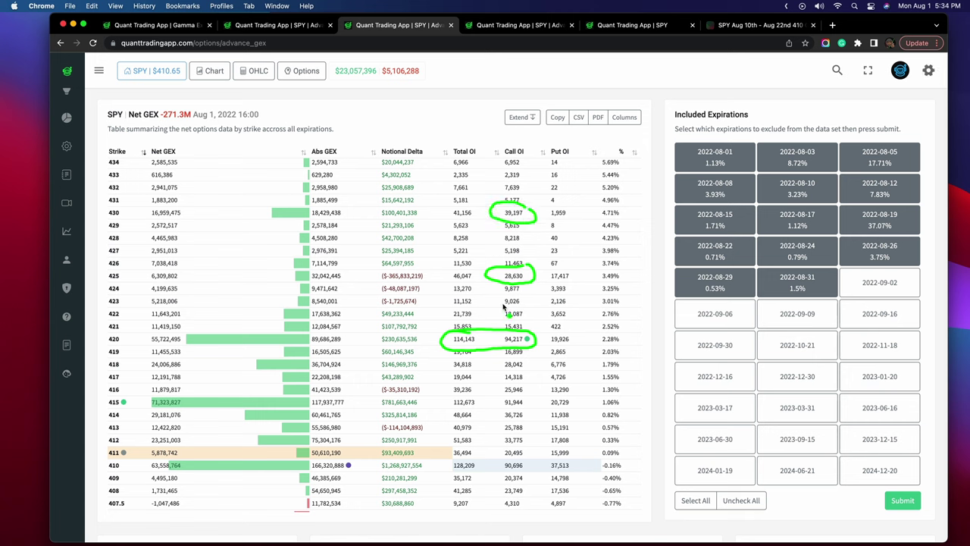
{"action": "left_click_drag", "start_coordinate": [120, 331], "coordinate": [102, 342]}
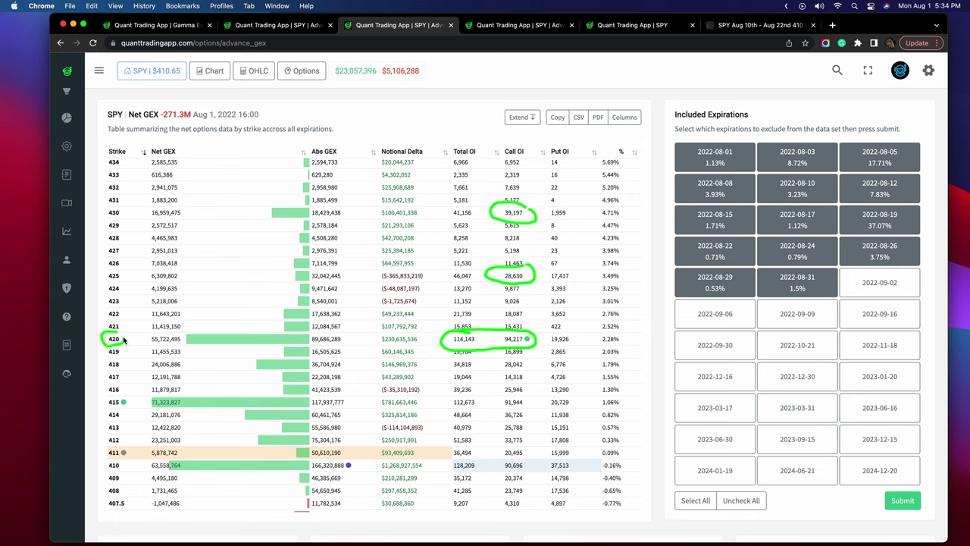
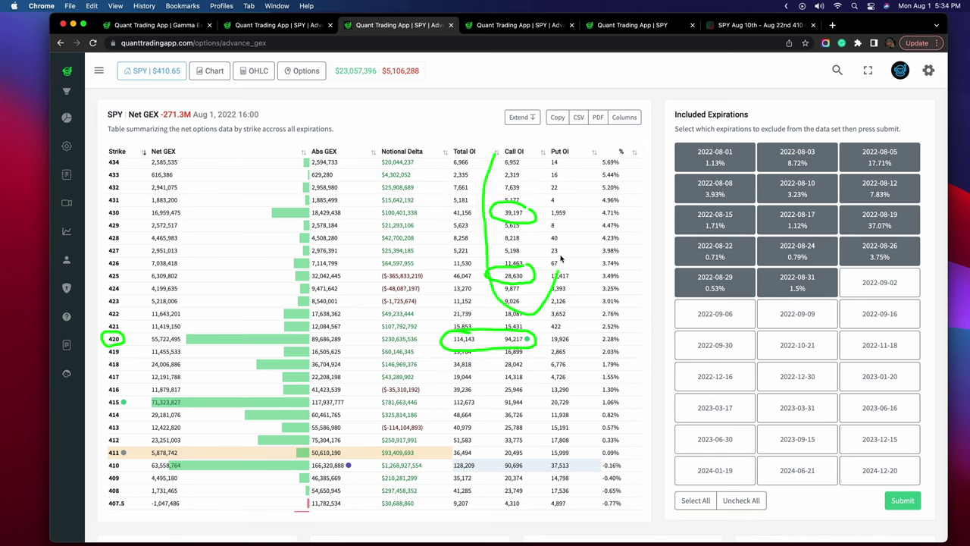
Step: Examine open interest and net GEX from the highest strikes down to the 360s in the August table, and view the net GEX chart
{"action": "scroll", "coordinate": [521, 212], "scroll_direction": "up", "scroll_amount": 10}
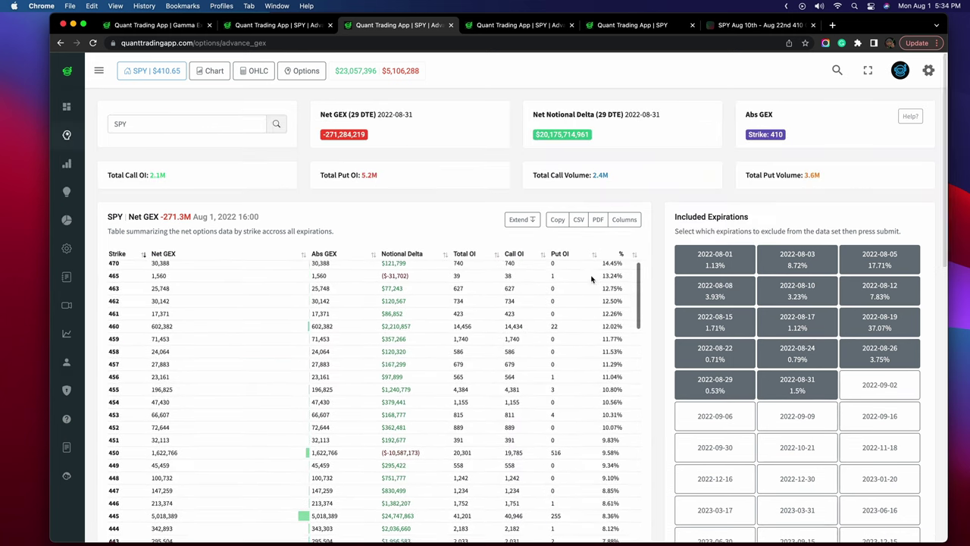
{"action": "scroll", "coordinate": [591, 278], "scroll_direction": "down", "scroll_amount": 5}
{"action": "scroll", "coordinate": [640, 226], "scroll_direction": "up", "scroll_amount": 5}
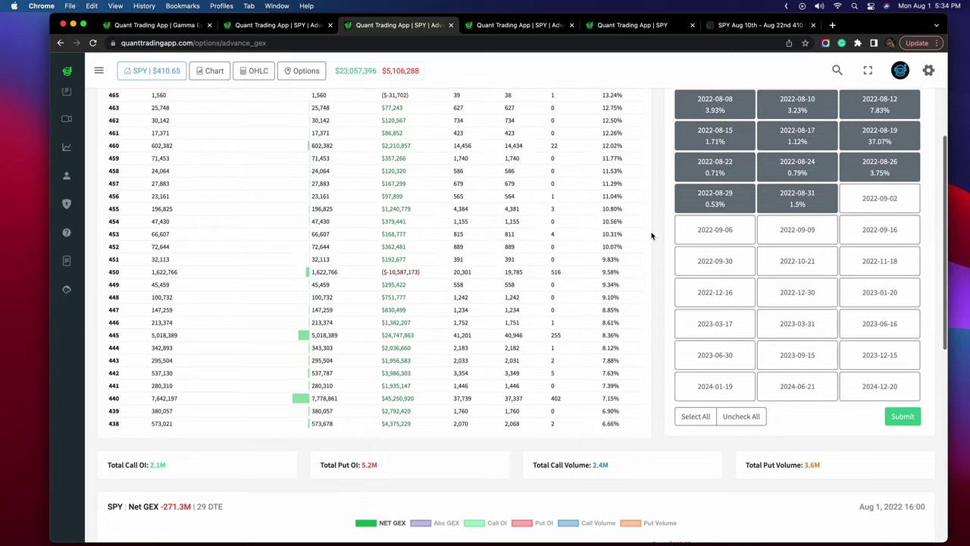
{"action": "scroll", "coordinate": [644, 235], "scroll_direction": "down", "scroll_amount": 10}
{"action": "scroll", "coordinate": [479, 319], "scroll_direction": "down", "scroll_amount": 5}
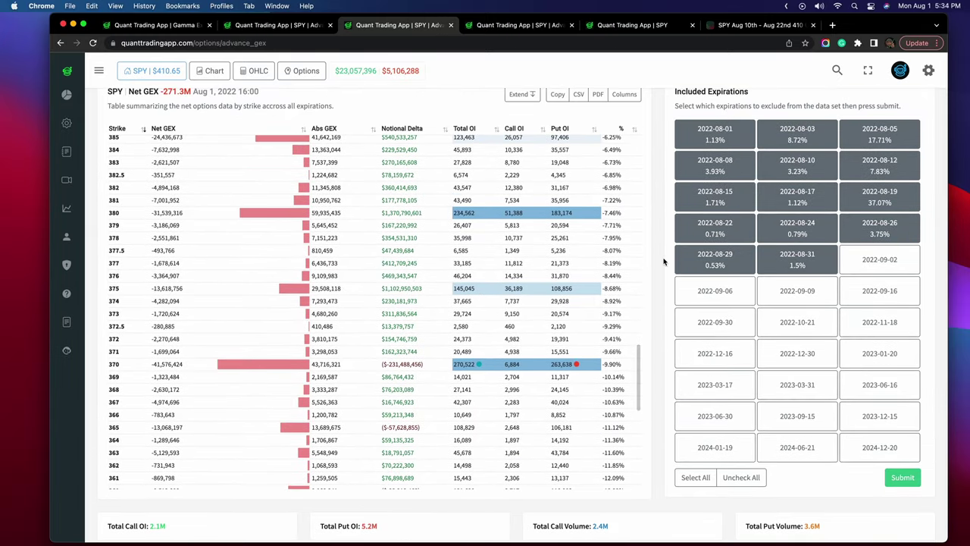
{"action": "scroll", "coordinate": [664, 266], "scroll_direction": "up", "scroll_amount": 1}
{"action": "scroll", "coordinate": [508, 345], "scroll_direction": "up", "scroll_amount": 5}
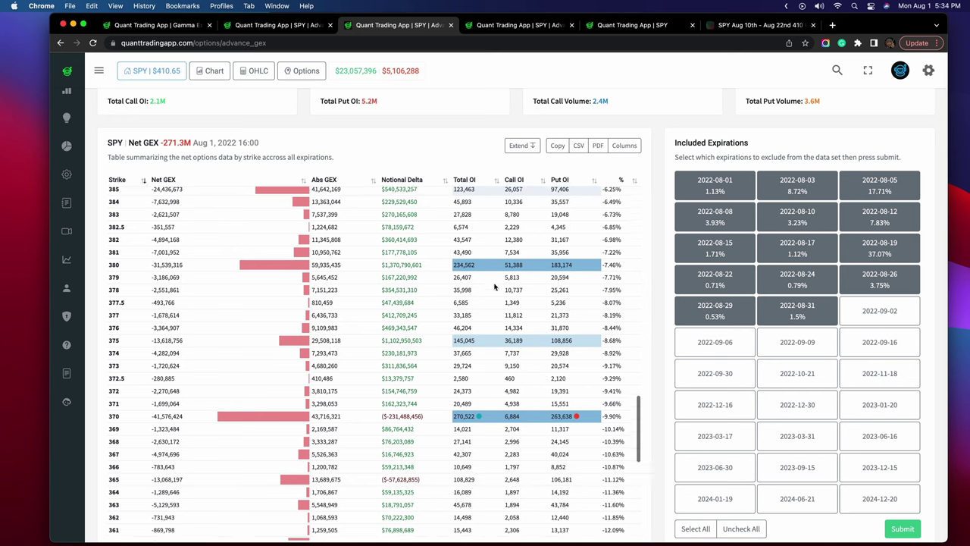
{"action": "scroll", "coordinate": [496, 351], "scroll_direction": "up", "scroll_amount": 10}
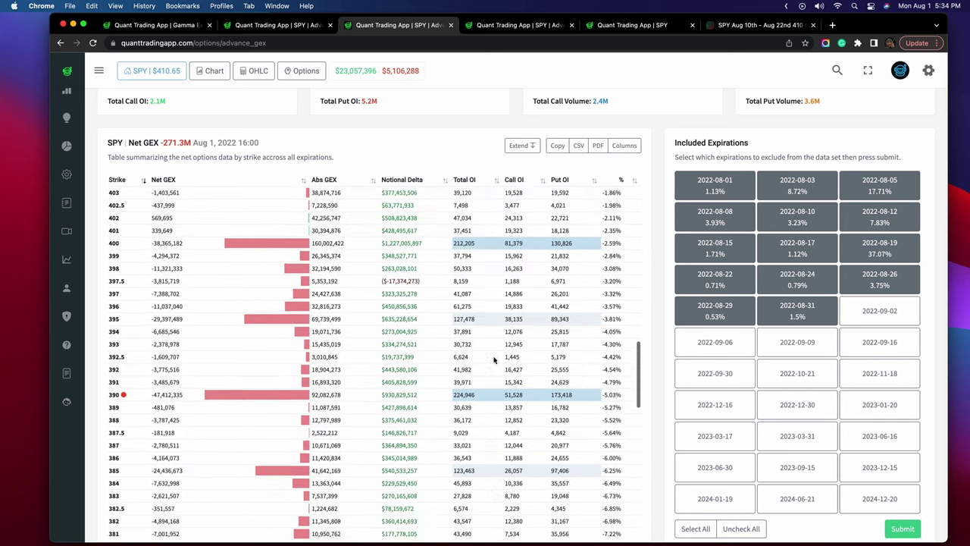
{"action": "scroll", "coordinate": [482, 354], "scroll_direction": "up", "scroll_amount": 5}
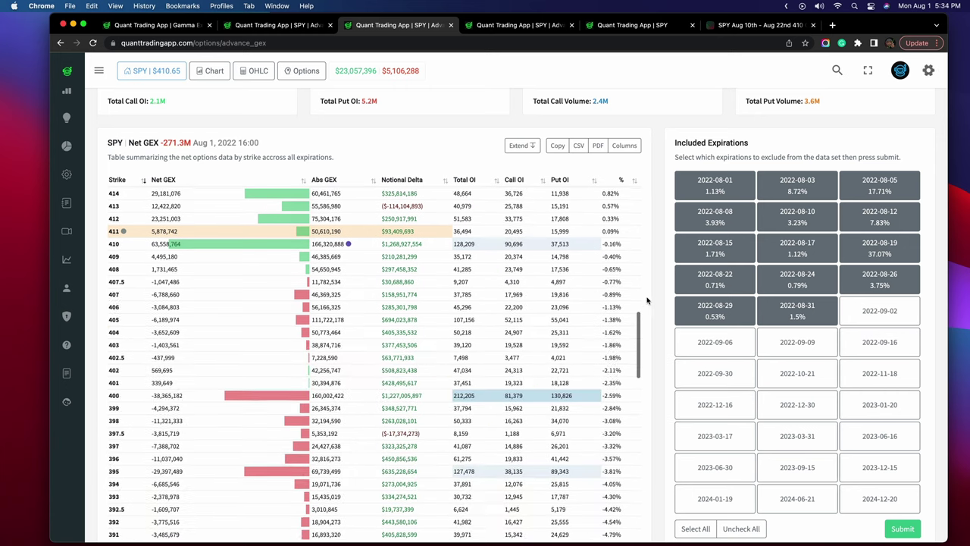
{"action": "scroll", "coordinate": [646, 299], "scroll_direction": "down", "scroll_amount": 10}
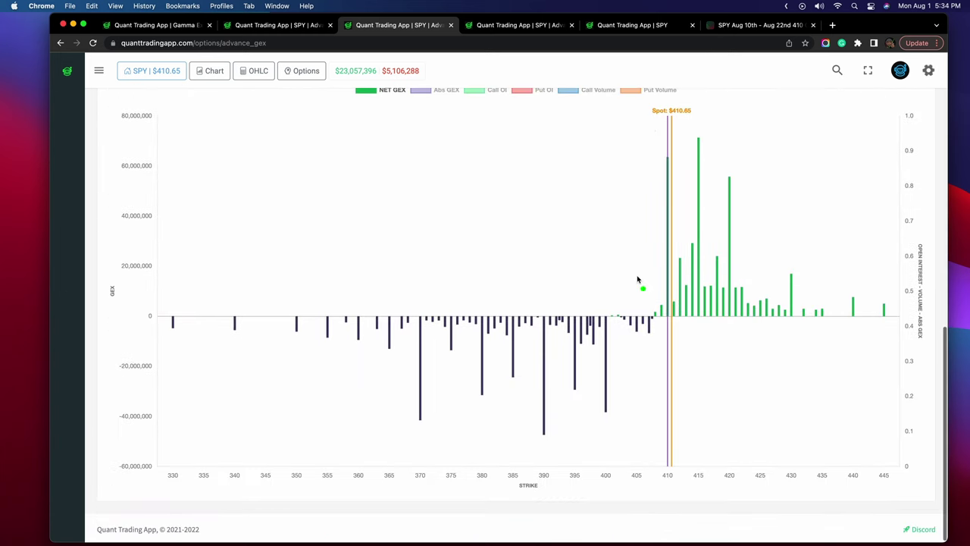
Step: Mark the net GEX bars on both sides of the spot price and view the details for strikes 415 and 420
{"action": "mouse_move", "coordinate": [641, 291]}
{"action": "left_mouse_down"}
{"action": "mouse_move", "coordinate": [427, 284]}
{"action": "mouse_move", "coordinate": [329, 403]}
{"action": "mouse_move", "coordinate": [636, 385]}
{"action": "mouse_move", "coordinate": [635, 311]}
{"action": "left_mouse_up"}
{"action": "key", "text": "Escape"}
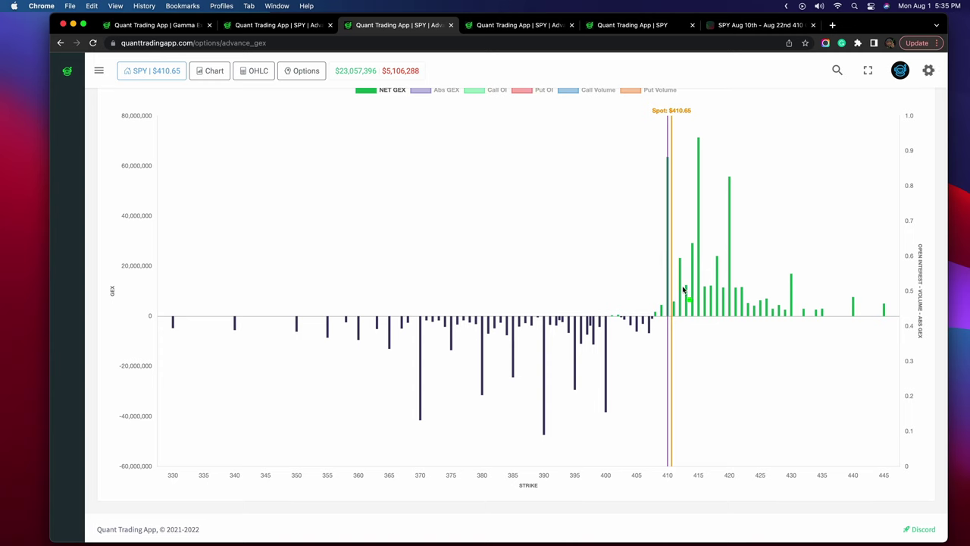
{"action": "mouse_move", "coordinate": [683, 288]}
{"action": "left_mouse_down"}
{"action": "mouse_move", "coordinate": [826, 279]}
{"action": "mouse_move", "coordinate": [793, 314]}
{"action": "left_mouse_up"}
{"action": "key", "text": "Escape"}
{"action": "mouse_move", "coordinate": [698, 166]}
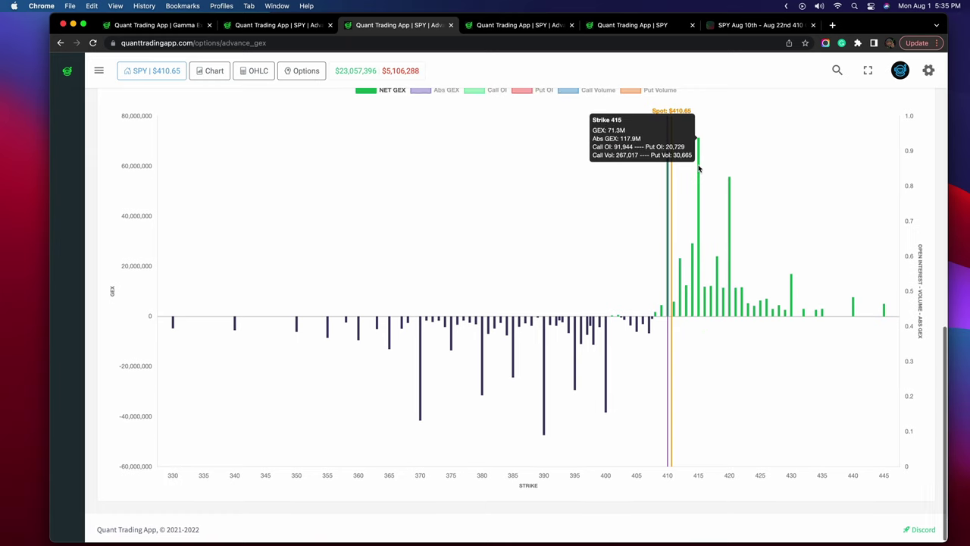
{"action": "scroll", "coordinate": [699, 175], "scroll_direction": "up", "scroll_amount": 1}
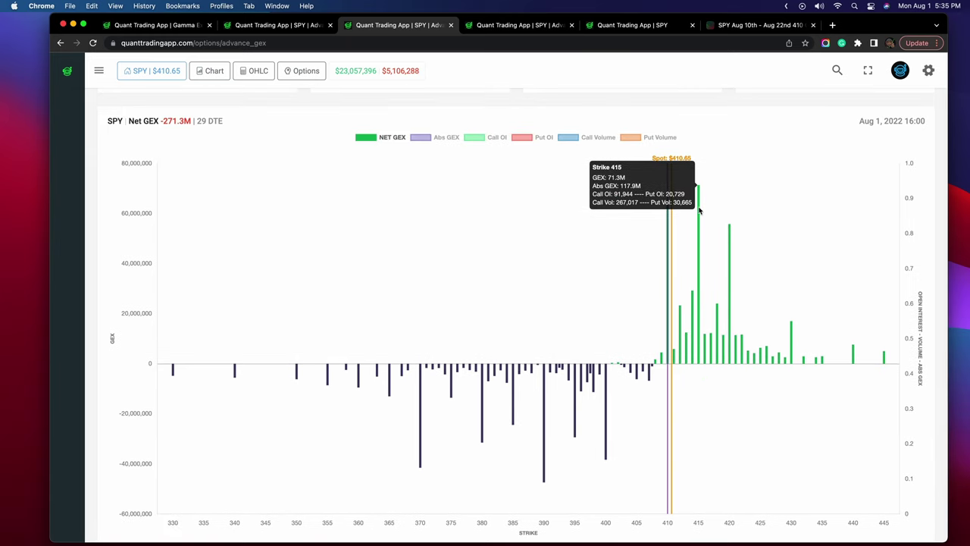
{"action": "mouse_move", "coordinate": [727, 239]}
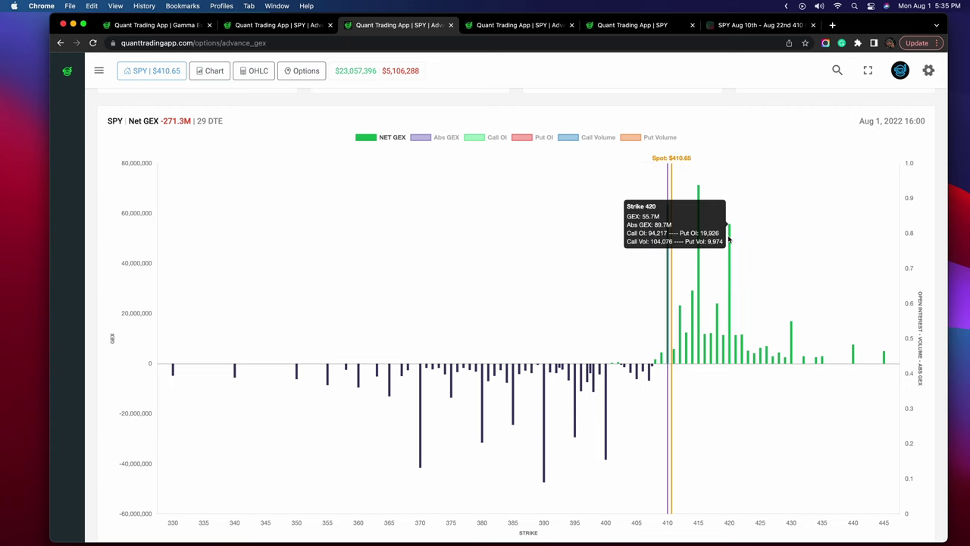
Step: Display Abs GEX instead of net GEX on the chart, circle the peaks at 410 and 400, and mark the 415 peak
{"action": "left_click", "coordinate": [387, 140]}
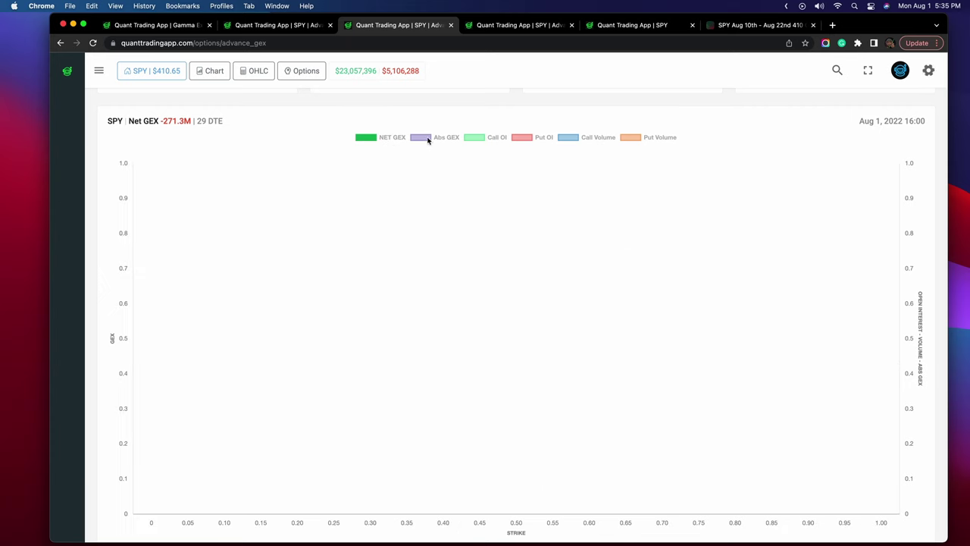
{"action": "left_click", "coordinate": [437, 138]}
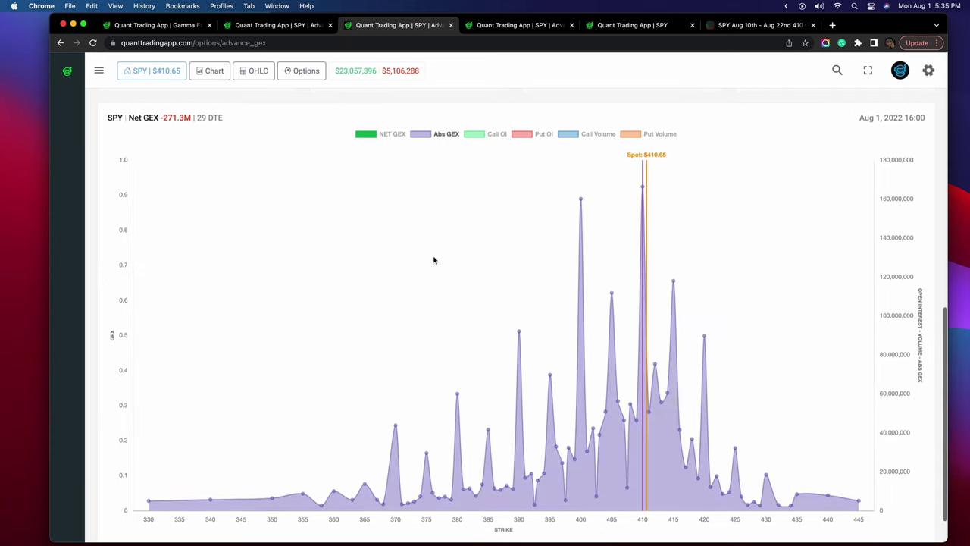
{"action": "scroll", "coordinate": [434, 258], "scroll_direction": "down", "scroll_amount": 1}
{"action": "mouse_move", "coordinate": [652, 180]}
{"action": "left_mouse_down"}
{"action": "mouse_move", "coordinate": [622, 180]}
{"action": "mouse_move", "coordinate": [671, 180]}
{"action": "mouse_move", "coordinate": [644, 173]}
{"action": "mouse_move", "coordinate": [569, 190]}
{"action": "mouse_move", "coordinate": [578, 182]}
{"action": "left_mouse_up"}
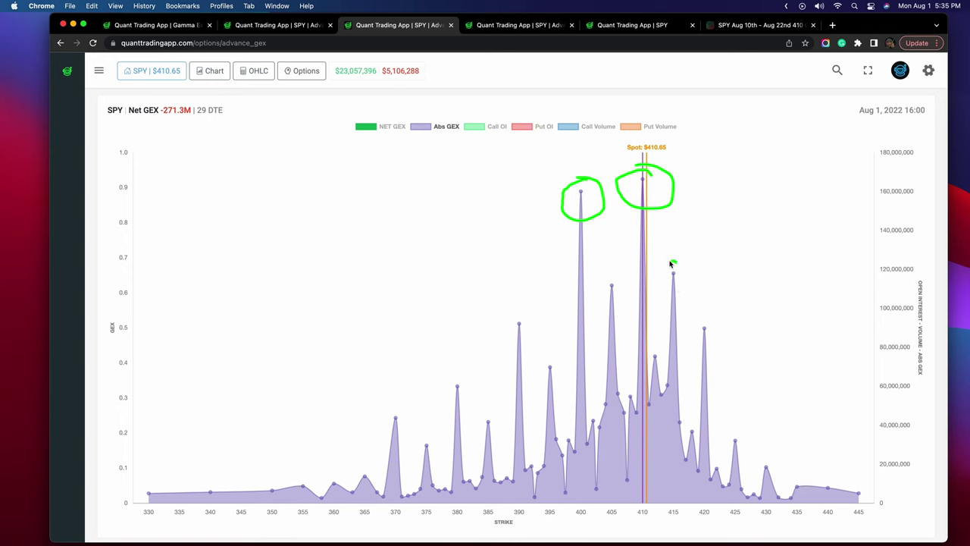
{"action": "left_click_drag", "start_coordinate": [671, 263], "coordinate": [672, 264]}
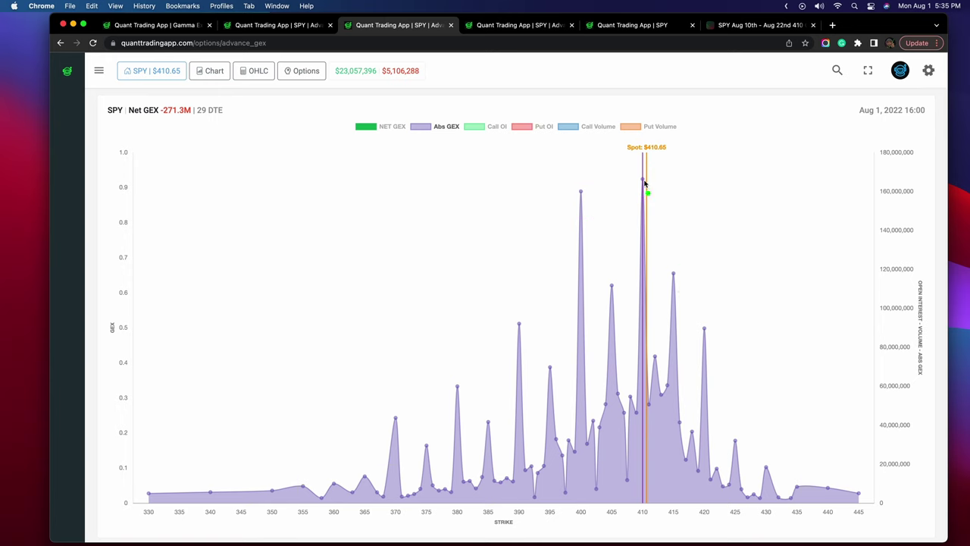
Step: Outline the Abs GEX range between the 400 and 410 peaks, and circle the 415 and 420 peaks separately
{"action": "mouse_move", "coordinate": [650, 172]}
{"action": "left_mouse_down"}
{"action": "mouse_move", "coordinate": [569, 220]}
{"action": "mouse_move", "coordinate": [611, 336]}
{"action": "mouse_move", "coordinate": [660, 248]}
{"action": "mouse_move", "coordinate": [648, 177]}
{"action": "mouse_move", "coordinate": [599, 166]}
{"action": "mouse_move", "coordinate": [566, 245]}
{"action": "mouse_move", "coordinate": [626, 275]}
{"action": "mouse_move", "coordinate": [653, 223]}
{"action": "mouse_move", "coordinate": [641, 162]}
{"action": "left_mouse_up"}
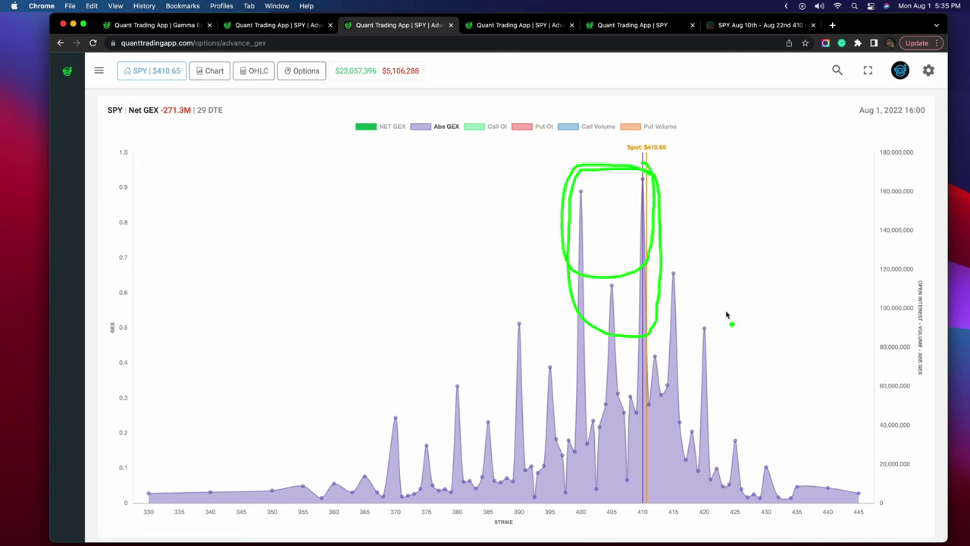
{"action": "key", "text": "Escape"}
{"action": "mouse_move", "coordinate": [695, 262]}
{"action": "left_mouse_down"}
{"action": "mouse_move", "coordinate": [656, 316]}
{"action": "mouse_move", "coordinate": [697, 255]}
{"action": "left_mouse_up"}
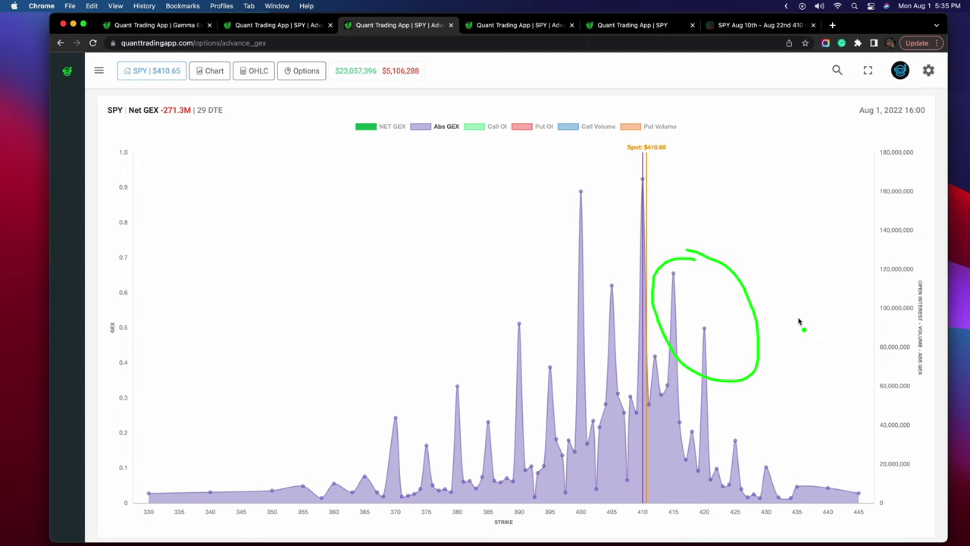
{"action": "key", "text": "Escape"}
Step: Return to the totals above the chart and underline the total put OI and total call OI
{"action": "scroll", "coordinate": [732, 305], "scroll_direction": "up", "scroll_amount": 5}
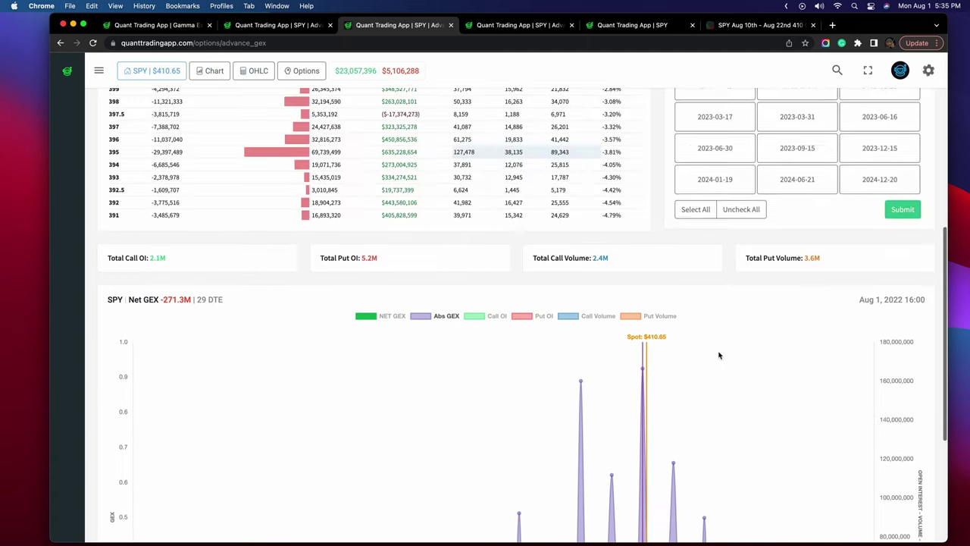
{"action": "scroll", "coordinate": [720, 355], "scroll_direction": "up", "scroll_amount": 3}
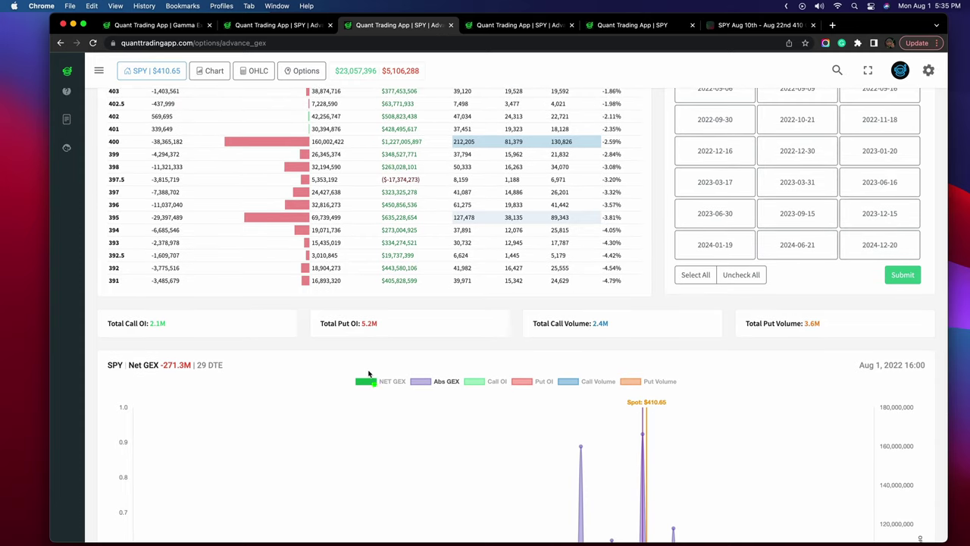
{"action": "left_click_drag", "start_coordinate": [312, 332], "coordinate": [398, 326]}
{"action": "left_click_drag", "start_coordinate": [110, 341], "coordinate": [182, 338]}
{"action": "scroll", "coordinate": [645, 356], "scroll_direction": "up", "scroll_amount": 8}
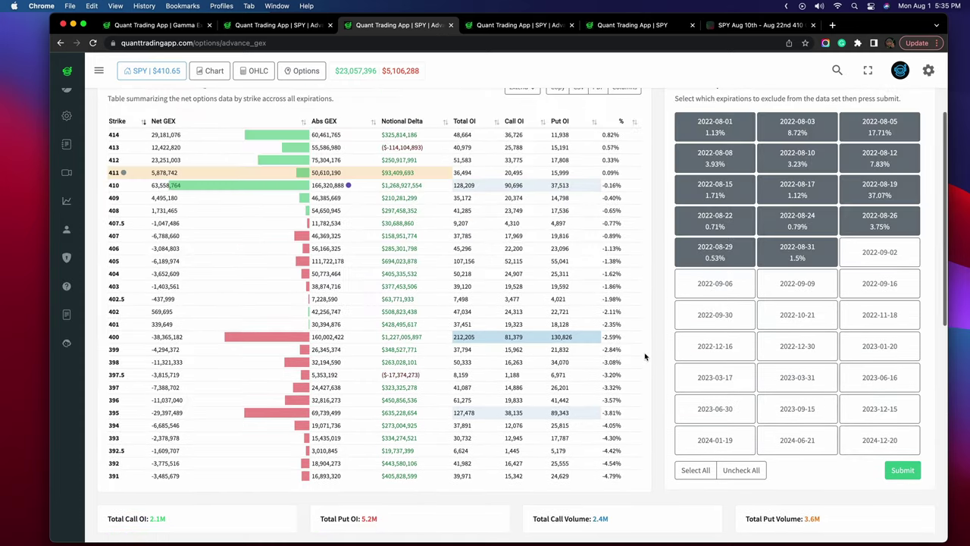
Step: Mark the net GEX values just above spot in the table, and the open interest at the higher strikes
{"action": "scroll", "coordinate": [645, 356], "scroll_direction": "up", "scroll_amount": 5}
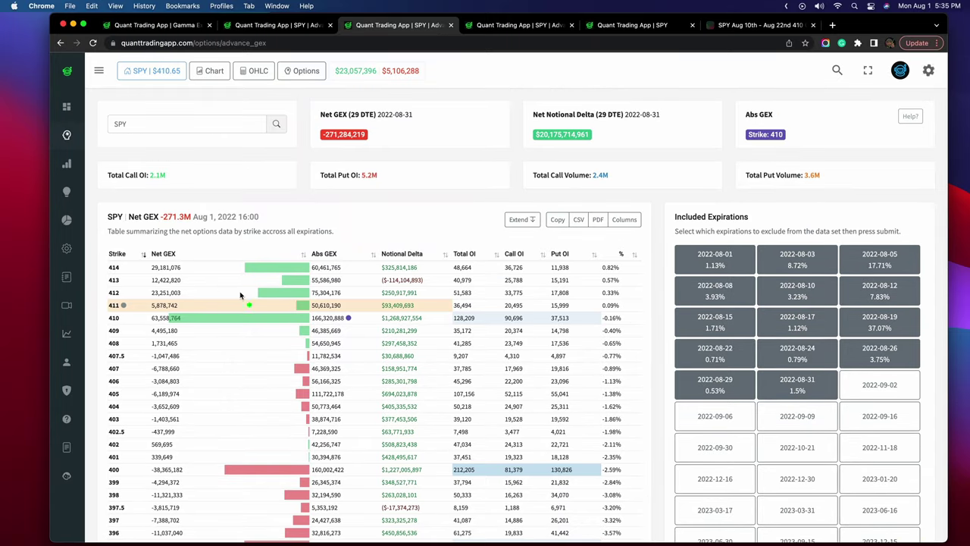
{"action": "mouse_move", "coordinate": [191, 292]}
{"action": "left_mouse_down"}
{"action": "mouse_move", "coordinate": [97, 294]}
{"action": "mouse_move", "coordinate": [159, 331]}
{"action": "mouse_move", "coordinate": [369, 326]}
{"action": "mouse_move", "coordinate": [207, 279]}
{"action": "left_mouse_up"}
{"action": "scroll", "coordinate": [394, 364], "scroll_direction": "up", "scroll_amount": 5}
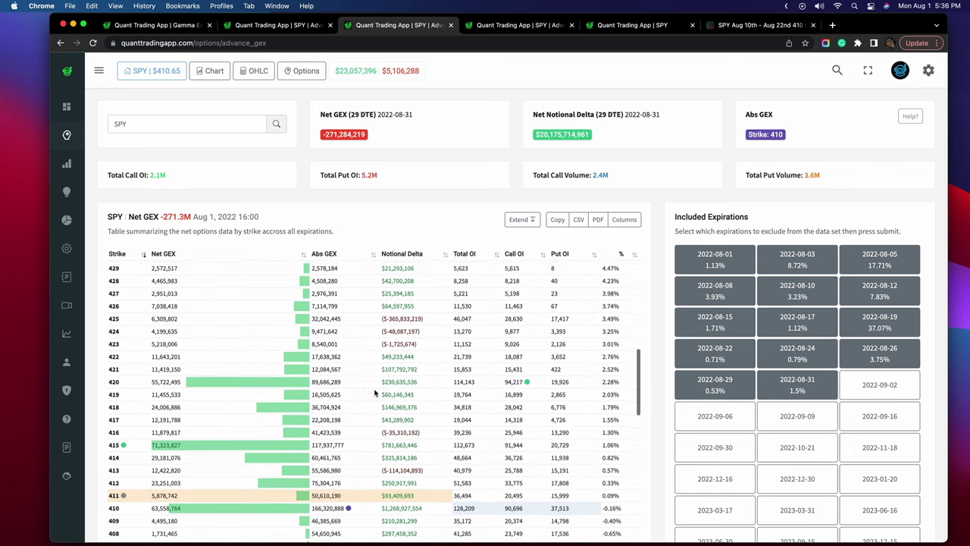
{"action": "mouse_move", "coordinate": [562, 323]}
{"action": "left_mouse_down"}
{"action": "mouse_move", "coordinate": [558, 287]}
{"action": "mouse_move", "coordinate": [461, 299]}
{"action": "mouse_move", "coordinate": [565, 311]}
{"action": "mouse_move", "coordinate": [522, 273]}
{"action": "left_mouse_up"}
Step: Show call and put volume instead of Abs GEX, circle the call volume peaks at 413 and 415, and view strike 413's details
{"action": "scroll", "coordinate": [605, 300], "scroll_direction": "down", "scroll_amount": 10}
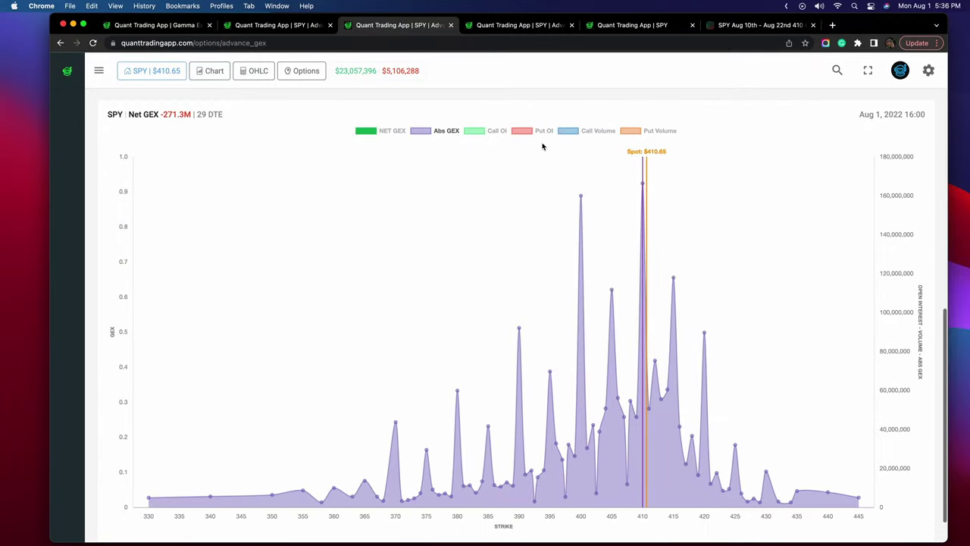
{"action": "left_click", "coordinate": [596, 132]}
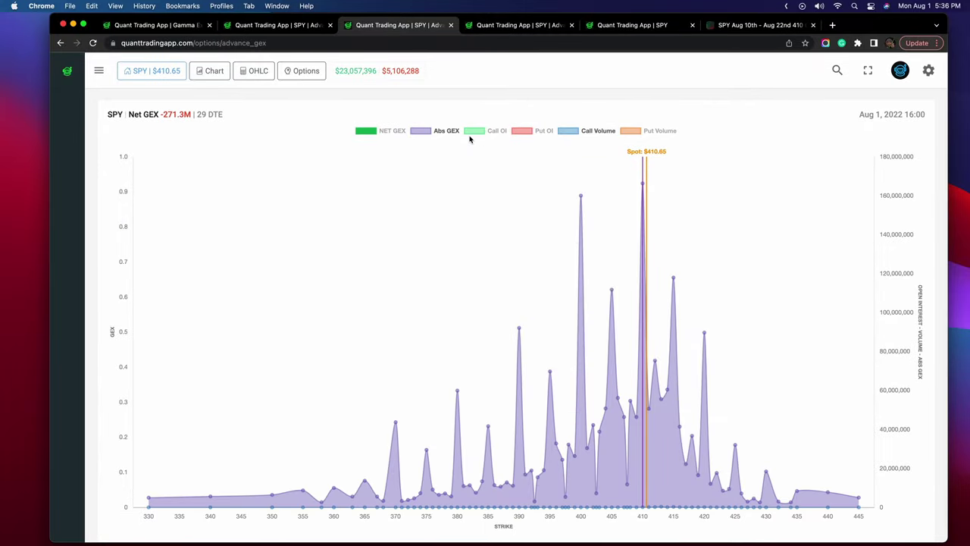
{"action": "left_click", "coordinate": [452, 133]}
{"action": "left_click", "coordinate": [659, 132]}
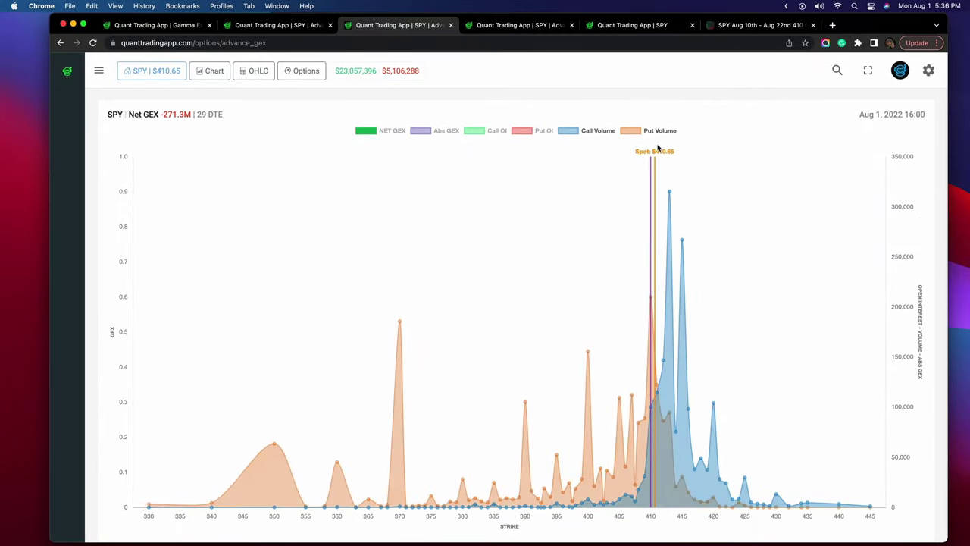
{"action": "mouse_move", "coordinate": [686, 182]}
{"action": "left_mouse_down"}
{"action": "mouse_move", "coordinate": [660, 198]}
{"action": "mouse_move", "coordinate": [677, 195]}
{"action": "left_mouse_up"}
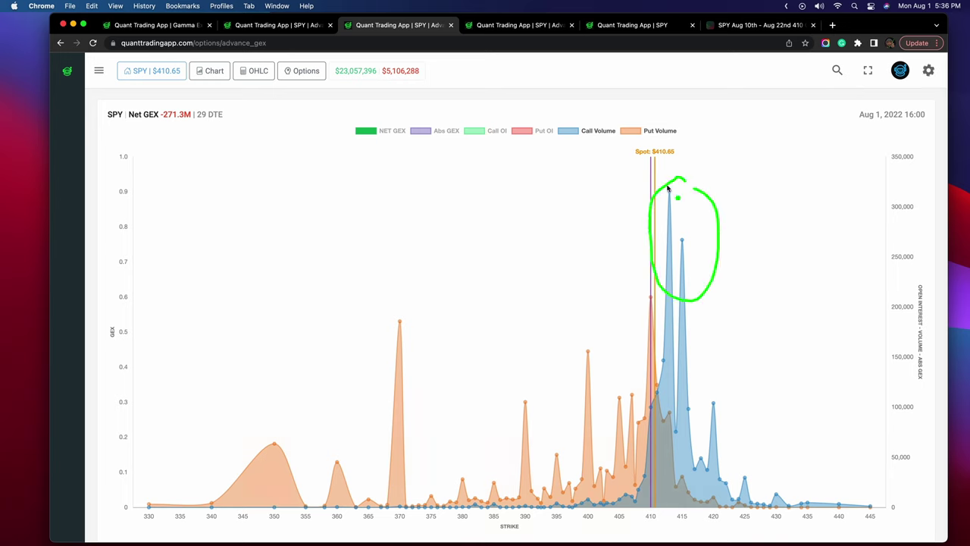
{"action": "mouse_move", "coordinate": [669, 193]}
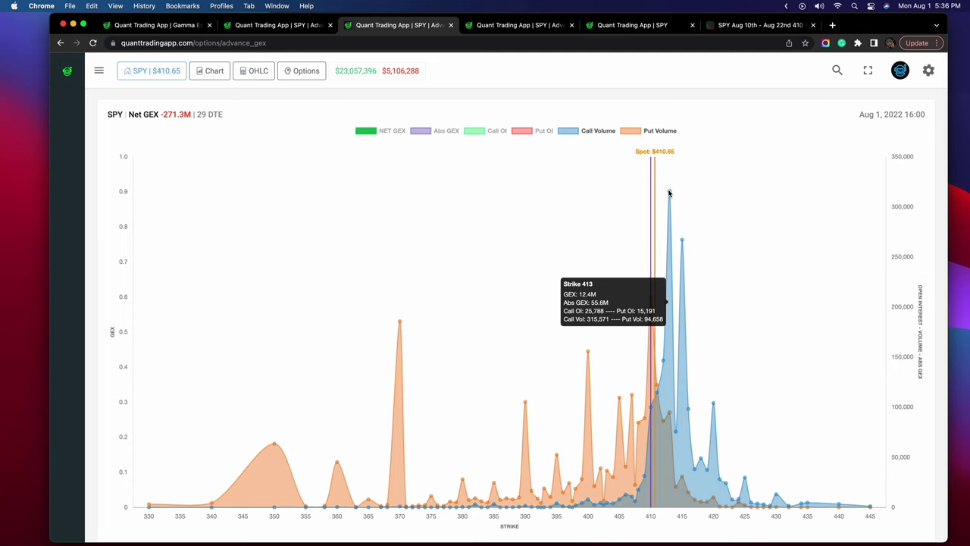
Step: Switch to the SPY 5-minute chart in thinkorswim, draw arrows from the 410 and 400 levels, and circle the 402 label
{"action": "key", "text": "ctrl+Right"}
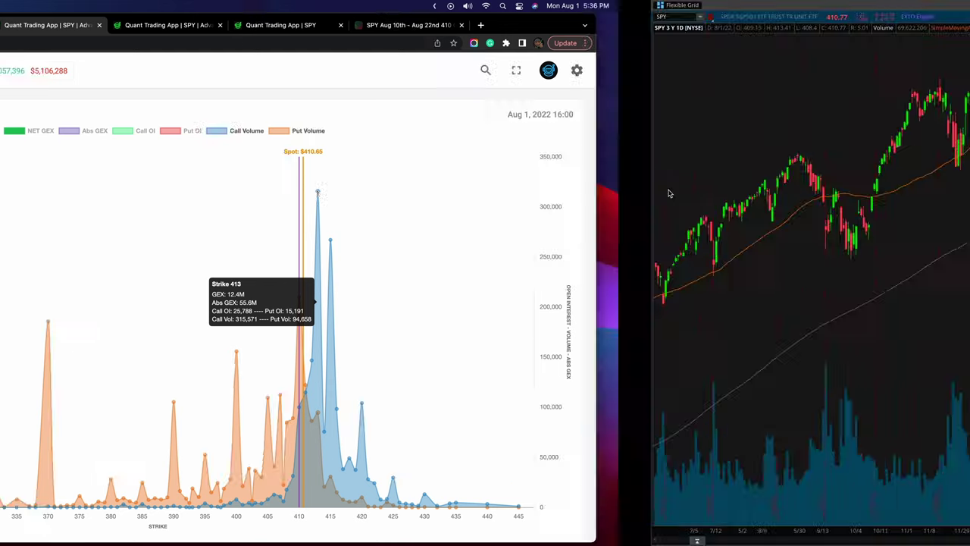
{"action": "left_click", "coordinate": [893, 6]}
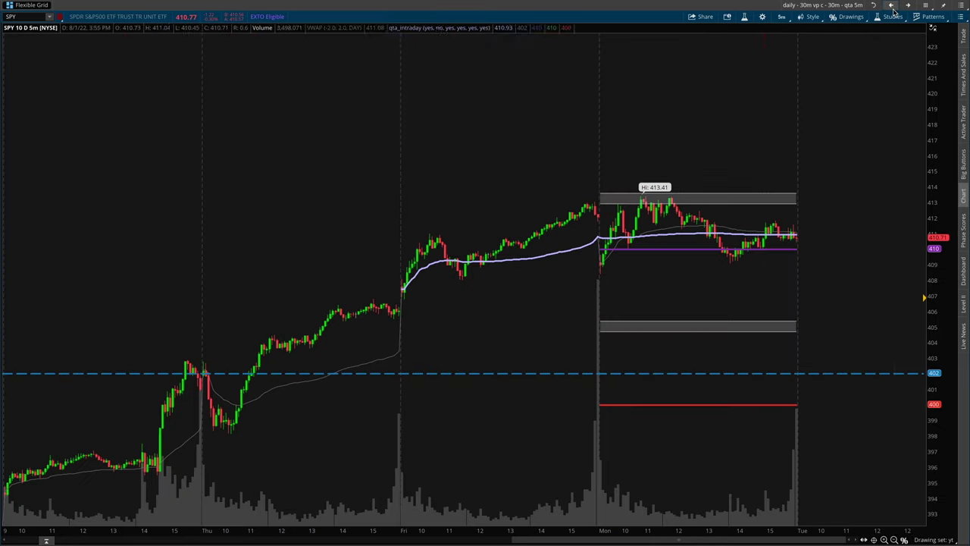
{"action": "left_click_drag", "start_coordinate": [940, 287], "coordinate": [939, 279]}
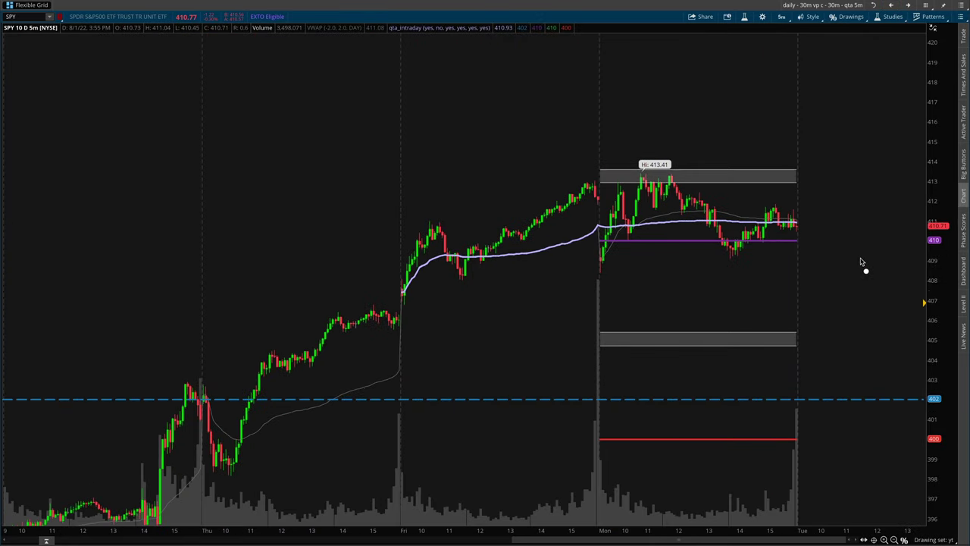
{"action": "mouse_move", "coordinate": [806, 244]}
{"action": "left_mouse_down"}
{"action": "mouse_move", "coordinate": [905, 244]}
{"action": "mouse_move", "coordinate": [895, 262]}
{"action": "left_mouse_up"}
{"action": "left_click_drag", "start_coordinate": [797, 437], "coordinate": [917, 438]}
{"action": "left_click_drag", "start_coordinate": [917, 438], "coordinate": [902, 464]}
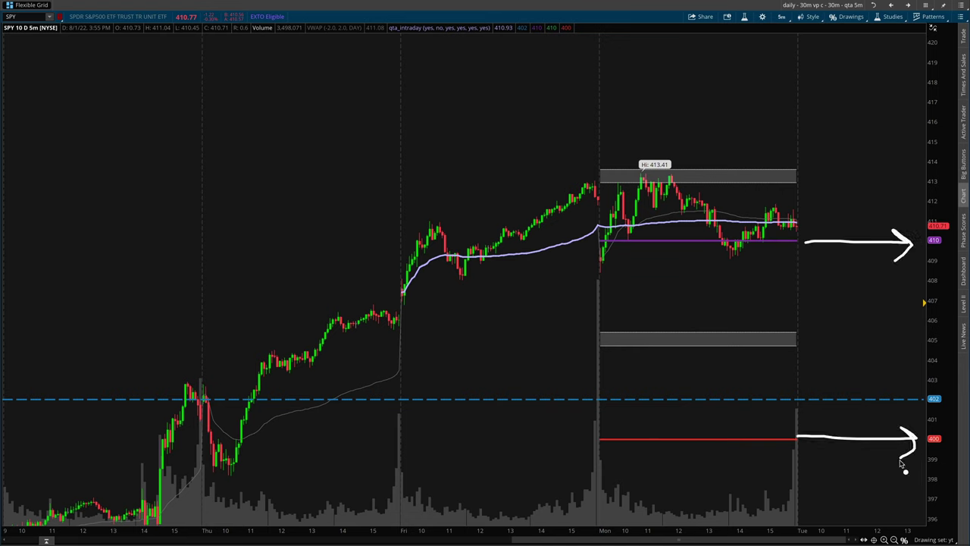
{"action": "mouse_move", "coordinate": [930, 389]}
{"action": "left_mouse_down"}
{"action": "mouse_move", "coordinate": [895, 403]}
{"action": "mouse_move", "coordinate": [921, 388]}
{"action": "left_mouse_up"}
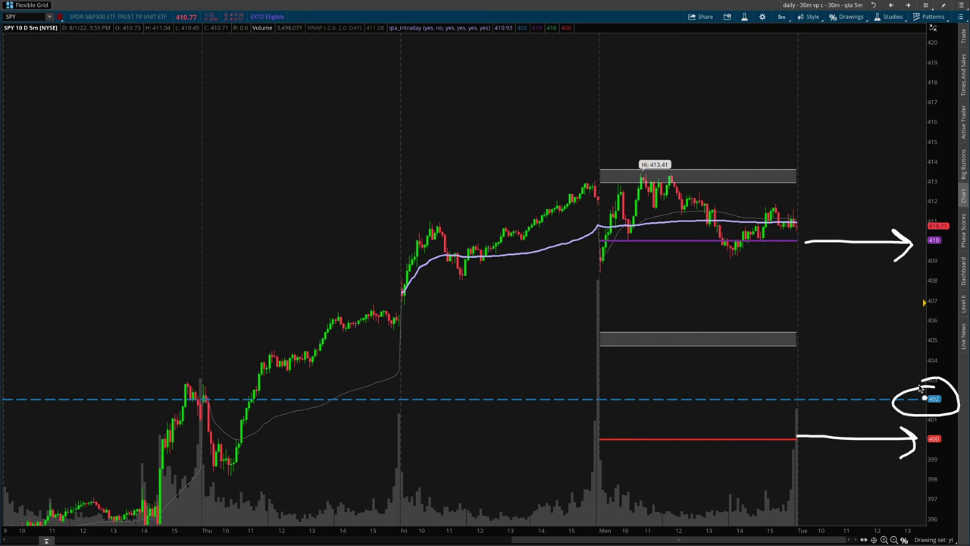
{"action": "key", "text": "Escape"}
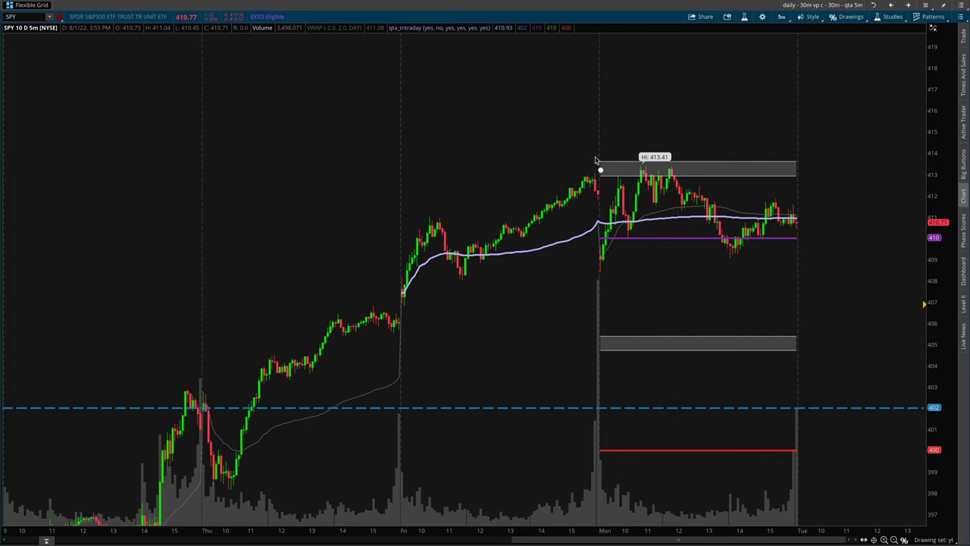
Step: Mark the edges of Monday's grey zone near 413, and the area just above it going into Tuesday, clearing each marking
{"action": "left_click_drag", "start_coordinate": [592, 160], "coordinate": [661, 170]}
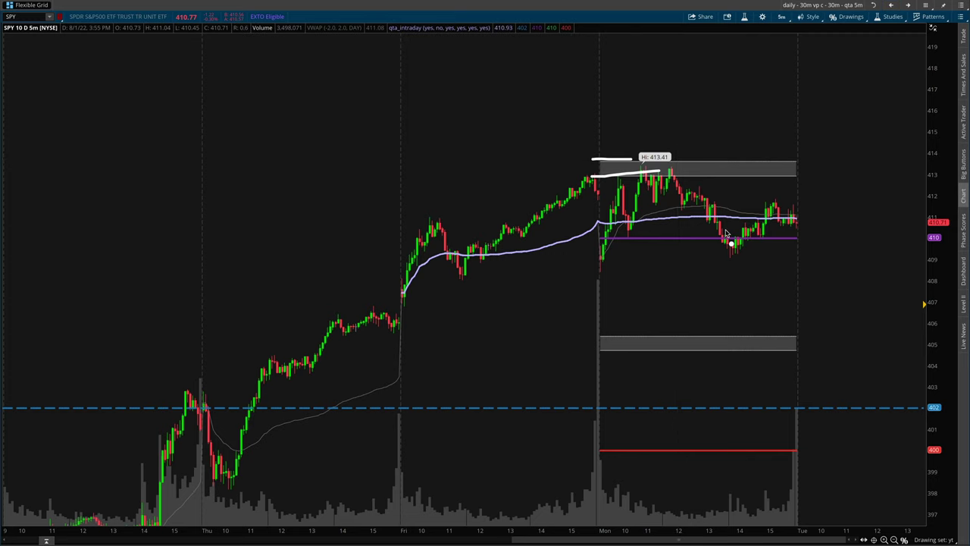
{"action": "key", "text": "e"}
{"action": "mouse_move", "coordinate": [597, 160]}
{"action": "left_mouse_down"}
{"action": "mouse_move", "coordinate": [658, 160]}
{"action": "mouse_move", "coordinate": [658, 174]}
{"action": "left_mouse_up"}
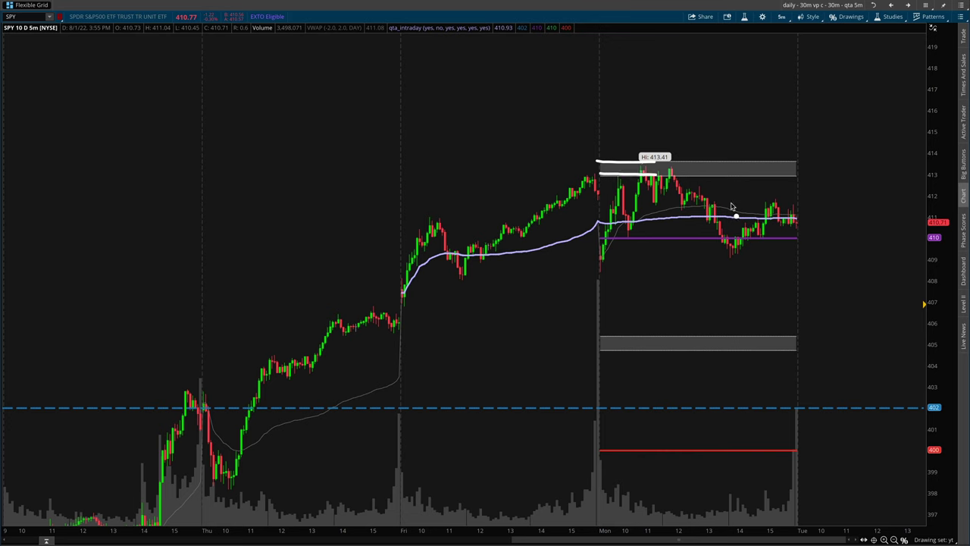
{"action": "key", "text": "e"}
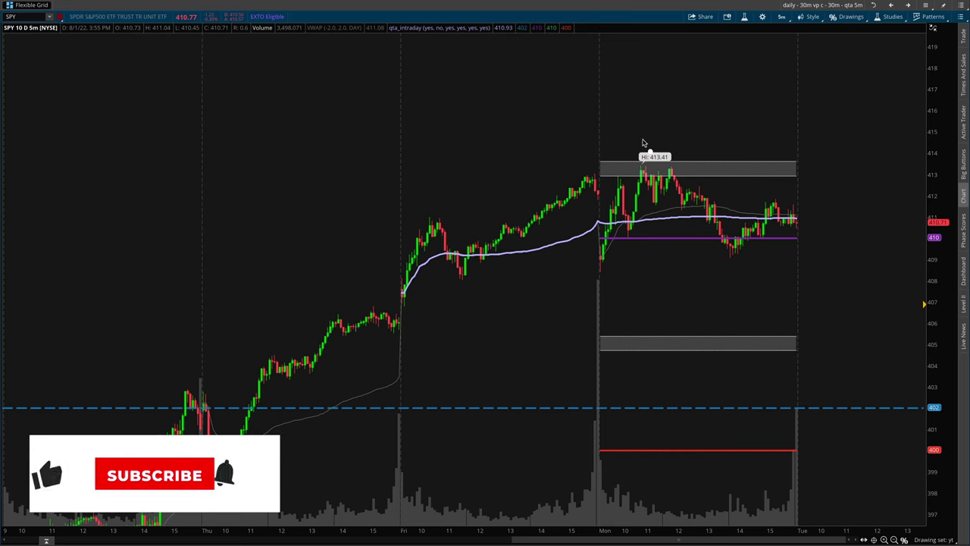
{"action": "mouse_move", "coordinate": [802, 127]}
{"action": "left_mouse_down"}
{"action": "mouse_move", "coordinate": [931, 132]}
{"action": "mouse_move", "coordinate": [892, 184]}
{"action": "mouse_move", "coordinate": [930, 173]}
{"action": "mouse_move", "coordinate": [927, 156]}
{"action": "left_mouse_up"}
{"action": "key", "text": "e"}
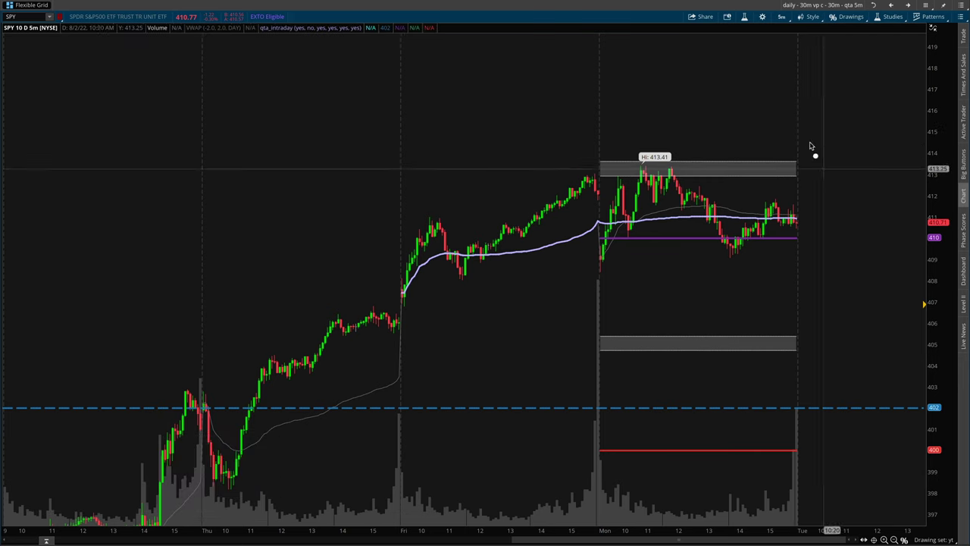
{"action": "mouse_move", "coordinate": [804, 137]}
{"action": "left_mouse_down"}
{"action": "mouse_move", "coordinate": [620, 139]}
{"action": "mouse_move", "coordinate": [797, 186]}
{"action": "mouse_move", "coordinate": [762, 152]}
{"action": "left_mouse_up"}
{"action": "key", "text": "e"}
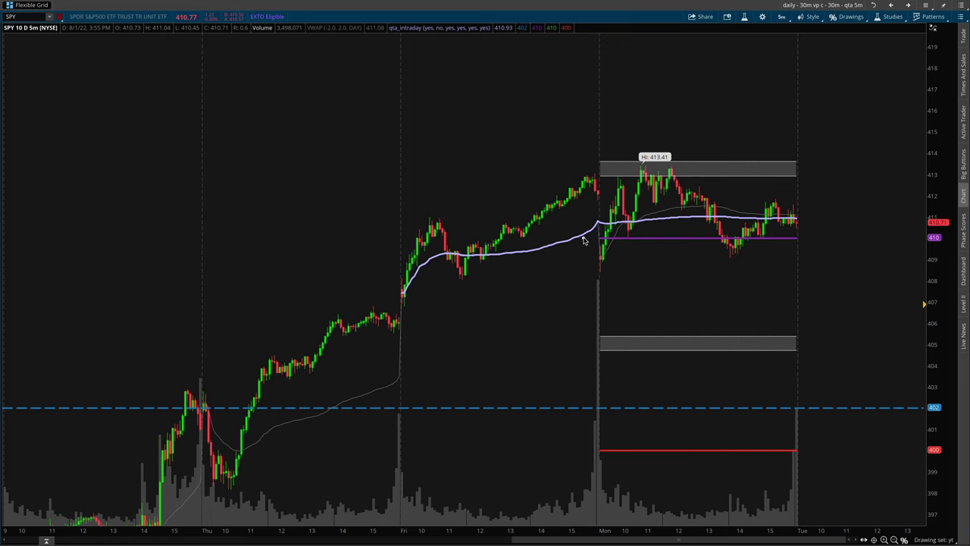
Step: Draw strokes along the purple 410 level through Monday's session, extend the marking into Tuesday, and clear it
{"action": "mouse_move", "coordinate": [583, 241]}
{"action": "left_mouse_down"}
{"action": "mouse_move", "coordinate": [828, 237]}
{"action": "mouse_move", "coordinate": [530, 247]}
{"action": "mouse_move", "coordinate": [567, 229]}
{"action": "left_mouse_up"}
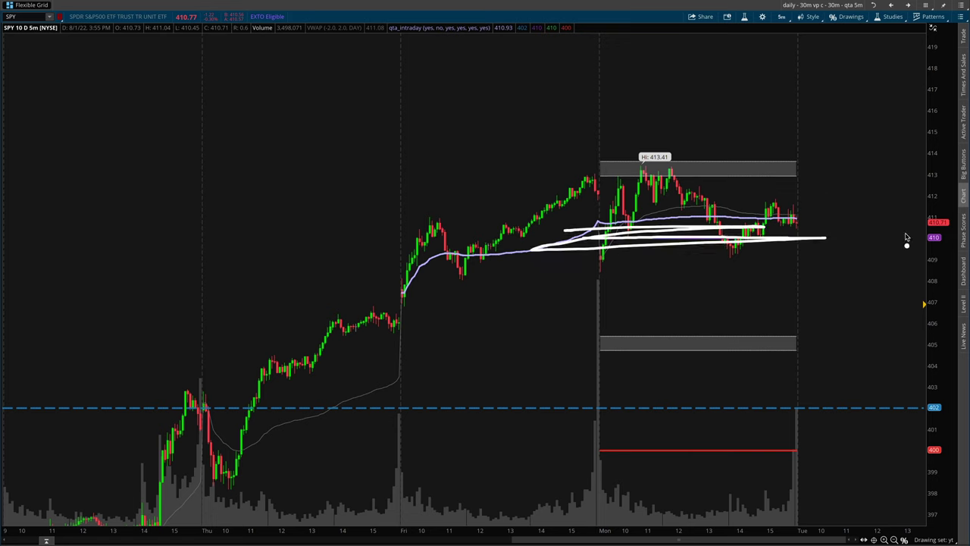
{"action": "mouse_move", "coordinate": [906, 237]}
{"action": "left_mouse_down"}
{"action": "mouse_move", "coordinate": [805, 242]}
{"action": "mouse_move", "coordinate": [803, 253]}
{"action": "left_mouse_up"}
{"action": "key", "text": "e"}
Step: Outline Monday's trading range around 410 and 413, clear it, and box the price axis from about 408 to 415
{"action": "mouse_move", "coordinate": [742, 143]}
{"action": "left_mouse_down"}
{"action": "mouse_move", "coordinate": [589, 146]}
{"action": "mouse_move", "coordinate": [570, 266]}
{"action": "mouse_move", "coordinate": [838, 265]}
{"action": "mouse_move", "coordinate": [819, 142]}
{"action": "mouse_move", "coordinate": [701, 148]}
{"action": "left_mouse_up"}
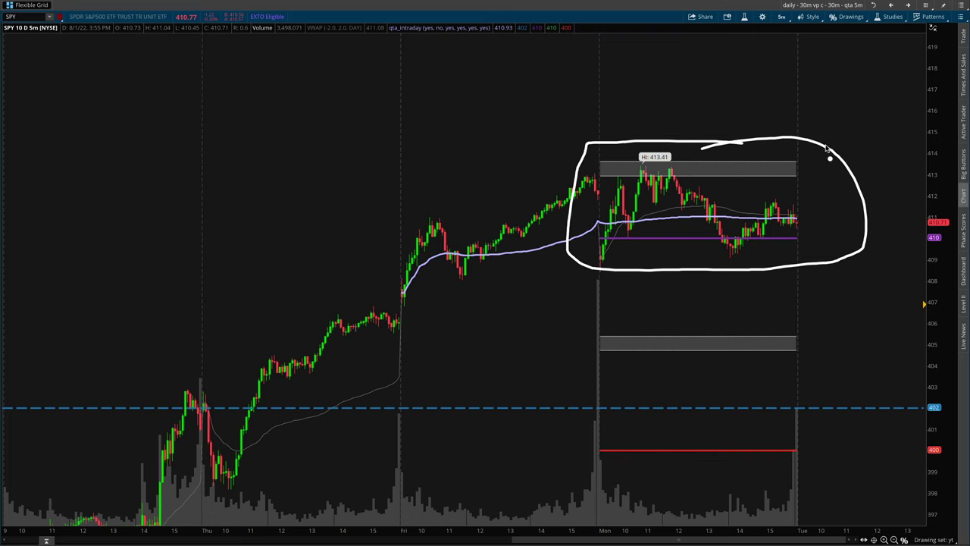
{"action": "mouse_move", "coordinate": [840, 135]}
{"action": "left_mouse_down"}
{"action": "mouse_move", "coordinate": [583, 148]}
{"action": "mouse_move", "coordinate": [718, 282]}
{"action": "mouse_move", "coordinate": [910, 259]}
{"action": "left_mouse_up"}
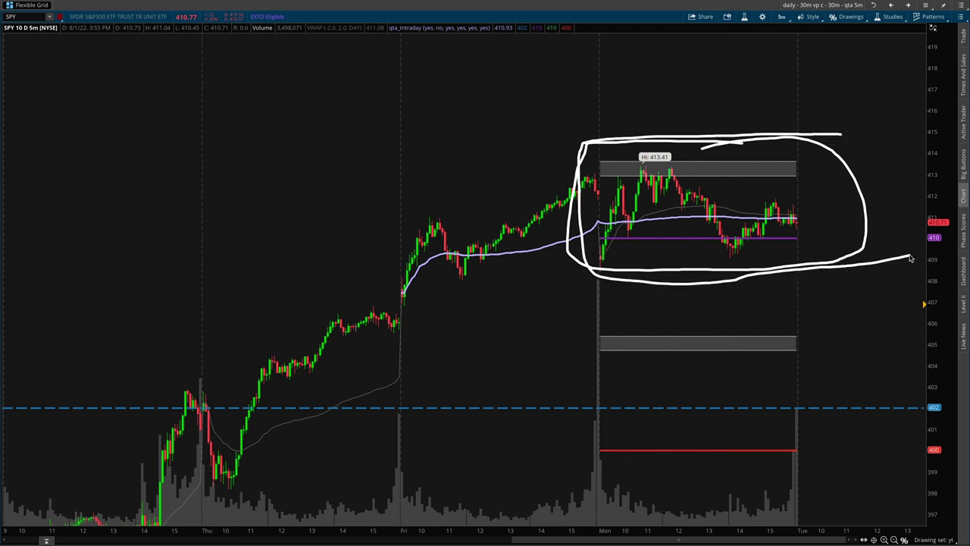
{"action": "key", "text": "e"}
{"action": "mouse_move", "coordinate": [940, 135]}
{"action": "left_mouse_down"}
{"action": "mouse_move", "coordinate": [932, 126]}
{"action": "mouse_move", "coordinate": [915, 178]}
{"action": "mouse_move", "coordinate": [919, 265]}
{"action": "mouse_move", "coordinate": [940, 289]}
{"action": "mouse_move", "coordinate": [949, 131]}
{"action": "mouse_move", "coordinate": [920, 126]}
{"action": "left_mouse_up"}
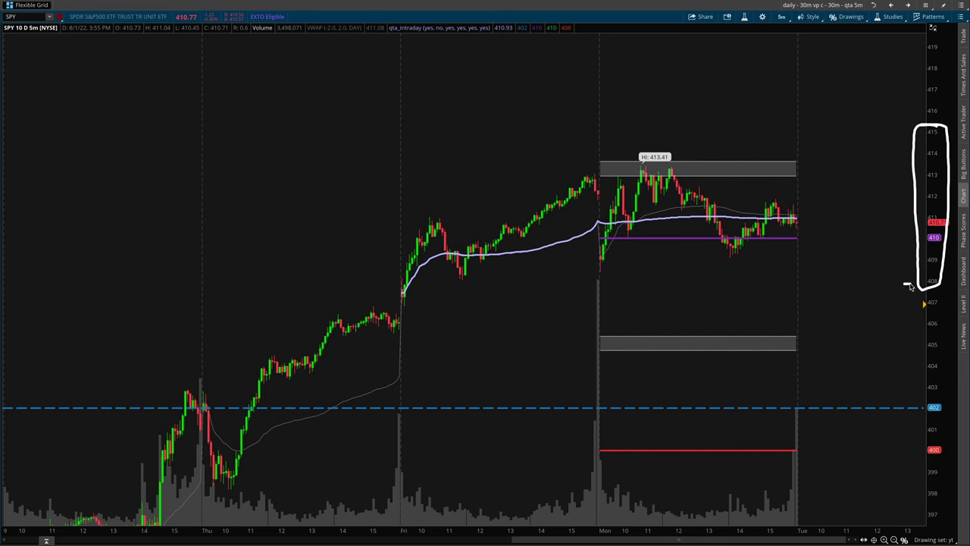
Step: Underline the 408 level, draw an arrow to 405, circle the 400 and 402 price labels, and clear the markings
{"action": "left_click_drag", "start_coordinate": [912, 287], "coordinate": [882, 286]}
{"action": "mouse_move", "coordinate": [815, 348]}
{"action": "left_mouse_down"}
{"action": "mouse_move", "coordinate": [912, 350]}
{"action": "mouse_move", "coordinate": [903, 357]}
{"action": "left_mouse_up"}
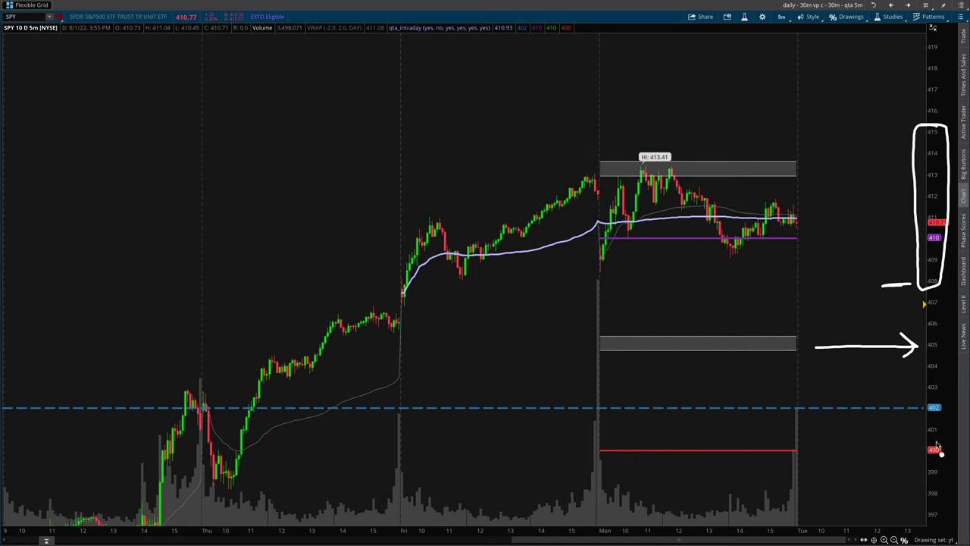
{"action": "mouse_move", "coordinate": [938, 447]}
{"action": "left_mouse_down"}
{"action": "mouse_move", "coordinate": [927, 440]}
{"action": "mouse_move", "coordinate": [931, 447]}
{"action": "left_mouse_up"}
{"action": "left_click_drag", "start_coordinate": [922, 395], "coordinate": [920, 405]}
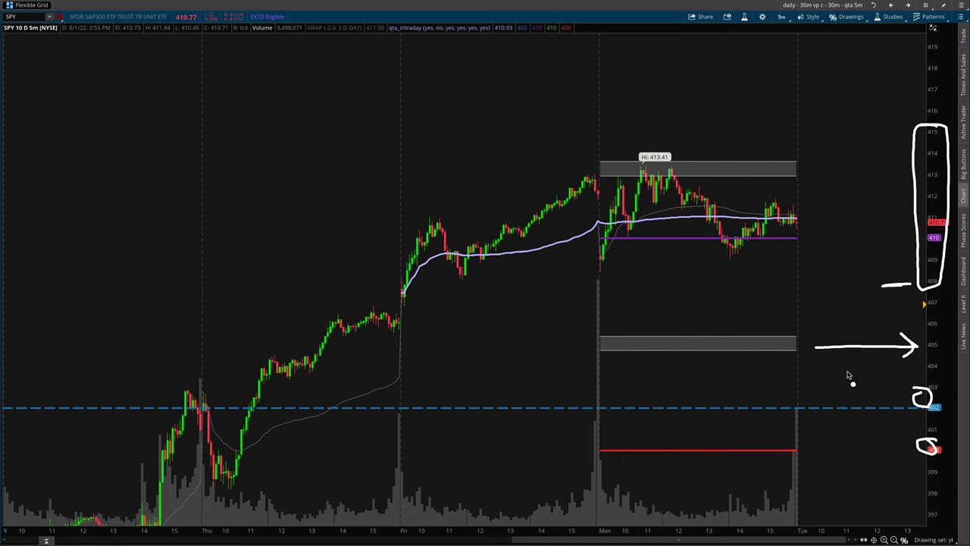
{"action": "key", "text": "e"}
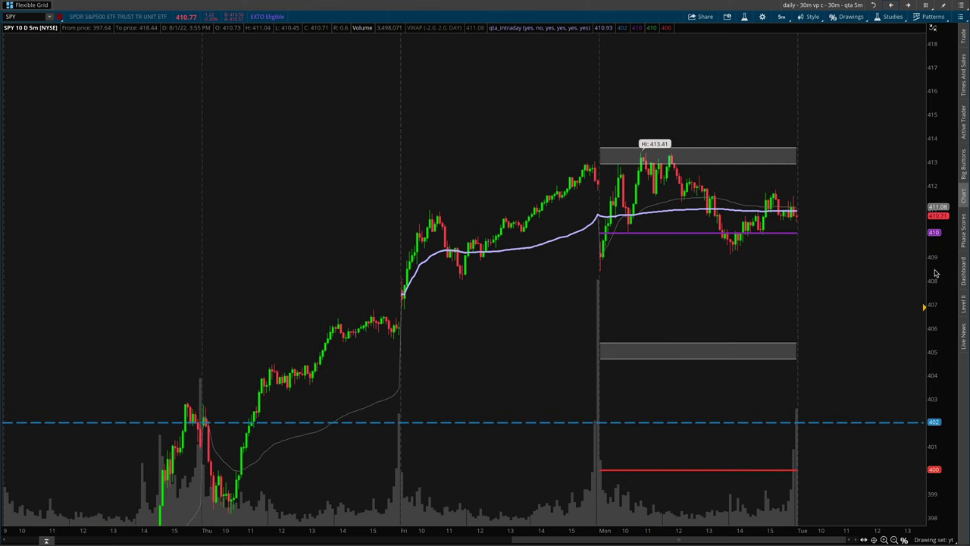
Step: Switch to Chrome, show the 17 DTE SPY Net GEX table, and circle the 2022-08-19 expiration
{"action": "key", "text": "super+Tab"}
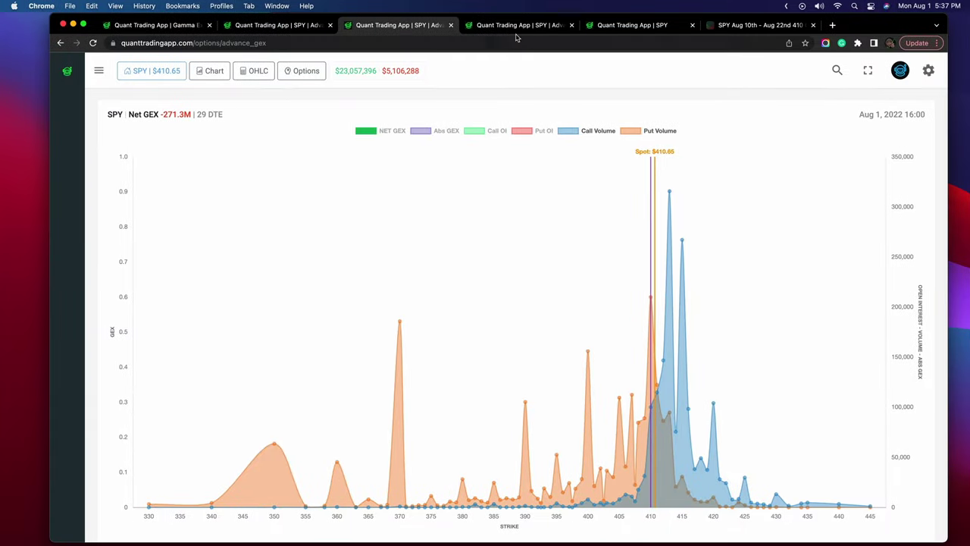
{"action": "left_click", "coordinate": [519, 26]}
{"action": "scroll", "coordinate": [661, 220], "scroll_direction": "down", "scroll_amount": 1}
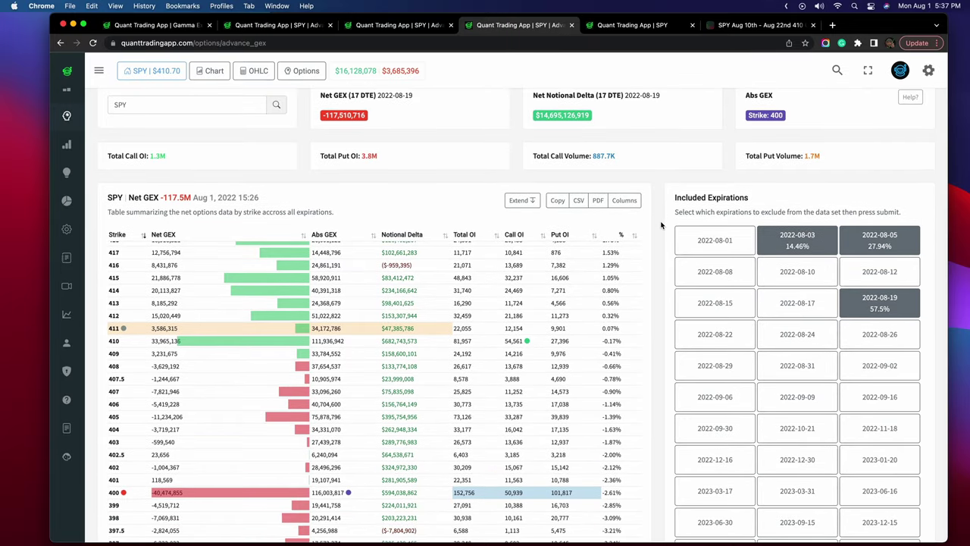
{"action": "mouse_move", "coordinate": [922, 296]}
{"action": "left_mouse_down"}
{"action": "mouse_move", "coordinate": [840, 295]}
{"action": "mouse_move", "coordinate": [917, 321]}
{"action": "left_mouse_up"}
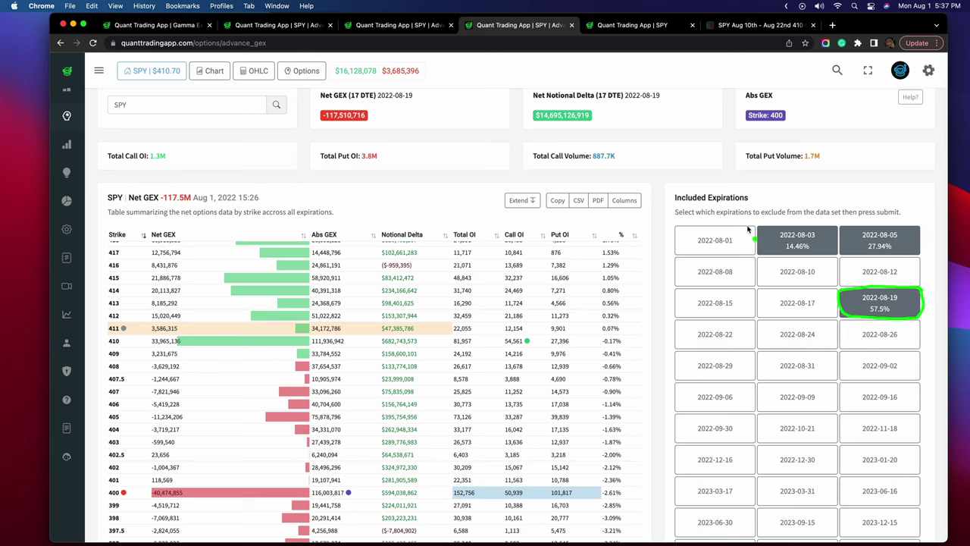
Step: Mark the 2022-08-01, 2022-08-03 and 2022-08-05 expirations, clear the drawings, and circle the 2022-08-19 percentage
{"action": "left_click_drag", "start_coordinate": [688, 225], "coordinate": [729, 233]}
{"action": "mouse_move", "coordinate": [824, 234]}
{"action": "left_mouse_down"}
{"action": "mouse_move", "coordinate": [804, 224]}
{"action": "mouse_move", "coordinate": [832, 255]}
{"action": "mouse_move", "coordinate": [820, 221]}
{"action": "left_mouse_up"}
{"action": "mouse_move", "coordinate": [896, 227]}
{"action": "left_mouse_down"}
{"action": "mouse_move", "coordinate": [892, 250]}
{"action": "mouse_move", "coordinate": [873, 227]}
{"action": "left_mouse_up"}
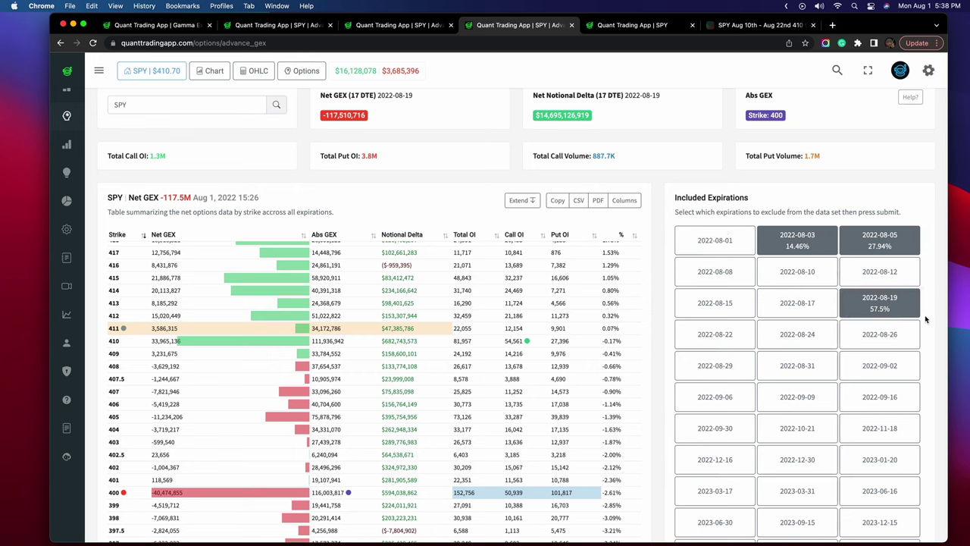
{"action": "left_click_drag", "start_coordinate": [870, 316], "coordinate": [866, 319]}
Step: Underline strike 410, trace the Net GEX bars below it, mark strikes 407 and 400, and clear the markings
{"action": "scroll", "coordinate": [641, 300], "scroll_direction": "down", "scroll_amount": 3}
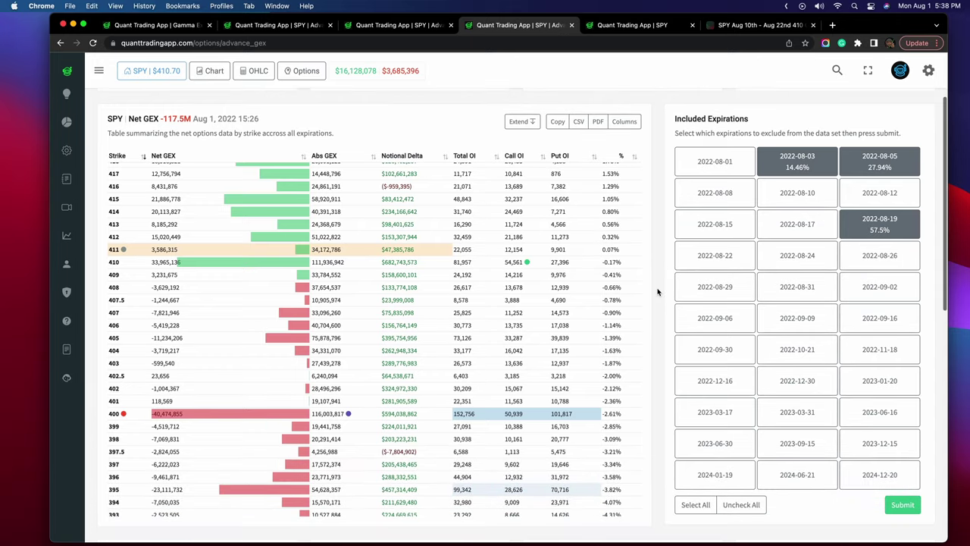
{"action": "scroll", "coordinate": [450, 303], "scroll_direction": "down", "scroll_amount": 1}
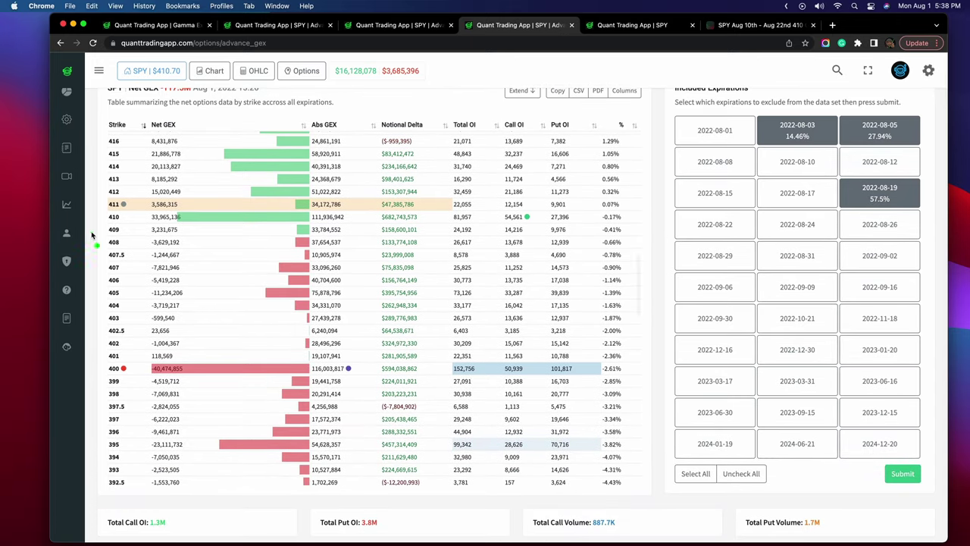
{"action": "left_click_drag", "start_coordinate": [96, 224], "coordinate": [181, 217]}
{"action": "left_click_drag", "start_coordinate": [288, 226], "coordinate": [287, 243]}
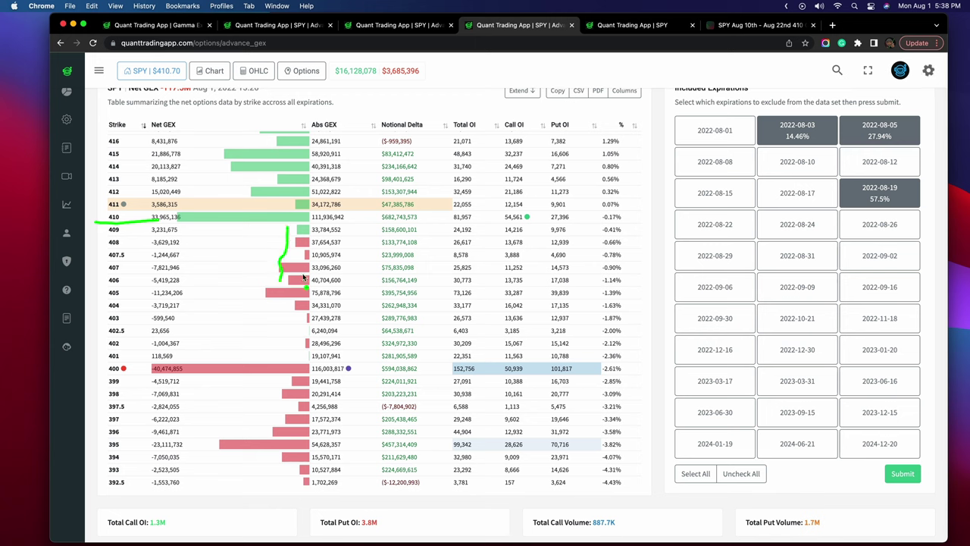
{"action": "mouse_move", "coordinate": [304, 279]}
{"action": "left_mouse_down"}
{"action": "mouse_move", "coordinate": [256, 283]}
{"action": "mouse_move", "coordinate": [309, 287]}
{"action": "left_mouse_up"}
{"action": "mouse_move", "coordinate": [132, 267]}
{"action": "left_mouse_down"}
{"action": "mouse_move", "coordinate": [102, 269]}
{"action": "mouse_move", "coordinate": [125, 280]}
{"action": "mouse_move", "coordinate": [112, 263]}
{"action": "left_mouse_up"}
{"action": "mouse_move", "coordinate": [133, 362]}
{"action": "left_mouse_down"}
{"action": "mouse_move", "coordinate": [92, 369]}
{"action": "mouse_move", "coordinate": [110, 360]}
{"action": "left_mouse_up"}
{"action": "key", "text": "Escape"}
{"action": "scroll", "coordinate": [670, 276], "scroll_direction": "up", "scroll_amount": 1}
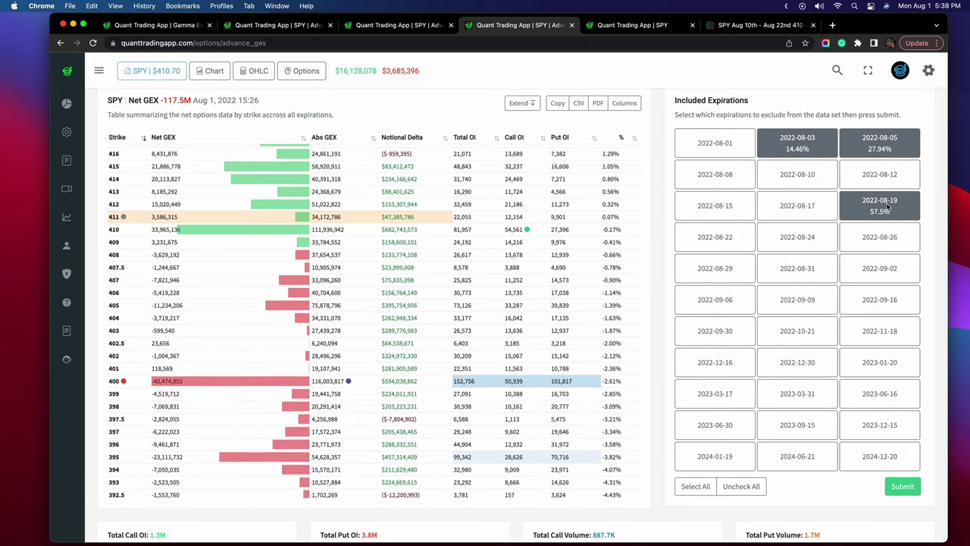
Step: Show the SPY options overview's out-of-the-money calls and circle the Aug 19, 2022 expiration with its call and put premiums
{"action": "left_click", "coordinate": [632, 29]}
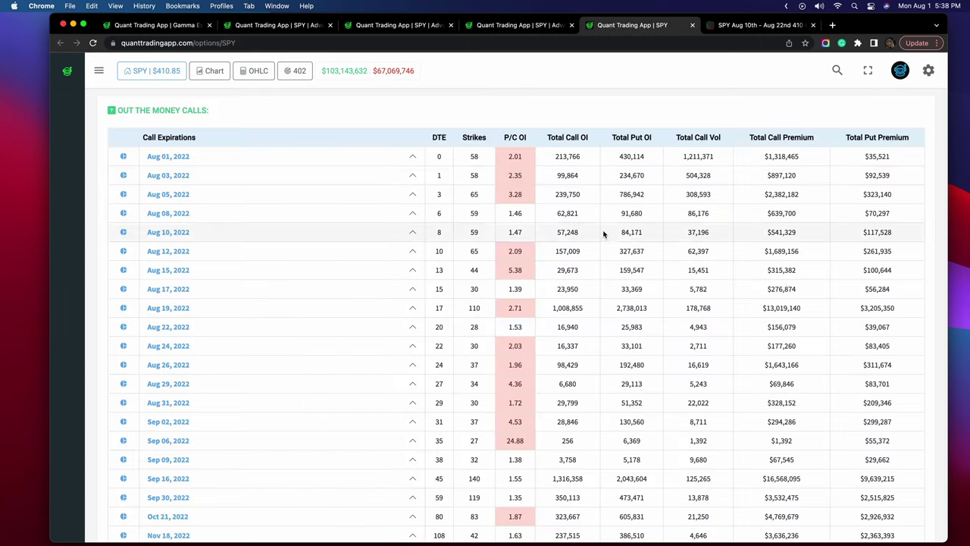
{"action": "scroll", "coordinate": [531, 129], "scroll_direction": "up", "scroll_amount": 10}
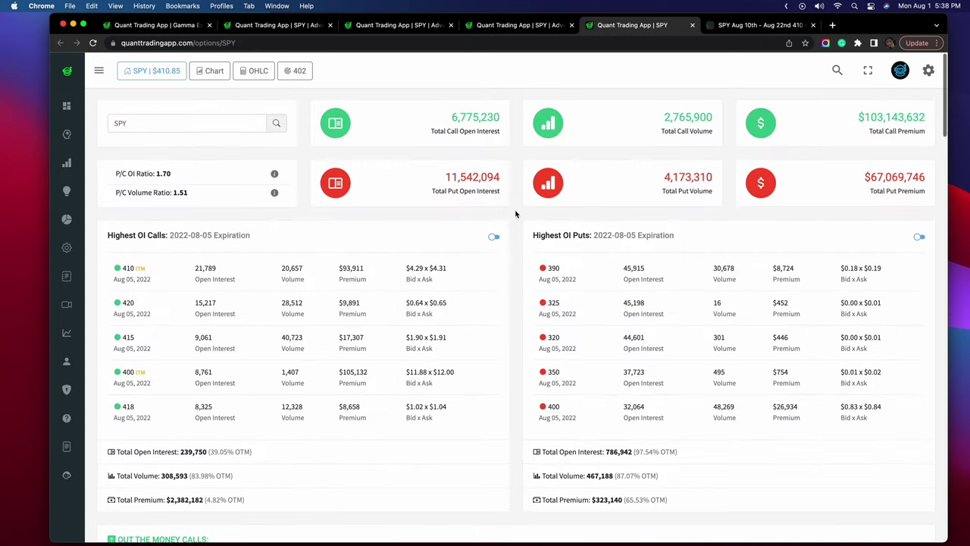
{"action": "scroll", "coordinate": [522, 223], "scroll_direction": "down", "scroll_amount": 10}
{"action": "scroll", "coordinate": [522, 225], "scroll_direction": "down", "scroll_amount": 1}
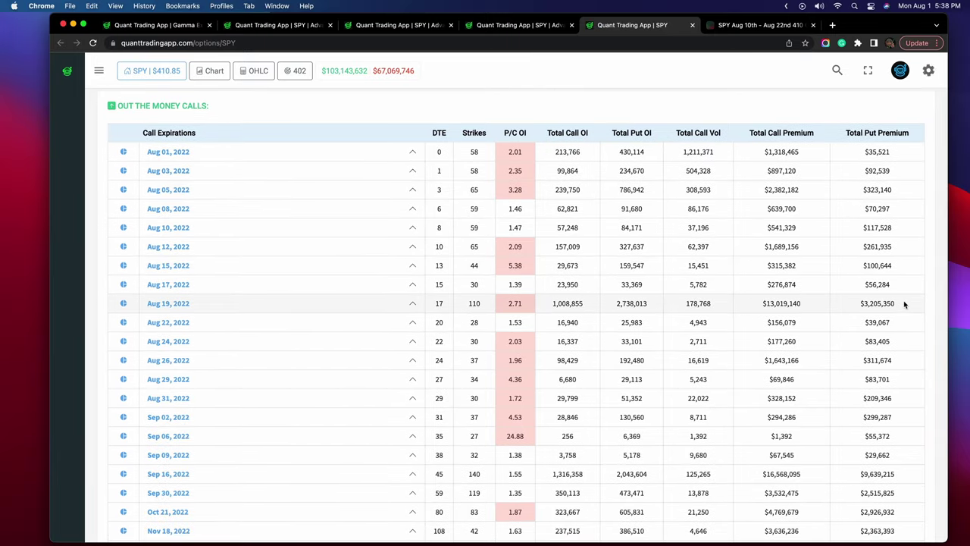
{"action": "mouse_move", "coordinate": [904, 299]}
{"action": "left_mouse_down"}
{"action": "mouse_move", "coordinate": [858, 291]}
{"action": "mouse_move", "coordinate": [744, 314]}
{"action": "mouse_move", "coordinate": [868, 325]}
{"action": "mouse_move", "coordinate": [896, 298]}
{"action": "left_mouse_up"}
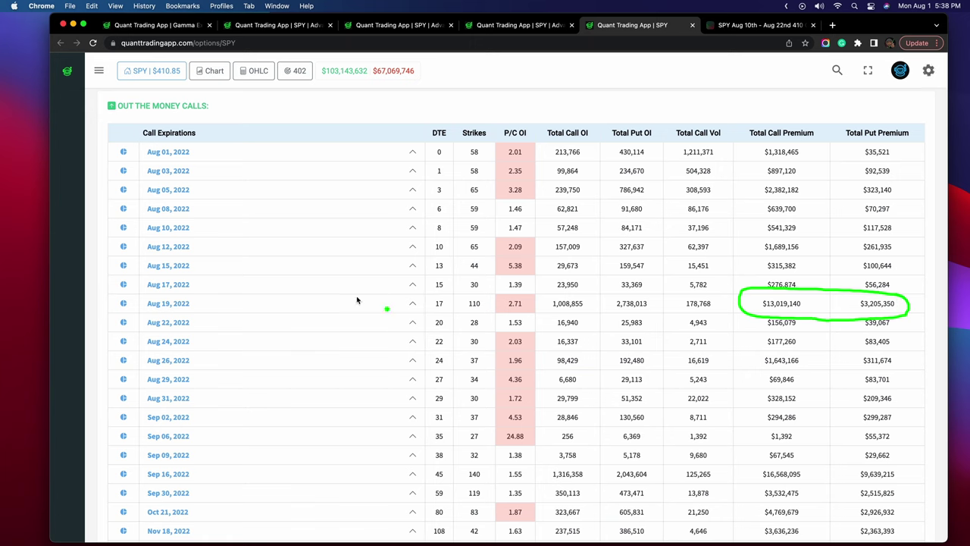
{"action": "mouse_move", "coordinate": [149, 298]}
{"action": "left_mouse_down"}
{"action": "mouse_move", "coordinate": [104, 301]}
{"action": "mouse_move", "coordinate": [223, 310]}
{"action": "mouse_move", "coordinate": [144, 296]}
{"action": "left_mouse_up"}
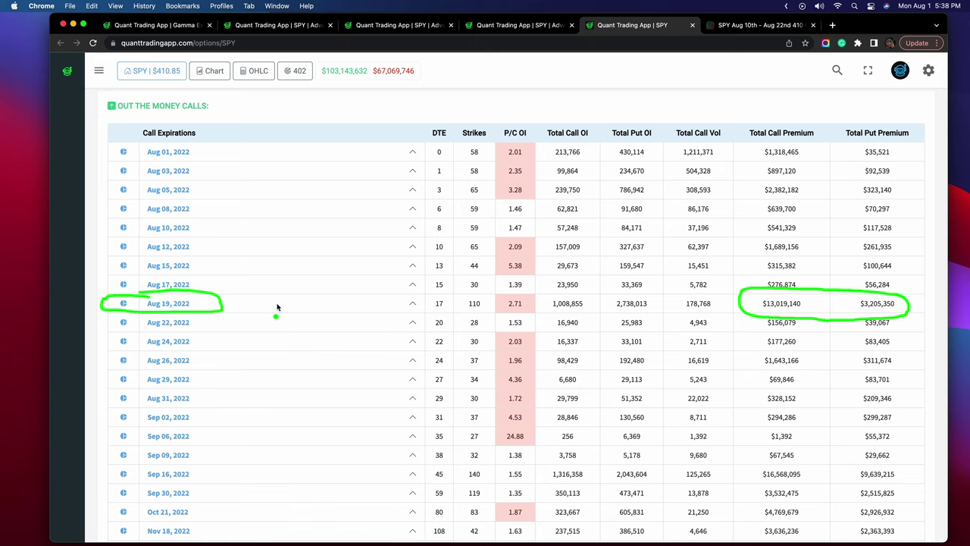
Step: Clear the markings, mark the Aug 19 premiums again, and underline that expiration's total call and put open interest
{"action": "scroll", "coordinate": [758, 425], "scroll_direction": "down", "scroll_amount": 1}
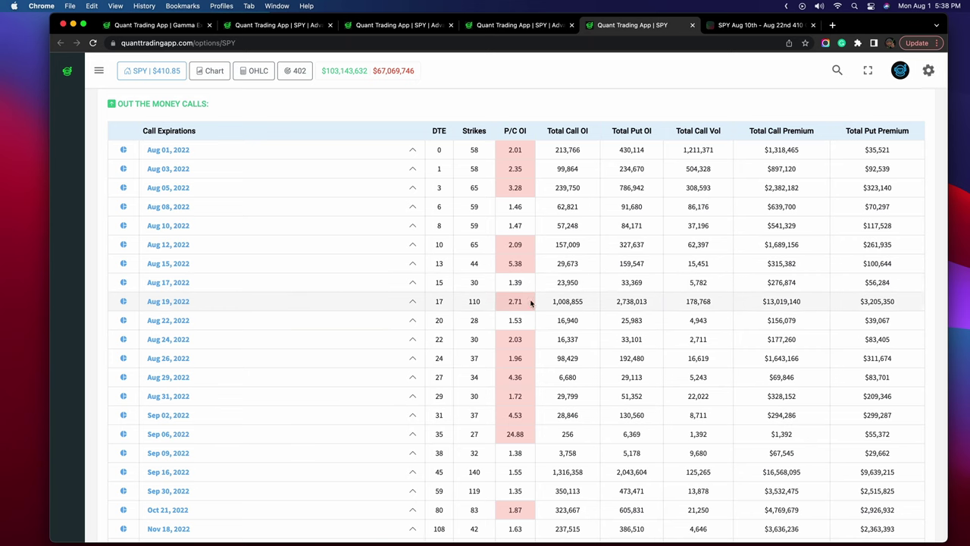
{"action": "mouse_move", "coordinate": [896, 296]}
{"action": "left_mouse_down"}
{"action": "mouse_move", "coordinate": [826, 290]}
{"action": "mouse_move", "coordinate": [750, 303]}
{"action": "mouse_move", "coordinate": [843, 316]}
{"action": "mouse_move", "coordinate": [908, 310]}
{"action": "left_mouse_up"}
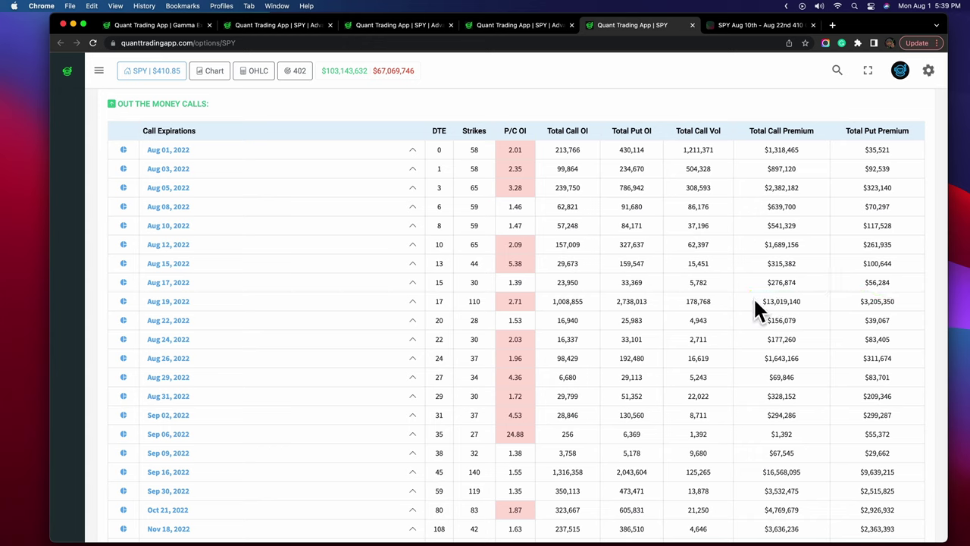
{"action": "left_click_drag", "start_coordinate": [549, 308], "coordinate": [651, 311]}
Step: Return to the 17 DTE Net GEX table and examine the open interest and Net GEX across the strikes around 410
{"action": "left_click", "coordinate": [525, 28]}
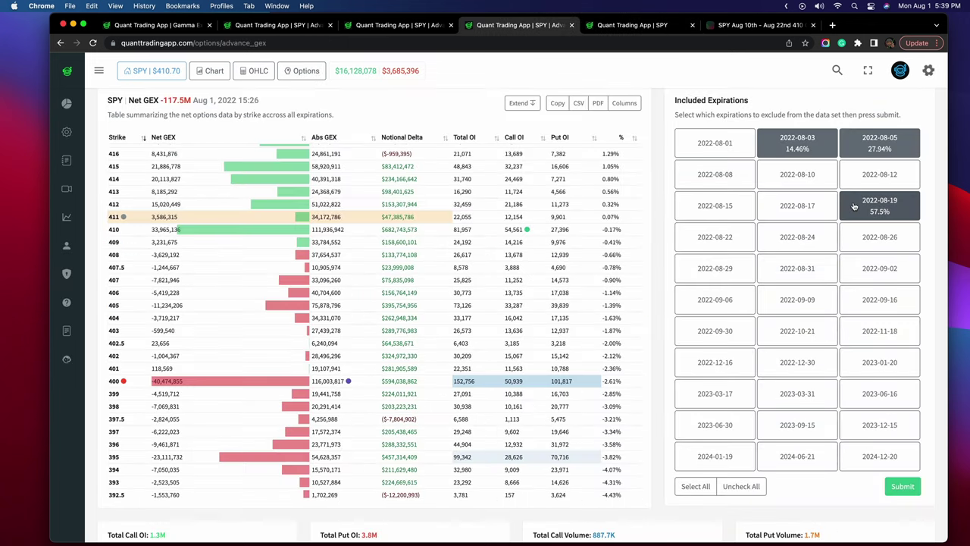
{"action": "scroll", "coordinate": [541, 288], "scroll_direction": "up", "scroll_amount": 5}
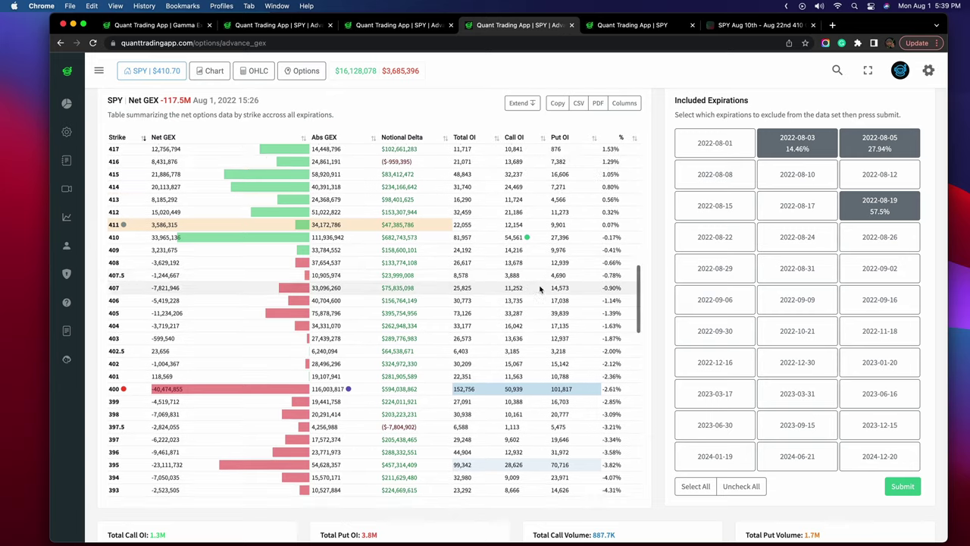
{"action": "scroll", "coordinate": [465, 343], "scroll_direction": "up", "scroll_amount": 2}
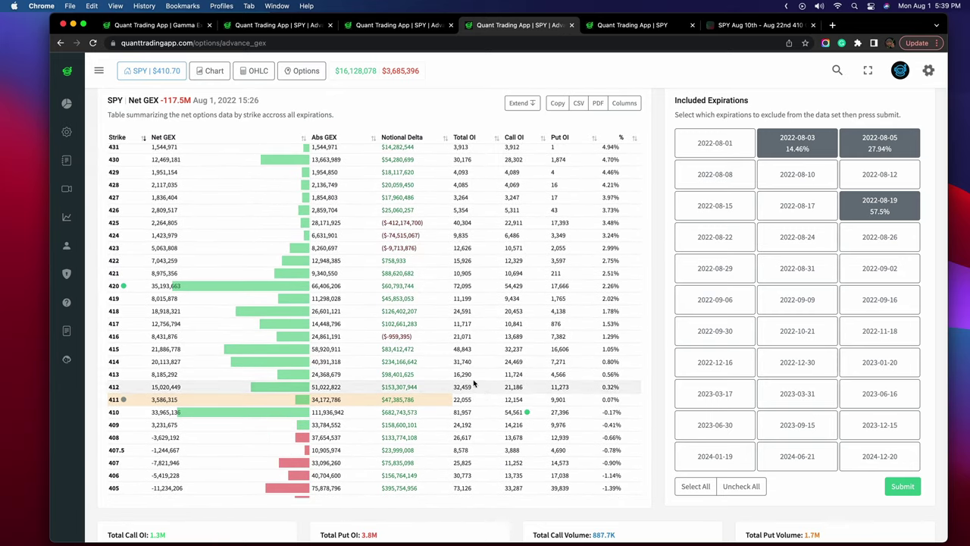
{"action": "scroll", "coordinate": [473, 288], "scroll_direction": "down", "scroll_amount": 8}
{"action": "scroll", "coordinate": [463, 345], "scroll_direction": "up", "scroll_amount": 3}
{"action": "scroll", "coordinate": [463, 345], "scroll_direction": "up", "scroll_amount": 3}
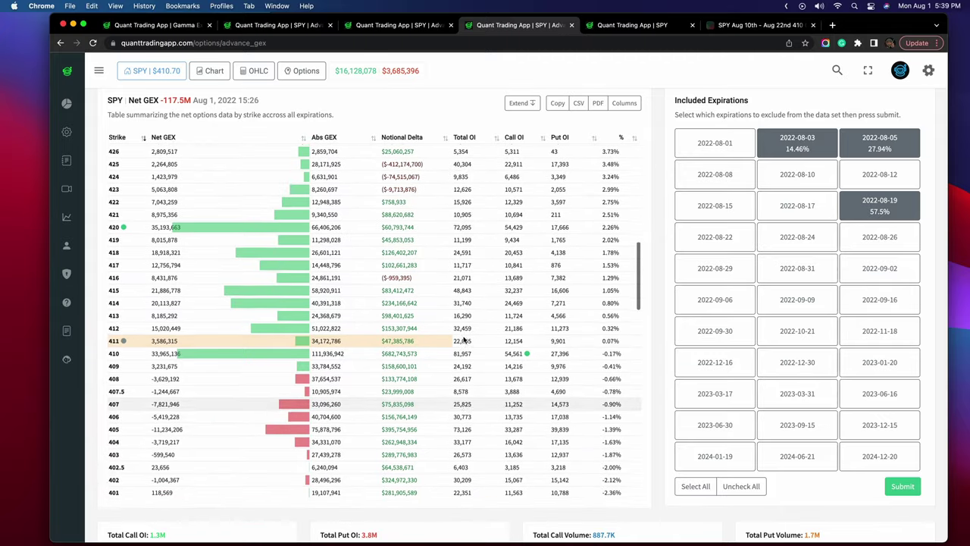
Step: Go to the 29 DTE Net GEX table, review its included expirations and strikes, and mark the total open interest at 420
{"action": "left_click", "coordinate": [402, 25]}
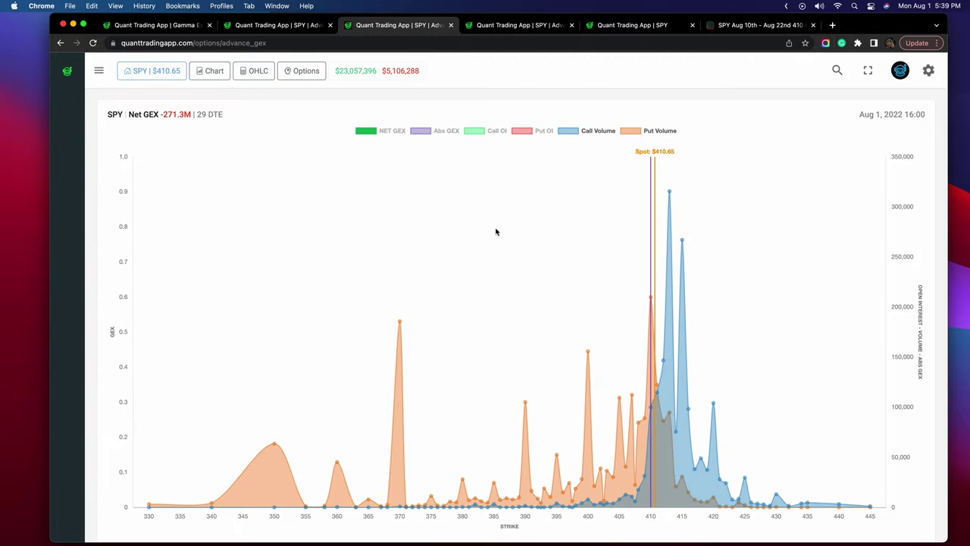
{"action": "scroll", "coordinate": [496, 232], "scroll_direction": "up", "scroll_amount": 5}
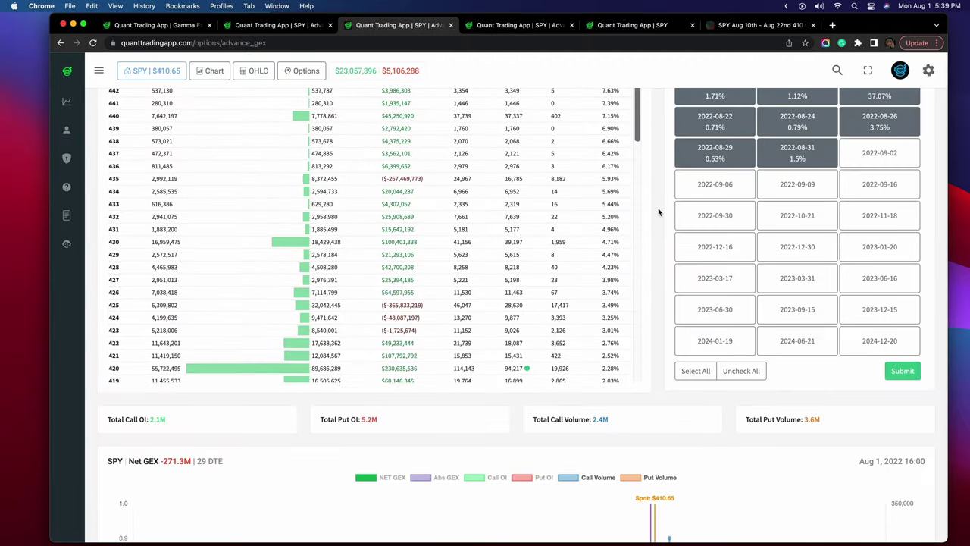
{"action": "scroll", "coordinate": [658, 213], "scroll_direction": "up", "scroll_amount": 3}
{"action": "scroll", "coordinate": [465, 293], "scroll_direction": "down", "scroll_amount": 6}
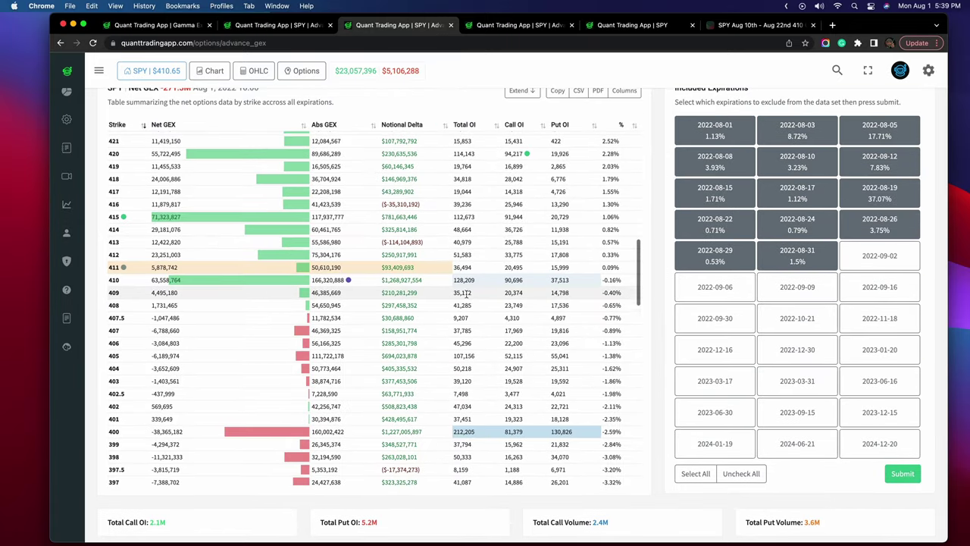
{"action": "scroll", "coordinate": [465, 293], "scroll_direction": "up", "scroll_amount": 3}
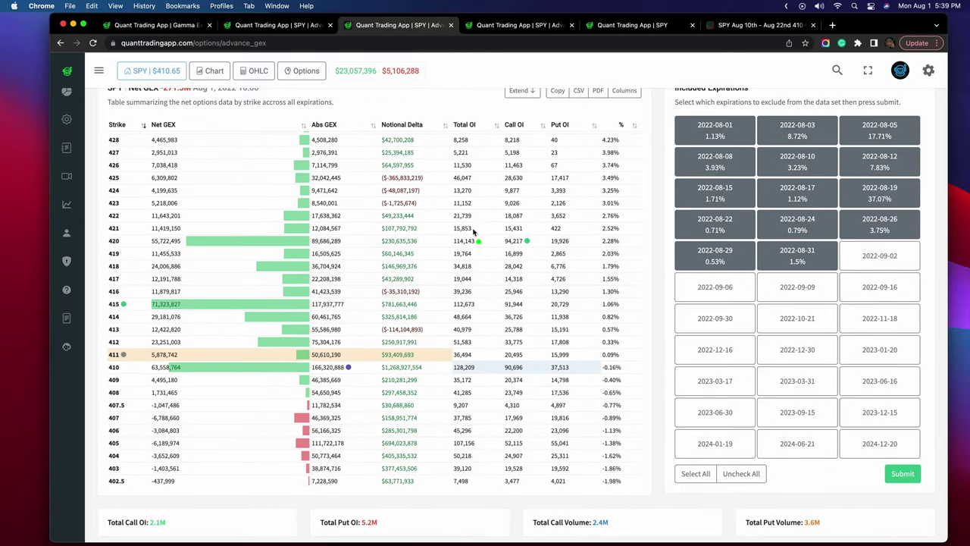
{"action": "mouse_move", "coordinate": [458, 236]}
{"action": "left_mouse_down"}
{"action": "mouse_move", "coordinate": [448, 256]}
{"action": "mouse_move", "coordinate": [468, 230]}
{"action": "left_mouse_up"}
Step: Switch to the all-expirations SPY Net GEX table and mark the total open interest at strike 420
{"action": "left_click", "coordinate": [287, 26]}
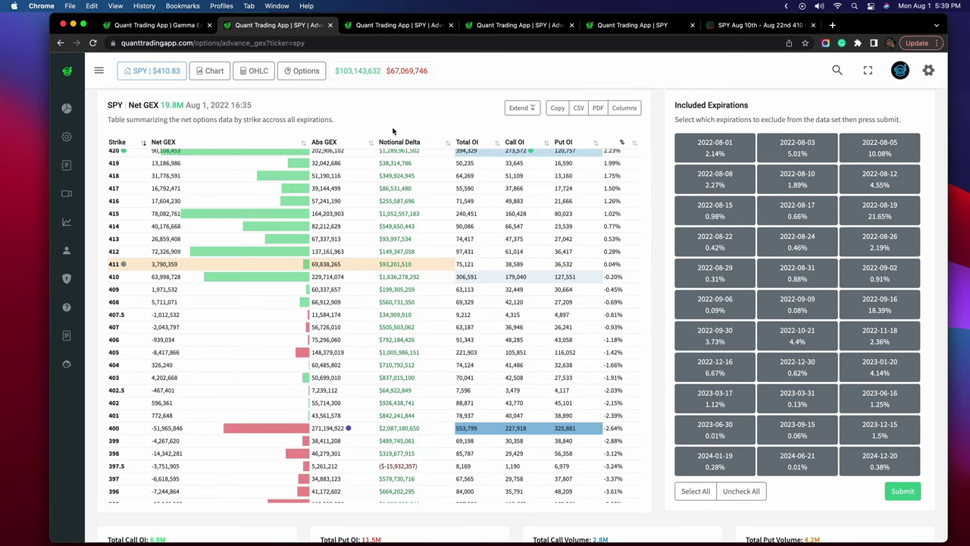
{"action": "scroll", "coordinate": [455, 189], "scroll_direction": "up", "scroll_amount": 2}
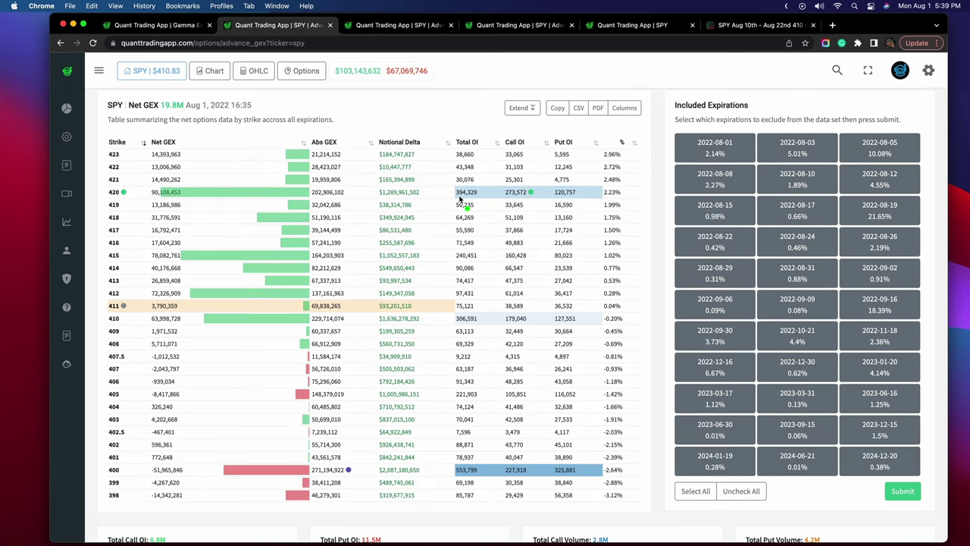
{"action": "left_click_drag", "start_coordinate": [453, 199], "coordinate": [487, 204]}
Step: In the 29 DTE table, circle strike 420's total open interest, mark its Net GEX bar and the open interest above, then clear
{"action": "left_click", "coordinate": [390, 26]}
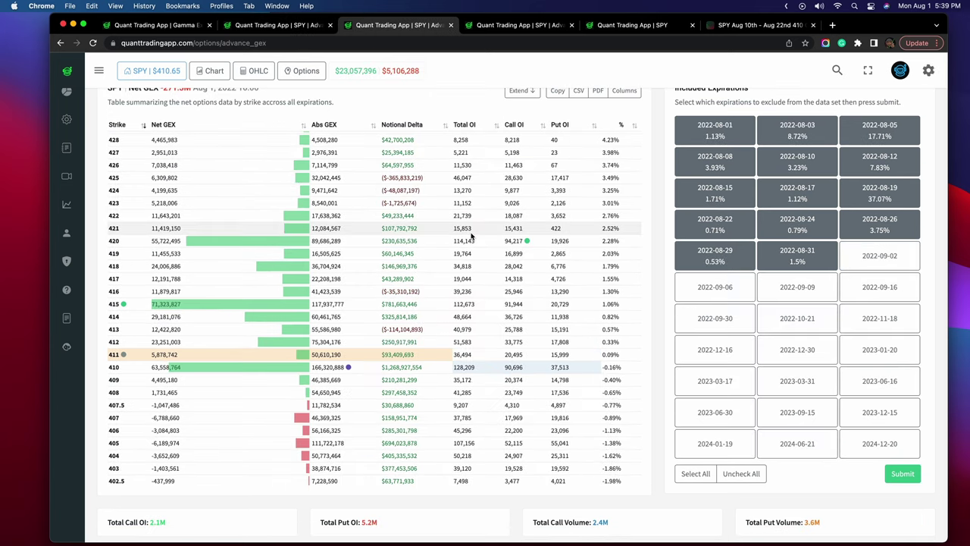
{"action": "mouse_move", "coordinate": [476, 234]}
{"action": "left_mouse_down"}
{"action": "mouse_move", "coordinate": [443, 251]}
{"action": "mouse_move", "coordinate": [458, 236]}
{"action": "left_mouse_up"}
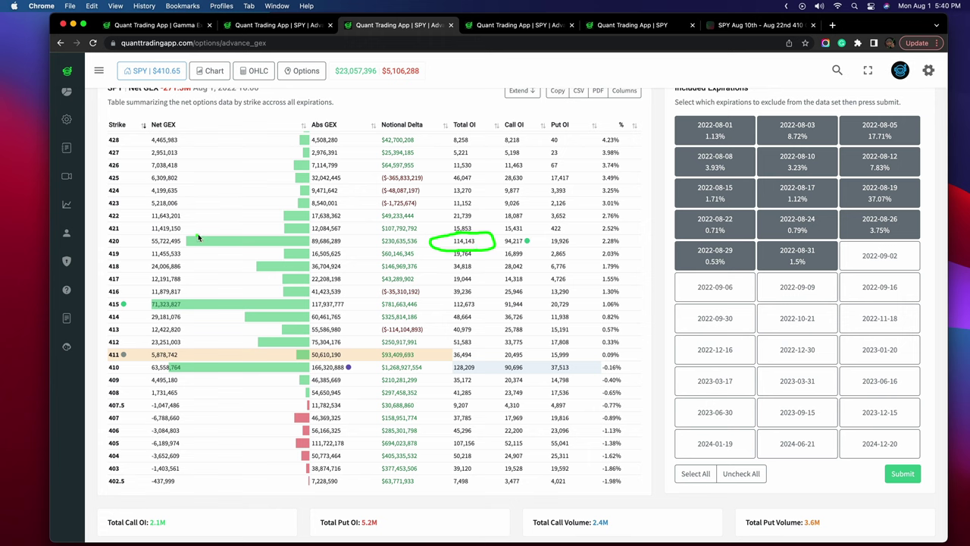
{"action": "left_click_drag", "start_coordinate": [195, 234], "coordinate": [272, 233]}
{"action": "mouse_move", "coordinate": [490, 113]}
{"action": "left_mouse_down"}
{"action": "mouse_move", "coordinate": [429, 134]}
{"action": "mouse_move", "coordinate": [514, 199]}
{"action": "mouse_move", "coordinate": [454, 110]}
{"action": "left_mouse_up"}
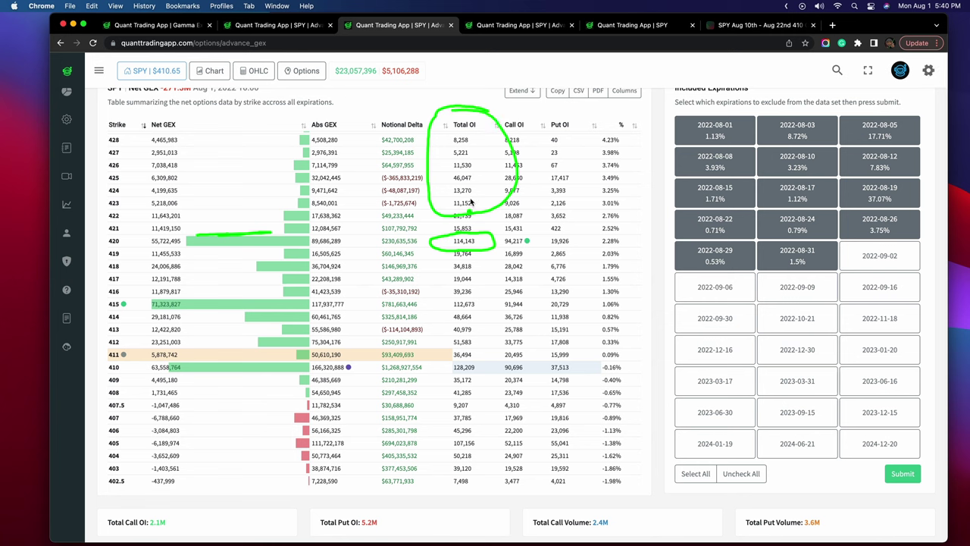
{"action": "key", "text": "Escape"}
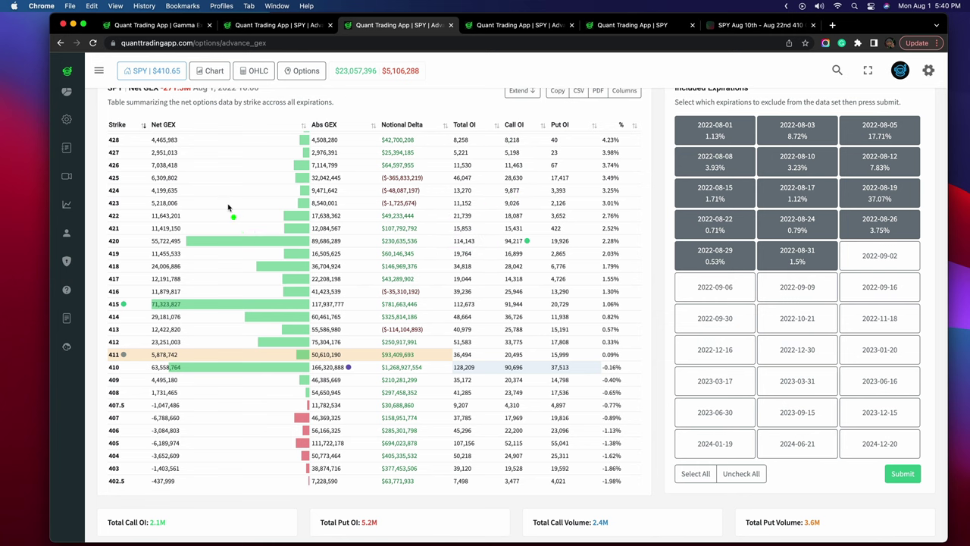
Step: Mark strike 420's Net GEX bar, clear the marking, and draw strokes around the neighbouring bars and under the 420 row
{"action": "left_click_drag", "start_coordinate": [228, 205], "coordinate": [243, 241]}
{"action": "key", "text": "Escape"}
{"action": "left_click_drag", "start_coordinate": [92, 247], "coordinate": [108, 244]}
{"action": "mouse_move", "coordinate": [160, 179]}
{"action": "left_mouse_down"}
{"action": "mouse_move", "coordinate": [256, 234]}
{"action": "mouse_move", "coordinate": [317, 326]}
{"action": "left_mouse_up"}
{"action": "left_click_drag", "start_coordinate": [100, 250], "coordinate": [365, 252]}
Step: Switch to thinkorswim, show the SPY daily chart, and enlarge the period from mid-January 2022 onward
{"action": "key", "text": "ctrl+Right"}
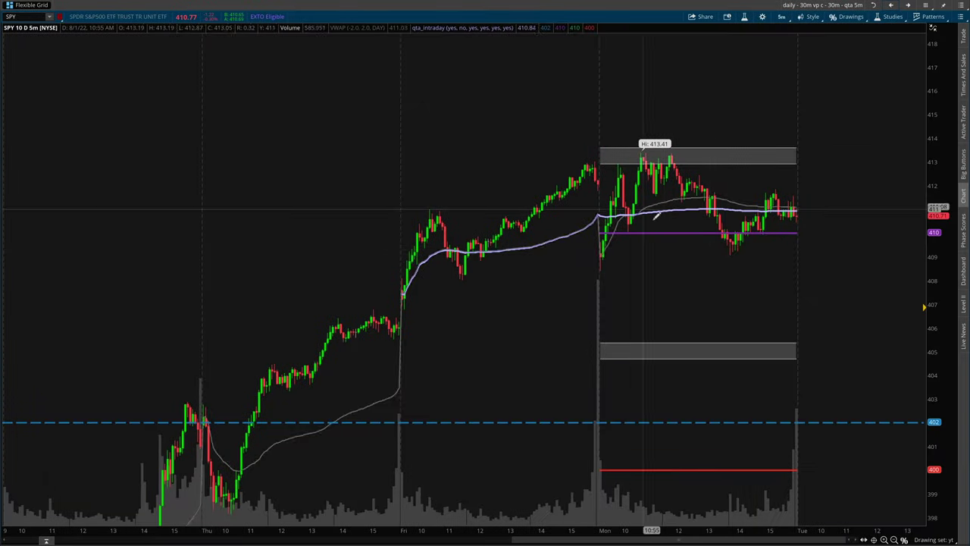
{"action": "left_click", "coordinate": [908, 5]}
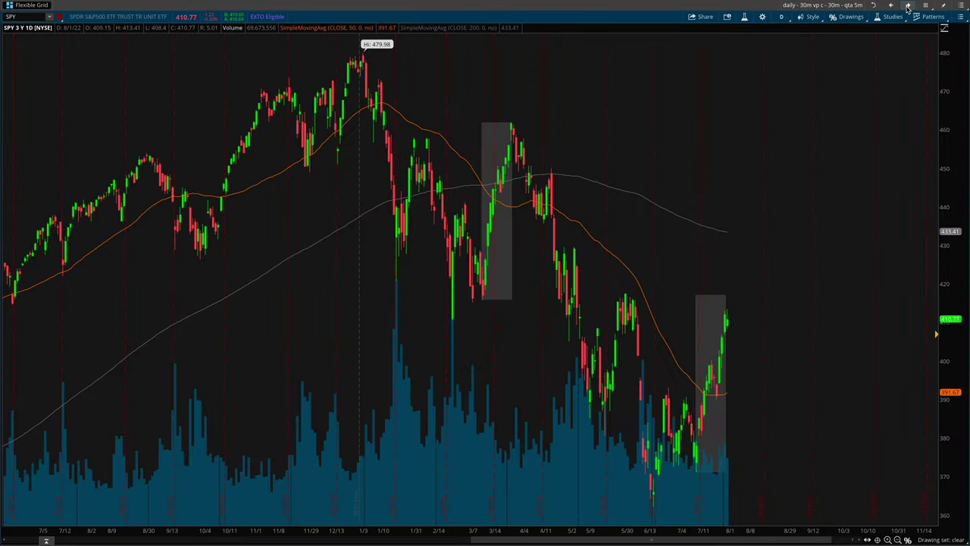
{"action": "mouse_move", "coordinate": [788, 512]}
{"action": "left_mouse_down"}
{"action": "mouse_move", "coordinate": [775, 537]}
{"action": "mouse_move", "coordinate": [794, 508]}
{"action": "left_mouse_up"}
{"action": "left_click_drag", "start_coordinate": [364, 227], "coordinate": [937, 318]}
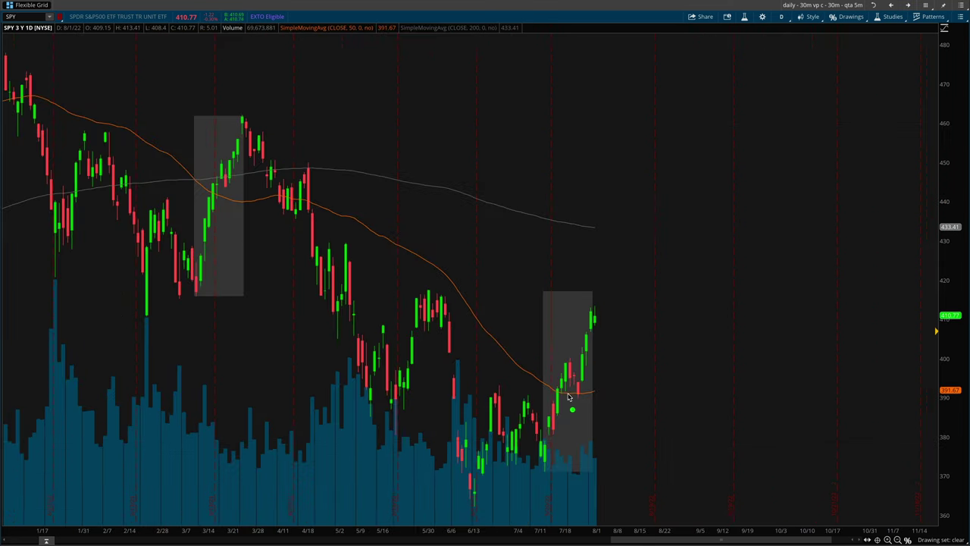
Step: Sketch SPY's projected path up to about 419, down near 405 and sideways toward 400, and circle 8/15 on the date axis
{"action": "left_click_drag", "start_coordinate": [576, 378], "coordinate": [623, 294]}
{"action": "mouse_move", "coordinate": [649, 514]}
{"action": "left_mouse_down"}
{"action": "mouse_move", "coordinate": [630, 537]}
{"action": "mouse_move", "coordinate": [641, 505]}
{"action": "left_mouse_up"}
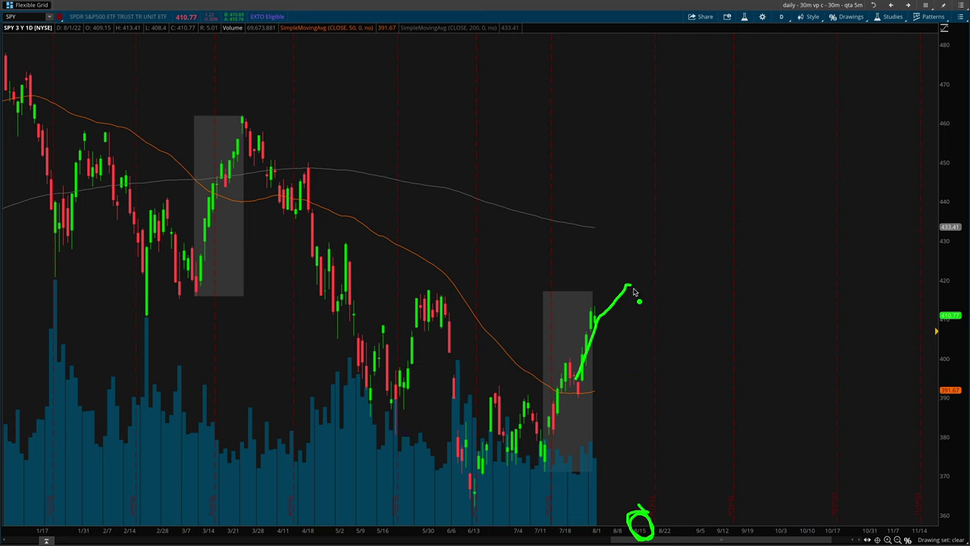
{"action": "mouse_move", "coordinate": [630, 287]}
{"action": "left_mouse_down"}
{"action": "mouse_move", "coordinate": [638, 320]}
{"action": "mouse_move", "coordinate": [720, 354]}
{"action": "mouse_move", "coordinate": [925, 362]}
{"action": "mouse_move", "coordinate": [900, 378]}
{"action": "left_mouse_up"}
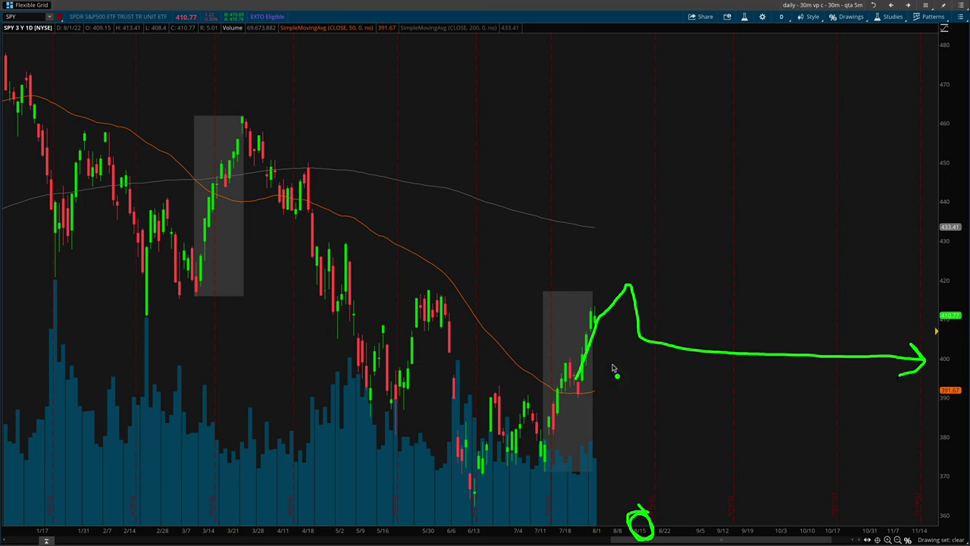
Step: Draw a short horizontal line near 409 beside the projected path and handwrite 4050 above it
{"action": "left_click_drag", "start_coordinate": [631, 323], "coordinate": [736, 323]}
{"action": "mouse_move", "coordinate": [705, 187]}
{"action": "left_mouse_down"}
{"action": "mouse_move", "coordinate": [758, 214]}
{"action": "mouse_move", "coordinate": [733, 240]}
{"action": "left_mouse_up"}
{"action": "mouse_move", "coordinate": [788, 189]}
{"action": "left_mouse_down"}
{"action": "mouse_move", "coordinate": [773, 199]}
{"action": "mouse_move", "coordinate": [792, 191]}
{"action": "left_mouse_up"}
{"action": "left_click_drag", "start_coordinate": [855, 179], "coordinate": [823, 225]}
{"action": "mouse_move", "coordinate": [885, 195]}
{"action": "left_mouse_down"}
{"action": "mouse_move", "coordinate": [864, 212]}
{"action": "mouse_move", "coordinate": [882, 194]}
{"action": "left_mouse_up"}
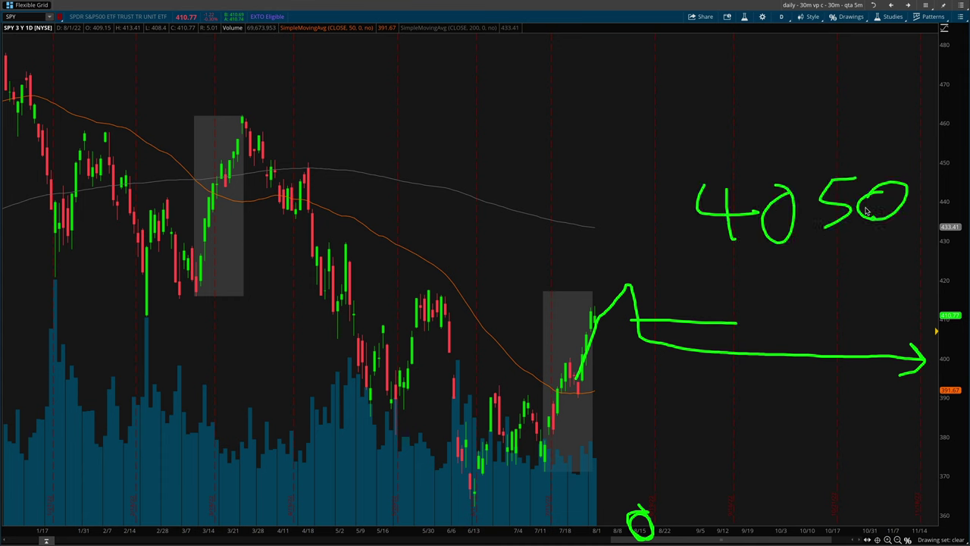
{"action": "left_click", "coordinate": [729, 307]}
Step: Switch back to the 29 DTE SPY Net GEX table and sort it by Abs GEX in descending order
{"action": "key", "text": "ctrl+Left"}
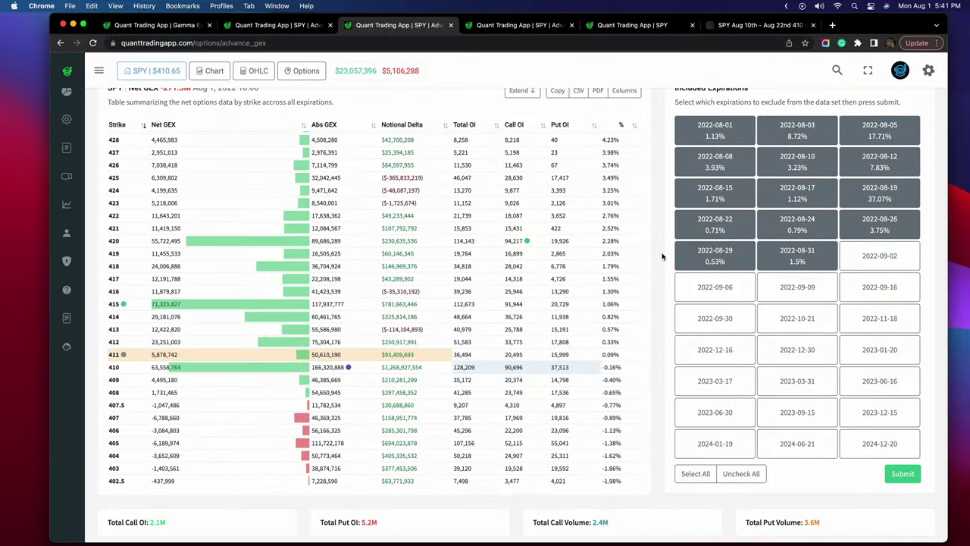
{"action": "scroll", "coordinate": [662, 256], "scroll_direction": "up", "scroll_amount": 3}
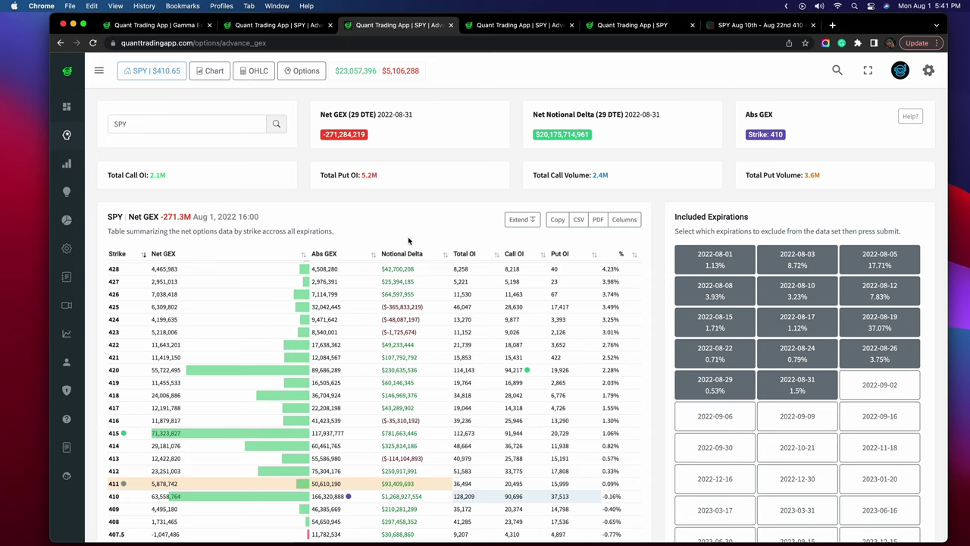
{"action": "left_click", "coordinate": [351, 255]}
{"action": "left_click", "coordinate": [355, 252]}
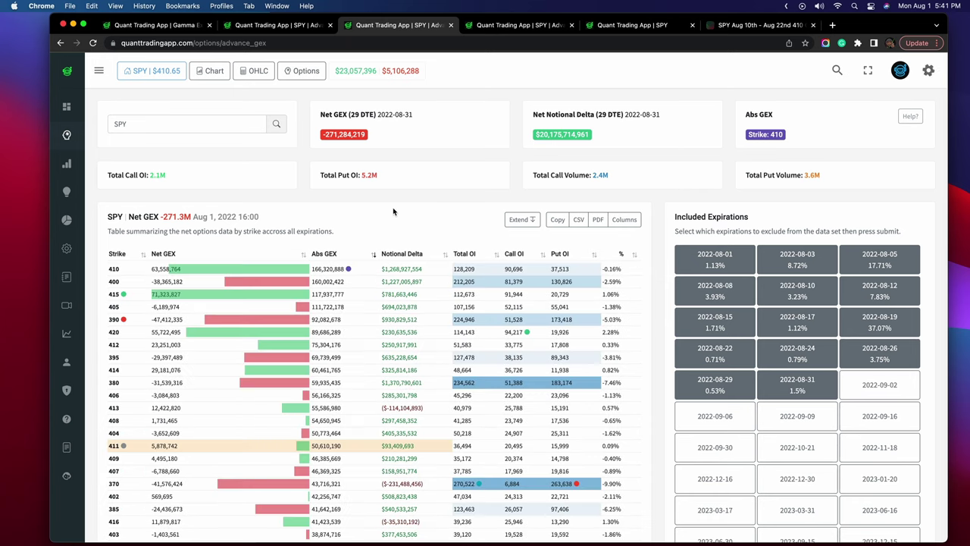
{"action": "scroll", "coordinate": [394, 212], "scroll_direction": "down", "scroll_amount": 1}
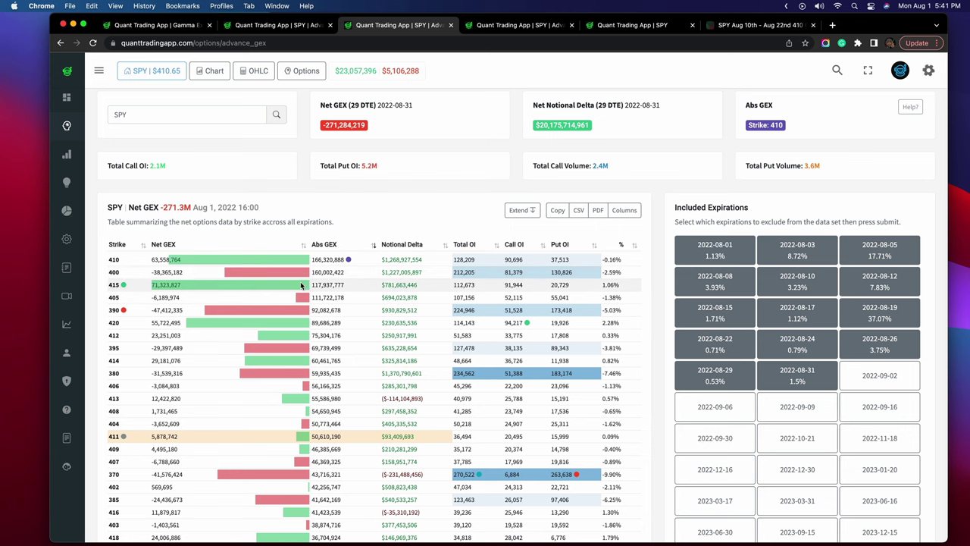
{"action": "scroll", "coordinate": [299, 189], "scroll_direction": "up", "scroll_amount": 1}
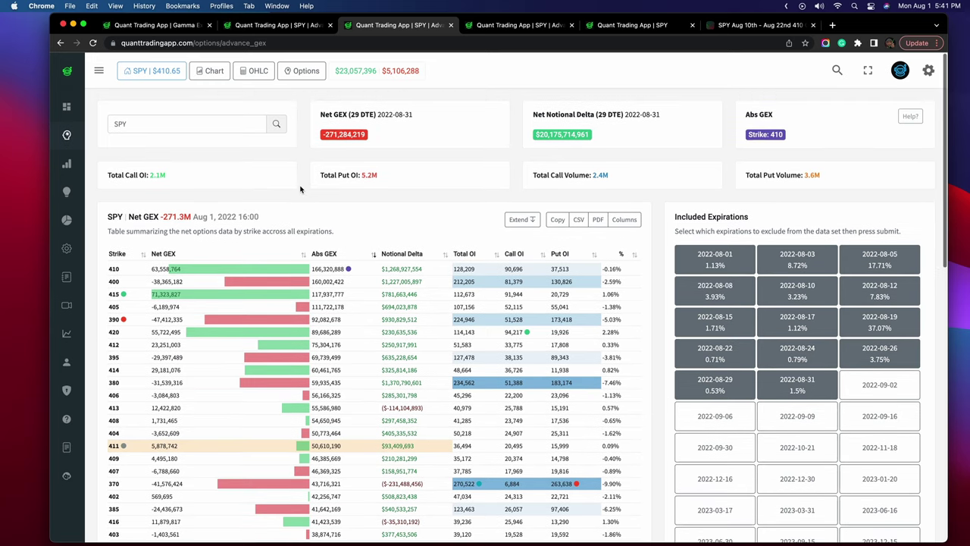
Step: Open the SPY gamma exposure page for the Aug 5, 2022 expiration and show its Top Absolute GEX list
{"action": "left_click", "coordinate": [175, 28]}
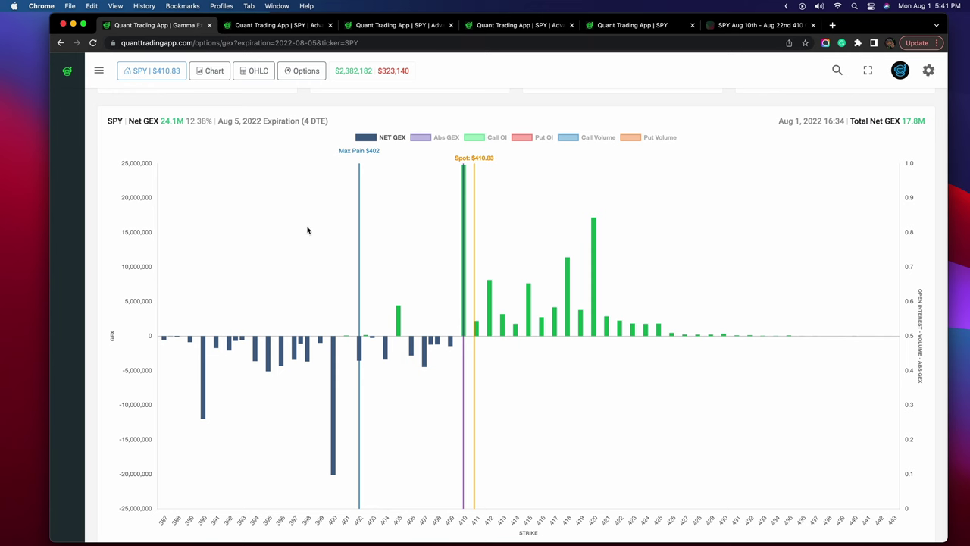
{"action": "scroll", "coordinate": [336, 245], "scroll_direction": "up", "scroll_amount": 8}
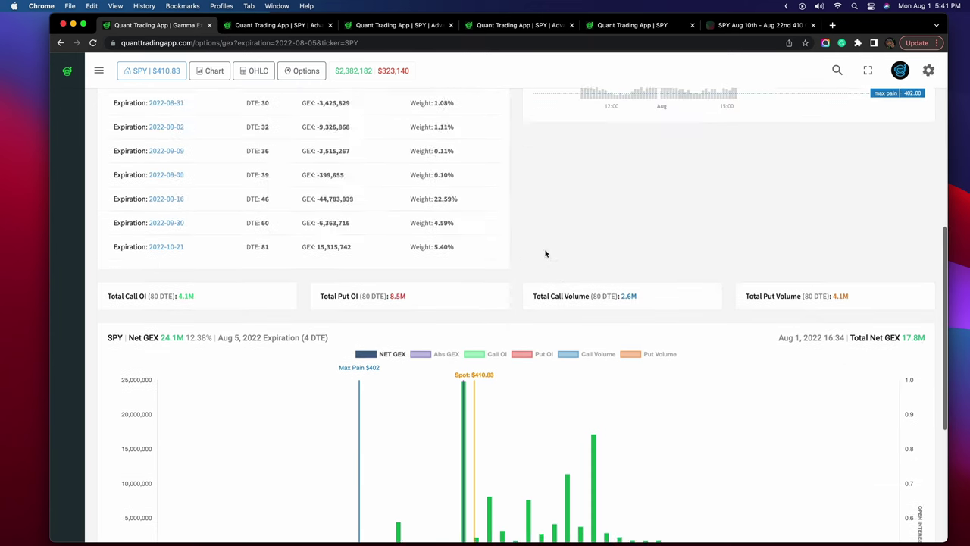
{"action": "scroll", "coordinate": [517, 252], "scroll_direction": "up", "scroll_amount": 7}
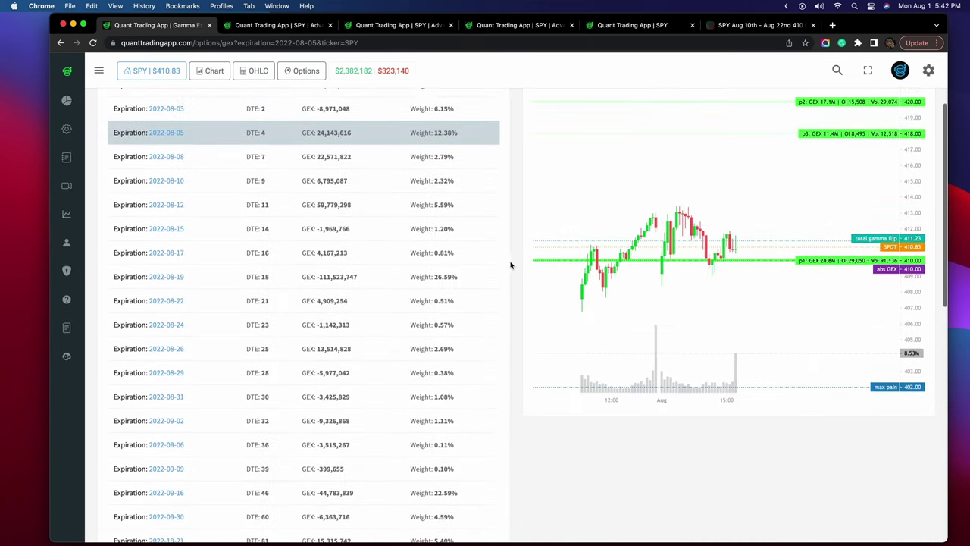
{"action": "scroll", "coordinate": [508, 276], "scroll_direction": "up", "scroll_amount": 3}
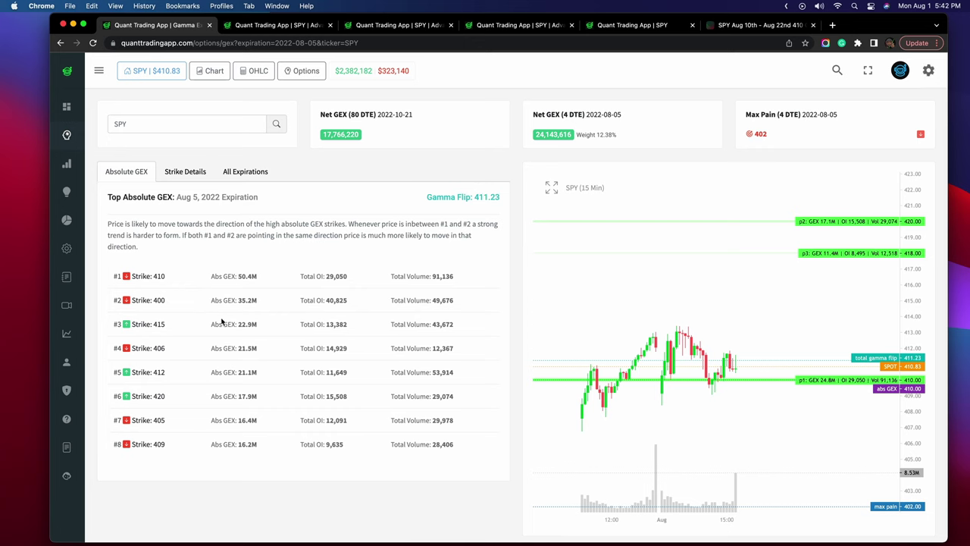
Step: Mark strikes 410 and 415 with their Abs GEX values, clear the markings, and circle strike 415
{"action": "mouse_move", "coordinate": [160, 265]}
{"action": "left_mouse_down"}
{"action": "mouse_move", "coordinate": [117, 268]}
{"action": "mouse_move", "coordinate": [104, 300]}
{"action": "mouse_move", "coordinate": [128, 317]}
{"action": "mouse_move", "coordinate": [173, 311]}
{"action": "mouse_move", "coordinate": [163, 268]}
{"action": "left_mouse_up"}
{"action": "mouse_move", "coordinate": [176, 279]}
{"action": "left_mouse_down"}
{"action": "mouse_move", "coordinate": [164, 266]}
{"action": "mouse_move", "coordinate": [95, 296]}
{"action": "mouse_move", "coordinate": [179, 304]}
{"action": "mouse_move", "coordinate": [163, 277]}
{"action": "left_mouse_up"}
{"action": "mouse_move", "coordinate": [241, 287]}
{"action": "left_mouse_down"}
{"action": "mouse_move", "coordinate": [267, 278]}
{"action": "mouse_move", "coordinate": [232, 270]}
{"action": "left_mouse_up"}
{"action": "mouse_move", "coordinate": [157, 320]}
{"action": "left_mouse_down"}
{"action": "mouse_move", "coordinate": [114, 344]}
{"action": "mouse_move", "coordinate": [168, 314]}
{"action": "left_mouse_up"}
{"action": "mouse_move", "coordinate": [244, 316]}
{"action": "left_mouse_down"}
{"action": "mouse_move", "coordinate": [225, 332]}
{"action": "mouse_move", "coordinate": [273, 331]}
{"action": "mouse_move", "coordinate": [232, 329]}
{"action": "left_mouse_up"}
{"action": "key", "text": "Escape"}
{"action": "mouse_move", "coordinate": [135, 314]}
{"action": "left_mouse_down"}
{"action": "mouse_move", "coordinate": [113, 326]}
{"action": "mouse_move", "coordinate": [170, 345]}
{"action": "mouse_move", "coordinate": [110, 318]}
{"action": "left_mouse_up"}
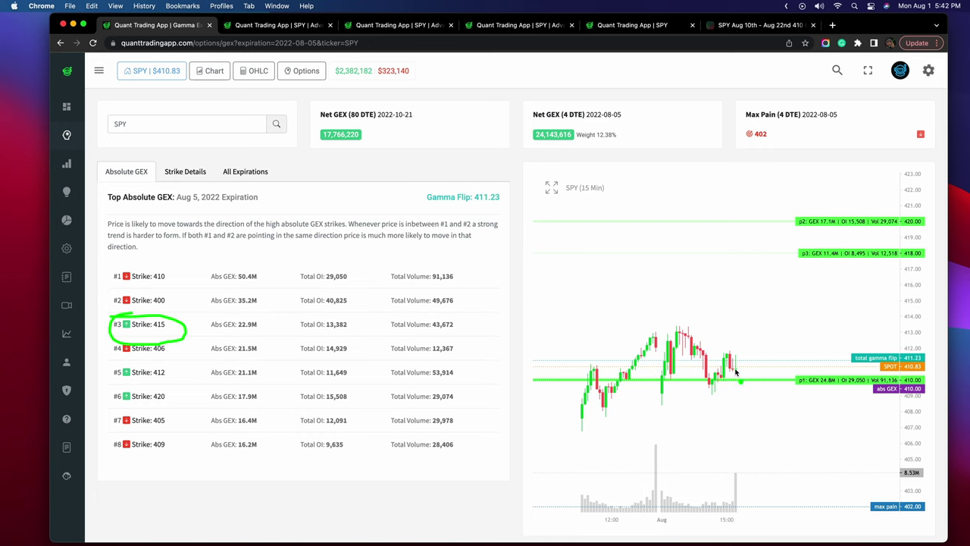
Step: Draw a stroke from the latest candle toward 415 on the SPY 15-minute chart, and mark the Abs GEX of the top strikes
{"action": "mouse_move", "coordinate": [735, 371]}
{"action": "left_mouse_down"}
{"action": "mouse_move", "coordinate": [761, 342]}
{"action": "mouse_move", "coordinate": [879, 308]}
{"action": "mouse_move", "coordinate": [855, 326]}
{"action": "left_mouse_up"}
{"action": "mouse_move", "coordinate": [263, 267]}
{"action": "left_mouse_down"}
{"action": "mouse_move", "coordinate": [275, 293]}
{"action": "mouse_move", "coordinate": [264, 329]}
{"action": "left_mouse_up"}
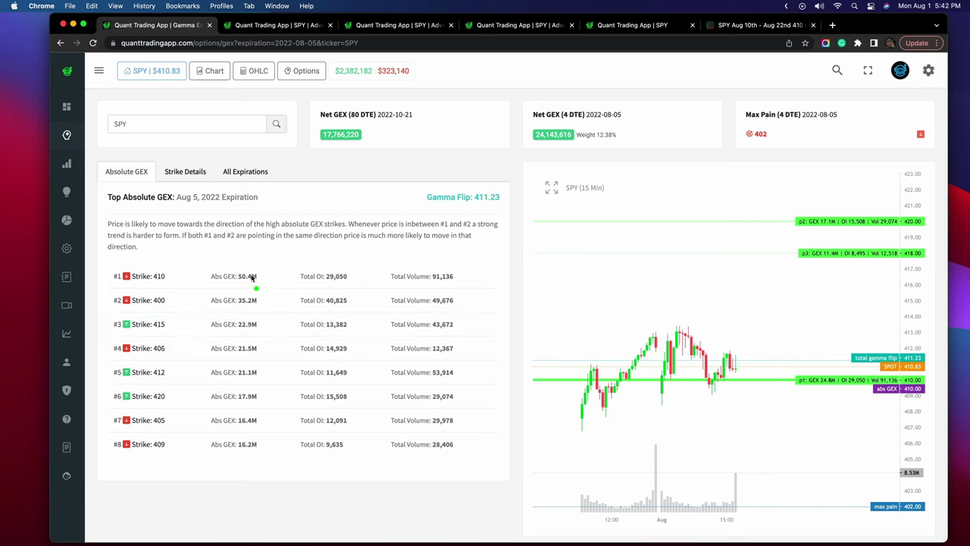
{"action": "left_click_drag", "start_coordinate": [251, 269], "coordinate": [250, 287]}
Step: Expand the SPY 15-minute chart to full view and restore it, then circle strike 415 and mark its Abs GEX
{"action": "left_click_drag", "start_coordinate": [914, 346], "coordinate": [912, 291]}
{"action": "left_click", "coordinate": [551, 188]}
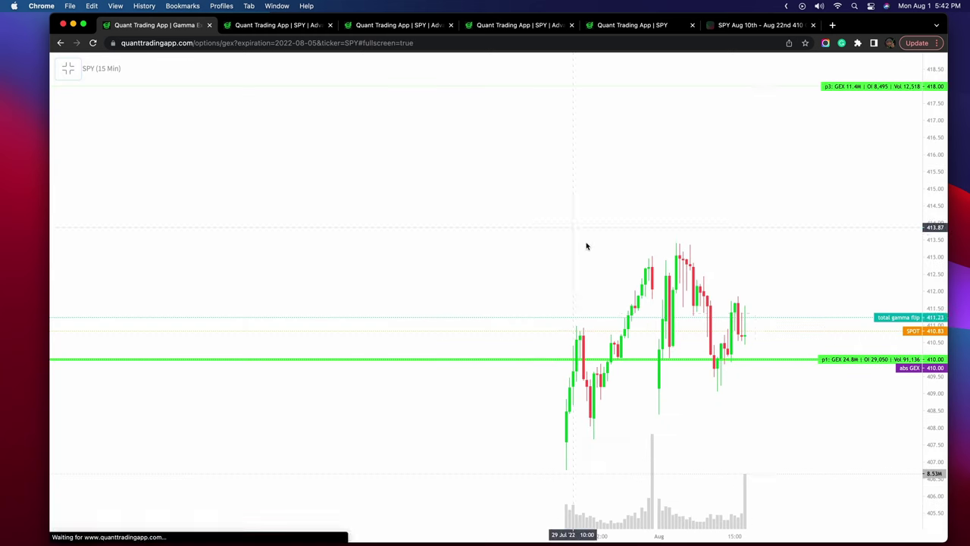
{"action": "left_click", "coordinate": [68, 68]}
{"action": "left_click_drag", "start_coordinate": [163, 318], "coordinate": [171, 339]}
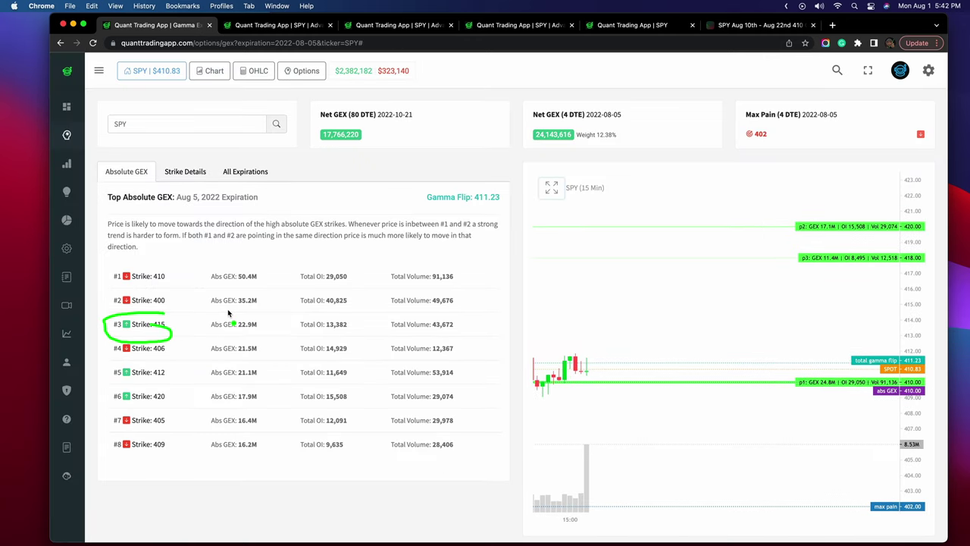
{"action": "mouse_move", "coordinate": [247, 311]}
{"action": "left_mouse_down"}
{"action": "mouse_move", "coordinate": [244, 293]}
{"action": "mouse_move", "coordinate": [199, 302]}
{"action": "mouse_move", "coordinate": [269, 311]}
{"action": "mouse_move", "coordinate": [245, 311]}
{"action": "left_mouse_up"}
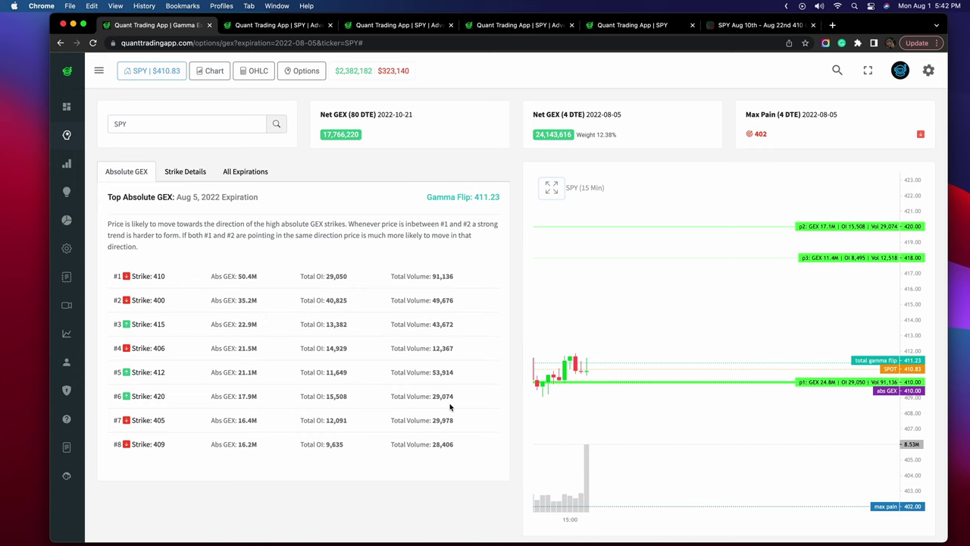
Step: Show the Aug 5 Net GEX by strike chart, mark strike 420, and draw arrows from its bar toward the higher strikes
{"action": "scroll", "coordinate": [449, 407], "scroll_direction": "down", "scroll_amount": 10}
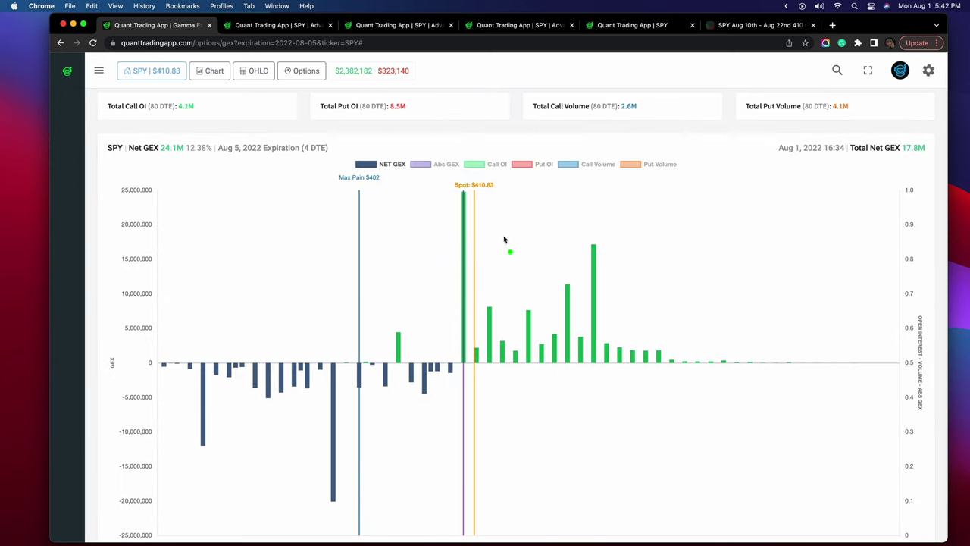
{"action": "scroll", "coordinate": [520, 238], "scroll_direction": "down", "scroll_amount": 1}
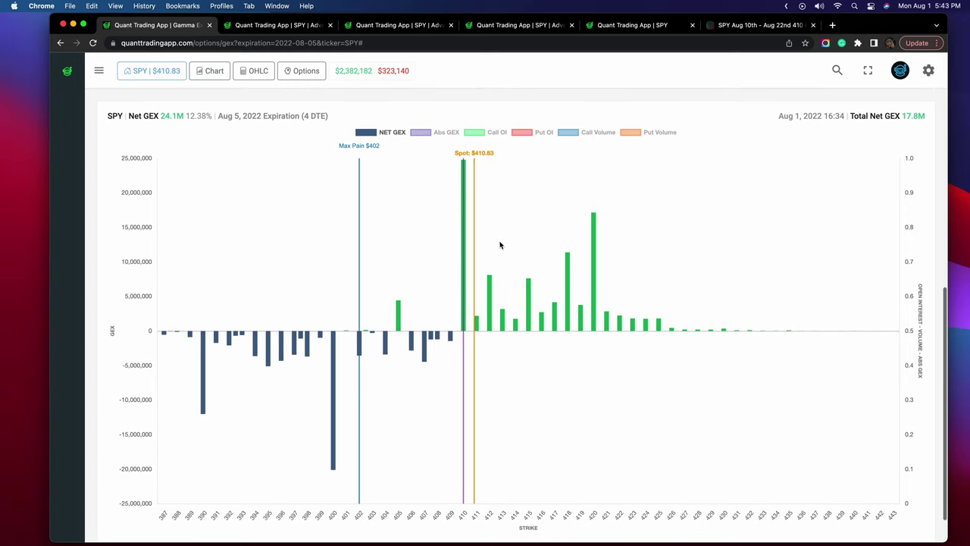
{"action": "mouse_move", "coordinate": [595, 331]}
{"action": "left_mouse_down"}
{"action": "mouse_move", "coordinate": [591, 483]}
{"action": "mouse_move", "coordinate": [610, 473]}
{"action": "left_mouse_up"}
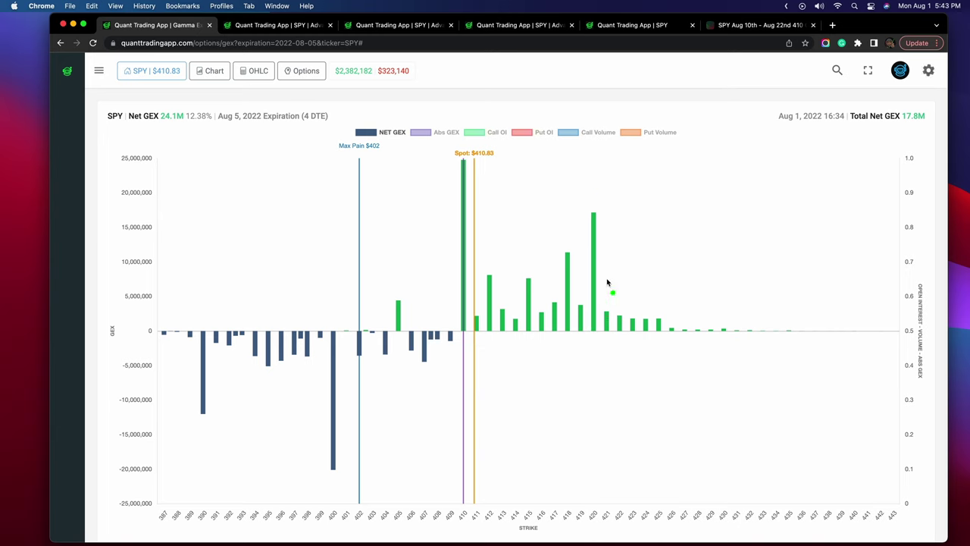
{"action": "mouse_move", "coordinate": [600, 240]}
{"action": "left_mouse_down"}
{"action": "mouse_move", "coordinate": [715, 242]}
{"action": "mouse_move", "coordinate": [680, 258]}
{"action": "left_mouse_up"}
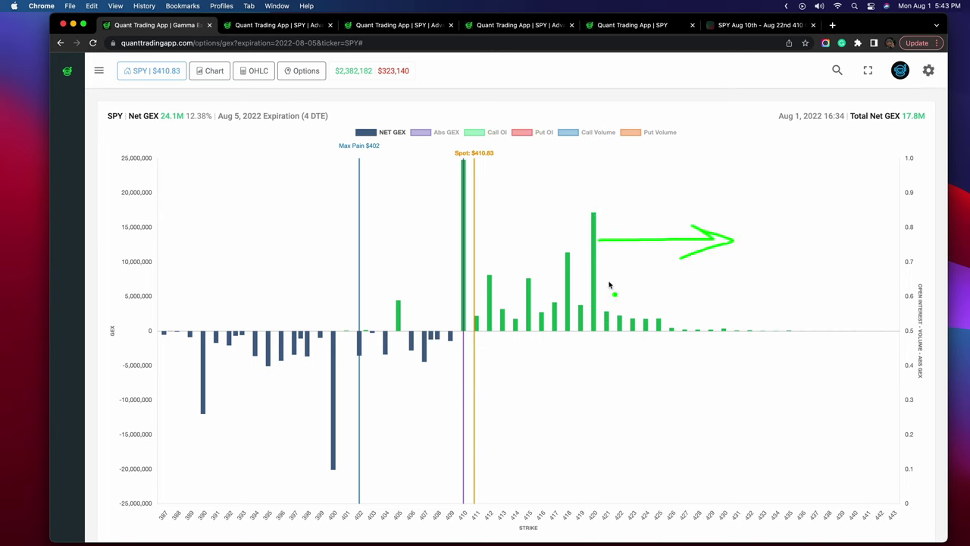
{"action": "mouse_move", "coordinate": [605, 278]}
{"action": "left_mouse_down"}
{"action": "mouse_move", "coordinate": [750, 283]}
{"action": "mouse_move", "coordinate": [707, 305]}
{"action": "left_mouse_up"}
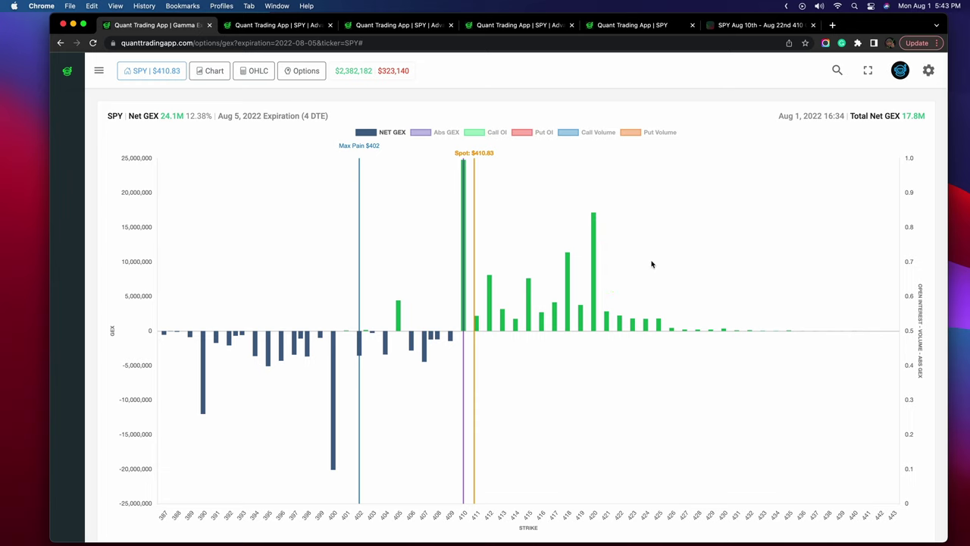
Step: Draw a long arrow from the top of strike 420's bar toward higher strikes, cross it out, and clear the markings
{"action": "mouse_move", "coordinate": [598, 206]}
{"action": "left_mouse_down"}
{"action": "mouse_move", "coordinate": [793, 223]}
{"action": "mouse_move", "coordinate": [746, 245]}
{"action": "left_mouse_up"}
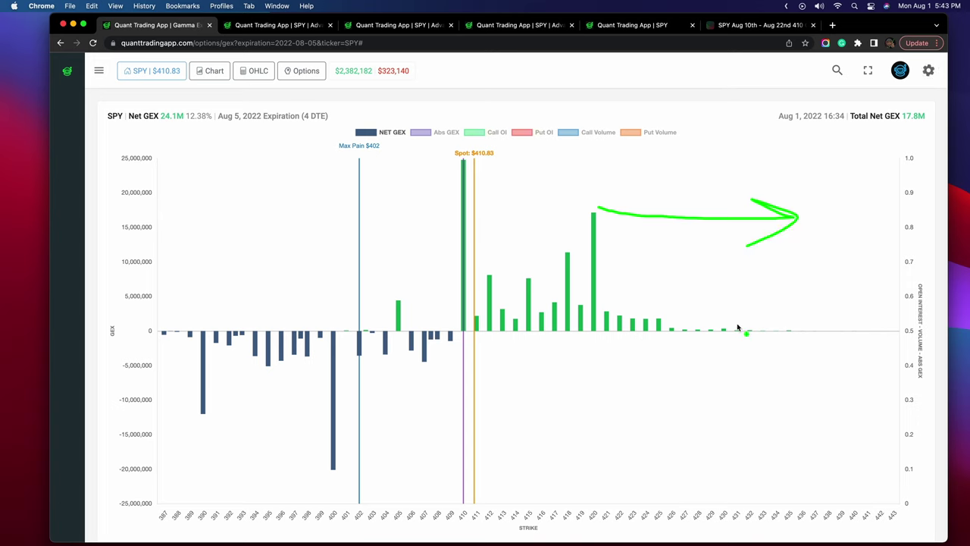
{"action": "left_click_drag", "start_coordinate": [673, 169], "coordinate": [811, 253]}
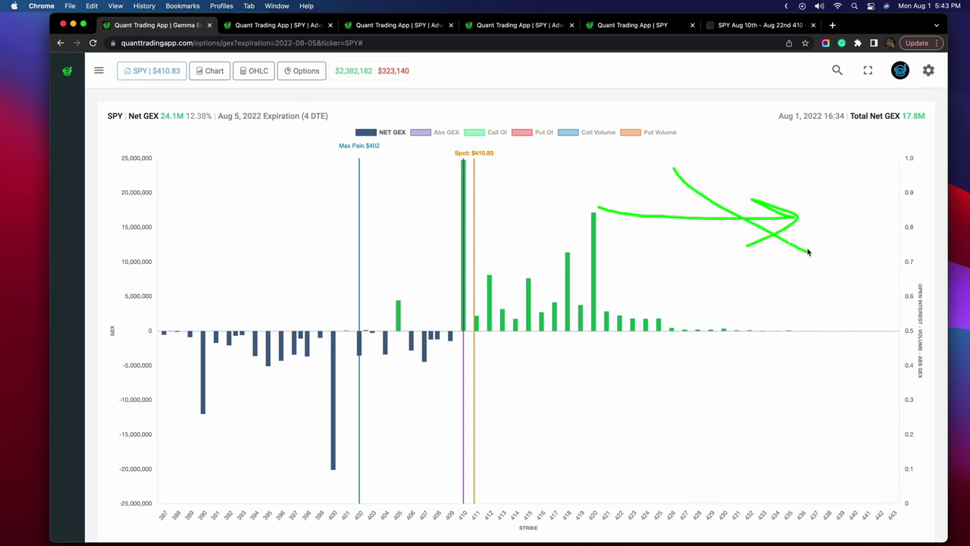
{"action": "left_click_drag", "start_coordinate": [779, 185], "coordinate": [636, 276]}
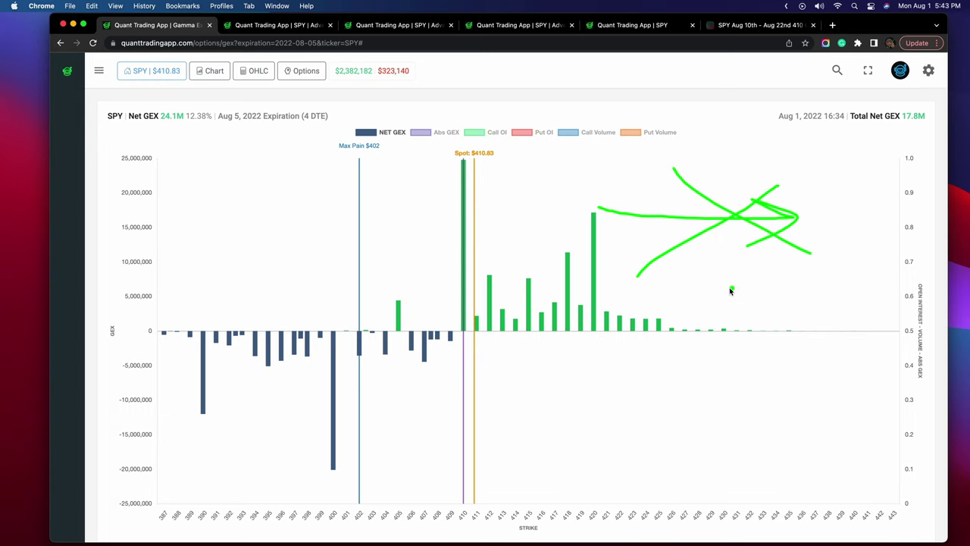
{"action": "mouse_move", "coordinate": [830, 308]}
{"action": "left_mouse_down"}
{"action": "mouse_move", "coordinate": [826, 260]}
{"action": "mouse_move", "coordinate": [848, 241]}
{"action": "mouse_move", "coordinate": [876, 340]}
{"action": "left_mouse_up"}
{"action": "key", "text": "Escape"}
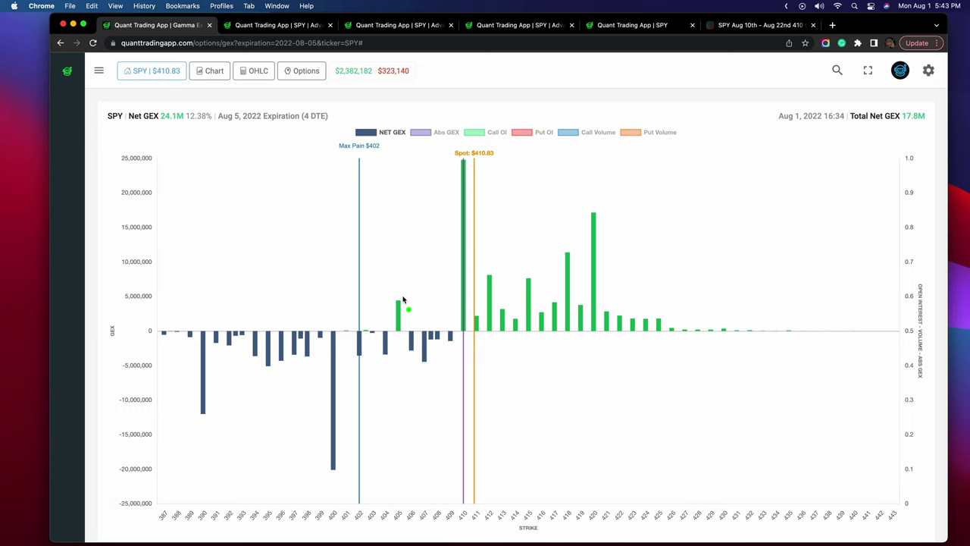
Step: Mark strike 405's positive Net GEX bar and circle the group of negative bars between strikes 393 and 409
{"action": "mouse_move", "coordinate": [403, 300]}
{"action": "left_mouse_down"}
{"action": "mouse_move", "coordinate": [378, 334]}
{"action": "mouse_move", "coordinate": [412, 357]}
{"action": "left_mouse_up"}
{"action": "key", "text": "Escape"}
{"action": "mouse_move", "coordinate": [398, 295]}
{"action": "left_mouse_down"}
{"action": "mouse_move", "coordinate": [391, 337]}
{"action": "mouse_move", "coordinate": [403, 287]}
{"action": "left_mouse_up"}
{"action": "mouse_move", "coordinate": [453, 328]}
{"action": "left_mouse_down"}
{"action": "mouse_move", "coordinate": [275, 326]}
{"action": "mouse_move", "coordinate": [240, 457]}
{"action": "mouse_move", "coordinate": [465, 414]}
{"action": "mouse_move", "coordinate": [453, 326]}
{"action": "mouse_move", "coordinate": [333, 331]}
{"action": "mouse_move", "coordinate": [274, 450]}
{"action": "mouse_move", "coordinate": [459, 388]}
{"action": "mouse_move", "coordinate": [451, 335]}
{"action": "left_mouse_up"}
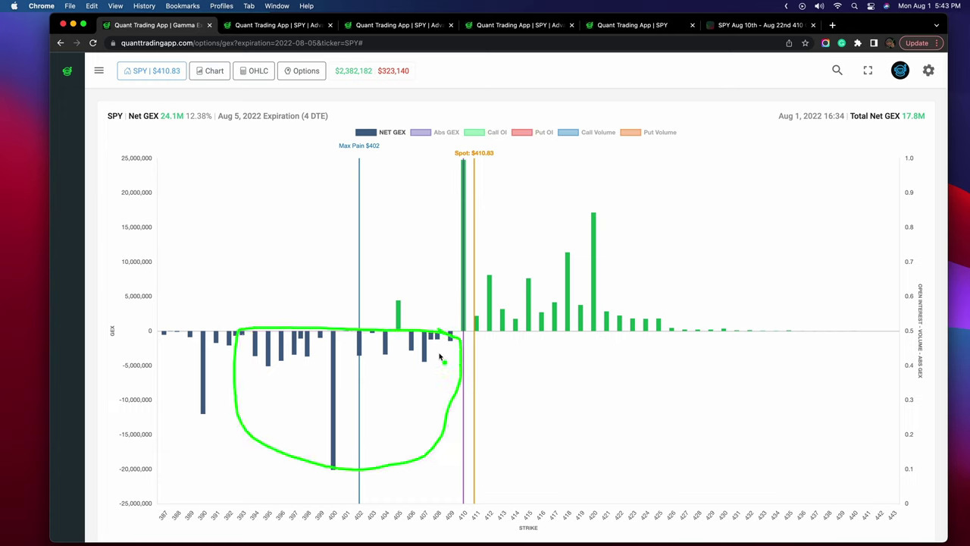
{"action": "mouse_move", "coordinate": [404, 304]}
{"action": "left_mouse_down"}
{"action": "mouse_move", "coordinate": [379, 307]}
{"action": "mouse_move", "coordinate": [413, 325]}
{"action": "mouse_move", "coordinate": [406, 307]}
{"action": "left_mouse_up"}
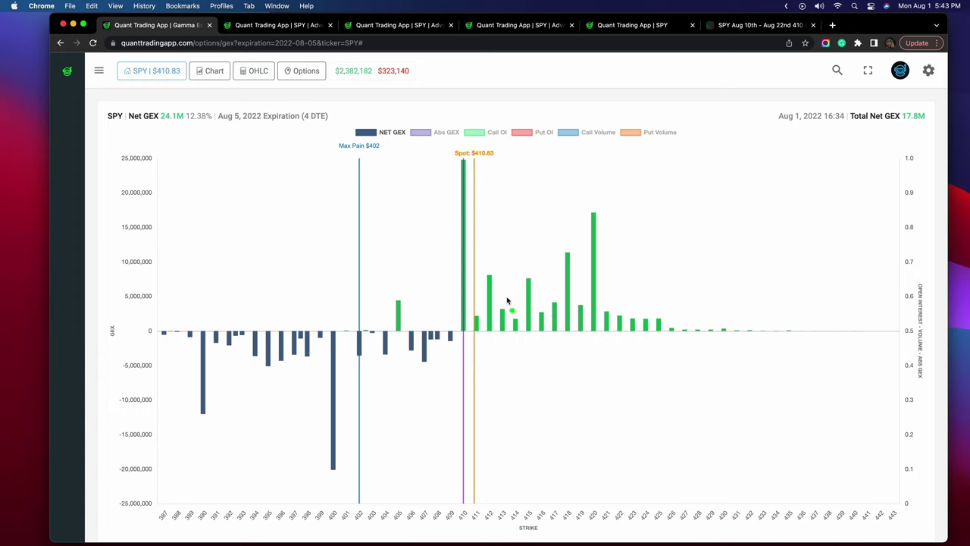
Step: Mark the area around strike 420's positive bar and draw a red negative bar below strike 416
{"action": "mouse_move", "coordinate": [570, 202]}
{"action": "left_mouse_down"}
{"action": "mouse_move", "coordinate": [513, 184]}
{"action": "mouse_move", "coordinate": [669, 190]}
{"action": "left_mouse_up"}
{"action": "left_click_drag", "start_coordinate": [541, 332], "coordinate": [542, 374]}
{"action": "left_click_drag", "start_coordinate": [540, 332], "coordinate": [544, 386]}
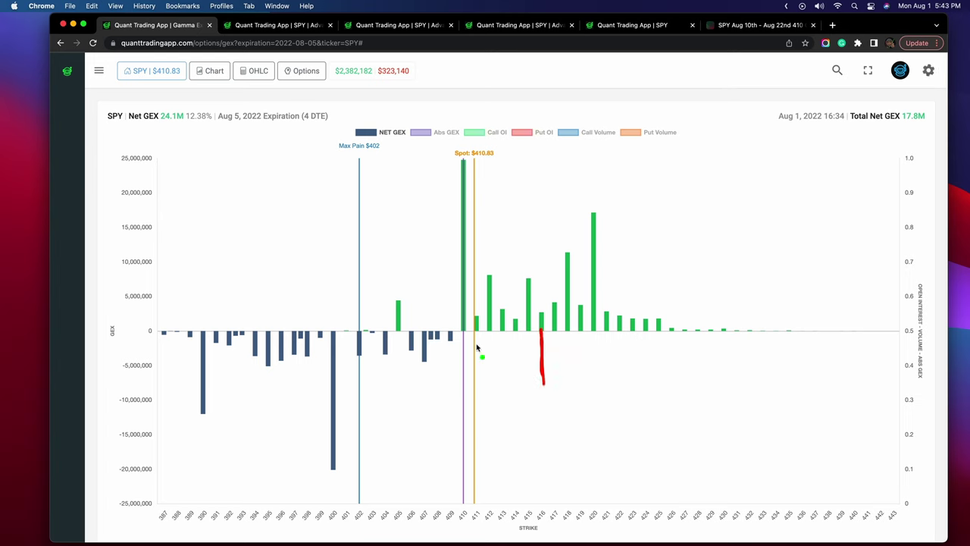
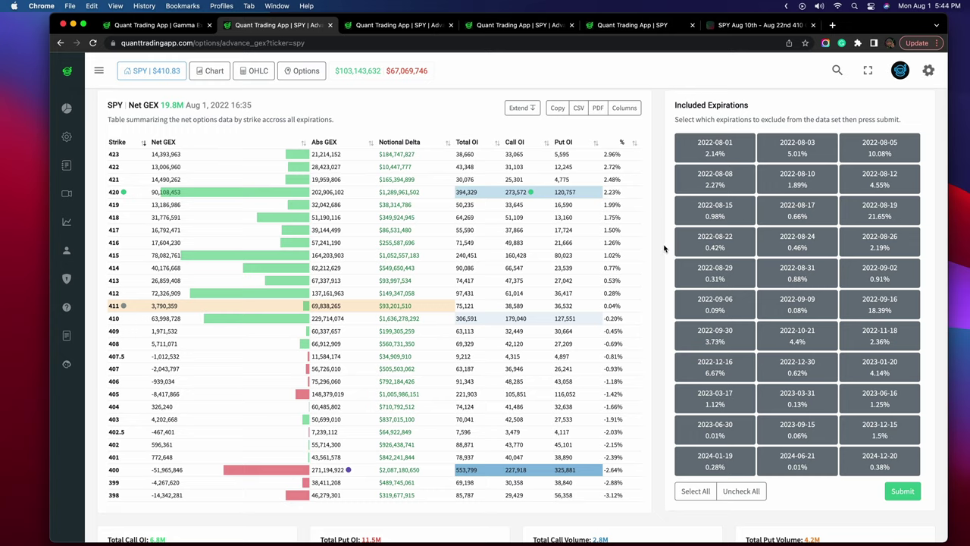
Step: Show the SPY out-of-the-money calls table and circle the Aug 19, 2022 expiration with its total call and total put premiums
{"action": "left_click", "coordinate": [398, 25]}
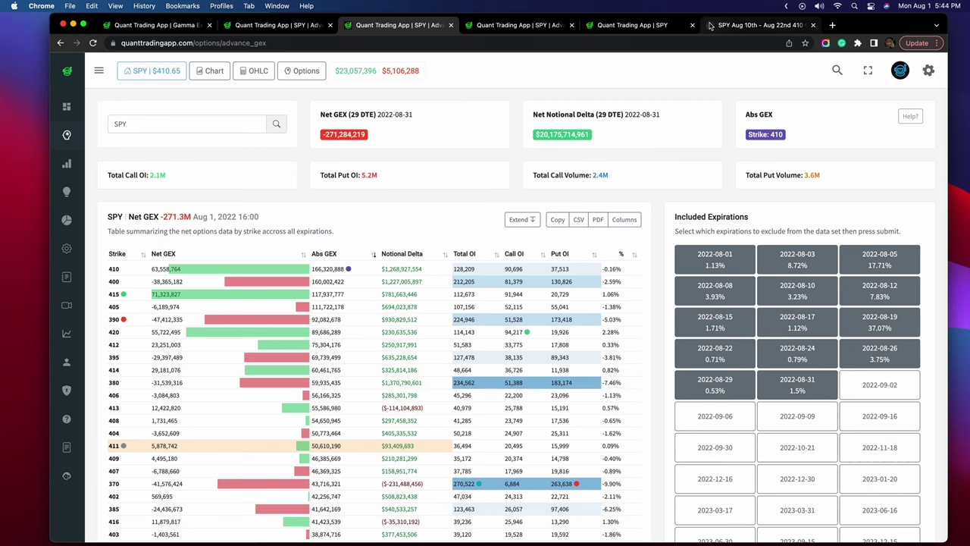
{"action": "left_click", "coordinate": [754, 25]}
{"action": "left_click", "coordinate": [626, 26]}
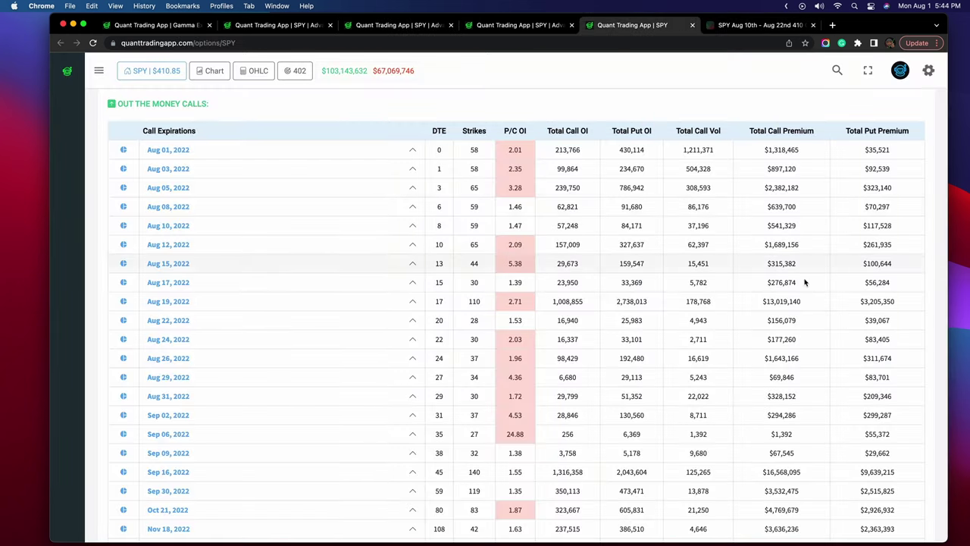
{"action": "mouse_move", "coordinate": [805, 296]}
{"action": "left_mouse_down"}
{"action": "mouse_move", "coordinate": [754, 296]}
{"action": "mouse_move", "coordinate": [814, 314]}
{"action": "mouse_move", "coordinate": [799, 296]}
{"action": "left_mouse_up"}
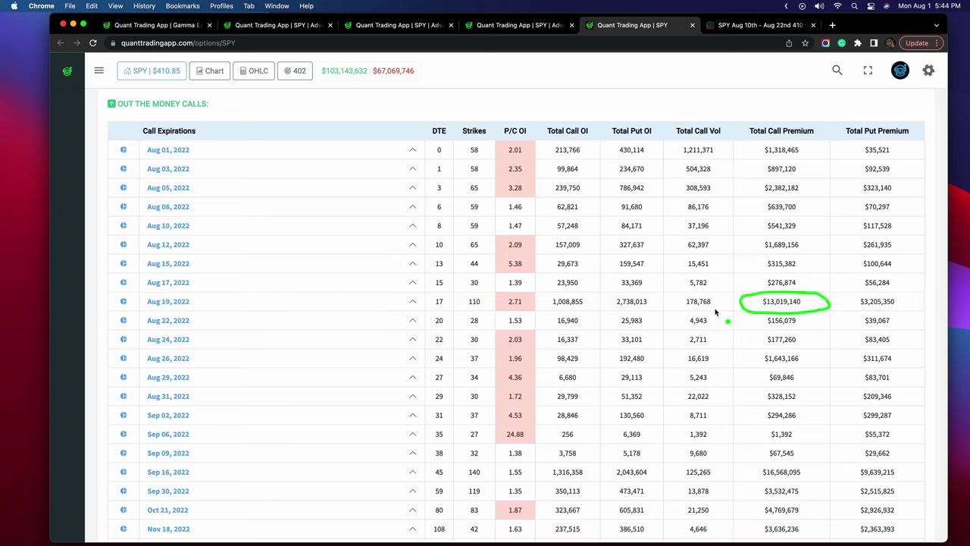
{"action": "mouse_move", "coordinate": [214, 297]}
{"action": "left_mouse_down"}
{"action": "mouse_move", "coordinate": [113, 291]}
{"action": "mouse_move", "coordinate": [239, 304]}
{"action": "mouse_move", "coordinate": [205, 290]}
{"action": "left_mouse_up"}
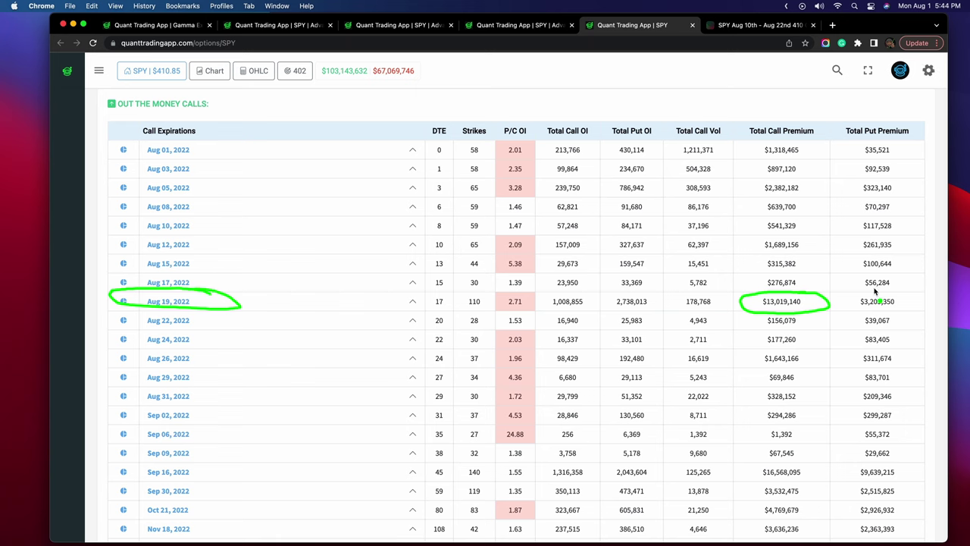
{"action": "mouse_move", "coordinate": [891, 294]}
{"action": "left_mouse_down"}
{"action": "mouse_move", "coordinate": [842, 305]}
{"action": "mouse_move", "coordinate": [891, 293]}
{"action": "left_mouse_up"}
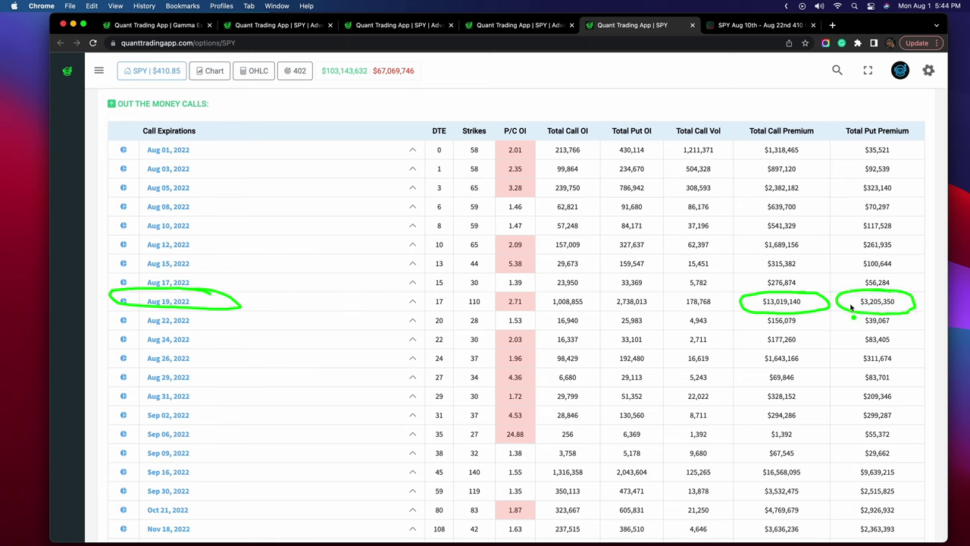
Step: Clear the table markings, switch to the SPY daily chart in thinkorswim and circle the late-February low
{"action": "key", "text": "Escape"}
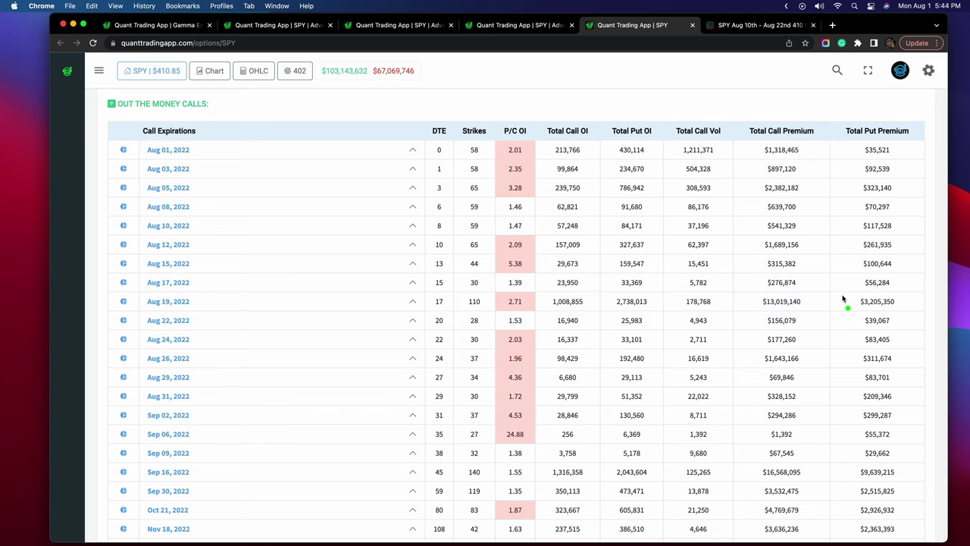
{"action": "key", "text": "super+Tab"}
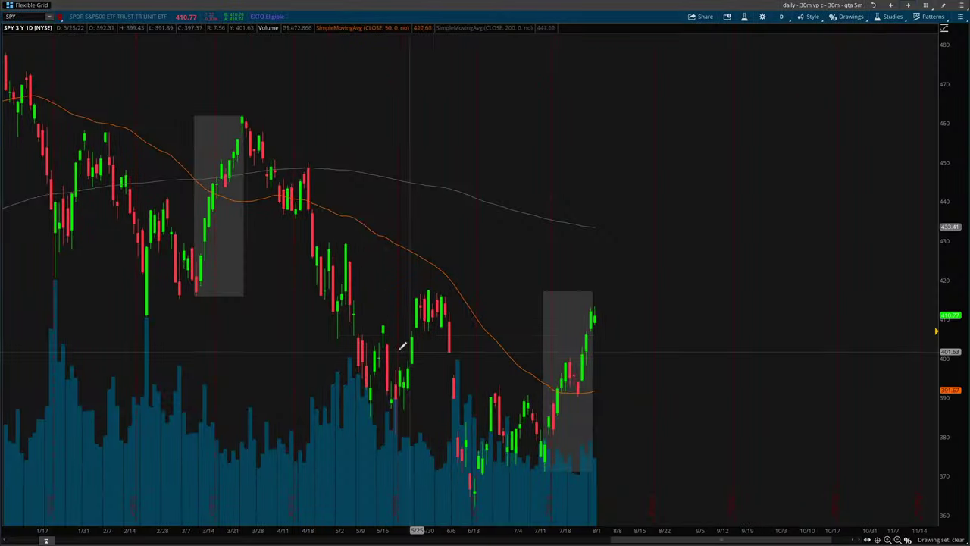
{"action": "left_click_drag", "start_coordinate": [167, 315], "coordinate": [162, 308]}
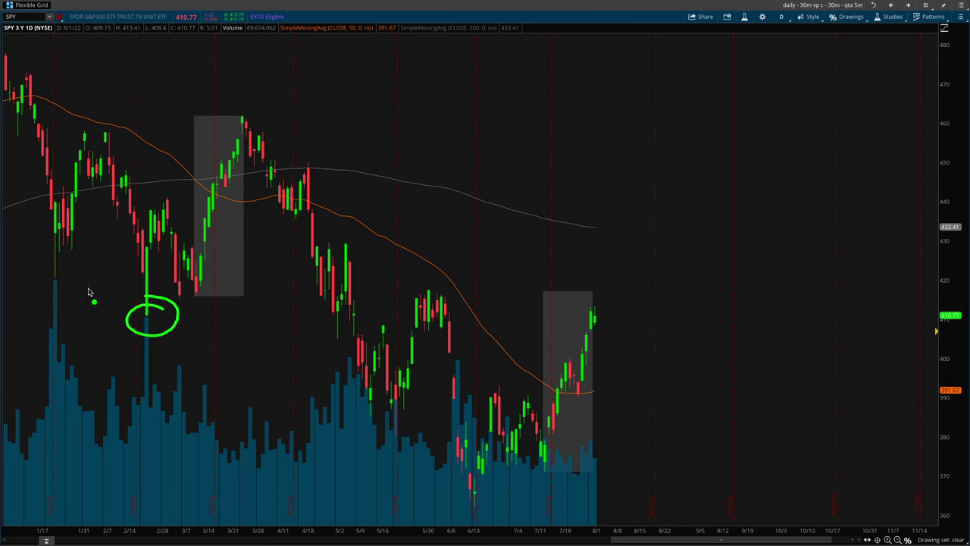
Step: Trace the rallies from the late-January, late-February, mid-March and late-May lows, clear the lines, and return to the options table in Chrome
{"action": "mouse_move", "coordinate": [79, 267]}
{"action": "left_mouse_down"}
{"action": "mouse_move", "coordinate": [65, 260]}
{"action": "mouse_move", "coordinate": [80, 265]}
{"action": "mouse_move", "coordinate": [66, 277]}
{"action": "mouse_move", "coordinate": [104, 114]}
{"action": "left_mouse_up"}
{"action": "key", "text": "Escape"}
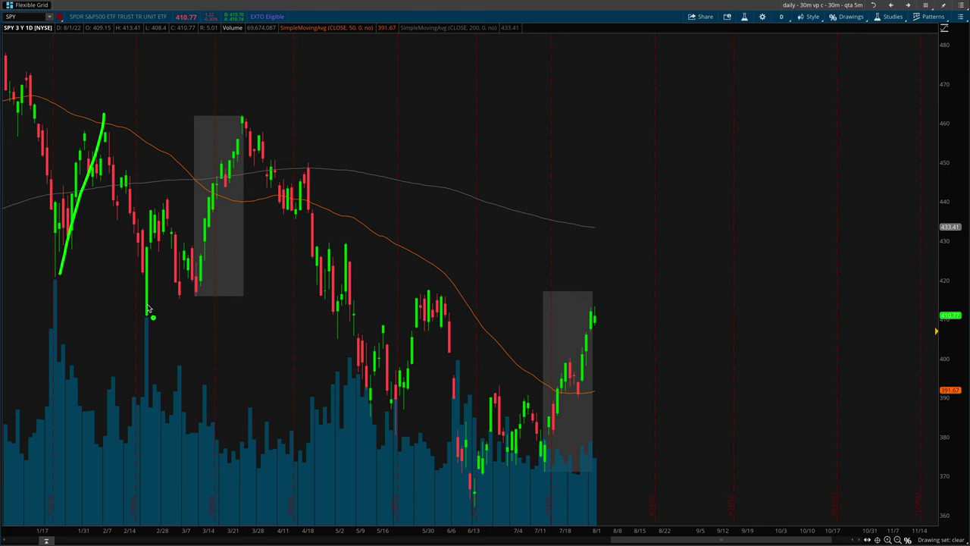
{"action": "left_click_drag", "start_coordinate": [149, 307], "coordinate": [149, 224]}
{"action": "left_click_drag", "start_coordinate": [195, 284], "coordinate": [227, 198]}
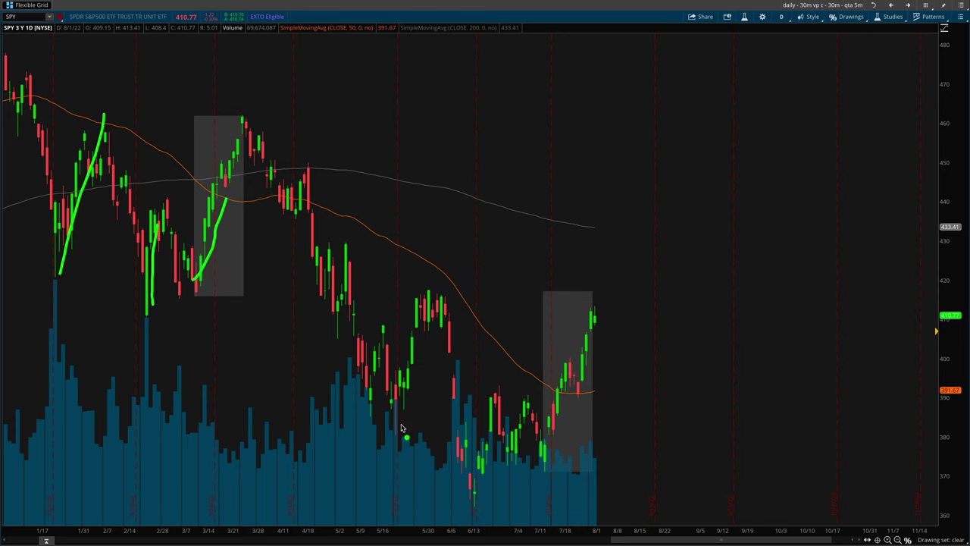
{"action": "left_click_drag", "start_coordinate": [402, 429], "coordinate": [452, 324]}
{"action": "key", "text": "Escape"}
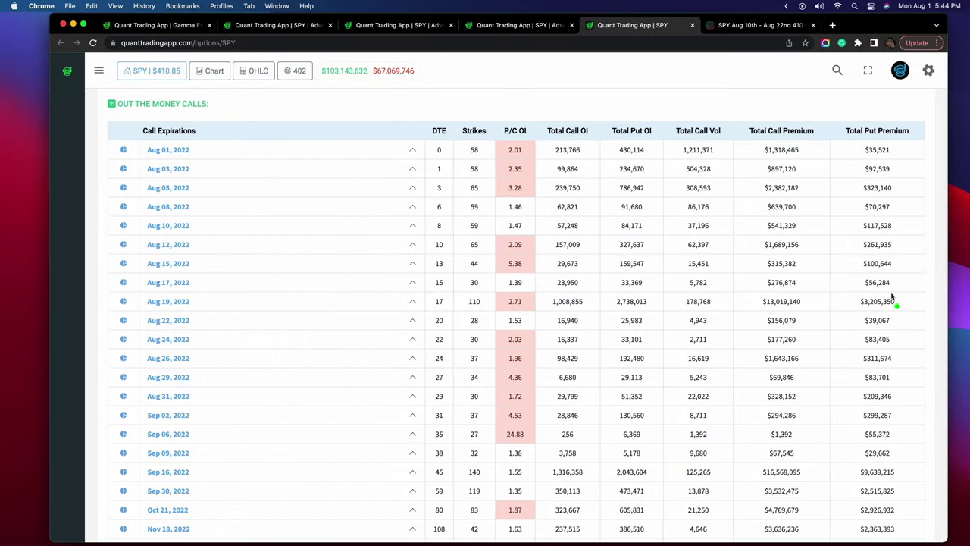
Step: Circle the Aug 19, 2022 row's total put premium and total call premium several times to compare them
{"action": "mouse_move", "coordinate": [895, 303]}
{"action": "left_mouse_down"}
{"action": "mouse_move", "coordinate": [852, 296]}
{"action": "mouse_move", "coordinate": [864, 318]}
{"action": "mouse_move", "coordinate": [903, 312]}
{"action": "mouse_move", "coordinate": [891, 295]}
{"action": "left_mouse_up"}
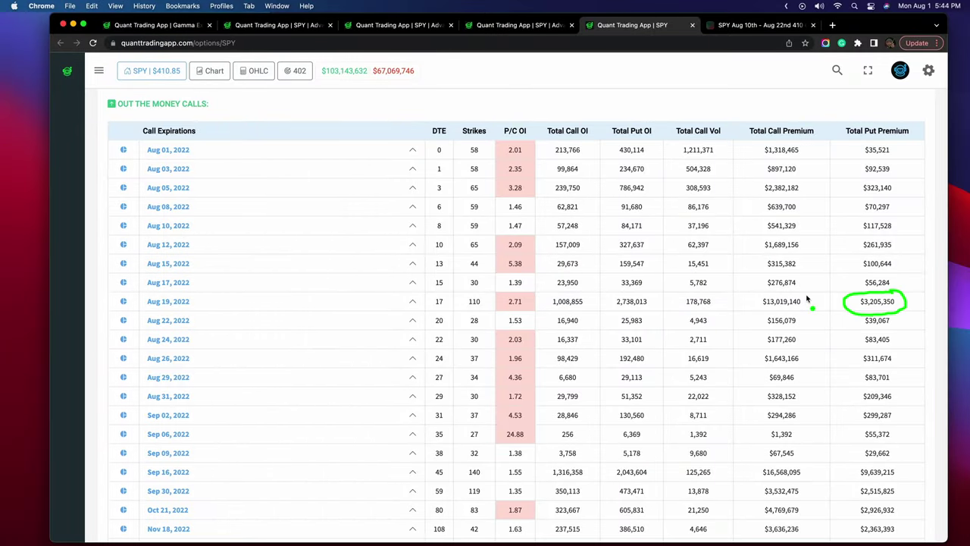
{"action": "mouse_move", "coordinate": [808, 297]}
{"action": "left_mouse_down"}
{"action": "mouse_move", "coordinate": [779, 290]}
{"action": "mouse_move", "coordinate": [808, 291]}
{"action": "left_mouse_up"}
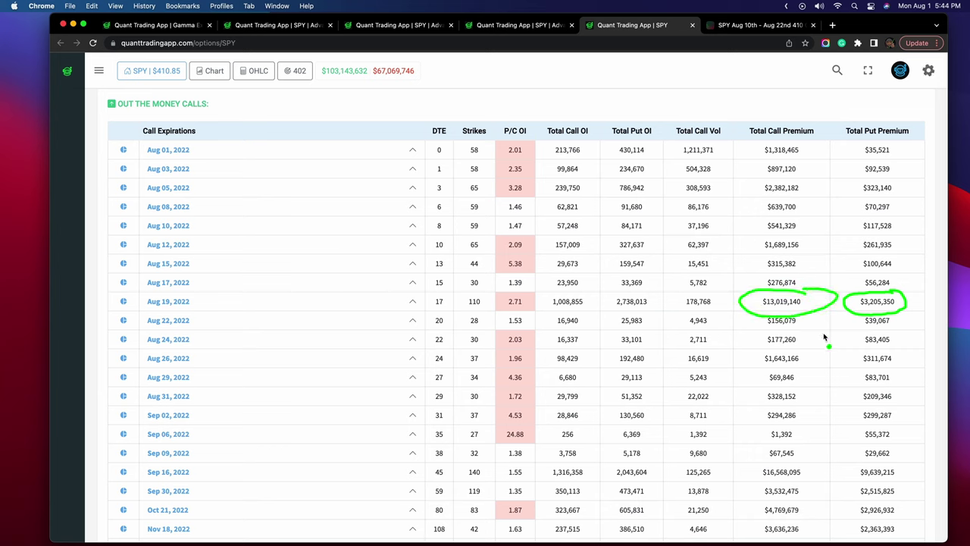
{"action": "mouse_move", "coordinate": [894, 296]}
{"action": "left_mouse_down"}
{"action": "mouse_move", "coordinate": [756, 303]}
{"action": "mouse_move", "coordinate": [885, 316]}
{"action": "mouse_move", "coordinate": [891, 292]}
{"action": "left_mouse_up"}
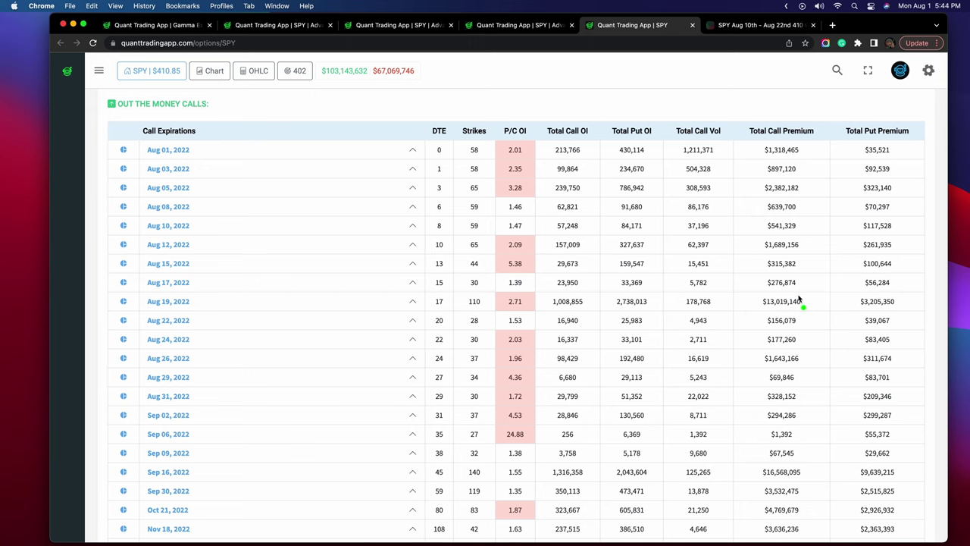
{"action": "mouse_move", "coordinate": [798, 300]}
{"action": "left_mouse_down"}
{"action": "mouse_move", "coordinate": [749, 305]}
{"action": "mouse_move", "coordinate": [814, 297]}
{"action": "mouse_move", "coordinate": [785, 290]}
{"action": "left_mouse_up"}
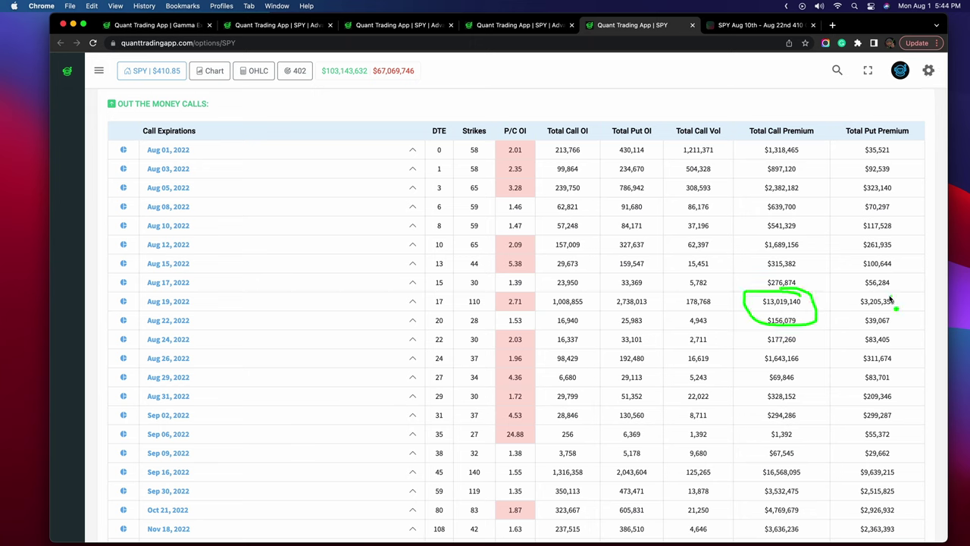
{"action": "mouse_move", "coordinate": [891, 300]}
{"action": "left_mouse_down"}
{"action": "mouse_move", "coordinate": [898, 310]}
{"action": "mouse_move", "coordinate": [884, 314]}
{"action": "left_mouse_up"}
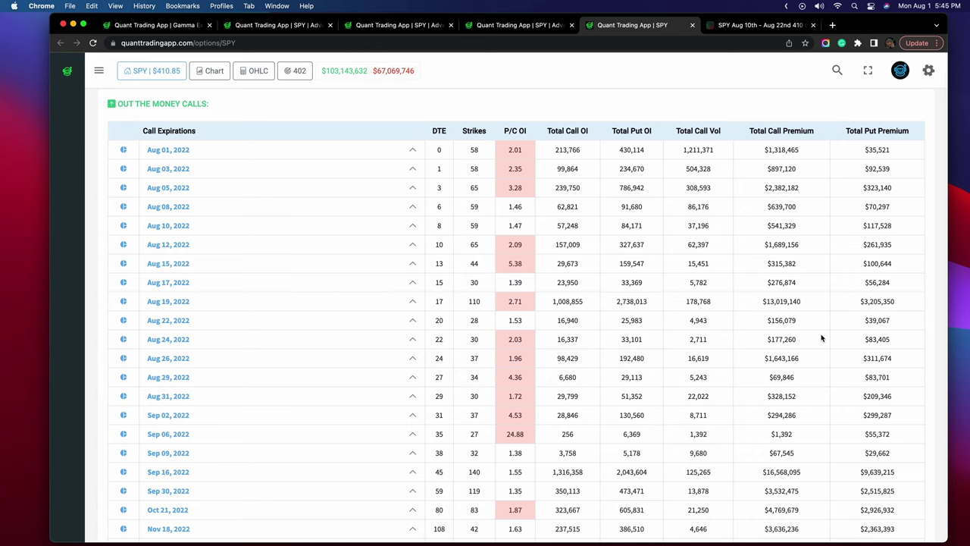
{"action": "mouse_move", "coordinate": [808, 297]}
{"action": "left_mouse_down"}
{"action": "mouse_move", "coordinate": [752, 299]}
{"action": "mouse_move", "coordinate": [806, 316]}
{"action": "mouse_move", "coordinate": [848, 306]}
{"action": "left_mouse_up"}
{"action": "mouse_move", "coordinate": [811, 301]}
{"action": "left_mouse_down"}
{"action": "mouse_move", "coordinate": [789, 293]}
{"action": "mouse_move", "coordinate": [754, 311]}
{"action": "mouse_move", "coordinate": [805, 296]}
{"action": "left_mouse_up"}
{"action": "mouse_move", "coordinate": [872, 296]}
{"action": "left_mouse_down"}
{"action": "mouse_move", "coordinate": [850, 301]}
{"action": "mouse_move", "coordinate": [860, 302]}
{"action": "left_mouse_up"}
Step: Circle the Aug 19, 2022 expiration date, enclose its call and put premiums together, and clear the markings
{"action": "mouse_move", "coordinate": [188, 291]}
{"action": "left_mouse_down"}
{"action": "mouse_move", "coordinate": [113, 303]}
{"action": "mouse_move", "coordinate": [206, 308]}
{"action": "mouse_move", "coordinate": [188, 290]}
{"action": "mouse_move", "coordinate": [161, 286]}
{"action": "mouse_move", "coordinate": [174, 324]}
{"action": "mouse_move", "coordinate": [207, 302]}
{"action": "left_mouse_up"}
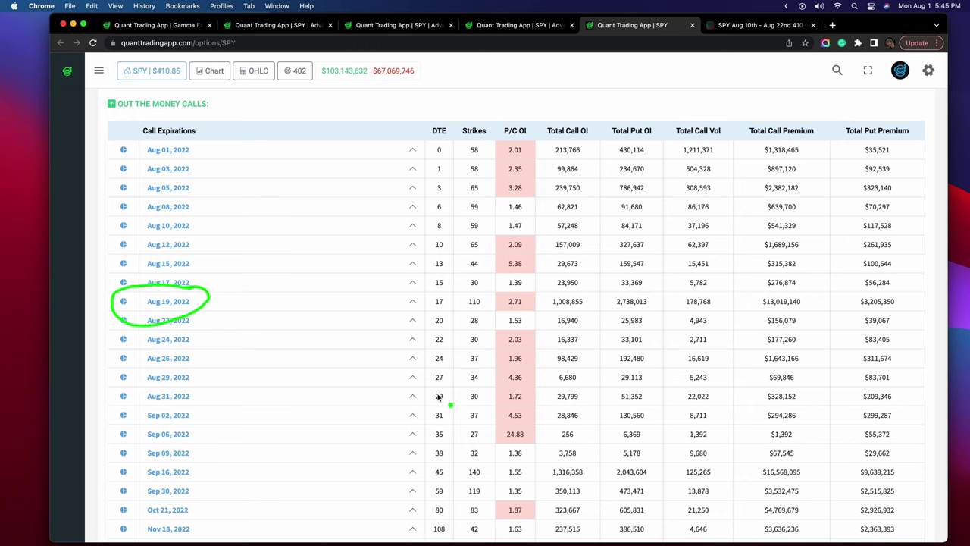
{"action": "left_click_drag", "start_coordinate": [174, 303], "coordinate": [189, 317]}
{"action": "key", "text": "Escape"}
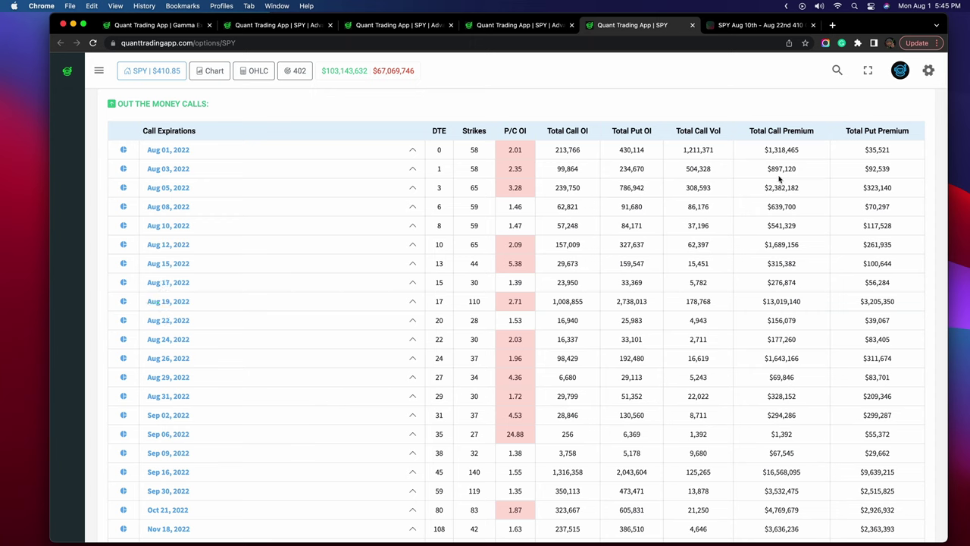
{"action": "mouse_move", "coordinate": [897, 299]}
{"action": "left_mouse_down"}
{"action": "mouse_move", "coordinate": [734, 305]}
{"action": "mouse_move", "coordinate": [902, 298]}
{"action": "mouse_move", "coordinate": [872, 291]}
{"action": "left_mouse_up"}
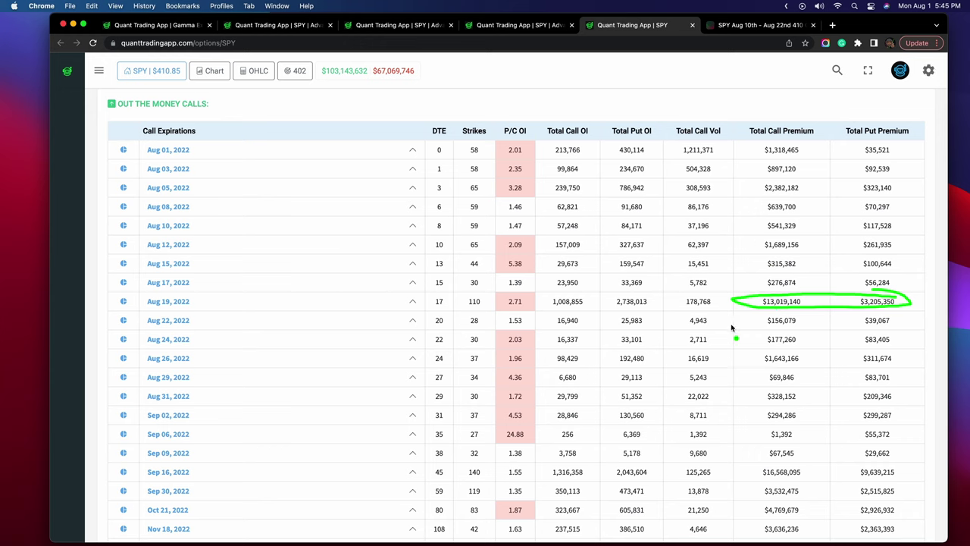
{"action": "key", "text": "Escape"}
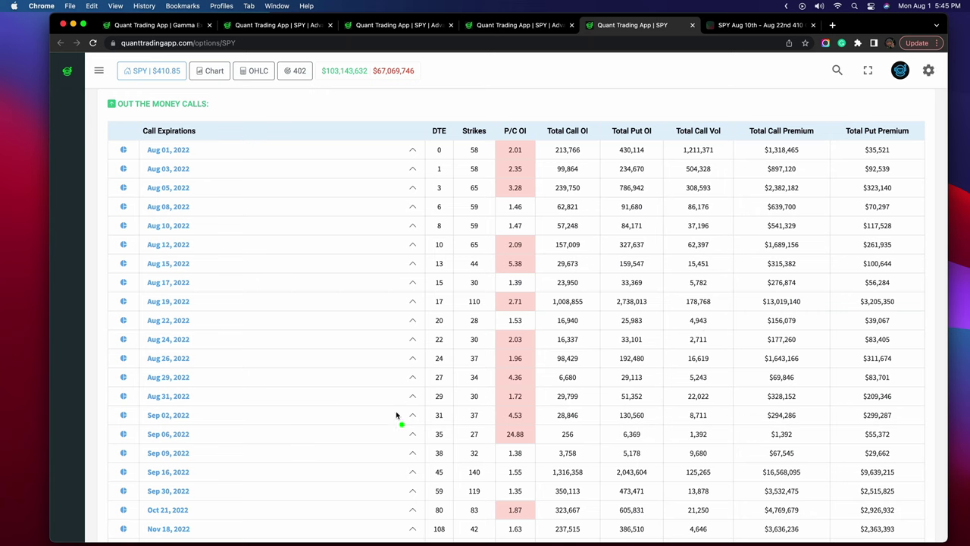
Step: Mark the area around the Aug 31, 2022 row and briefly show the SPY 410 calendar call spread in OptionStrat
{"action": "mouse_move", "coordinate": [492, 392]}
{"action": "left_mouse_down"}
{"action": "mouse_move", "coordinate": [489, 406]}
{"action": "mouse_move", "coordinate": [462, 401]}
{"action": "left_mouse_up"}
{"action": "key", "text": "Escape"}
{"action": "left_click", "coordinate": [751, 25]}
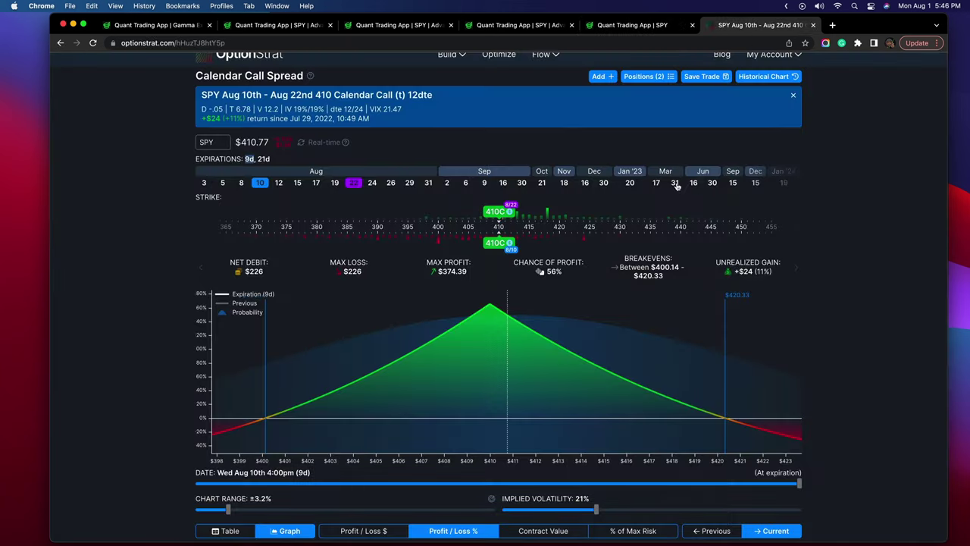
{"action": "left_click", "coordinate": [633, 25]}
{"action": "left_click", "coordinate": [440, 26]}
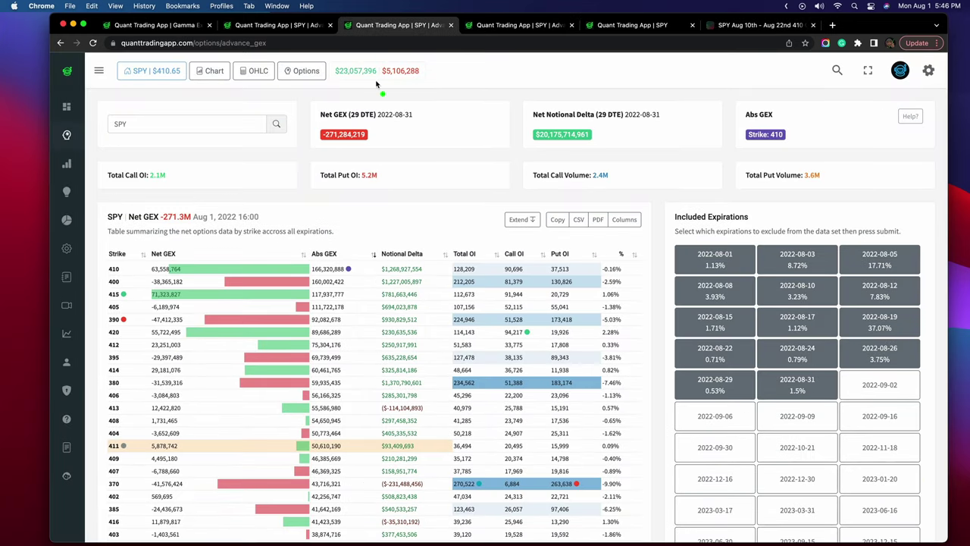
{"action": "mouse_move", "coordinate": [337, 81]}
{"action": "left_mouse_down"}
{"action": "mouse_move", "coordinate": [438, 74]}
{"action": "mouse_move", "coordinate": [340, 60]}
{"action": "mouse_move", "coordinate": [329, 84]}
{"action": "left_mouse_up"}
{"action": "mouse_move", "coordinate": [864, 229]}
{"action": "left_mouse_down"}
{"action": "mouse_move", "coordinate": [866, 412]}
{"action": "mouse_move", "coordinate": [871, 234]}
{"action": "left_mouse_up"}
{"action": "mouse_move", "coordinate": [787, 108]}
{"action": "left_mouse_down"}
{"action": "mouse_move", "coordinate": [714, 115]}
{"action": "mouse_move", "coordinate": [788, 110]}
{"action": "left_mouse_up"}
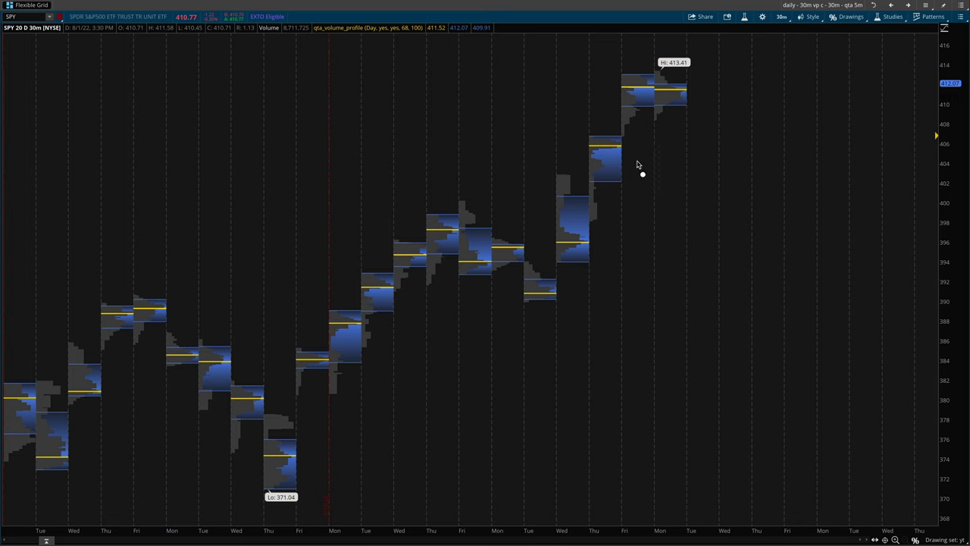
Step: On the 30-minute volume profile chart, draw a long horizontal arrow from the last Thursday's yellow line near 406 and clear it
{"action": "mouse_move", "coordinate": [631, 150]}
{"action": "left_mouse_down"}
{"action": "mouse_move", "coordinate": [894, 149]}
{"action": "mouse_move", "coordinate": [902, 133]}
{"action": "mouse_move", "coordinate": [902, 165]}
{"action": "left_mouse_up"}
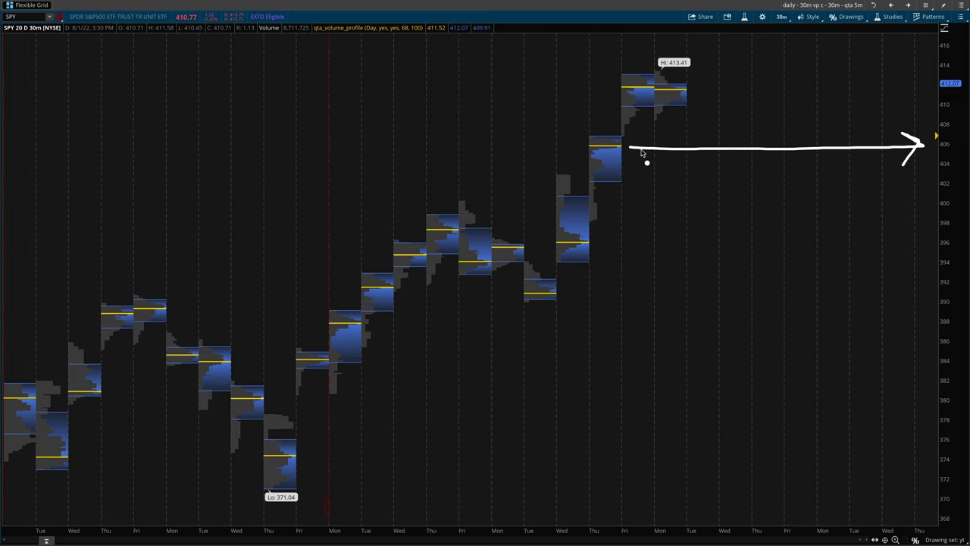
{"action": "left_click_drag", "start_coordinate": [584, 146], "coordinate": [616, 152]}
{"action": "key", "text": "e"}
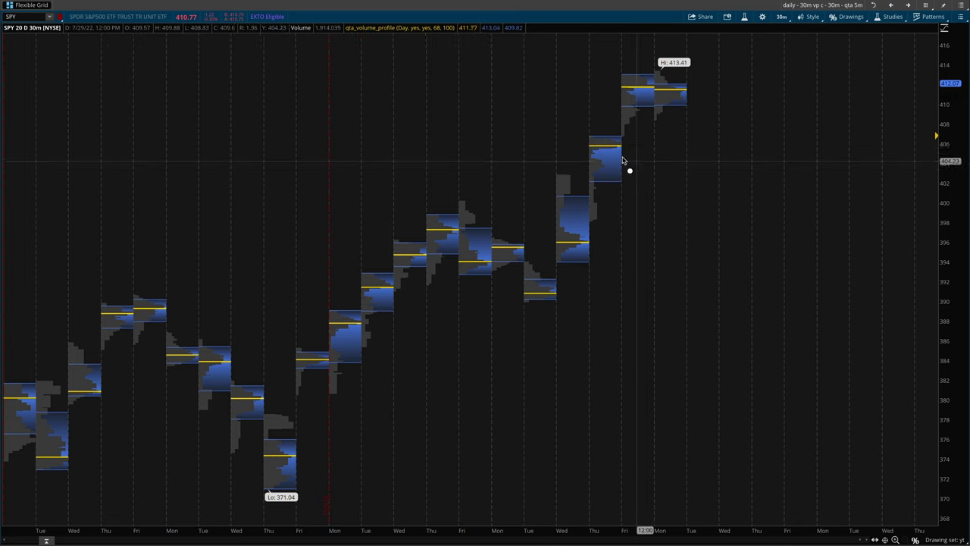
{"action": "mouse_move", "coordinate": [616, 150]}
{"action": "left_mouse_down"}
{"action": "mouse_move", "coordinate": [592, 154]}
{"action": "mouse_move", "coordinate": [752, 139]}
{"action": "left_mouse_up"}
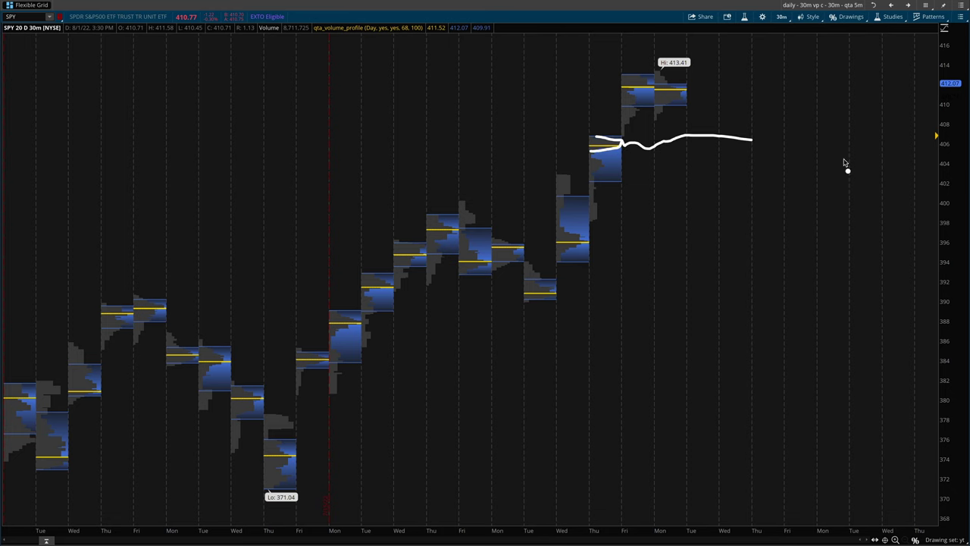
{"action": "mouse_move", "coordinate": [944, 152]}
{"action": "left_mouse_down"}
{"action": "mouse_move", "coordinate": [595, 155]}
{"action": "mouse_move", "coordinate": [791, 140]}
{"action": "left_mouse_up"}
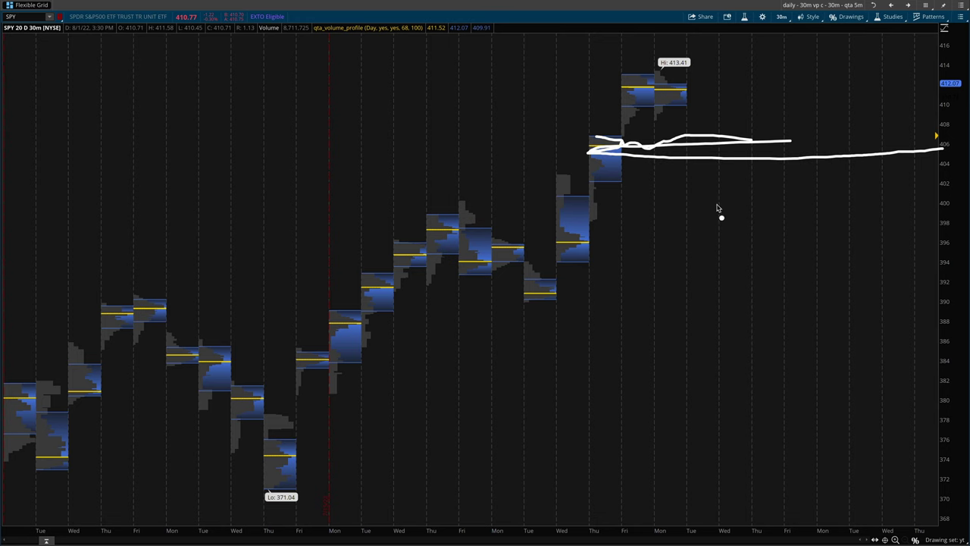
{"action": "left_click_drag", "start_coordinate": [940, 203], "coordinate": [888, 204]}
{"action": "mouse_move", "coordinate": [618, 244]}
{"action": "left_mouse_down"}
{"action": "mouse_move", "coordinate": [544, 245]}
{"action": "mouse_move", "coordinate": [924, 245]}
{"action": "mouse_move", "coordinate": [893, 258]}
{"action": "left_mouse_up"}
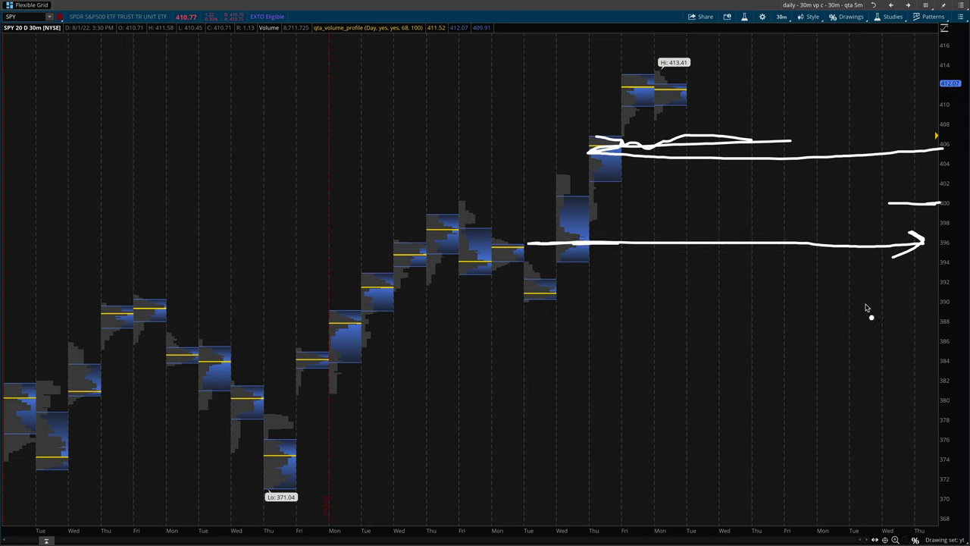